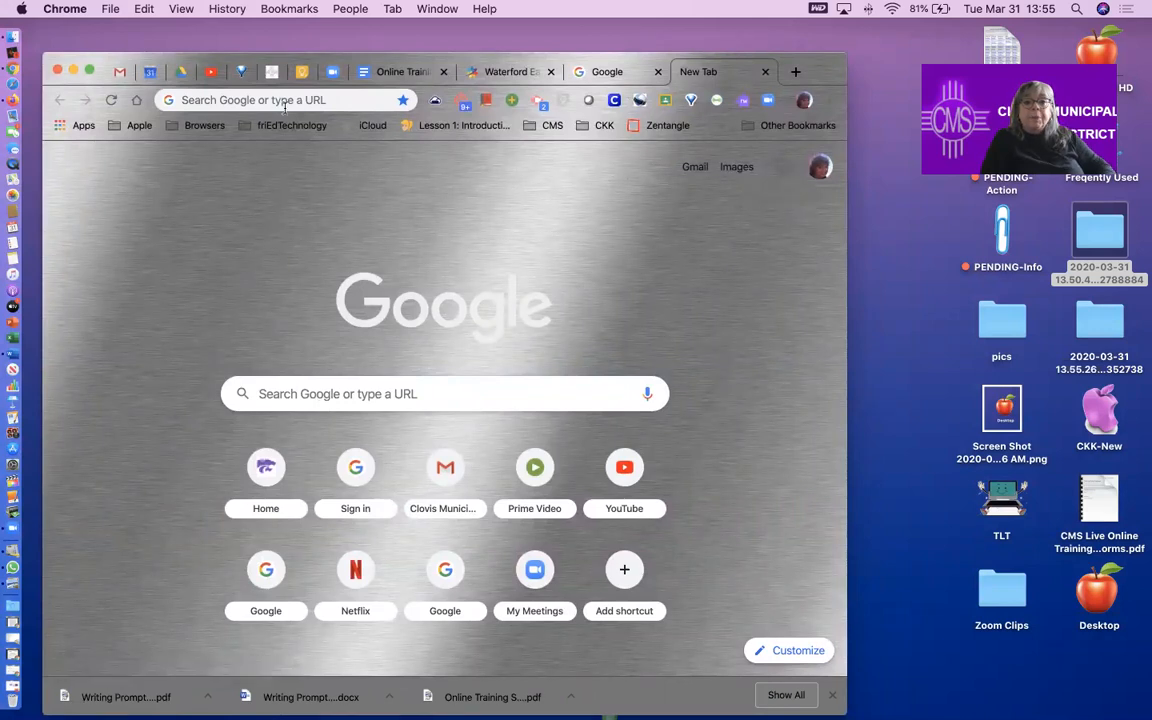
Step: Load google.com in the new browser tab
{"action": "left_click", "coordinate": [284, 99]}
{"action": "type", "text": "google.com"}
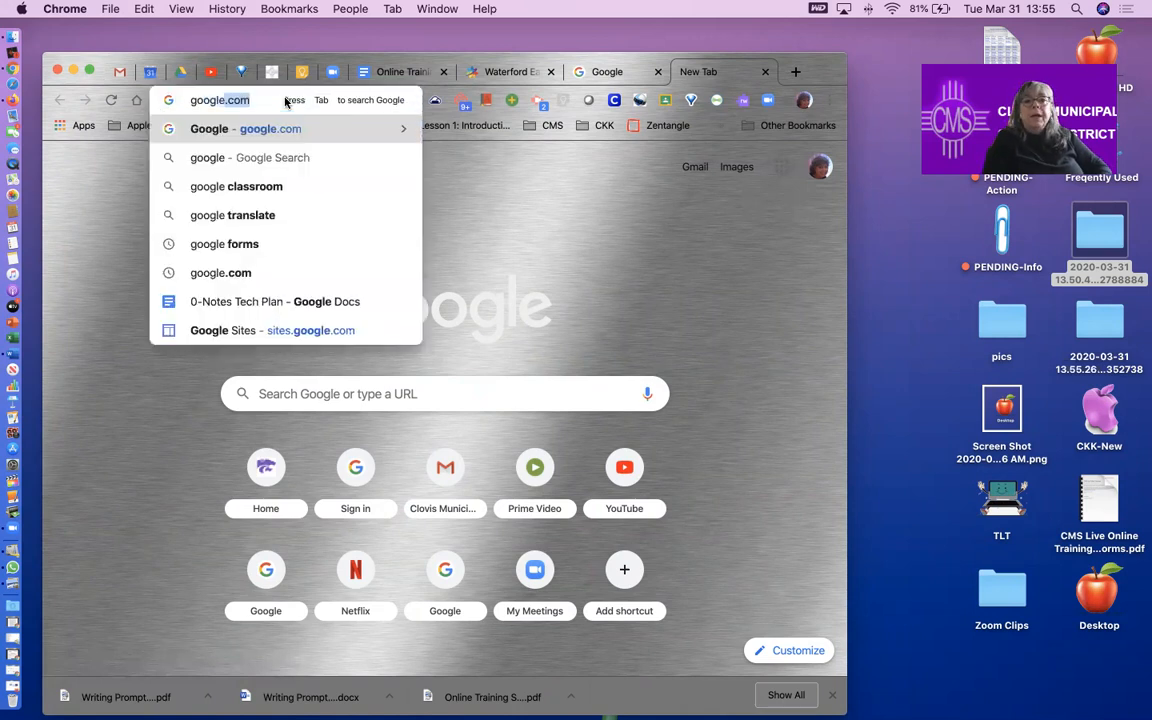
{"action": "key", "text": "Return"}
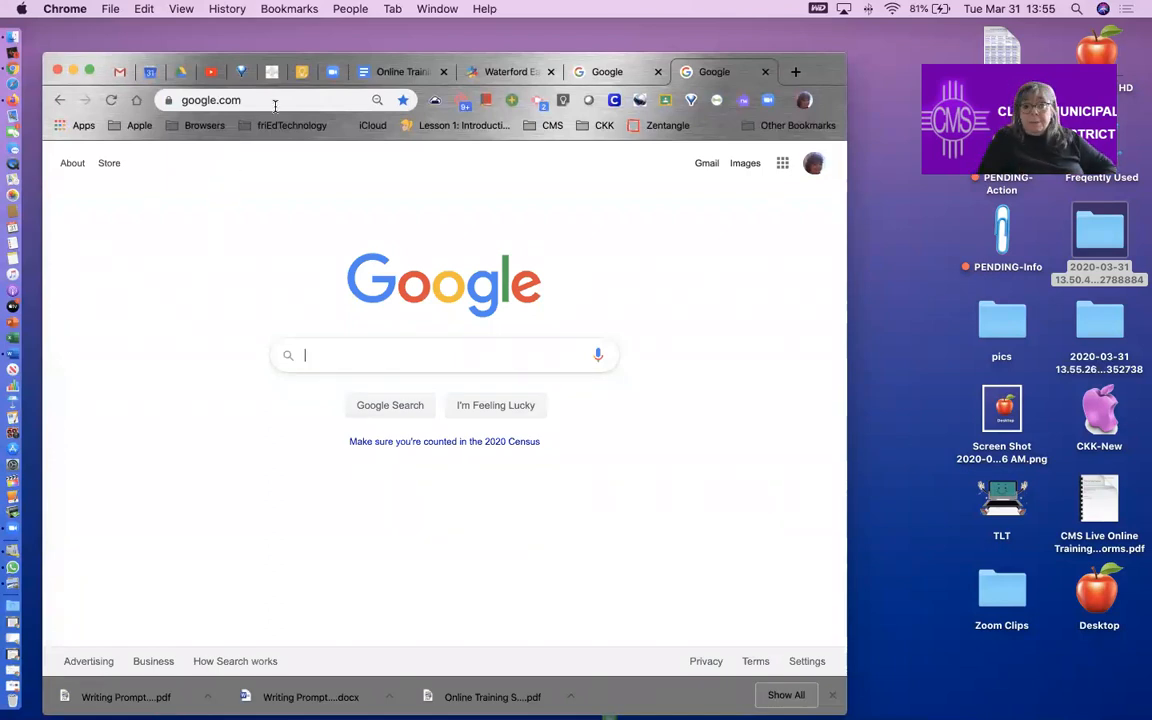
Step: Move the Forms shortcut ahead of Docs in the Google apps list and open Google Forms
{"action": "left_click", "coordinate": [782, 163]}
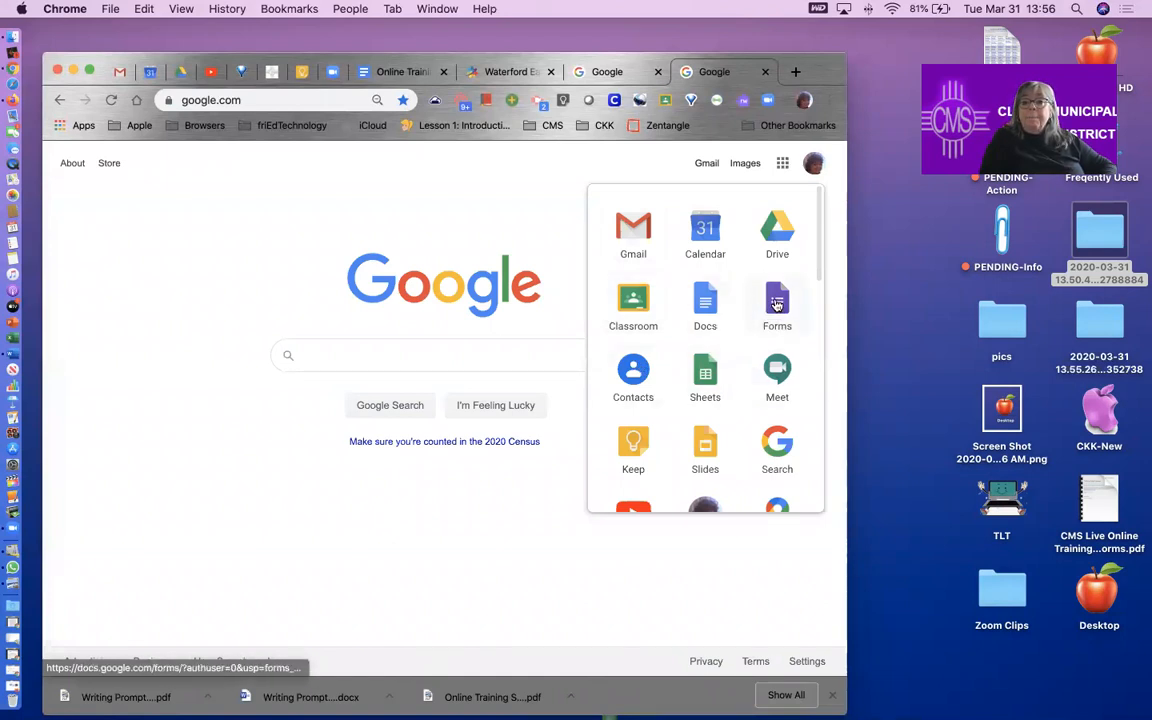
{"action": "left_click_drag", "start_coordinate": [777, 305], "coordinate": [699, 314]}
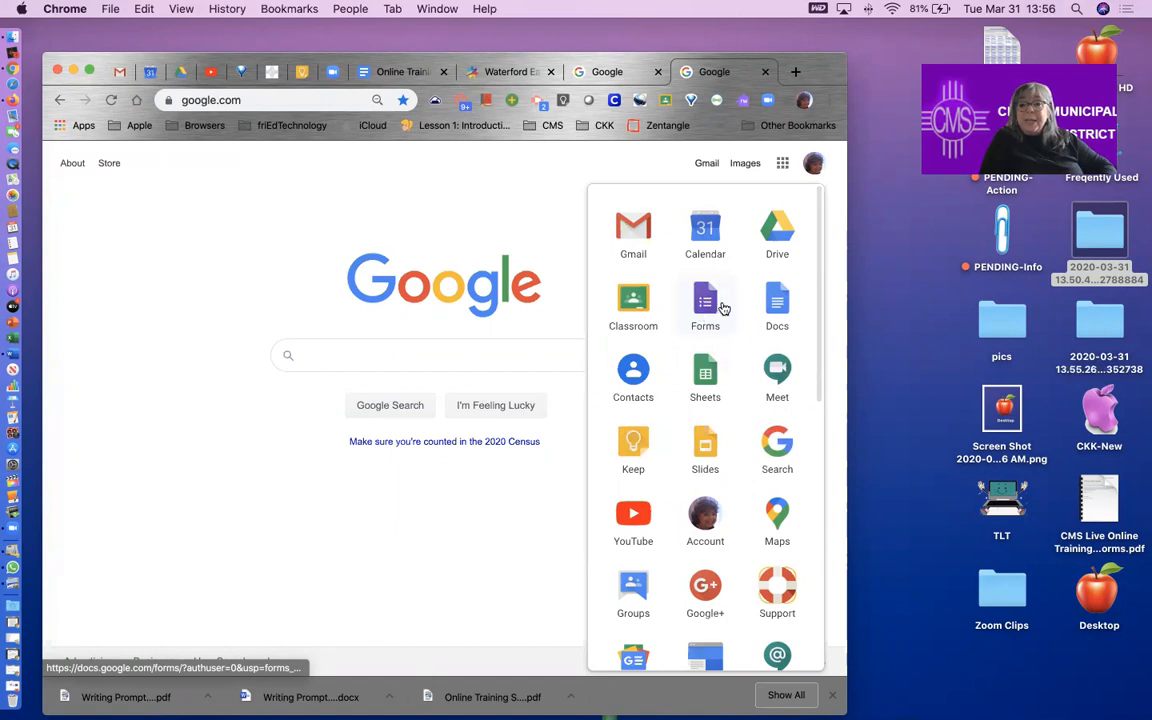
{"action": "left_click", "coordinate": [701, 310]}
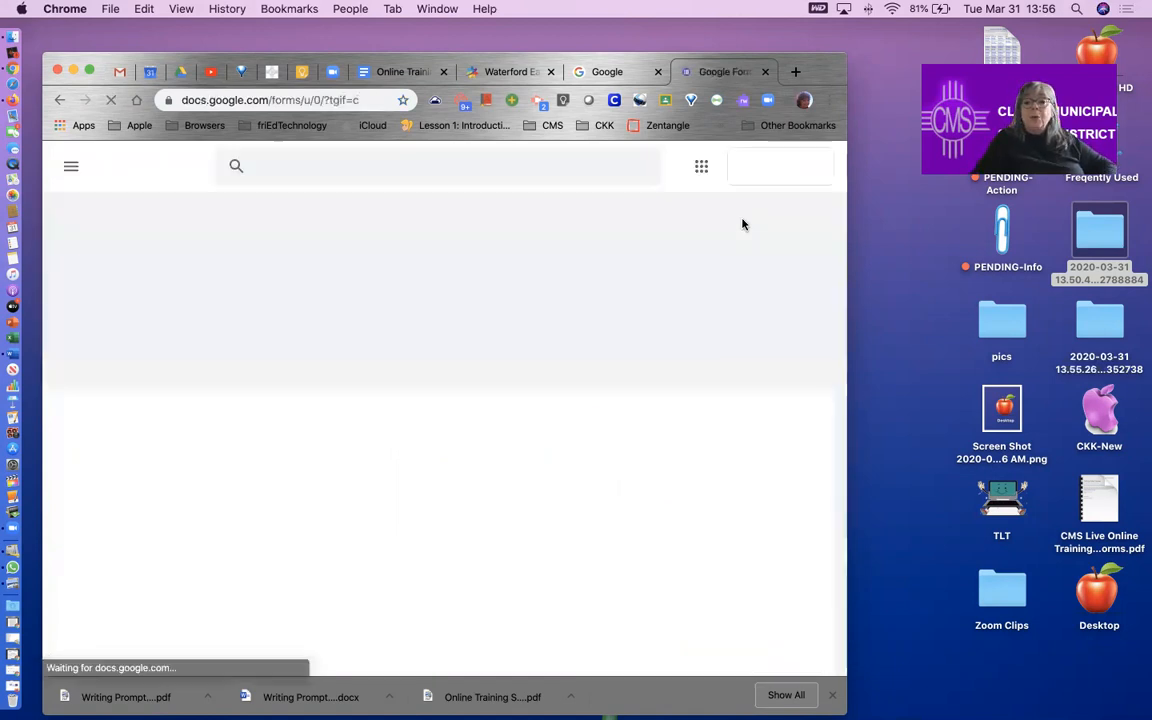
Step: Move the browser window up and enlarge it so that more of the Forms home page fits
{"action": "left_click_drag", "start_coordinate": [810, 67], "coordinate": [824, 66]}
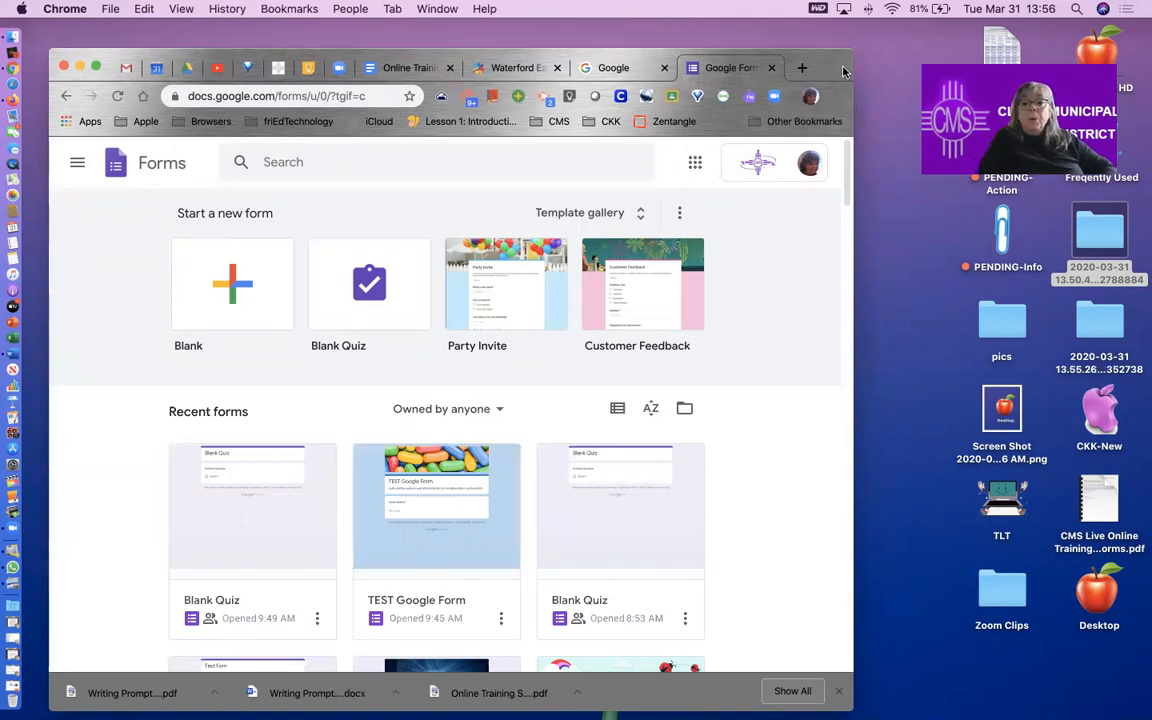
{"action": "left_click_drag", "start_coordinate": [757, 64], "coordinate": [749, 52]}
{"action": "left_click_drag", "start_coordinate": [845, 699], "coordinate": [966, 718]}
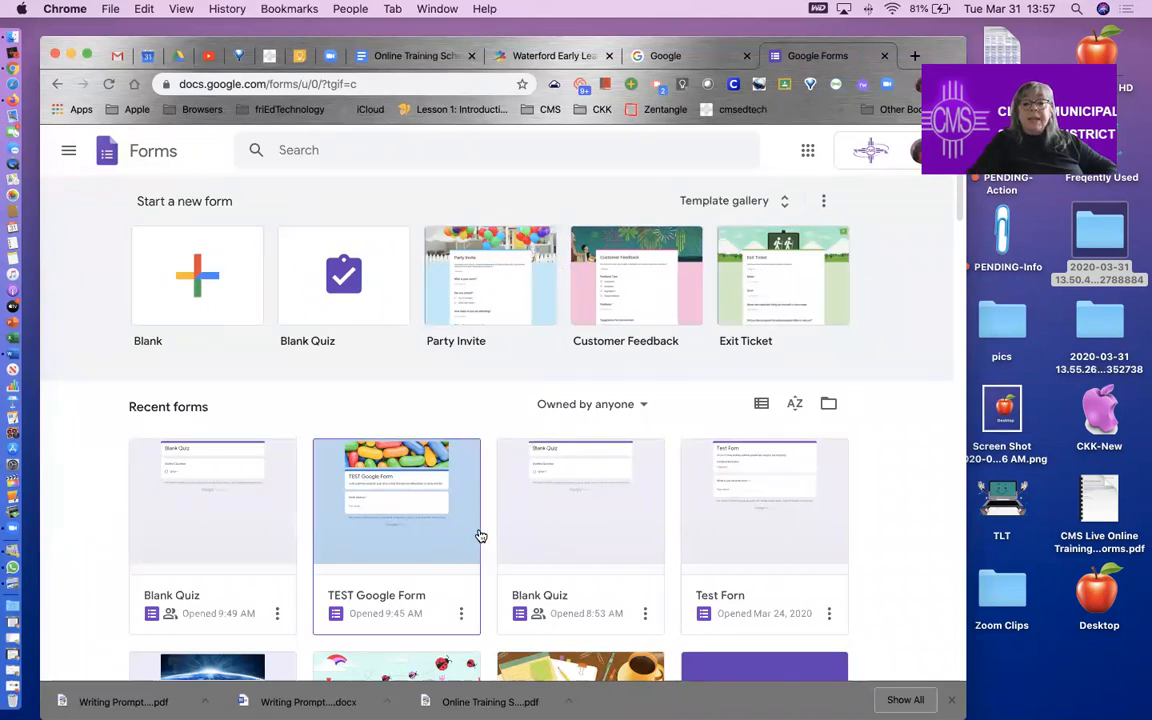
{"action": "scroll", "coordinate": [418, 587], "scroll_direction": "down", "scroll_amount": 15}
{"action": "scroll", "coordinate": [418, 587], "scroll_direction": "up", "scroll_amount": 15}
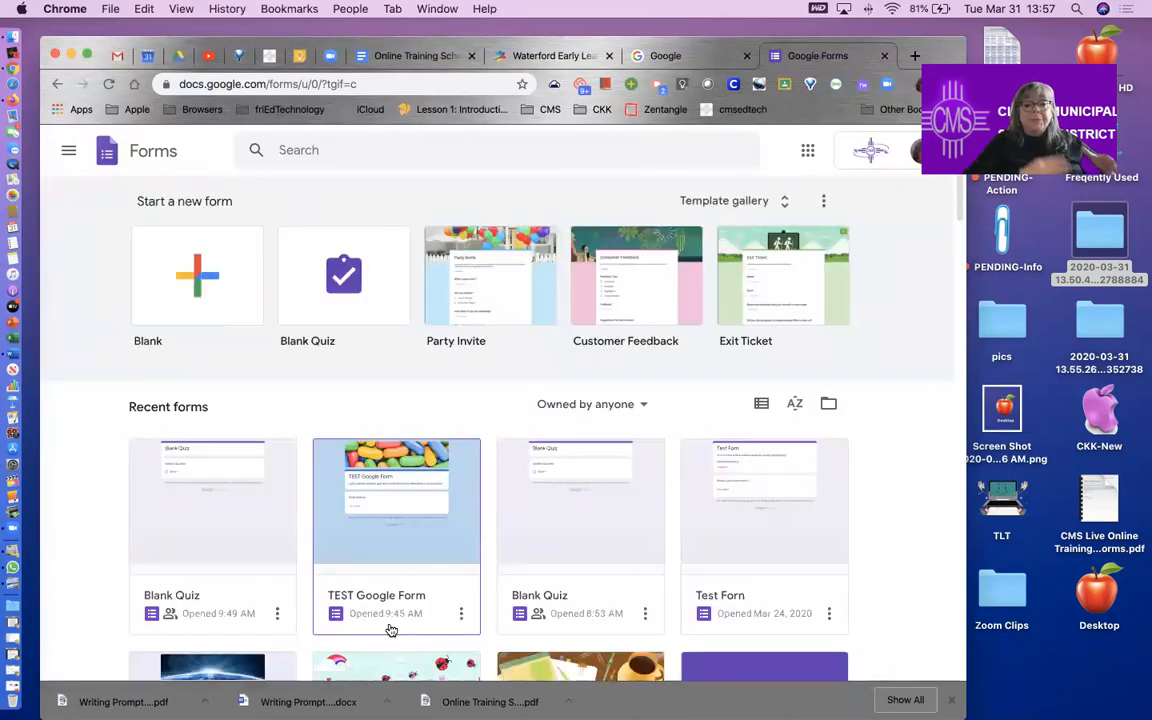
{"action": "scroll", "coordinate": [406, 580], "scroll_direction": "down", "scroll_amount": 3}
{"action": "scroll", "coordinate": [405, 558], "scroll_direction": "up", "scroll_amount": 3}
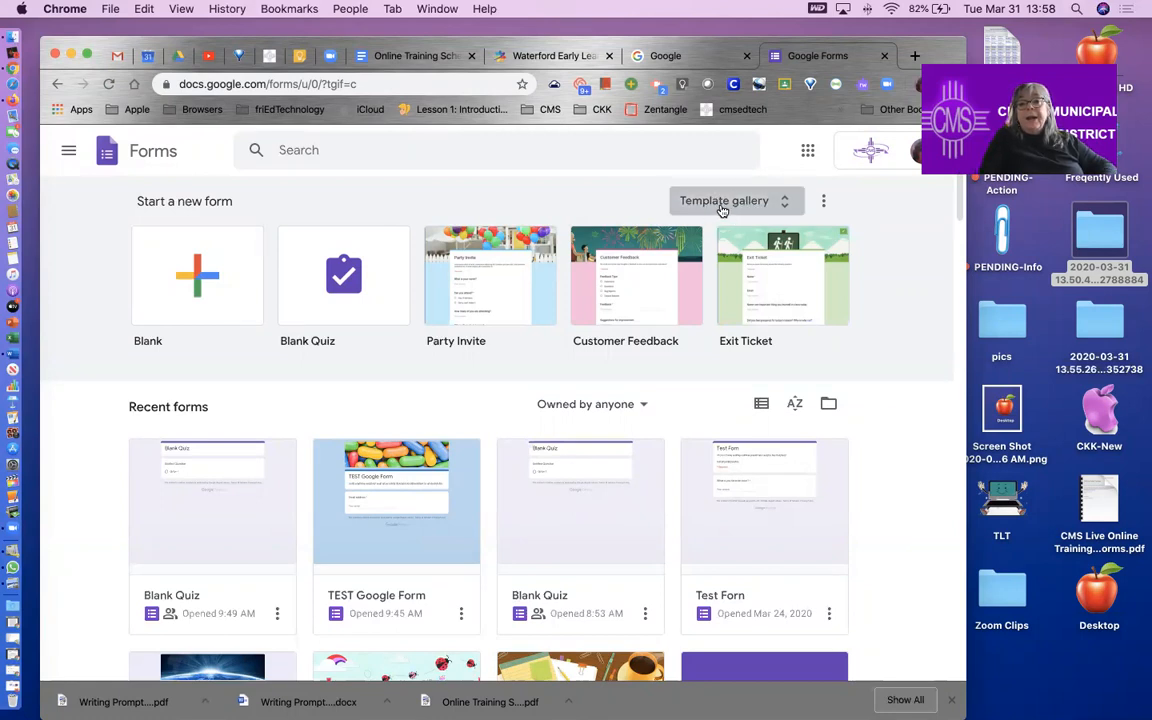
Step: Examine the Education, Personal and Work templates in the template gallery and return to the Forms home page
{"action": "left_click", "coordinate": [783, 204]}
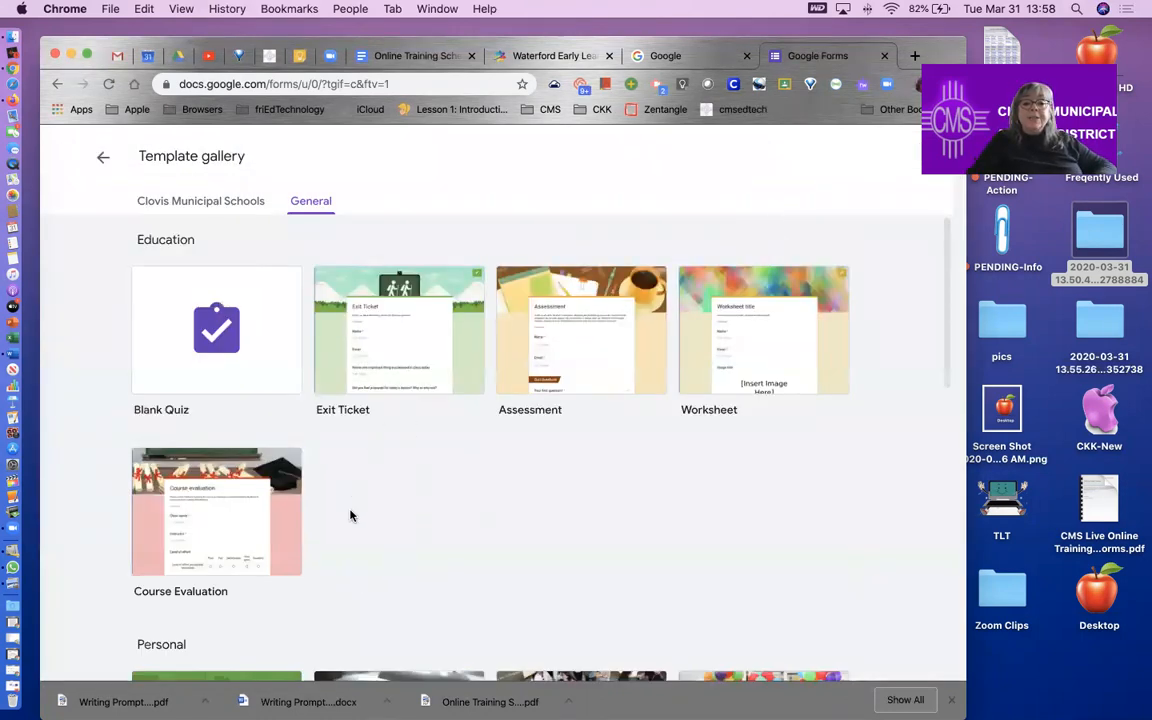
{"action": "scroll", "coordinate": [303, 509], "scroll_direction": "down", "scroll_amount": 5}
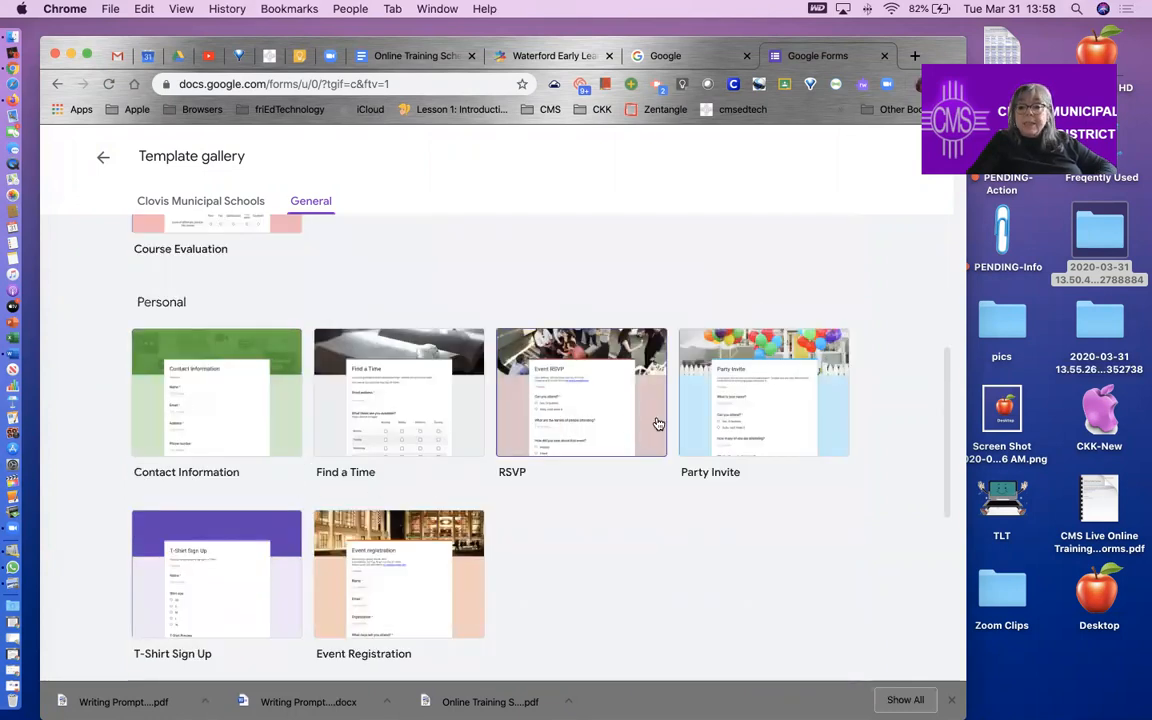
{"action": "scroll", "coordinate": [481, 476], "scroll_direction": "down", "scroll_amount": 1}
{"action": "scroll", "coordinate": [391, 494], "scroll_direction": "down", "scroll_amount": 3}
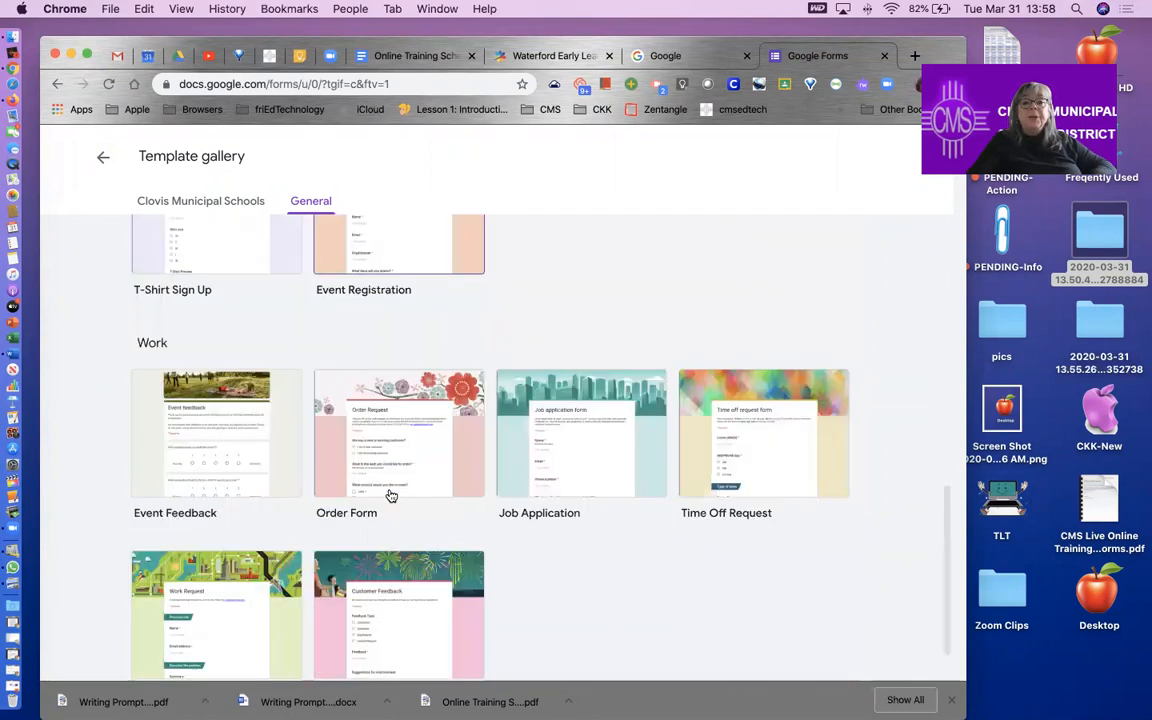
{"action": "scroll", "coordinate": [414, 489], "scroll_direction": "down", "scroll_amount": 1}
{"action": "scroll", "coordinate": [418, 484], "scroll_direction": "up", "scroll_amount": 4}
{"action": "scroll", "coordinate": [418, 484], "scroll_direction": "up", "scroll_amount": 5}
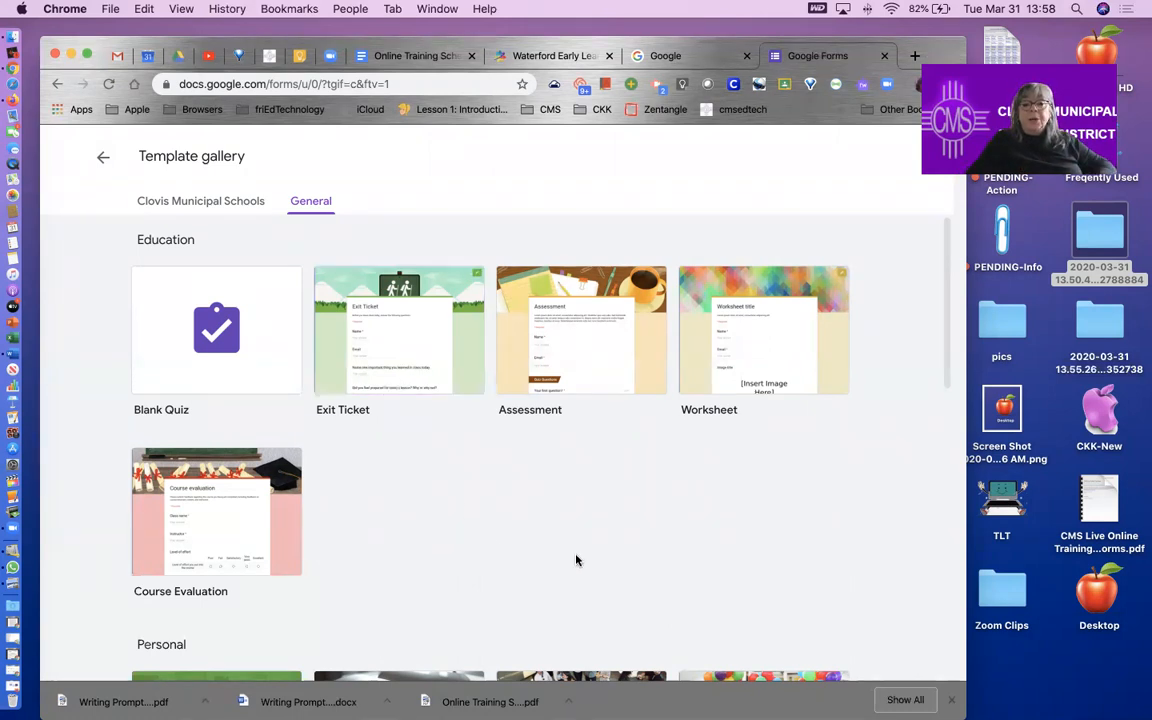
{"action": "scroll", "coordinate": [560, 508], "scroll_direction": "down", "scroll_amount": 10}
{"action": "scroll", "coordinate": [550, 500], "scroll_direction": "down", "scroll_amount": 2}
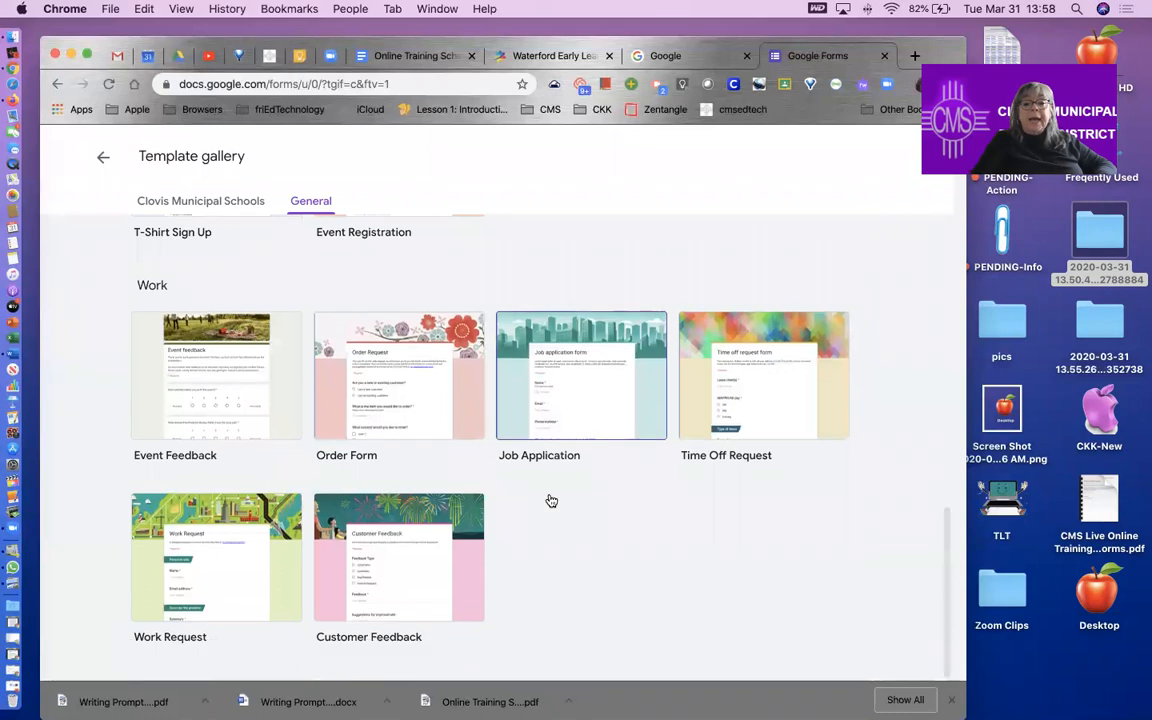
{"action": "scroll", "coordinate": [445, 384], "scroll_direction": "up", "scroll_amount": 10}
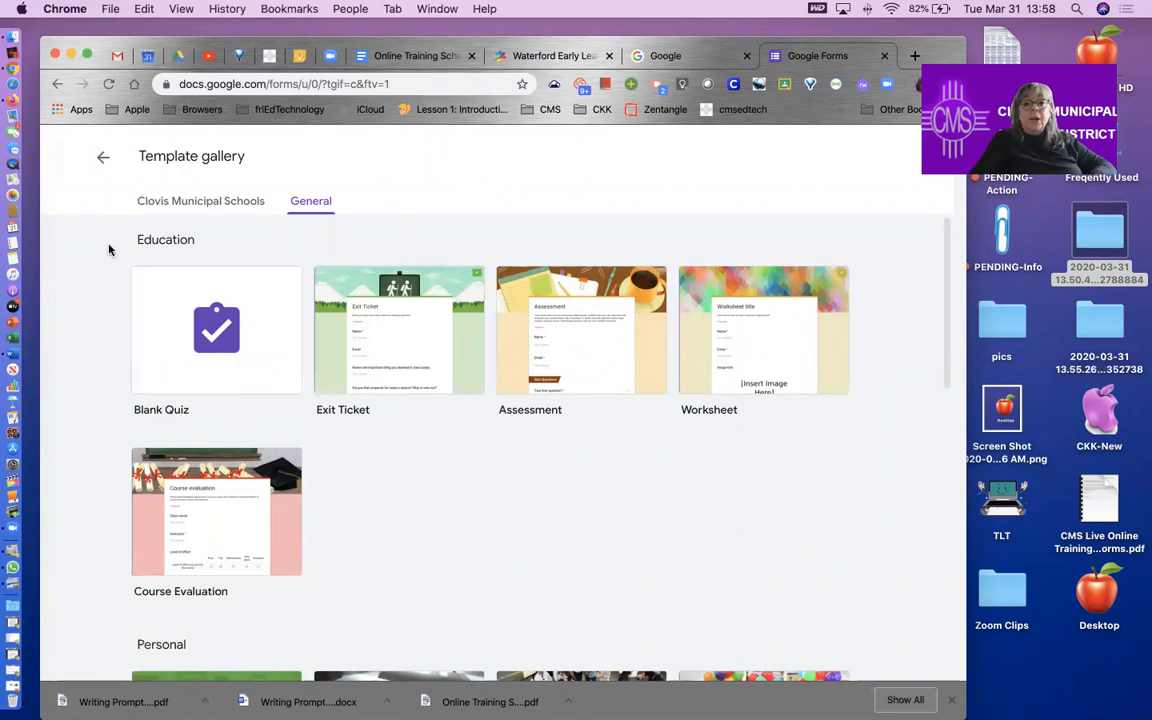
{"action": "left_click", "coordinate": [103, 160]}
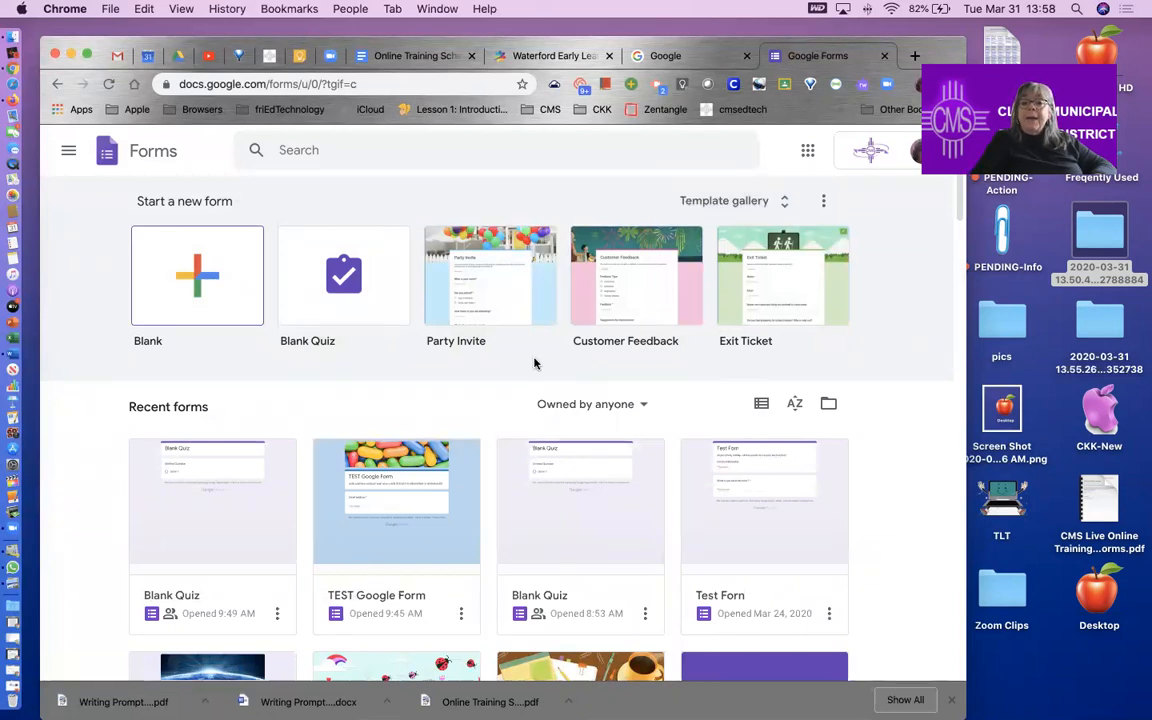
Step: Show the recent forms as a list and look through them by the date they were last opened
{"action": "scroll", "coordinate": [496, 496], "scroll_direction": "down", "scroll_amount": 1}
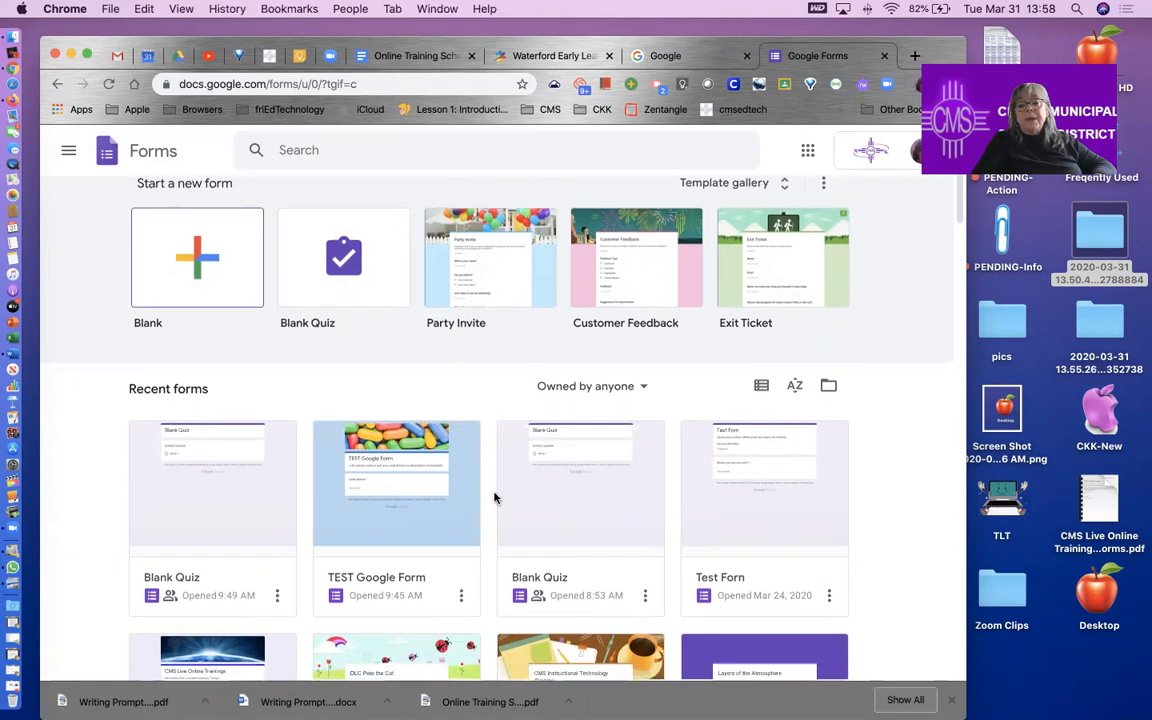
{"action": "scroll", "coordinate": [535, 512], "scroll_direction": "down", "scroll_amount": 3}
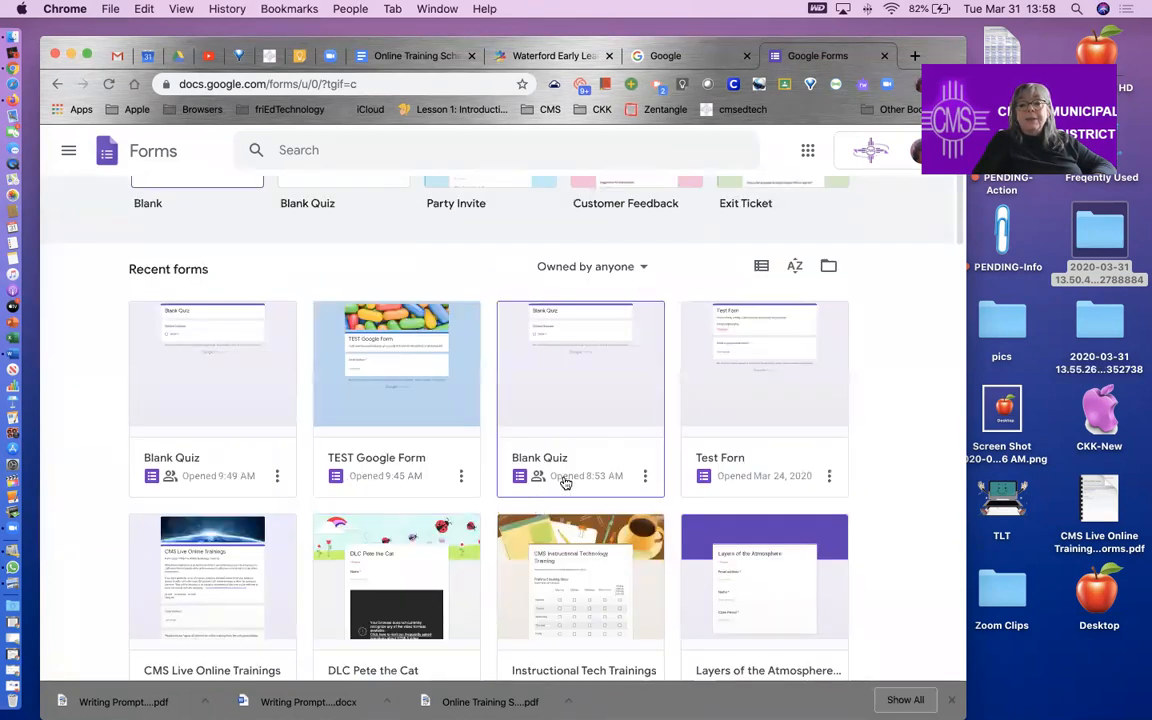
{"action": "scroll", "coordinate": [575, 478], "scroll_direction": "up", "scroll_amount": 3}
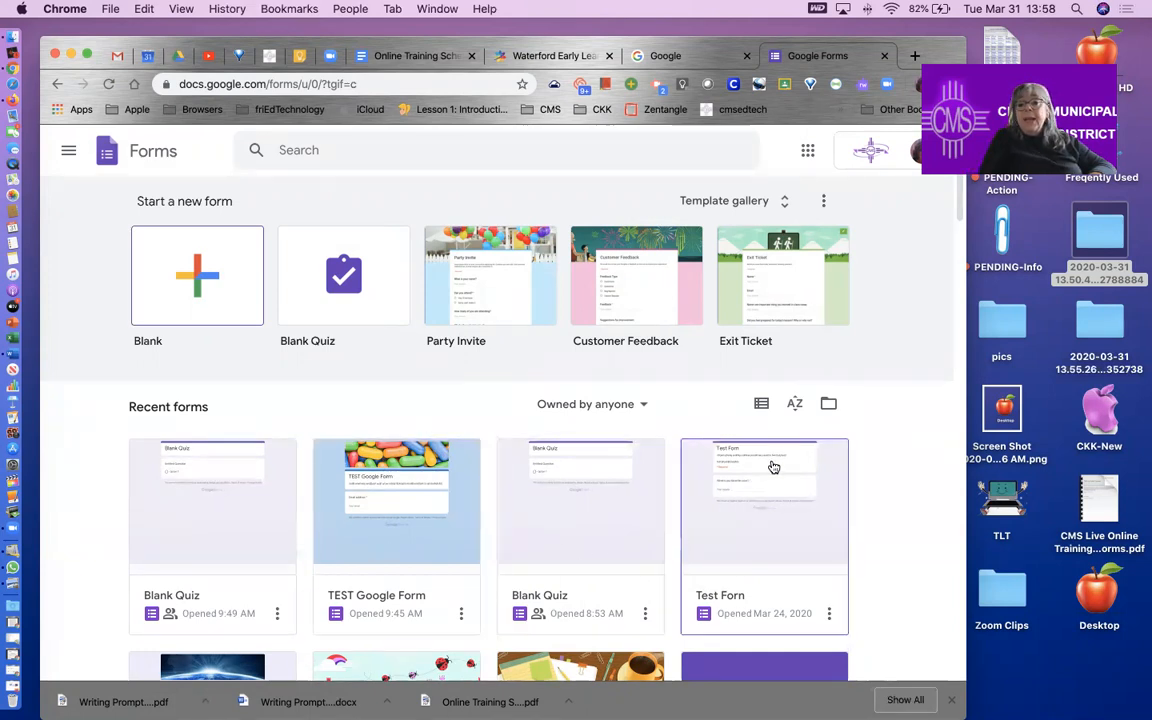
{"action": "left_click", "coordinate": [761, 405]}
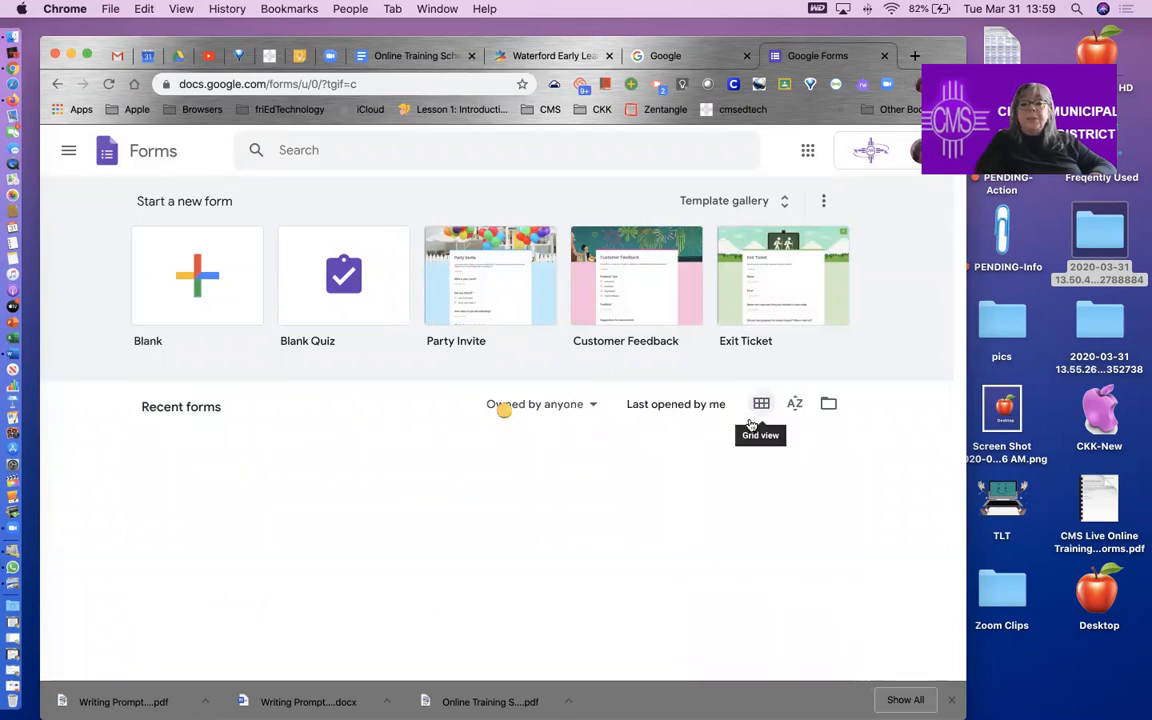
{"action": "scroll", "coordinate": [345, 592], "scroll_direction": "down", "scroll_amount": 2}
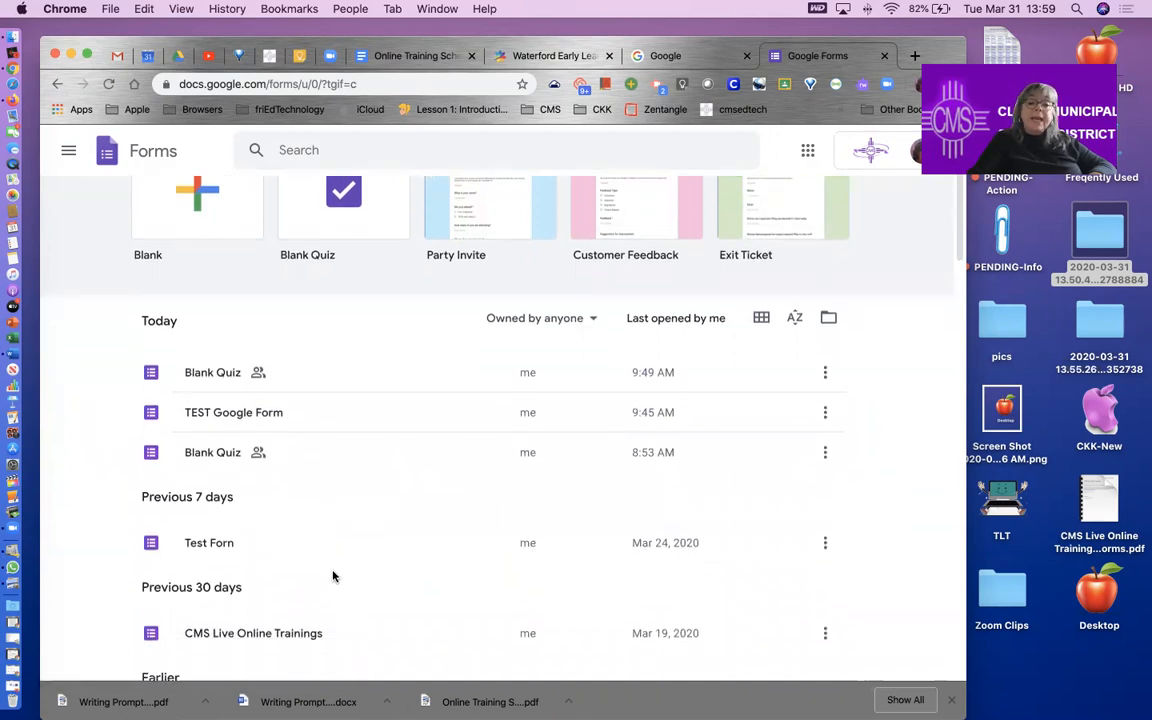
{"action": "scroll", "coordinate": [334, 573], "scroll_direction": "down", "scroll_amount": 3}
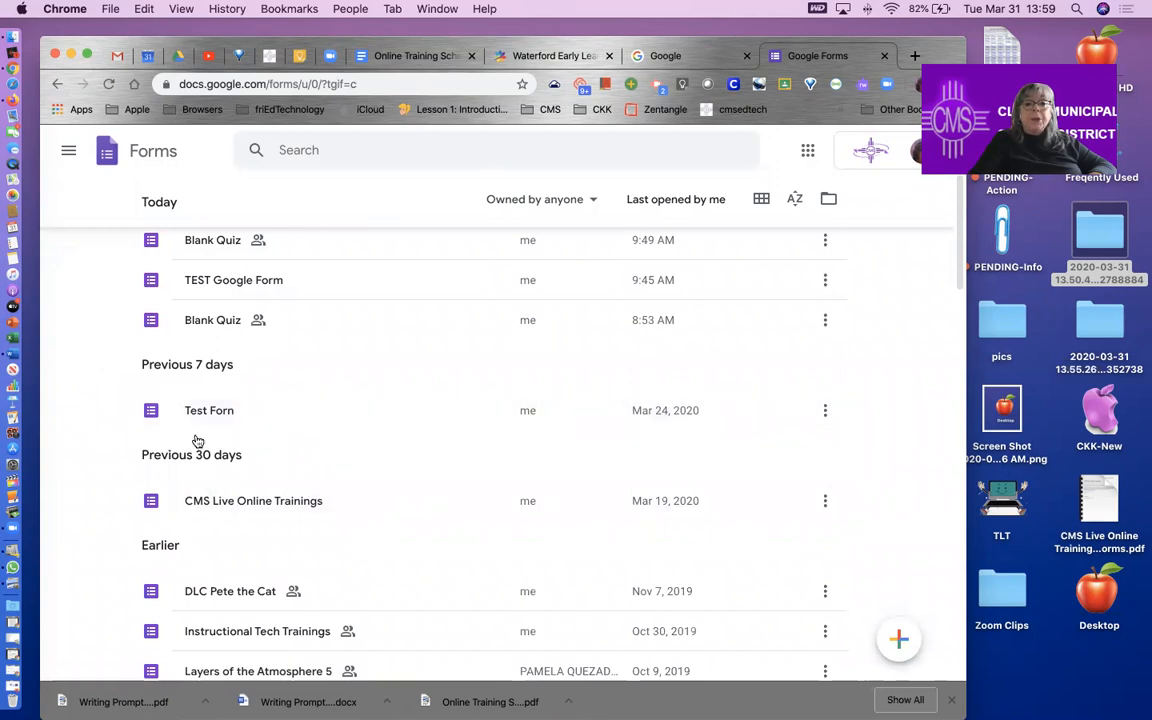
{"action": "scroll", "coordinate": [226, 481], "scroll_direction": "down", "scroll_amount": 10}
{"action": "scroll", "coordinate": [229, 484], "scroll_direction": "down", "scroll_amount": 10}
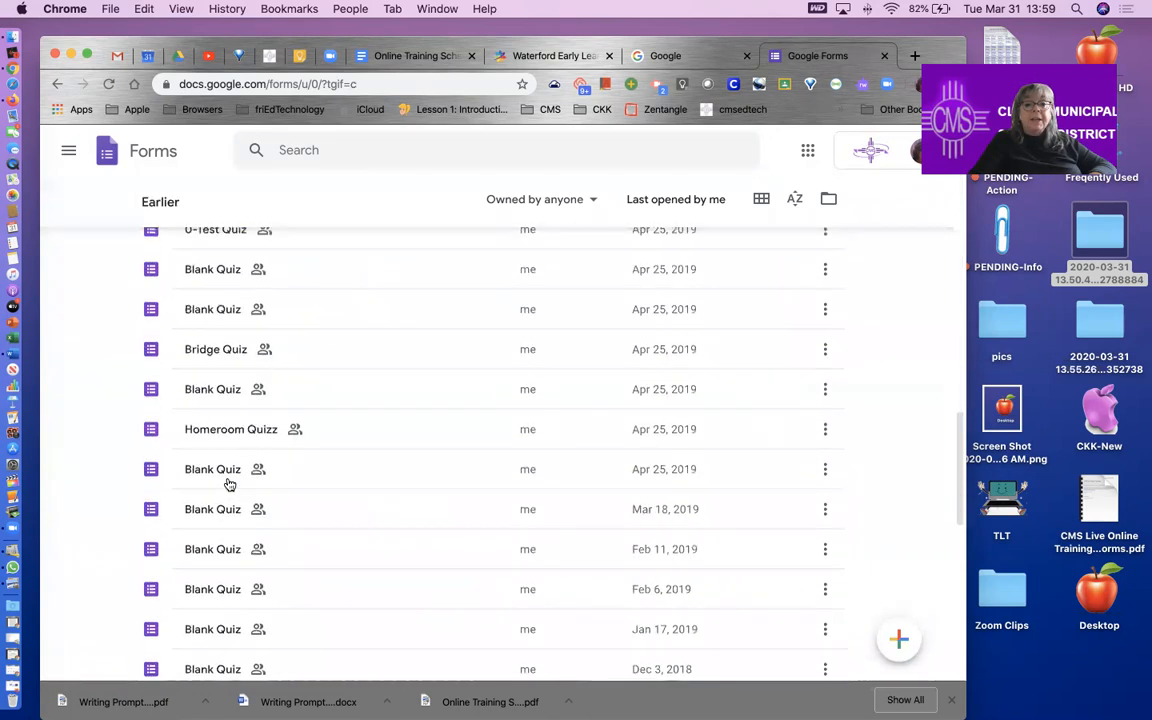
{"action": "scroll", "coordinate": [229, 581], "scroll_direction": "down", "scroll_amount": 10}
{"action": "scroll", "coordinate": [232, 578], "scroll_direction": "down", "scroll_amount": 3}
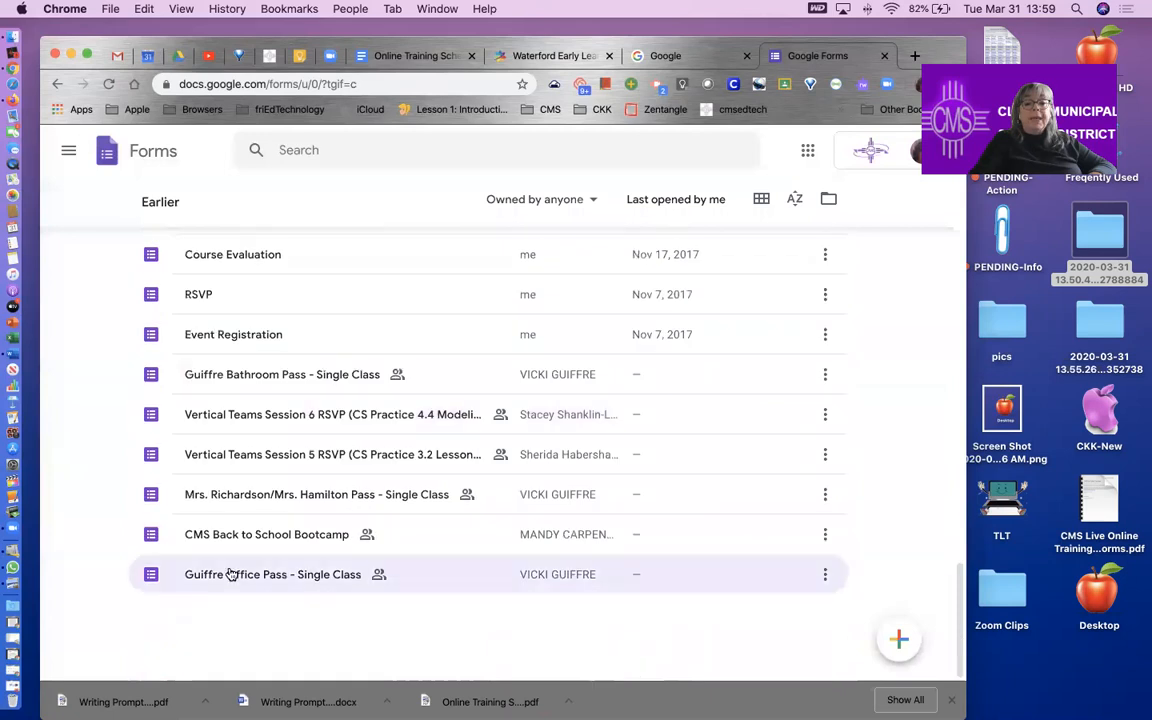
{"action": "scroll", "coordinate": [226, 455], "scroll_direction": "up", "scroll_amount": 2}
{"action": "scroll", "coordinate": [226, 455], "scroll_direction": "up", "scroll_amount": 2}
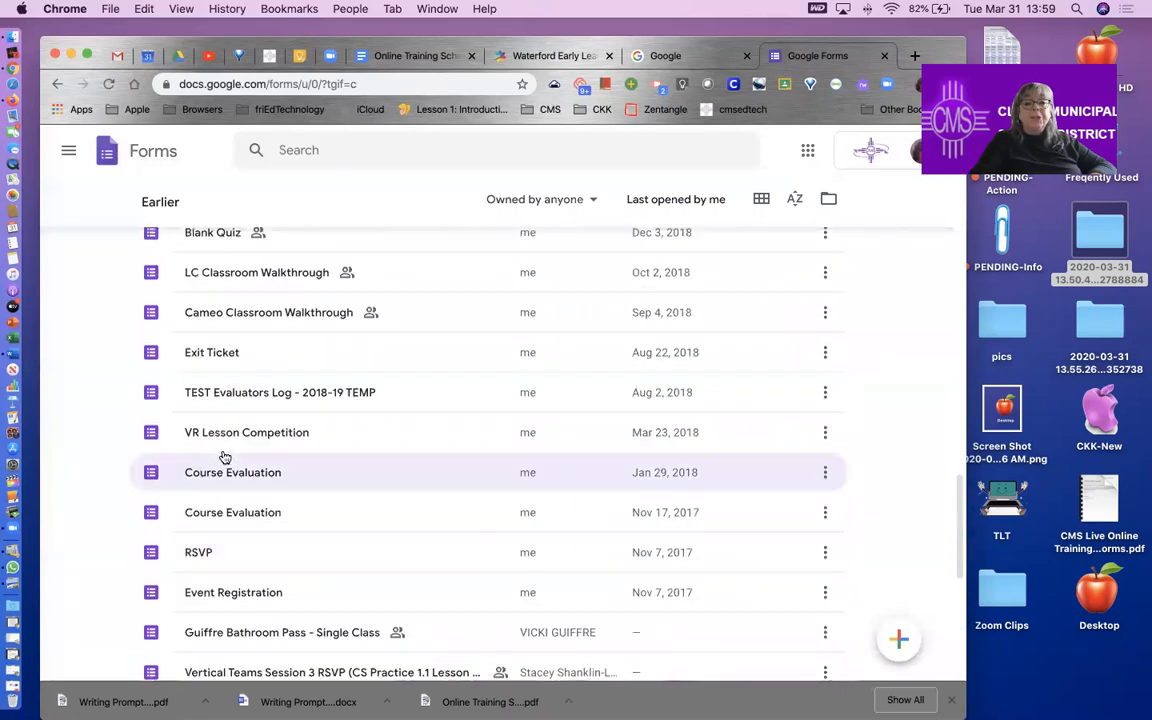
{"action": "scroll", "coordinate": [589, 465], "scroll_direction": "up", "scroll_amount": 15}
{"action": "scroll", "coordinate": [593, 475], "scroll_direction": "down", "scroll_amount": 10}
{"action": "scroll", "coordinate": [593, 475], "scroll_direction": "up", "scroll_amount": 10}
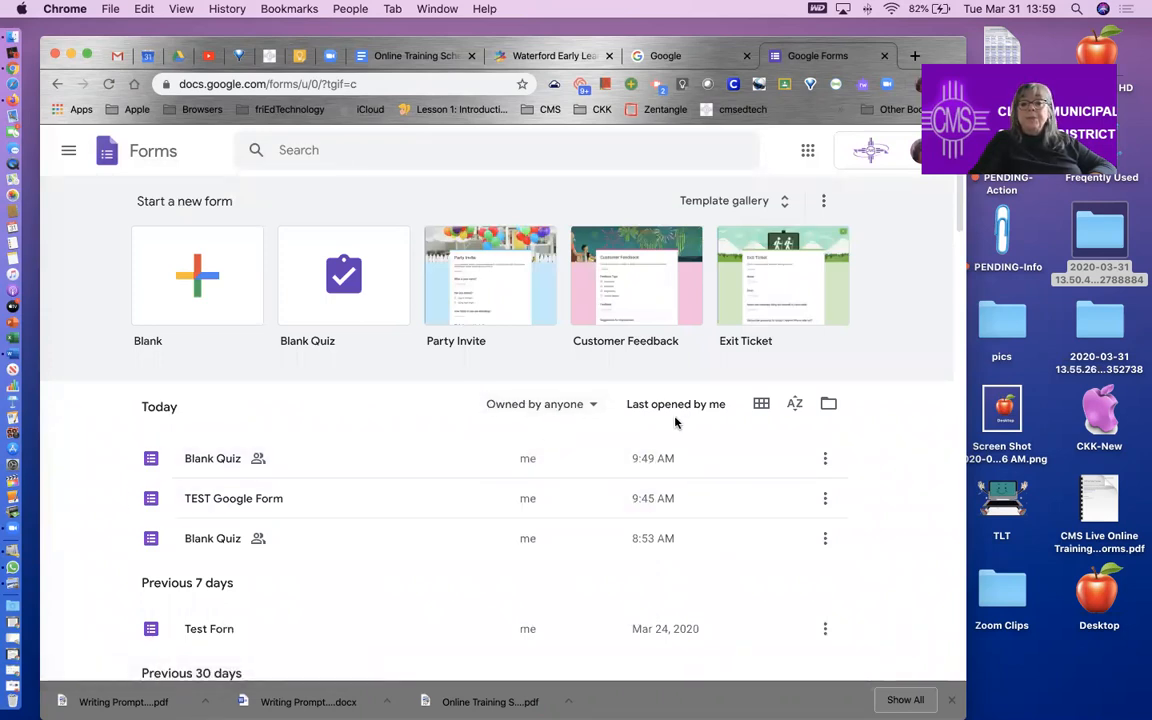
Step: View the available actions for the most recently opened Blank Quiz and return the recent forms to grid view
{"action": "left_click", "coordinate": [826, 463]}
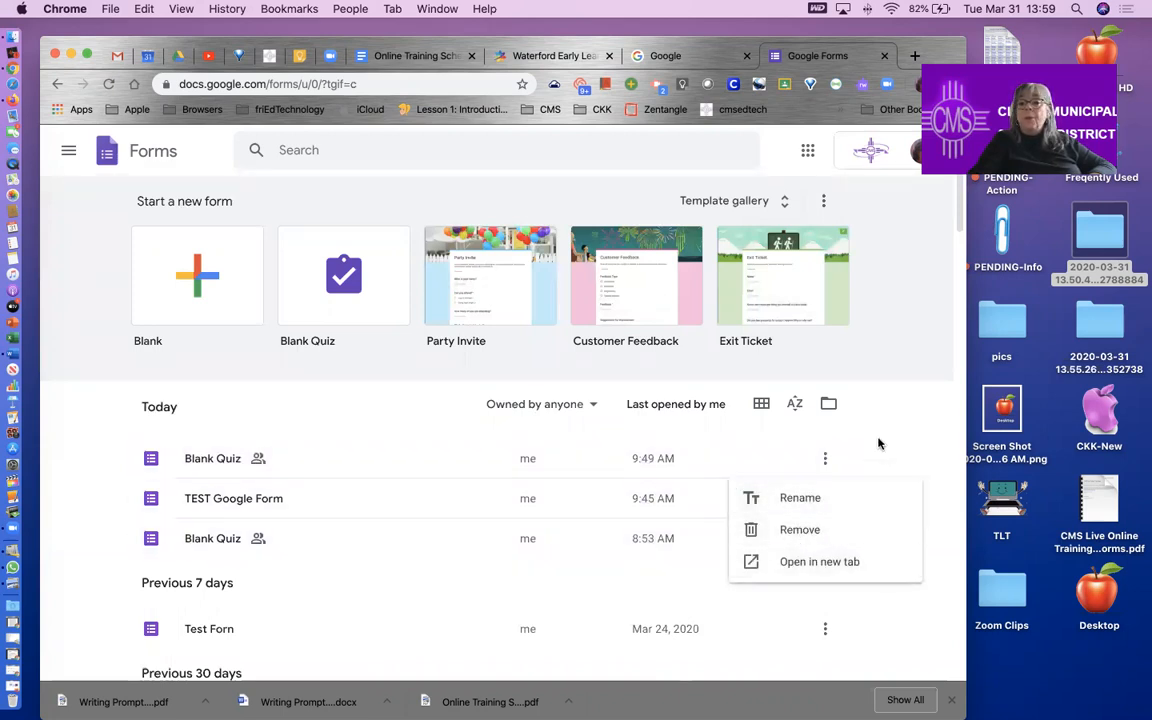
{"action": "left_click", "coordinate": [852, 433]}
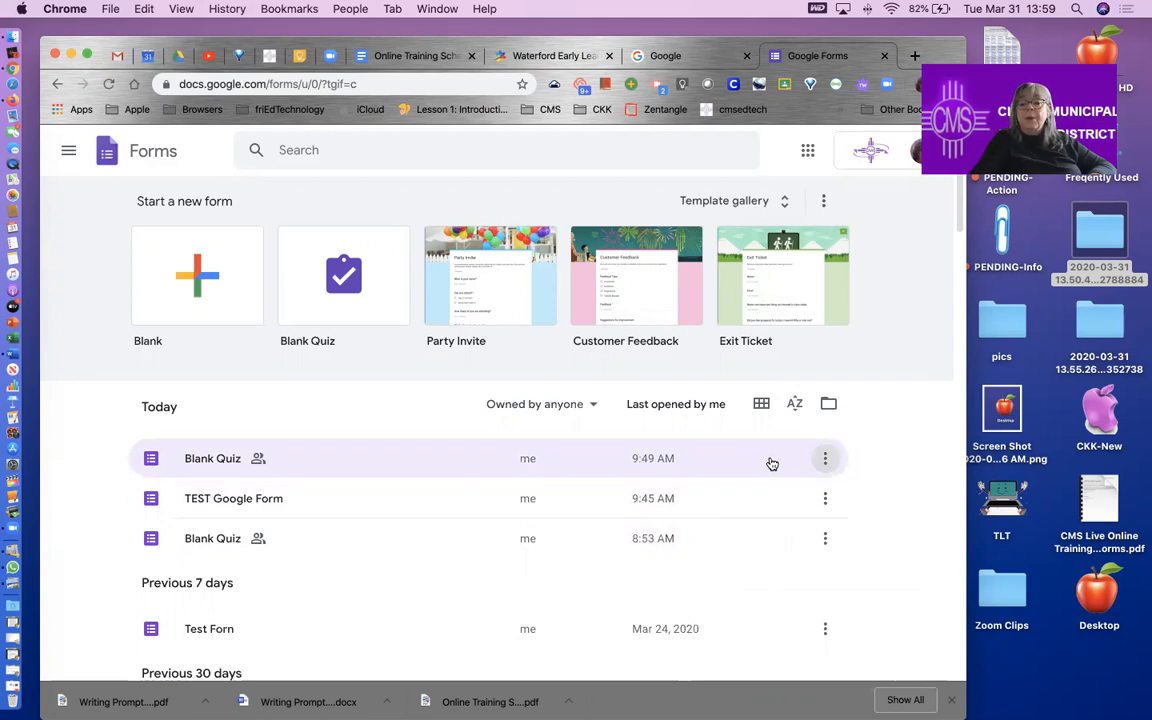
{"action": "left_click", "coordinate": [761, 403]}
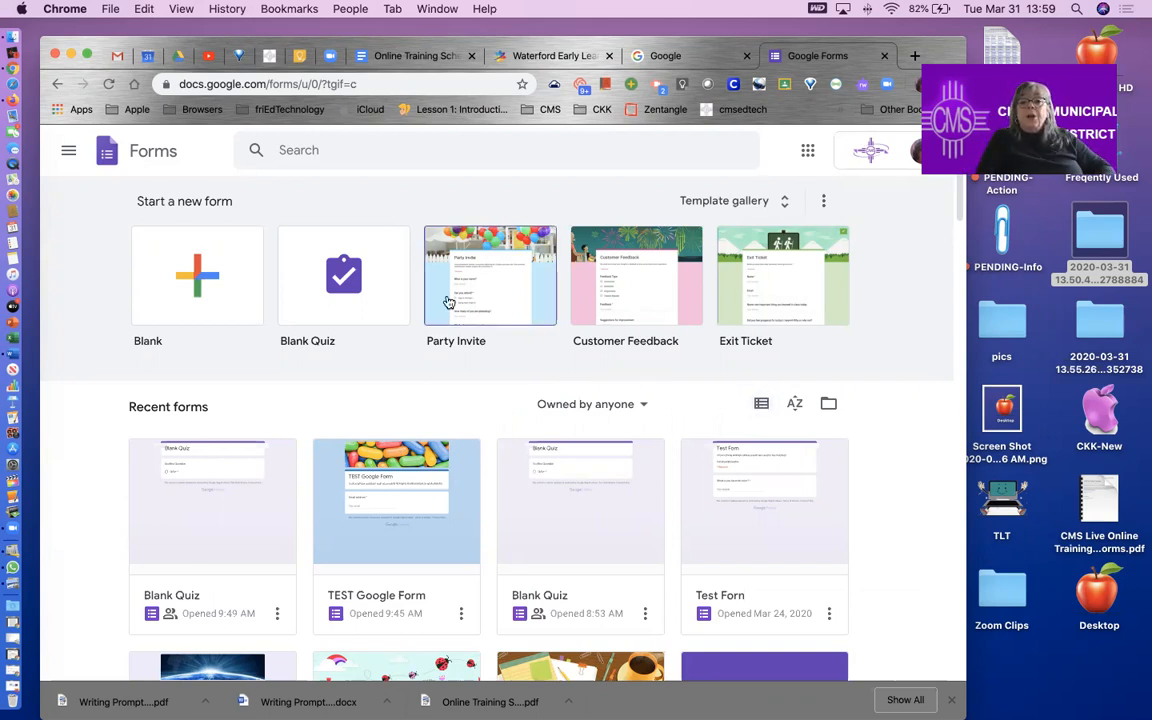
Step: Create a blank form titled "Testing Testing" and give the form file the same name
{"action": "left_click", "coordinate": [197, 281]}
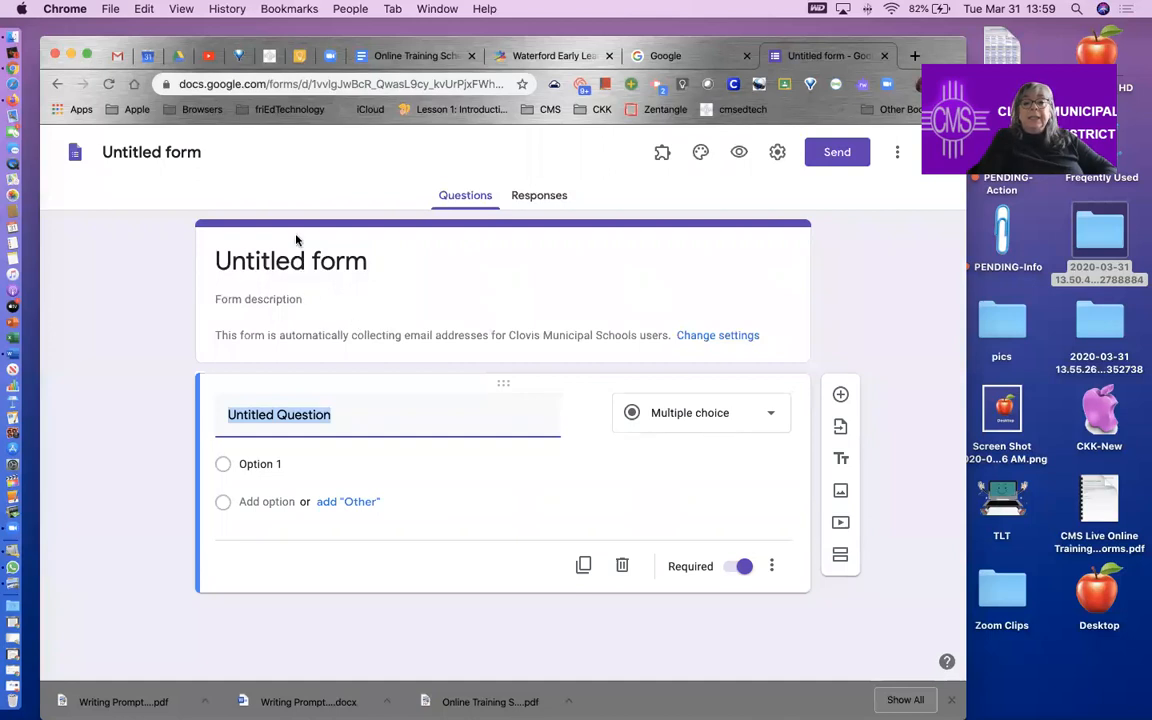
{"action": "left_click", "coordinate": [287, 262]}
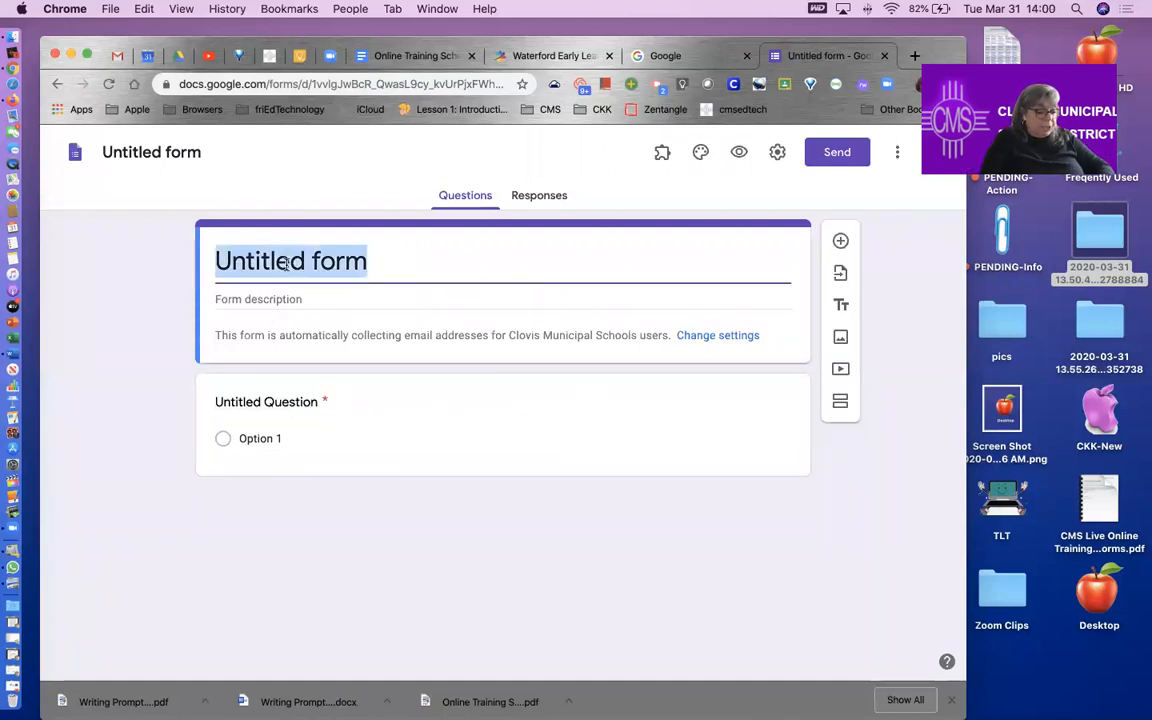
{"action": "type", "text": "Te"}
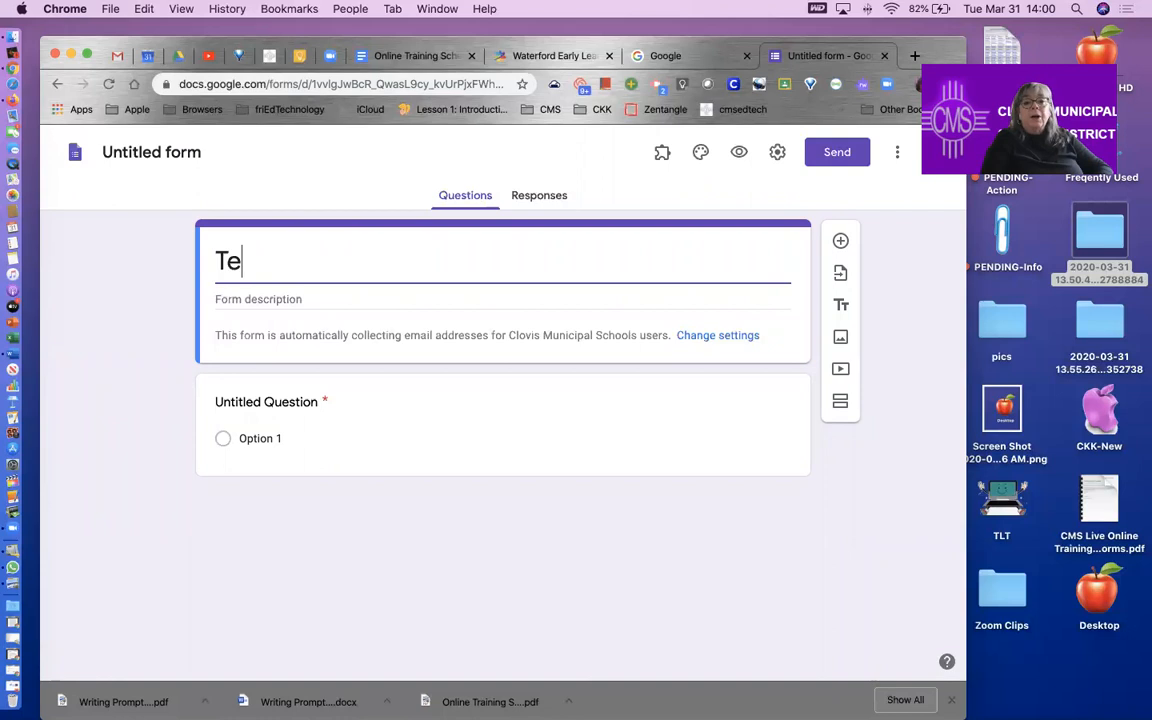
{"action": "type", "text": "sting Testing"}
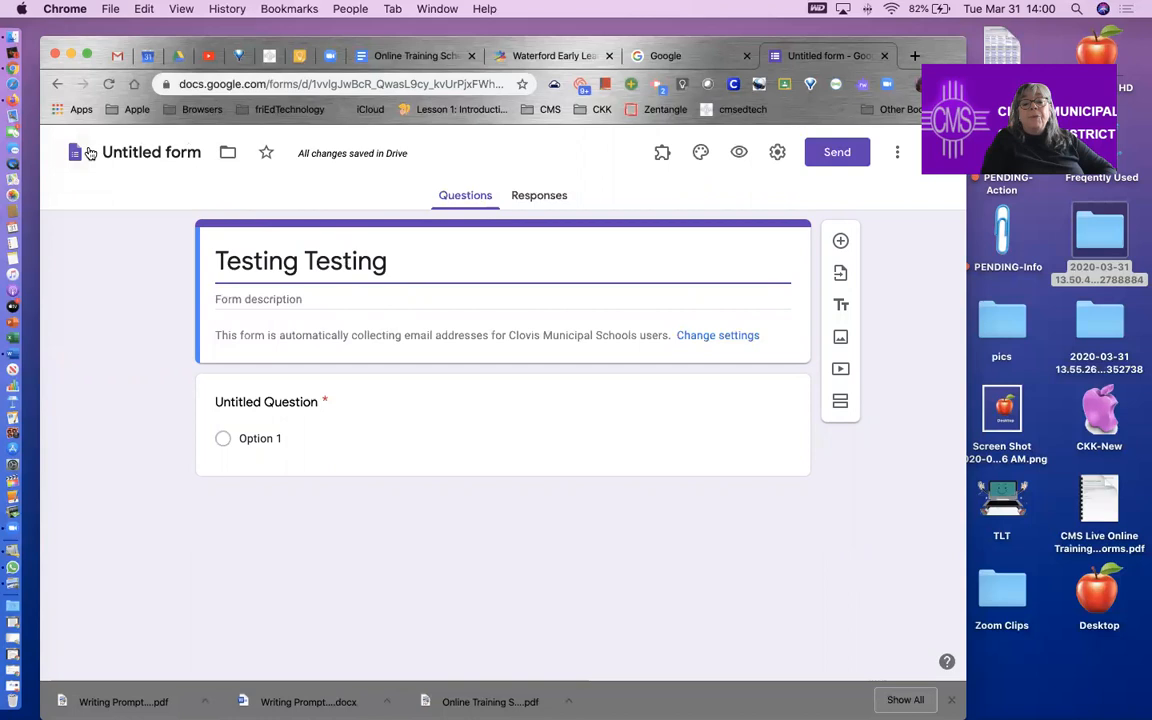
{"action": "left_click", "coordinate": [148, 152]}
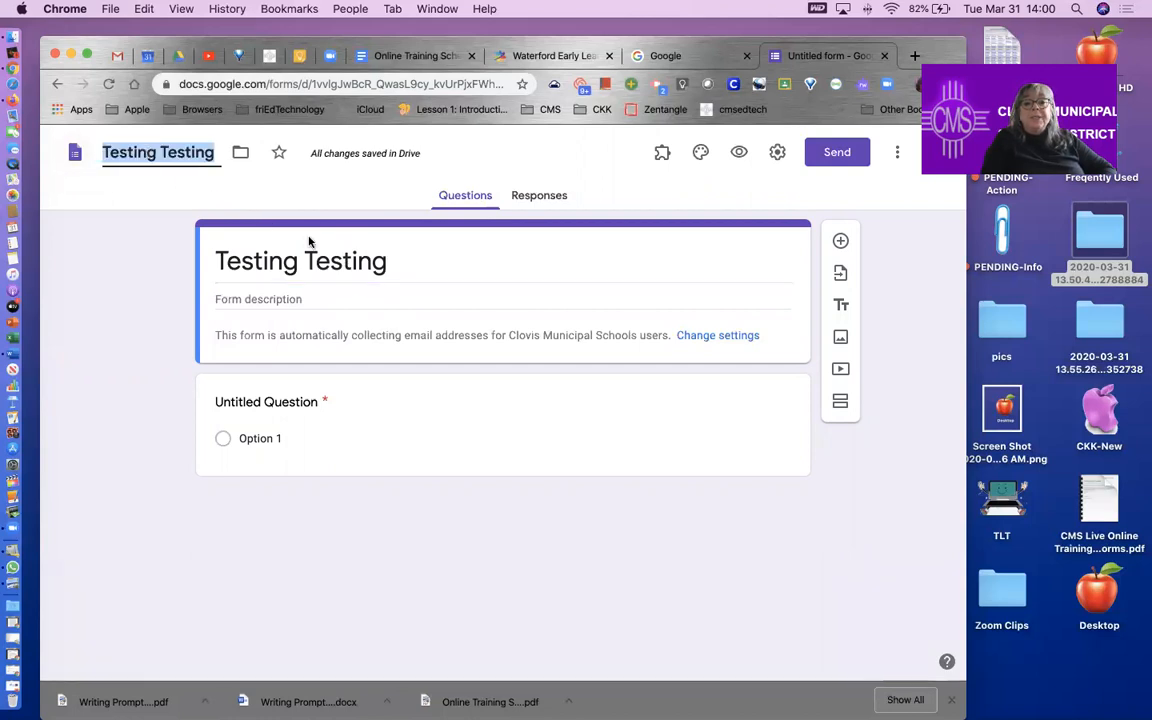
Step: Clear the form's file name and enter it again as "Testing Testing", matching the form title
{"action": "triple_click", "coordinate": [385, 263]}
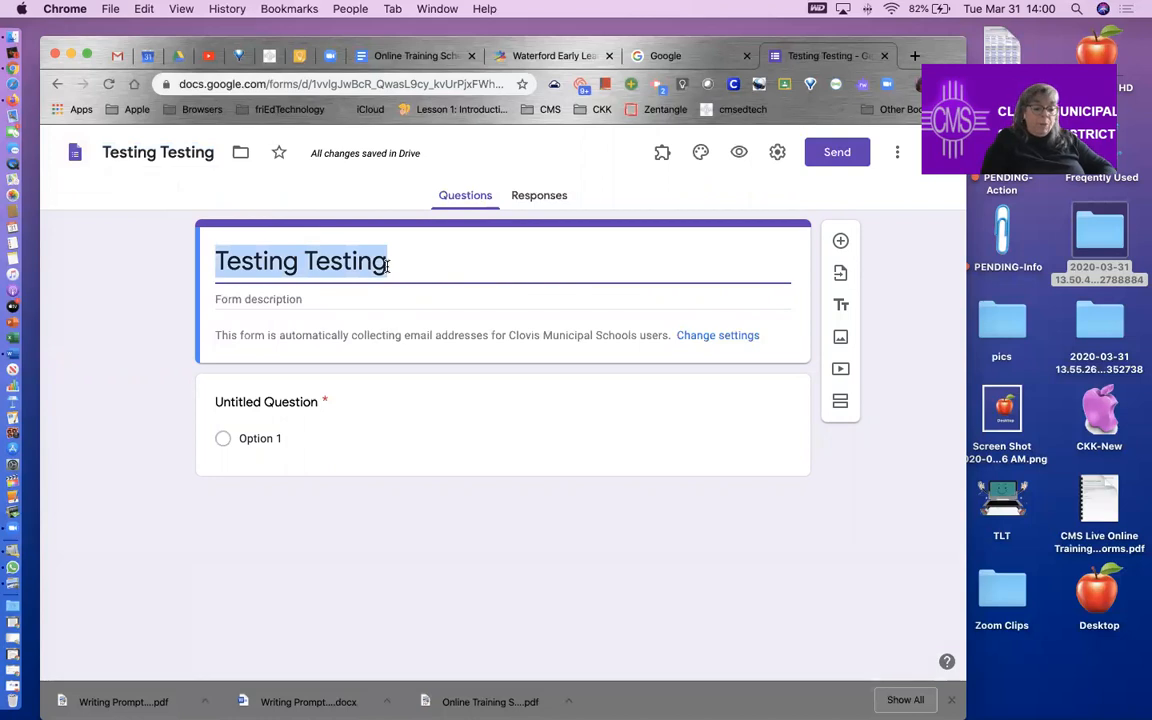
{"action": "key", "text": "BackSpace"}
{"action": "left_click", "coordinate": [158, 151]}
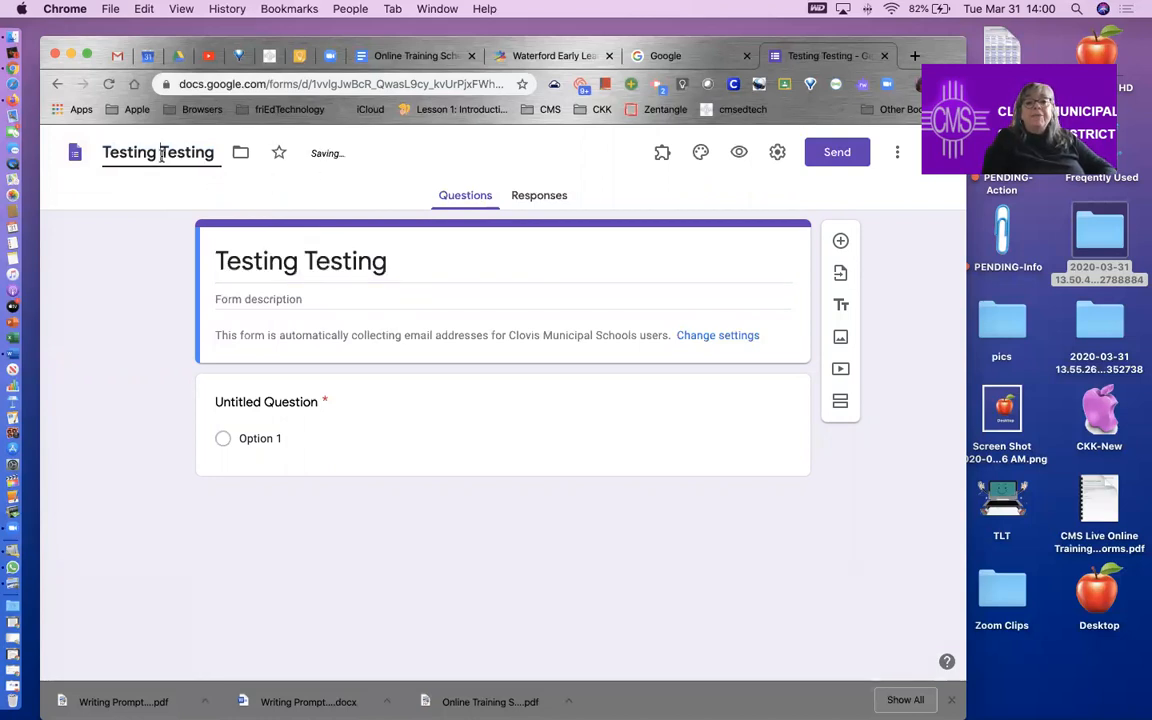
{"action": "left_click_drag", "start_coordinate": [215, 152], "coordinate": [70, 151]}
{"action": "key", "text": "BackSpace"}
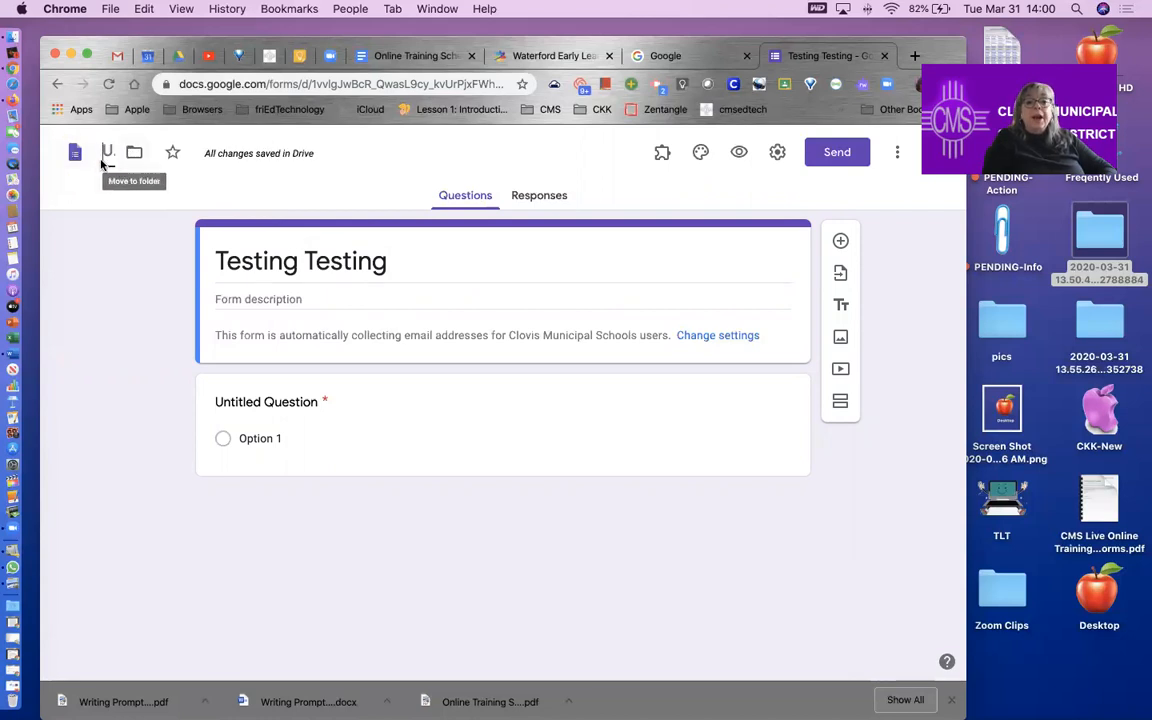
{"action": "type", "text": "Testi"}
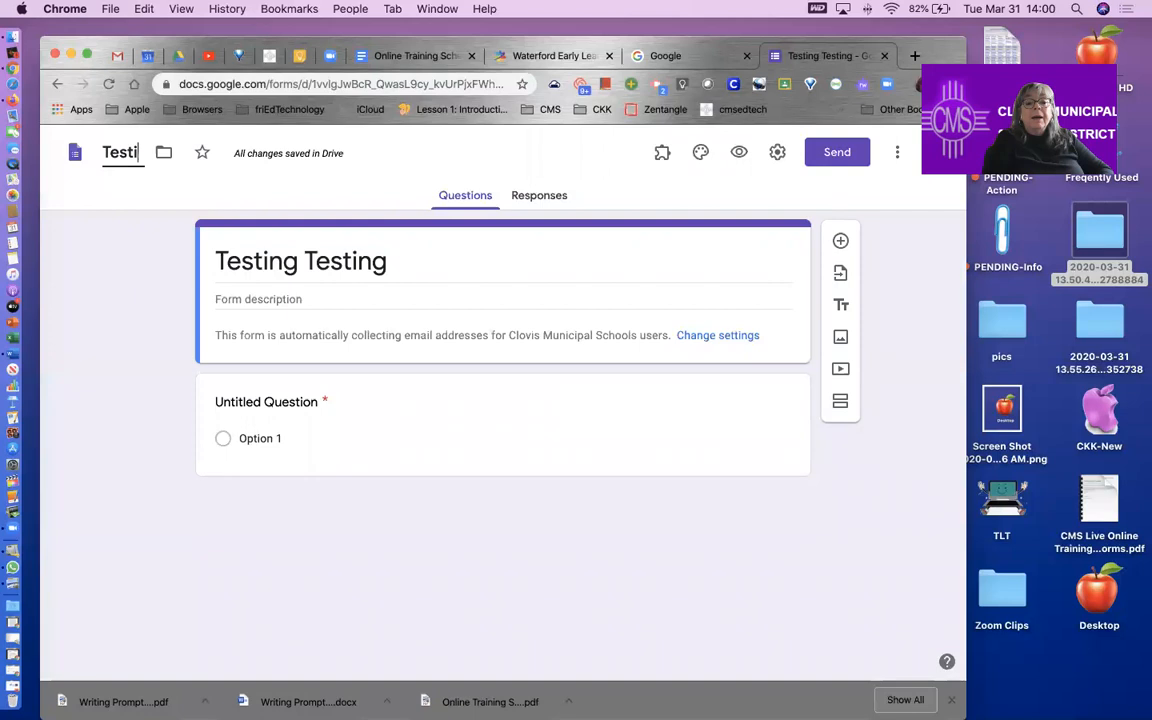
{"action": "type", "text": "ng Testing"}
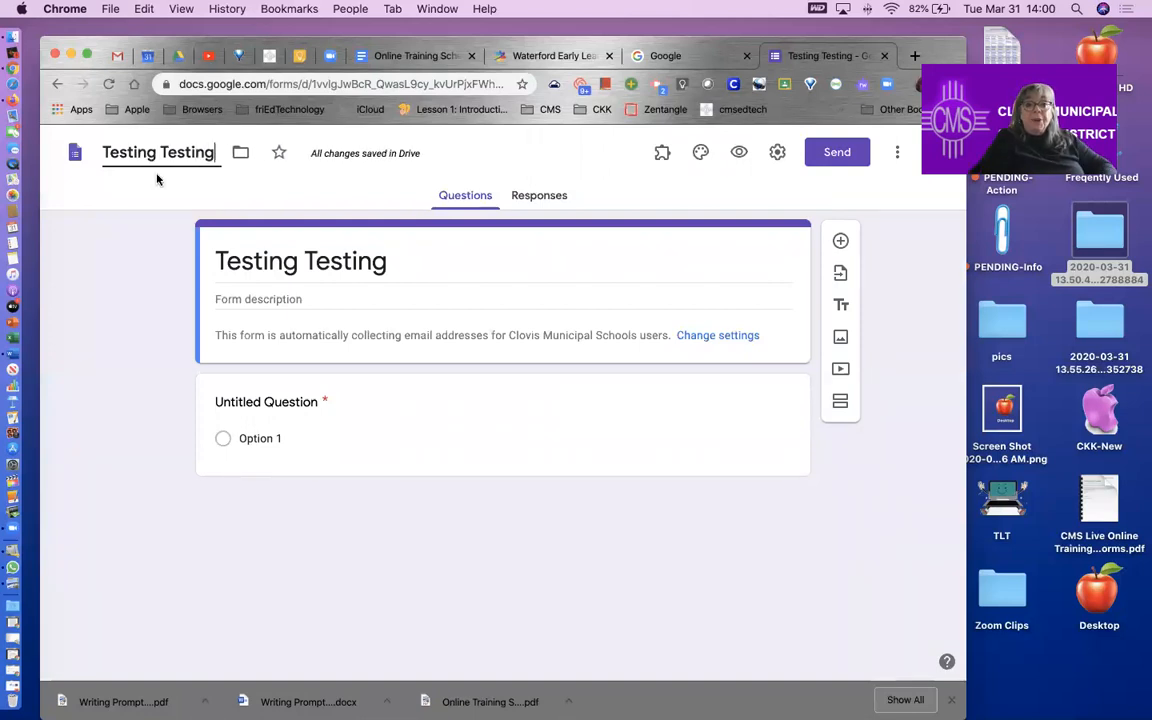
{"action": "left_click", "coordinate": [403, 267]}
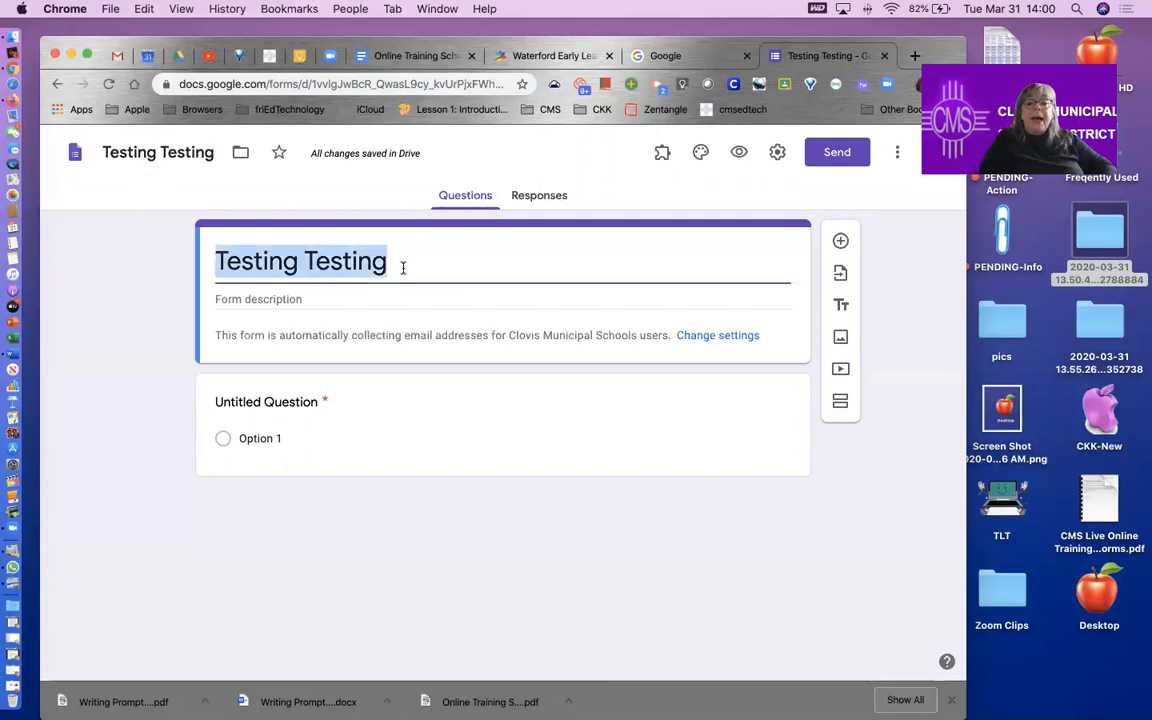
{"action": "left_click", "coordinate": [410, 271]}
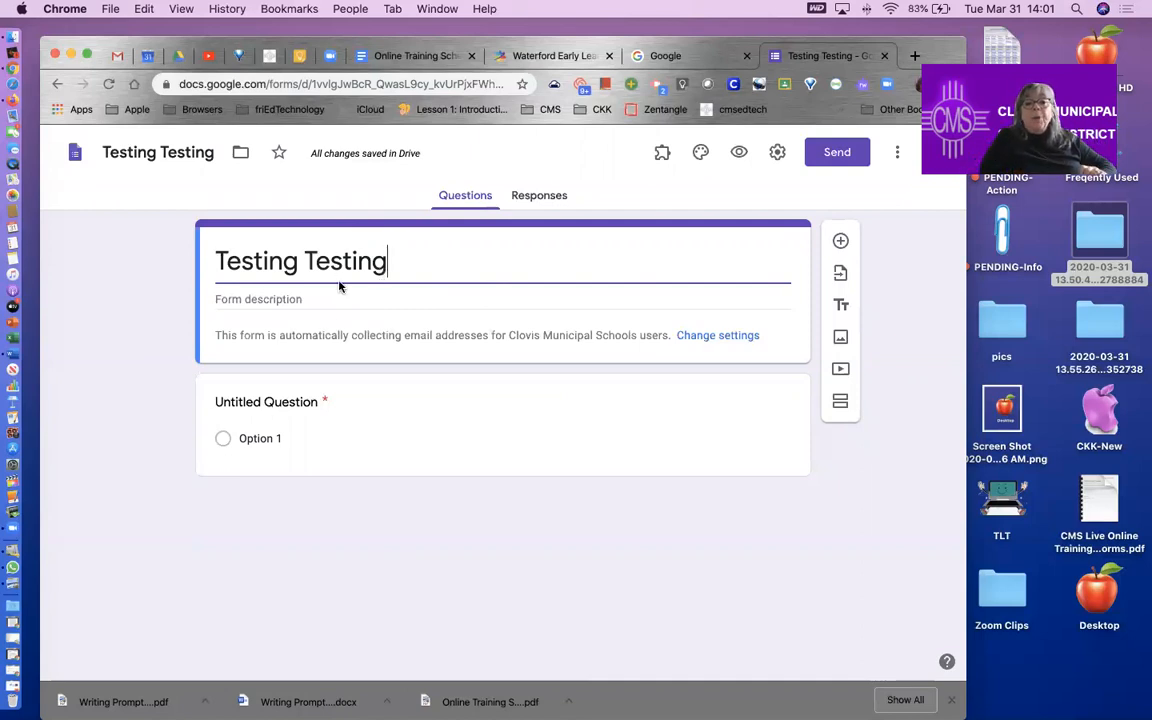
Step: Fill in the form description with three lines of random filler text
{"action": "left_click", "coordinate": [254, 298]}
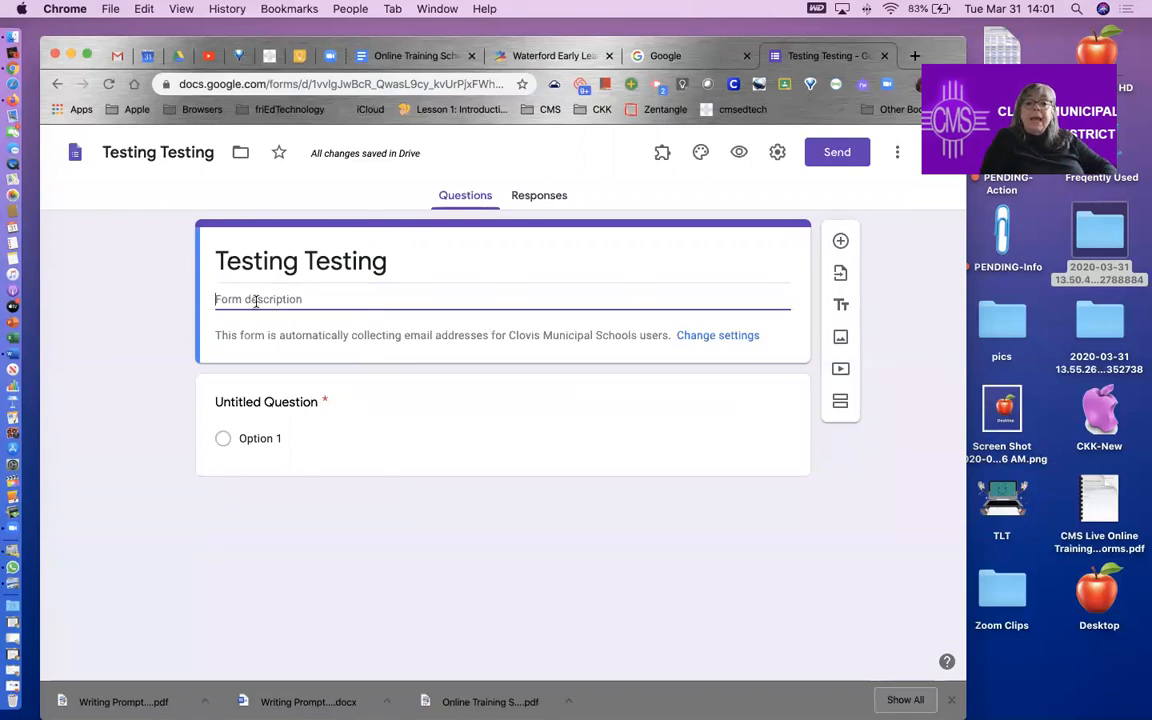
{"action": "type", "text": "sdfjsadl;fklj;dj asdl;fjl;ksdaj flas"}
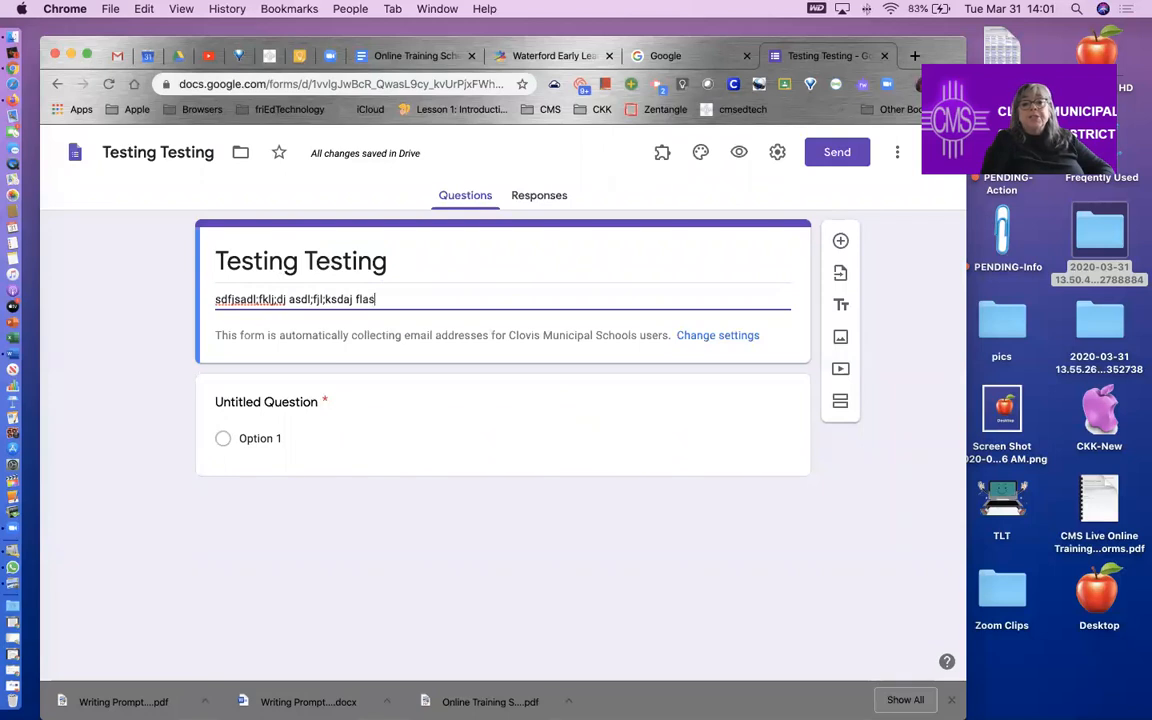
{"action": "type", "text": "lkjf f;lsjd l;sdjflfs alsdjflas dfls lasdjfl;asdj"}
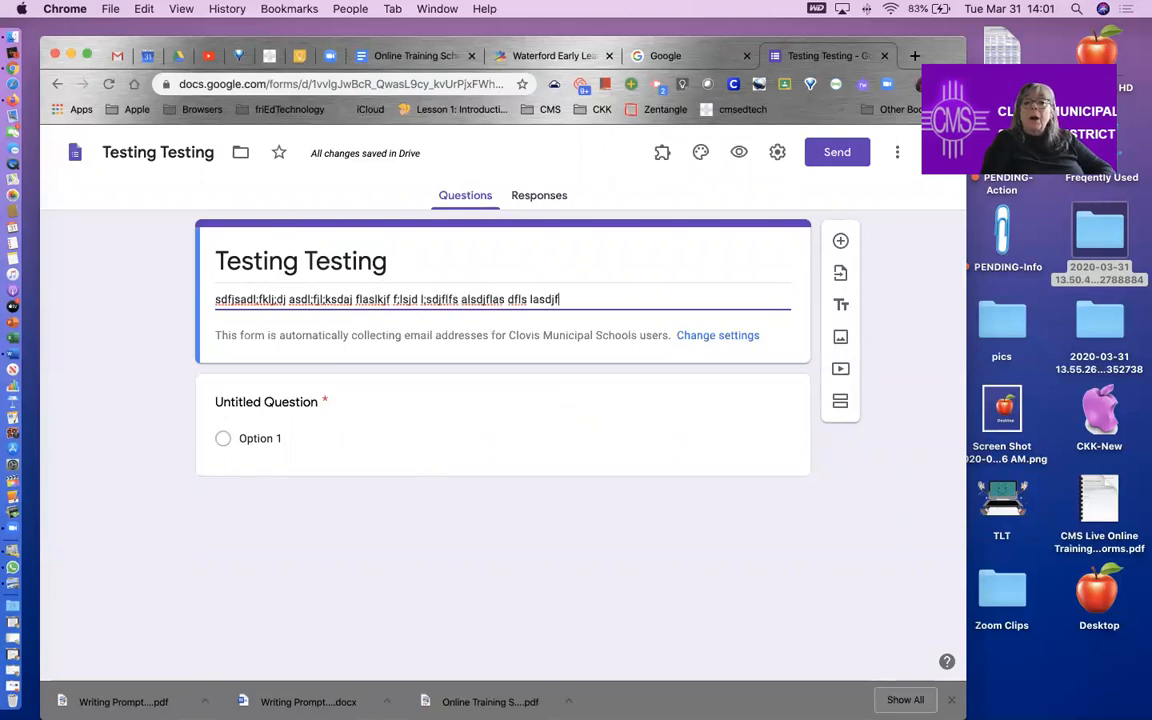
{"action": "key", "text": "Return"}
{"action": "type", "text": "asdjflsdjfas"}
{"action": "key", "text": "Return"}
{"action": "type", "text": "fasljfl;asdjf l;asdflj"}
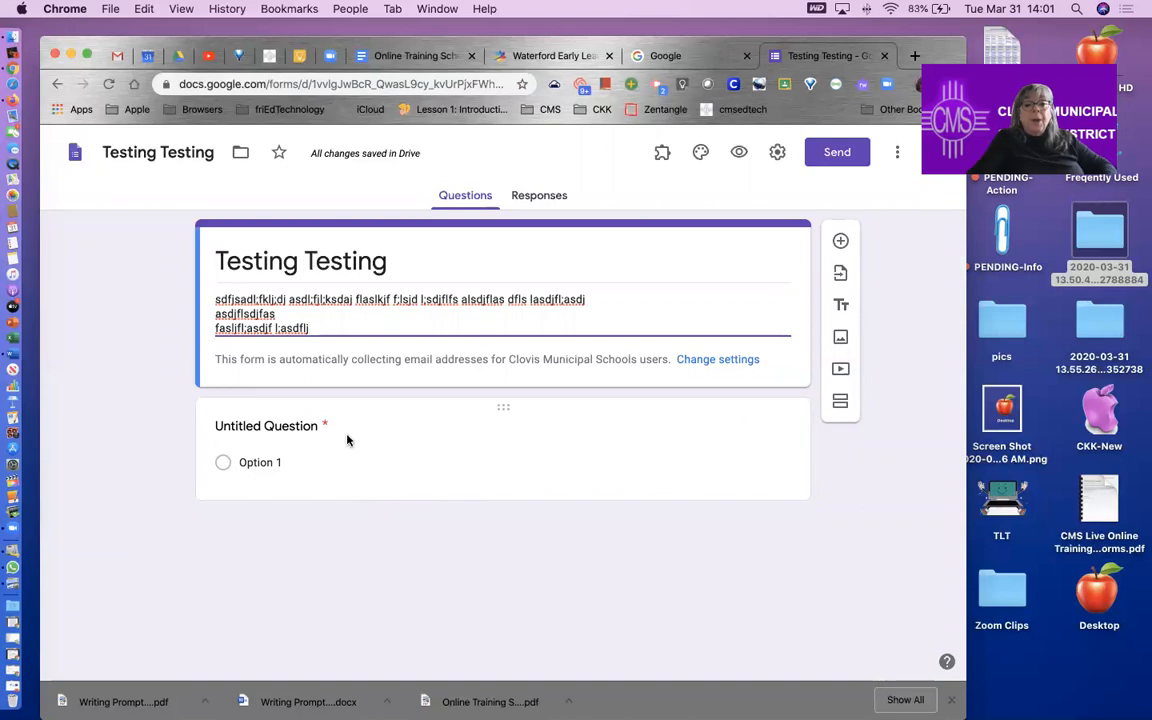
Step: Replace the untitled question's text with "Who was the first president?" and set its type to Short answer
{"action": "left_click", "coordinate": [259, 424]}
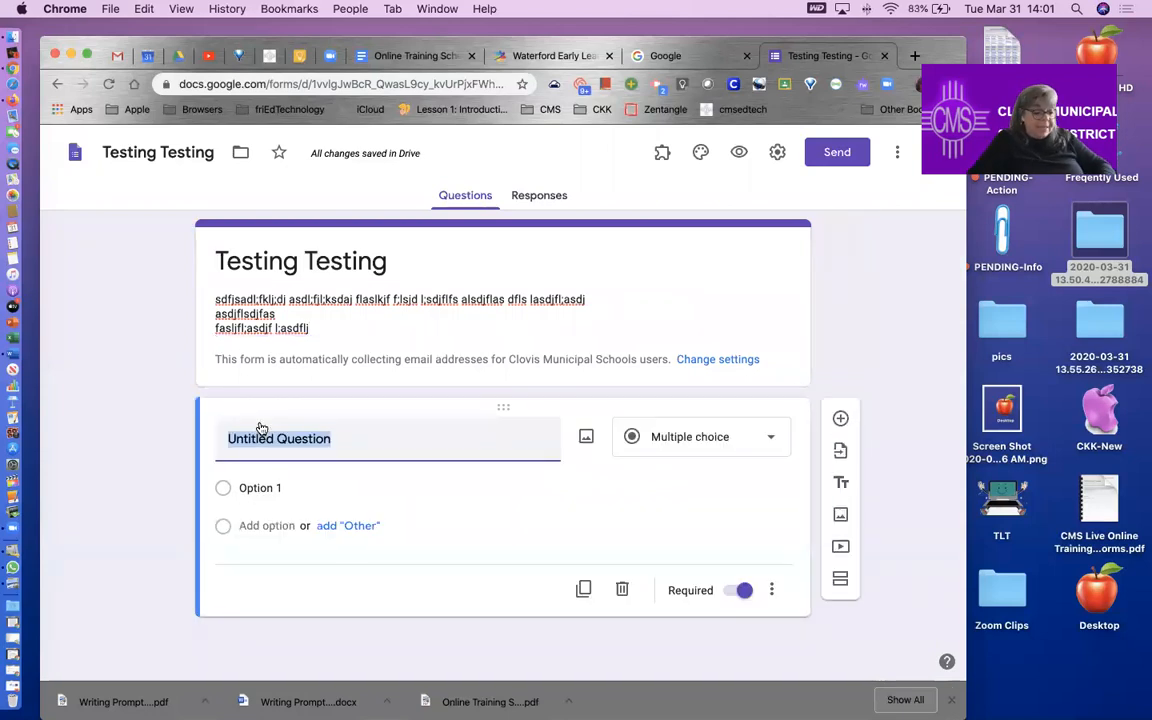
{"action": "type", "text": "Wh"}
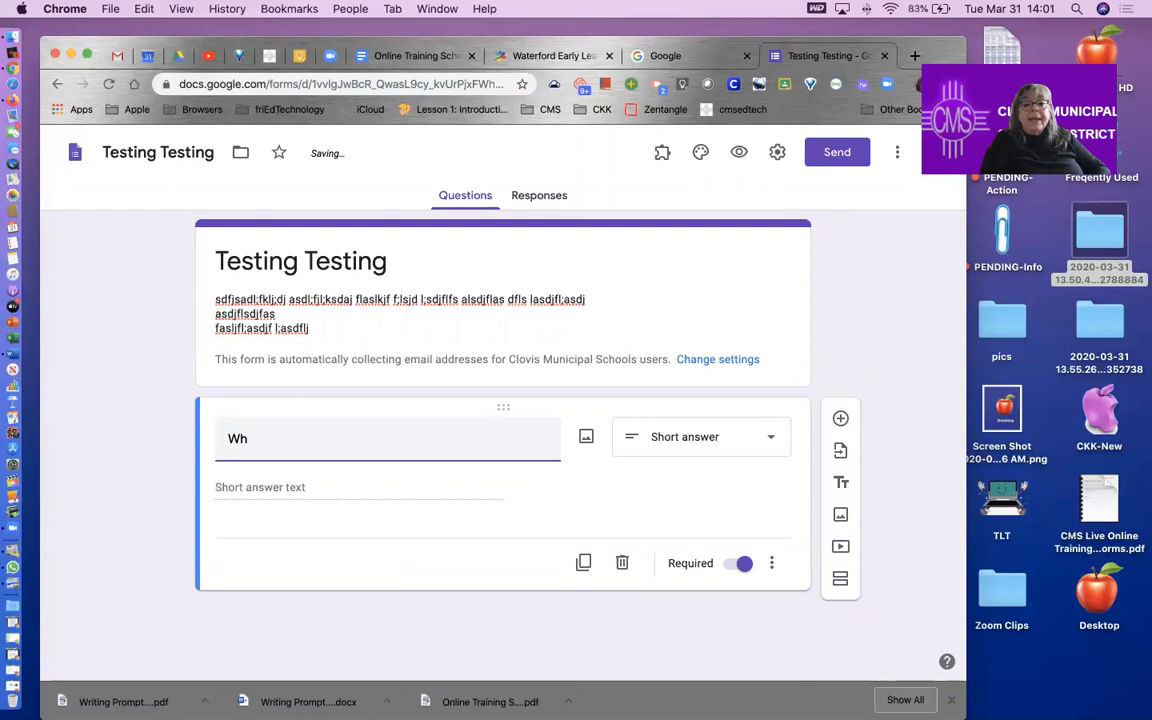
{"action": "type", "text": "o was the first president?"}
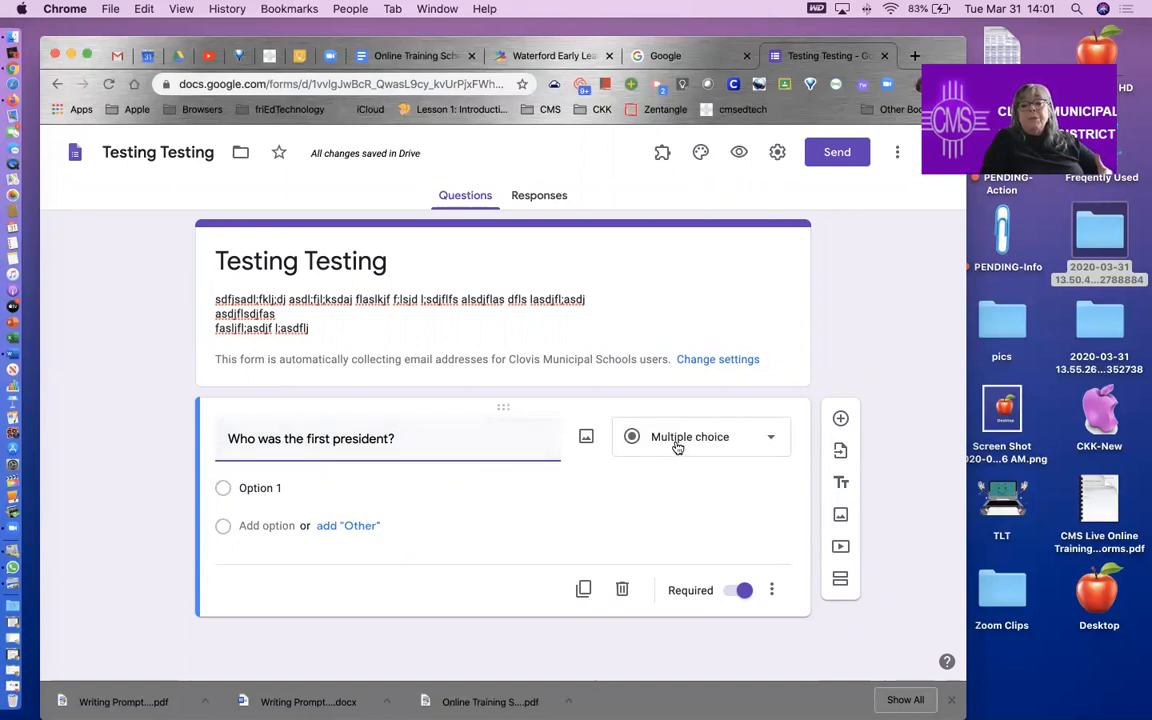
{"action": "left_click", "coordinate": [728, 446]}
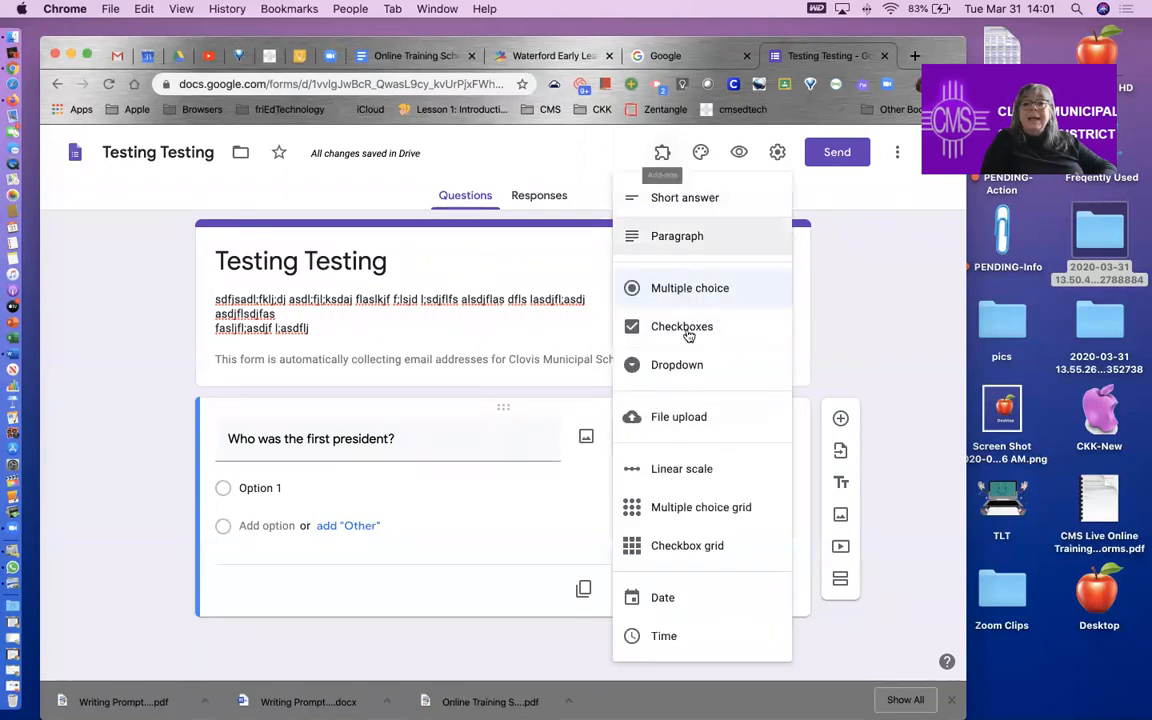
{"action": "left_click", "coordinate": [671, 197]}
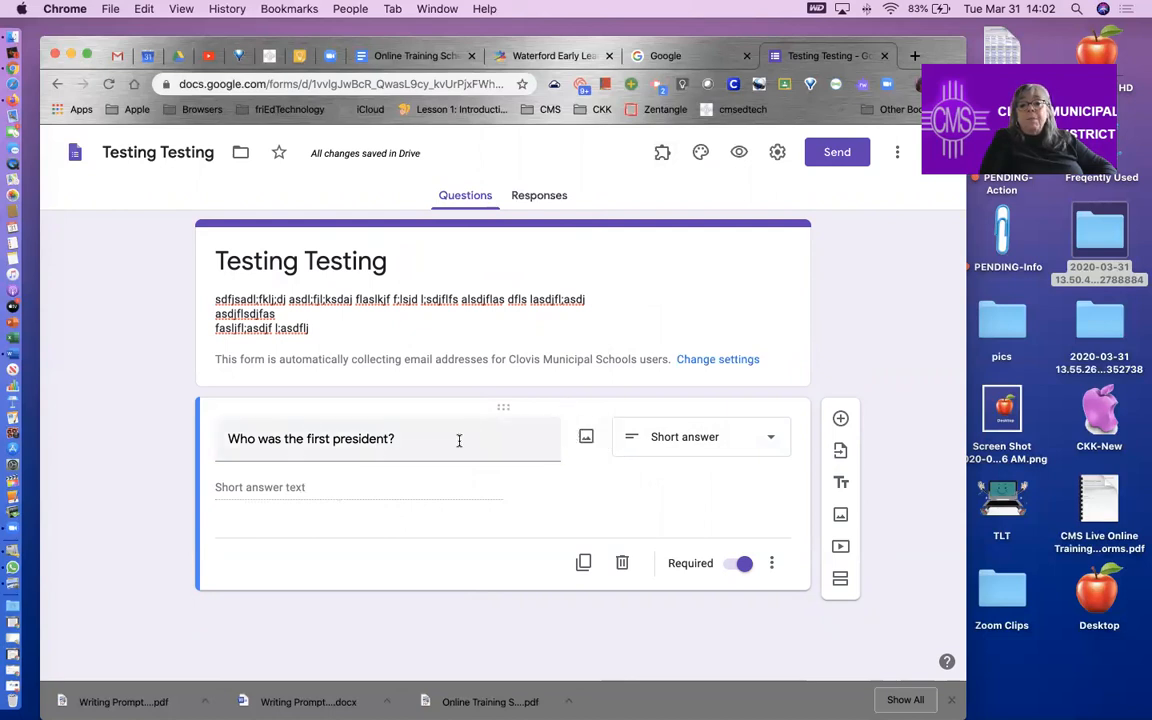
Step: Look through the image sources for the question, including upload, camera and Photos, and close the image dialog without inserting anything
{"action": "left_click", "coordinate": [586, 440]}
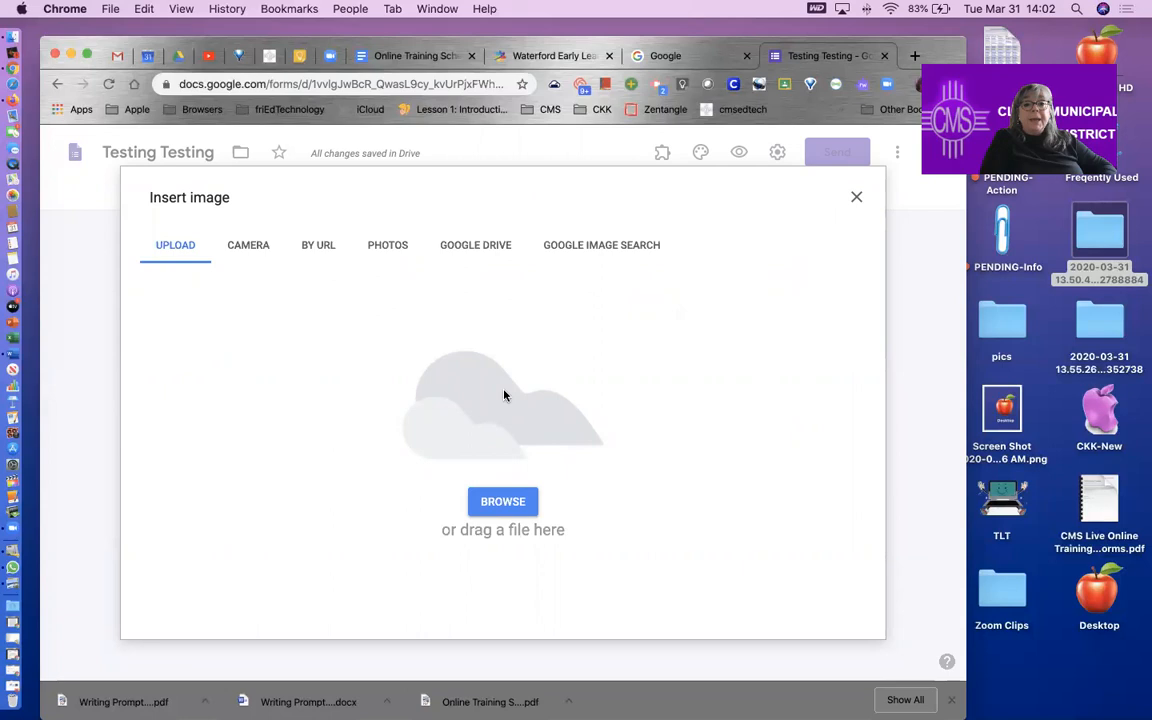
{"action": "left_click", "coordinate": [248, 247]}
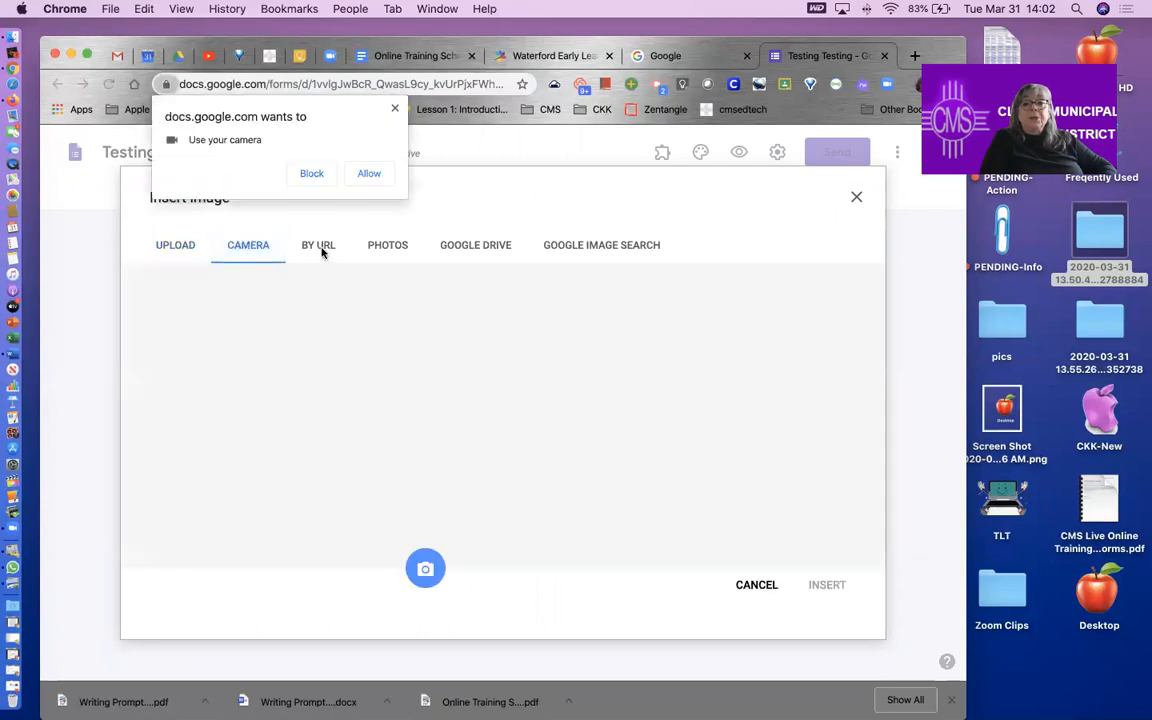
{"action": "left_click", "coordinate": [394, 108]}
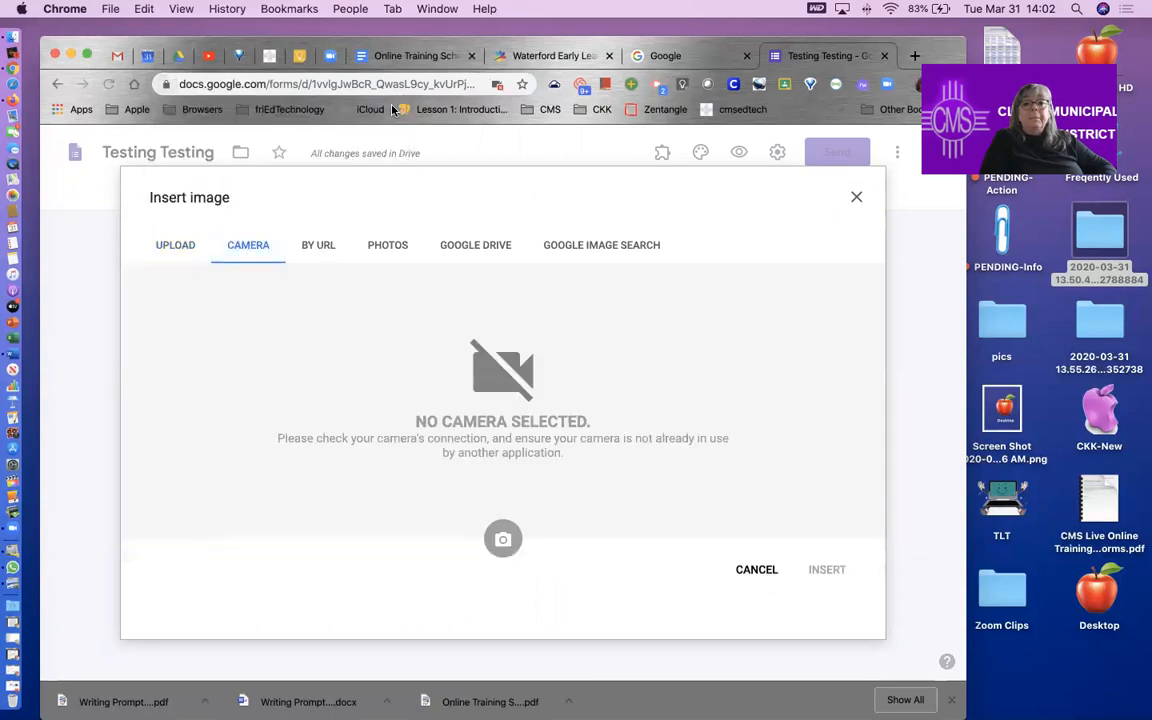
{"action": "left_click", "coordinate": [184, 249]}
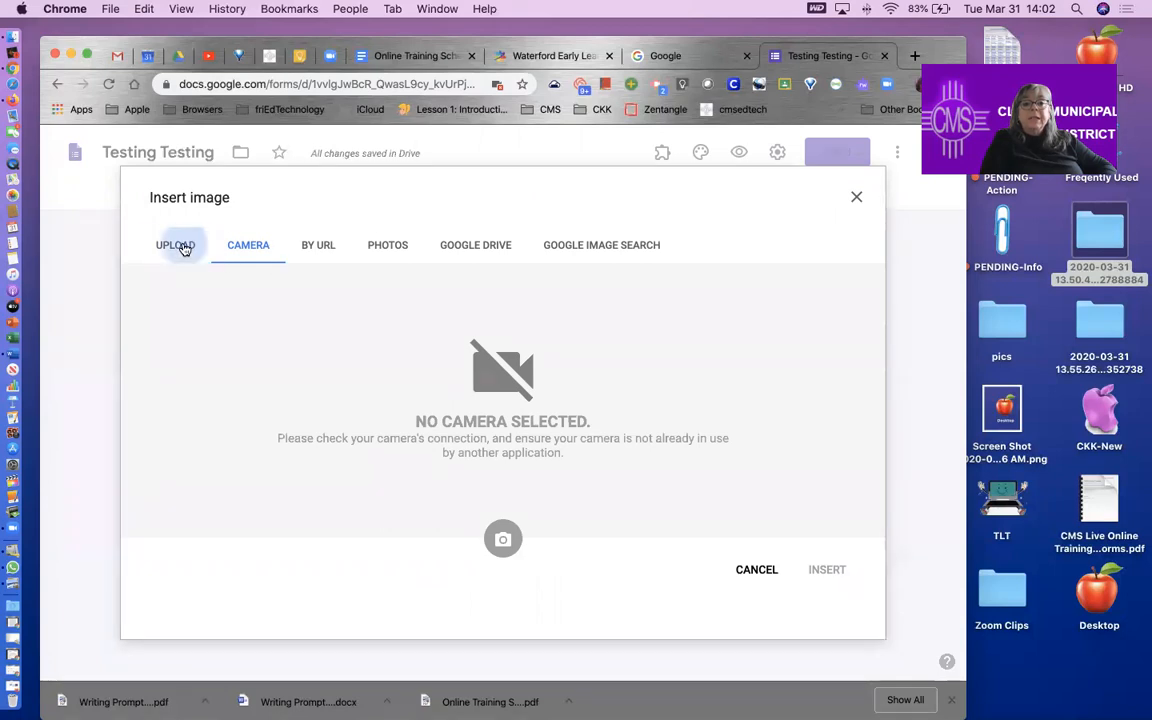
{"action": "left_click", "coordinate": [389, 249]}
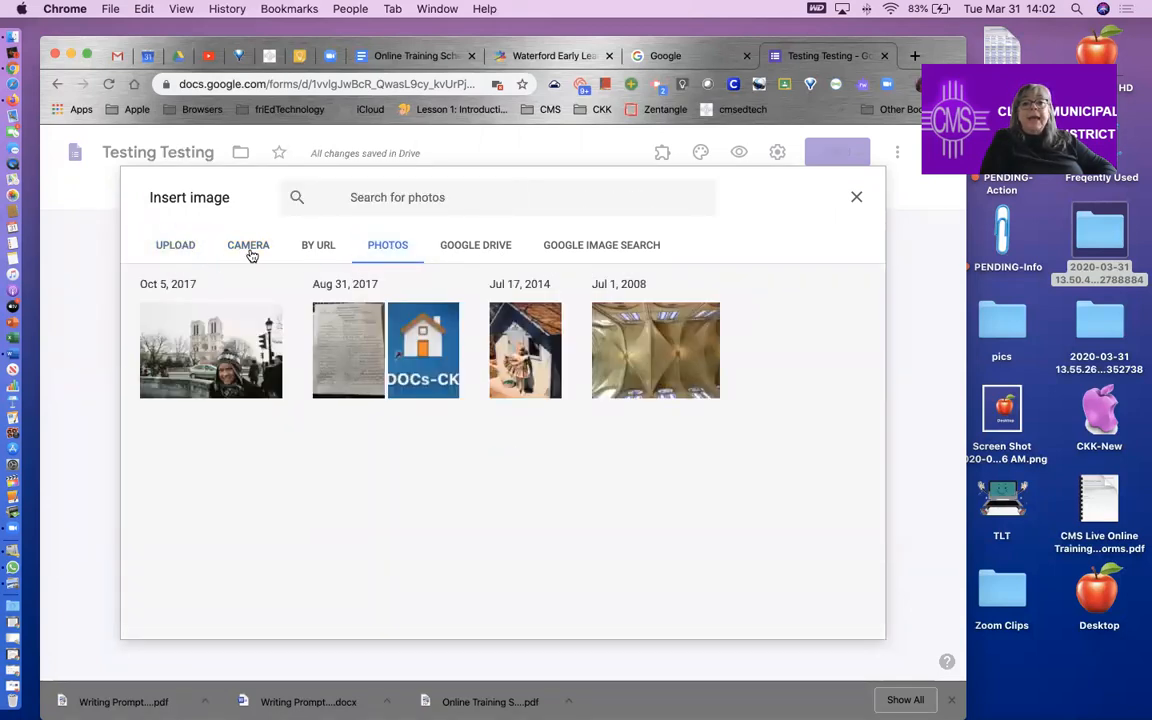
{"action": "left_click", "coordinate": [855, 199]}
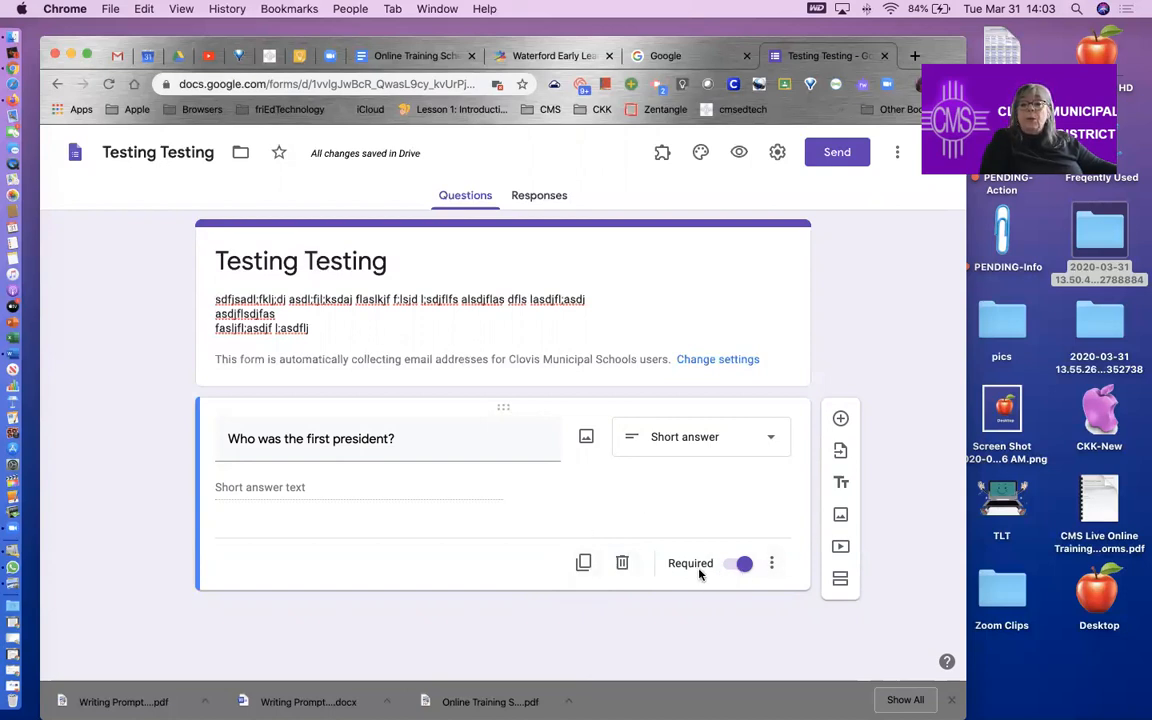
Step: Switch the question's Required setting off and back on, and view its additional Description and Response validation options
{"action": "left_click", "coordinate": [737, 566]}
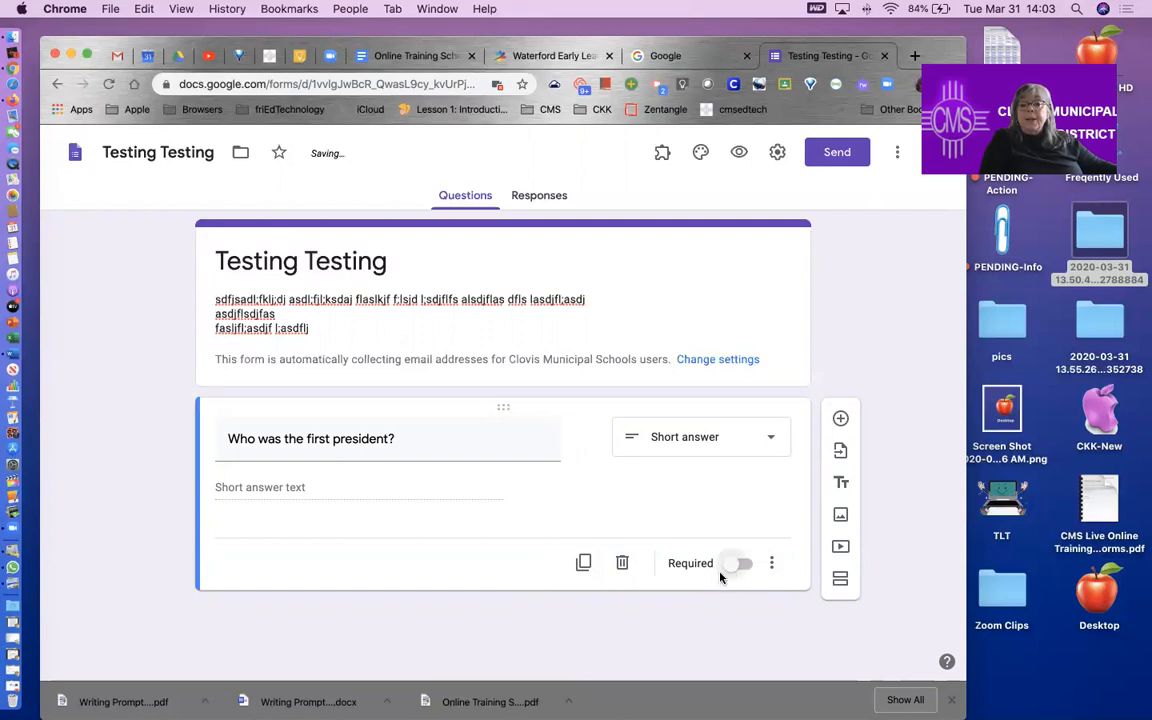
{"action": "left_click", "coordinate": [731, 567]}
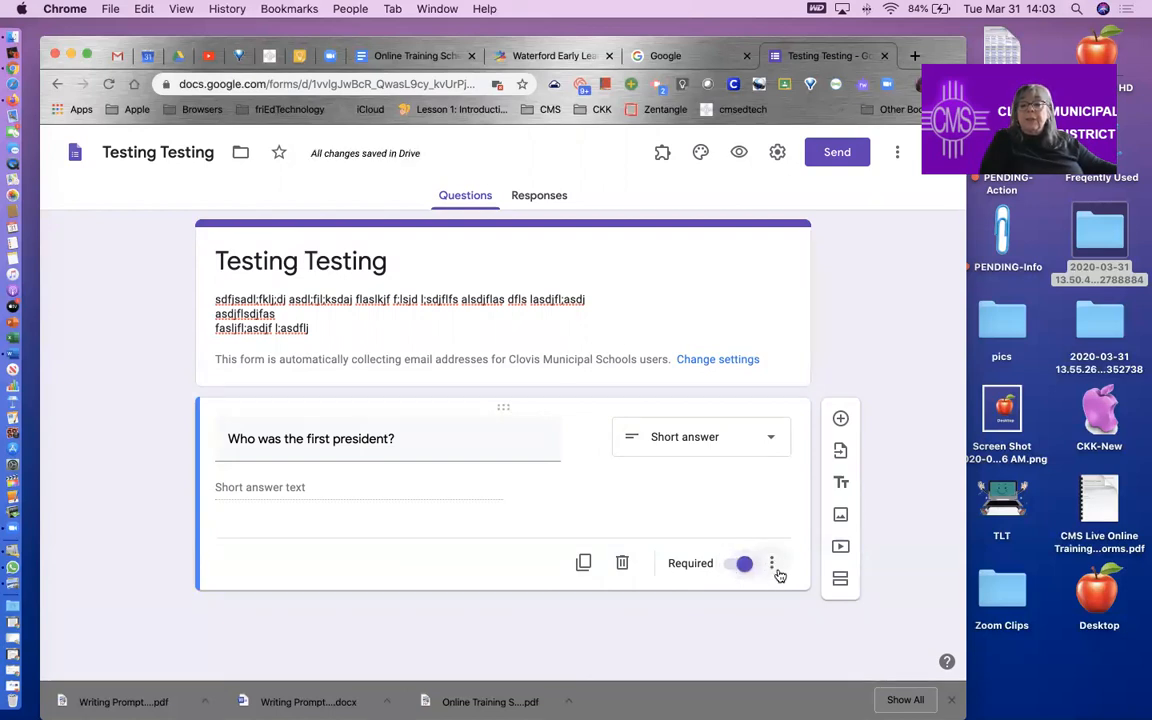
{"action": "left_click", "coordinate": [771, 566]}
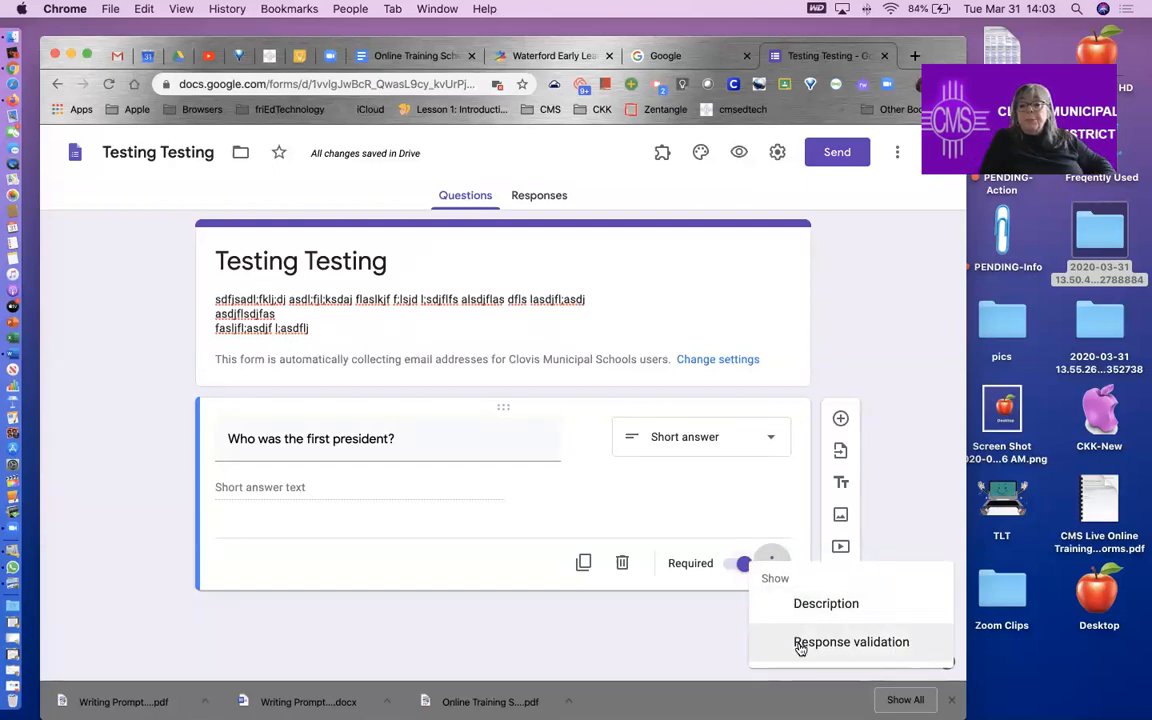
{"action": "left_click", "coordinate": [728, 517]}
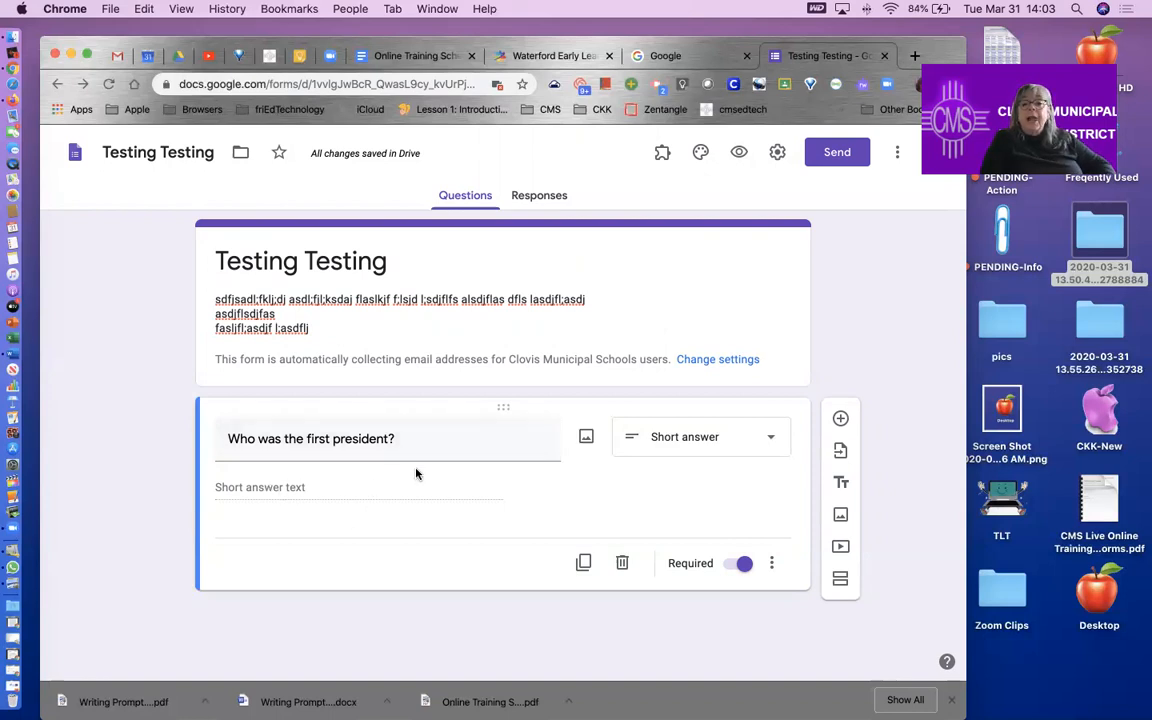
Step: Change the president question to Multiple choice and name its first option "Washington"
{"action": "left_click", "coordinate": [763, 442]}
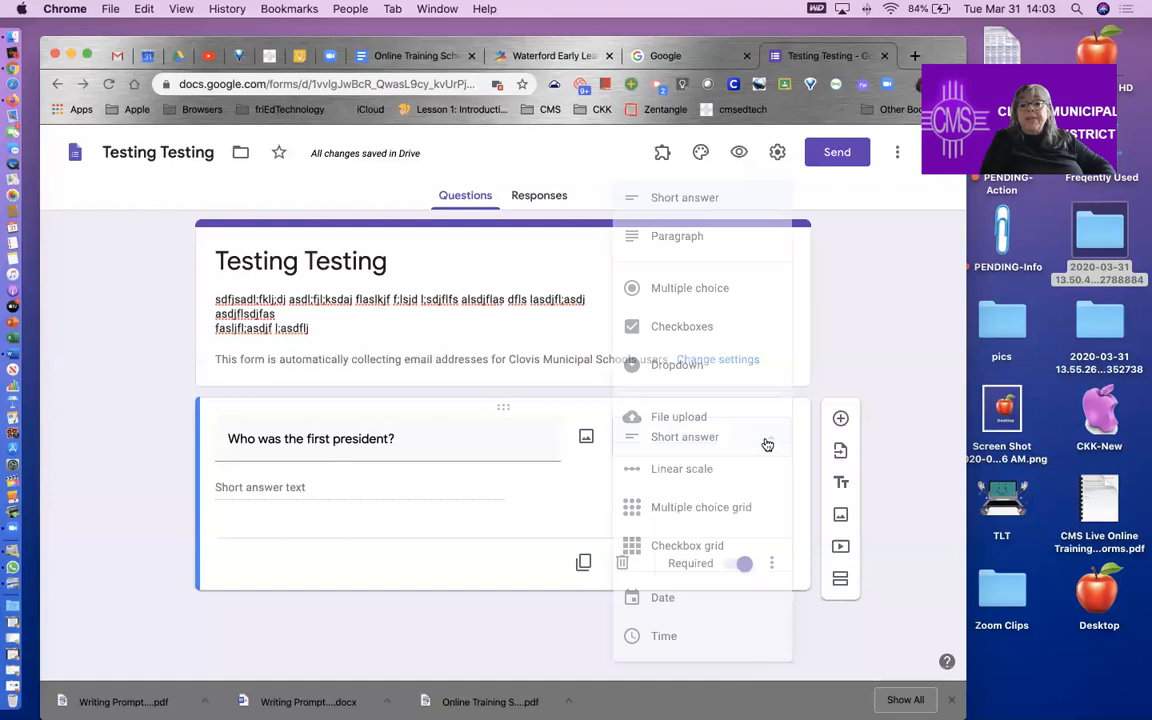
{"action": "left_click", "coordinate": [663, 289]}
{"action": "left_click", "coordinate": [248, 487]}
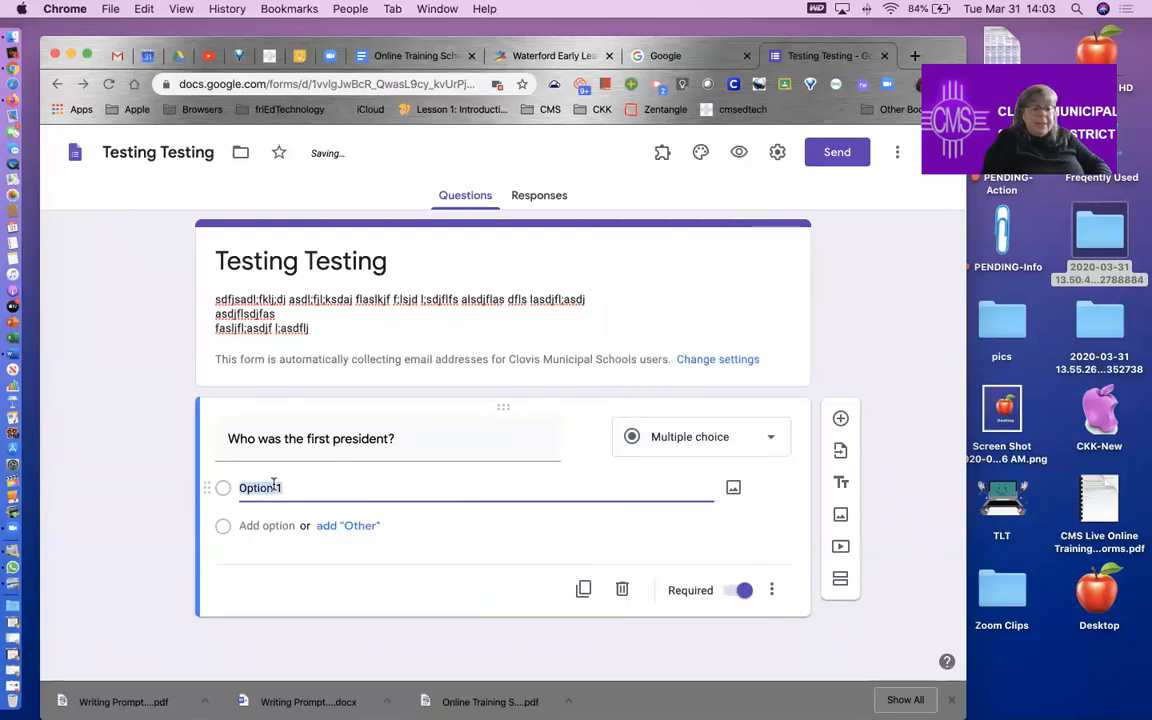
{"action": "type", "text": "Washin"}
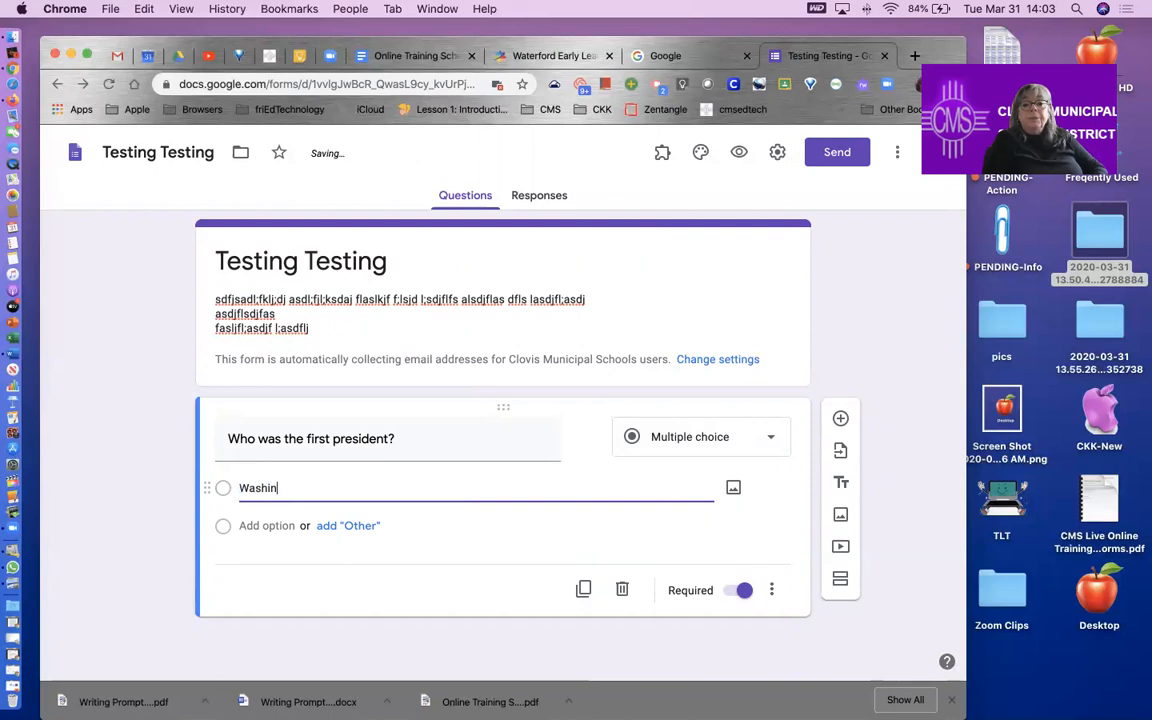
{"action": "type", "text": "gton"}
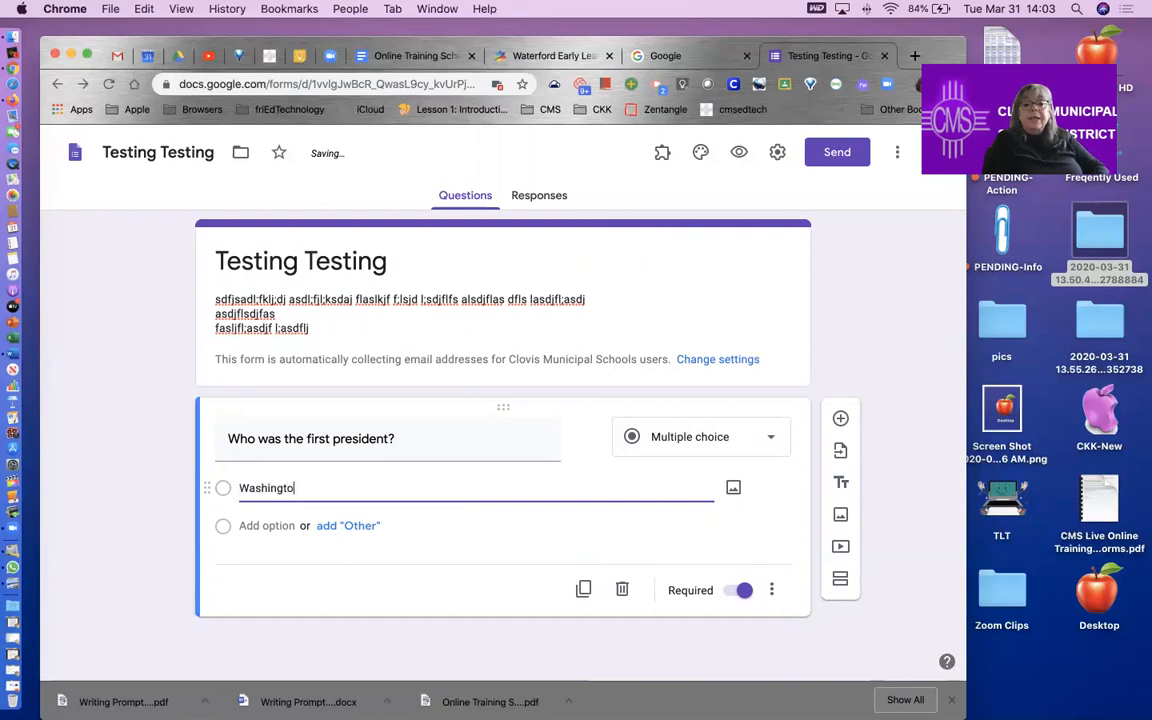
Step: Add the answer options "Adams", "Madison" and "Kennedy" to the president question
{"action": "left_click", "coordinate": [262, 526]}
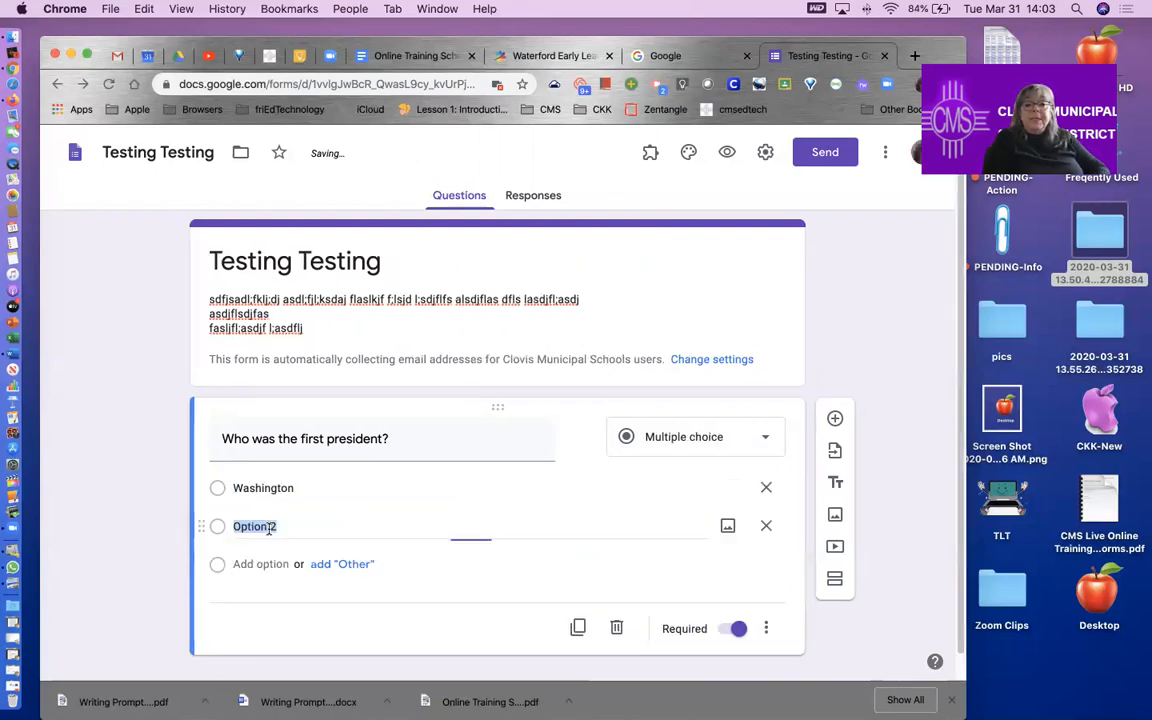
{"action": "type", "text": "Adams"}
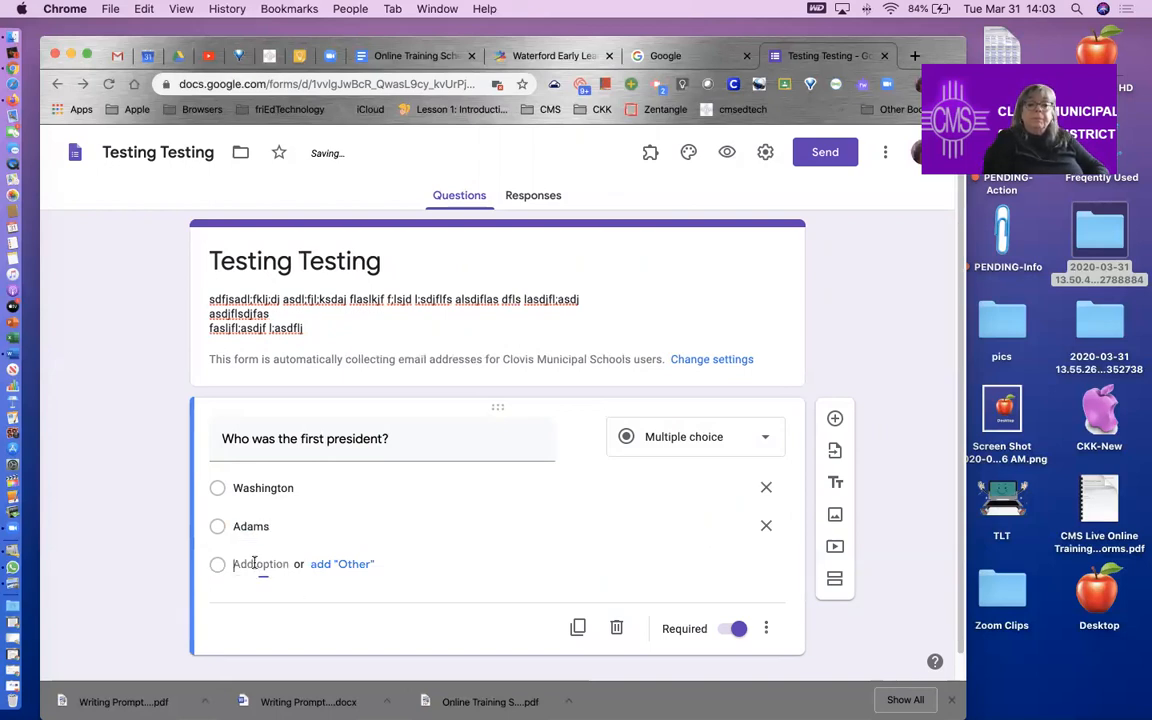
{"action": "left_click", "coordinate": [258, 564]}
{"action": "type", "text": "Madison"}
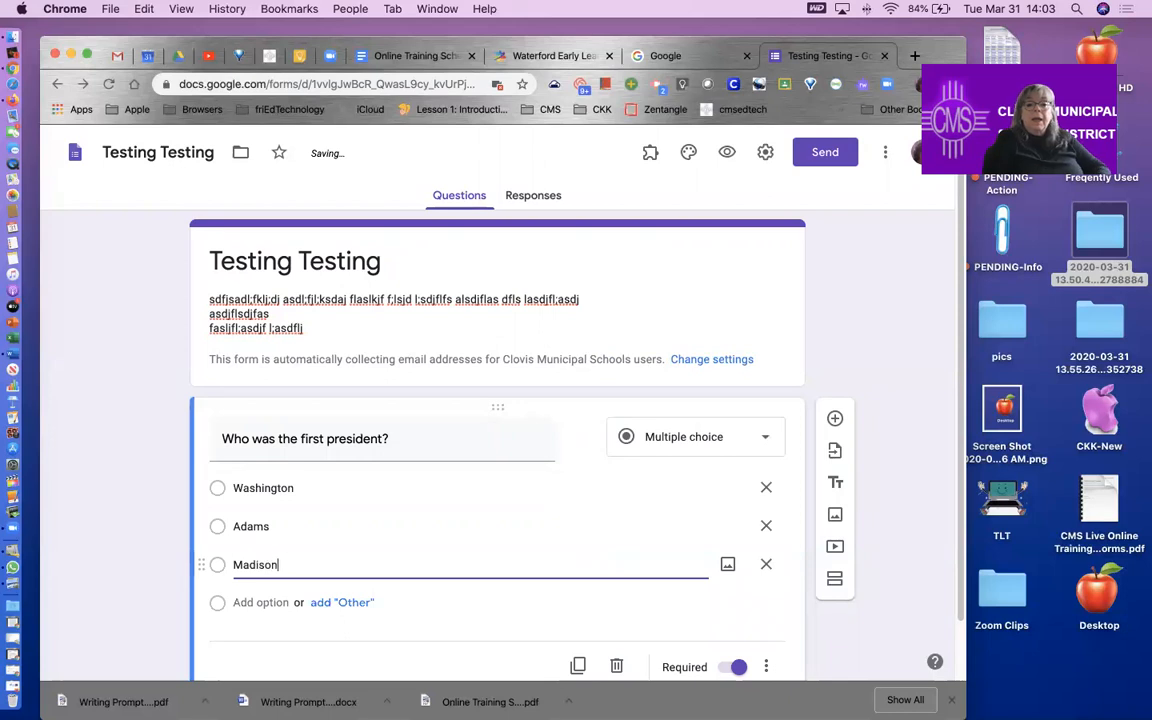
{"action": "left_click", "coordinate": [260, 603]}
{"action": "type", "text": "Kennedys"}
{"action": "key", "text": "BackSpace"}
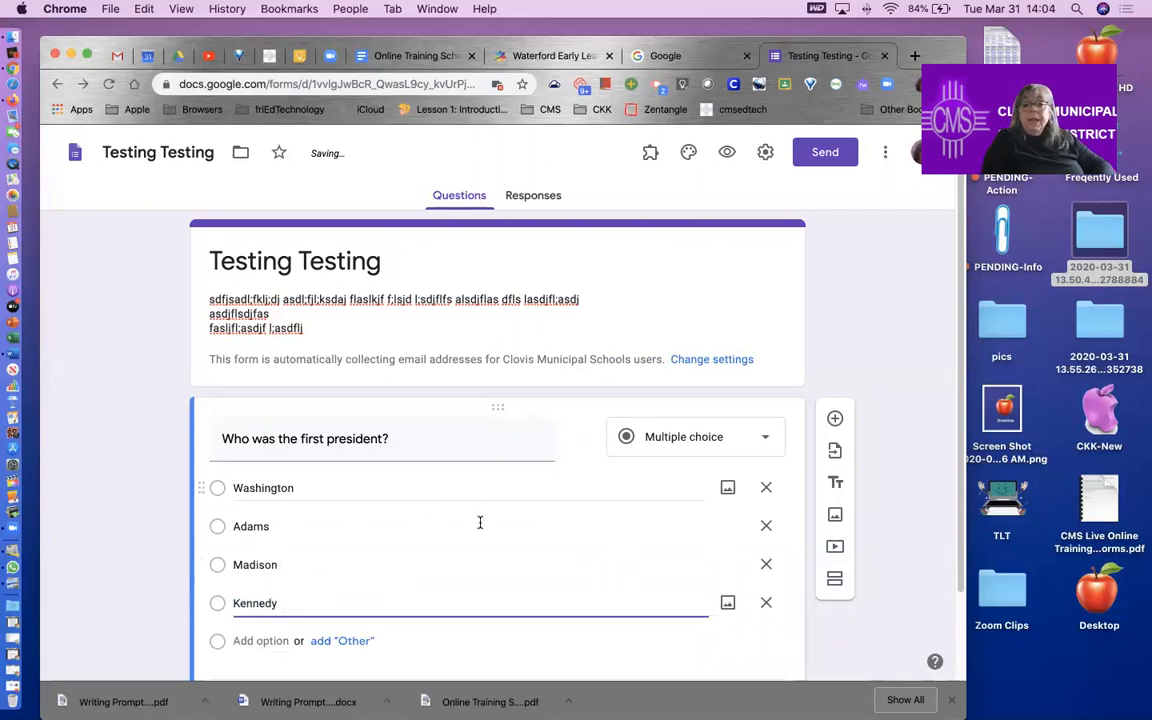
{"action": "scroll", "coordinate": [300, 560], "scroll_direction": "down", "scroll_amount": 1}
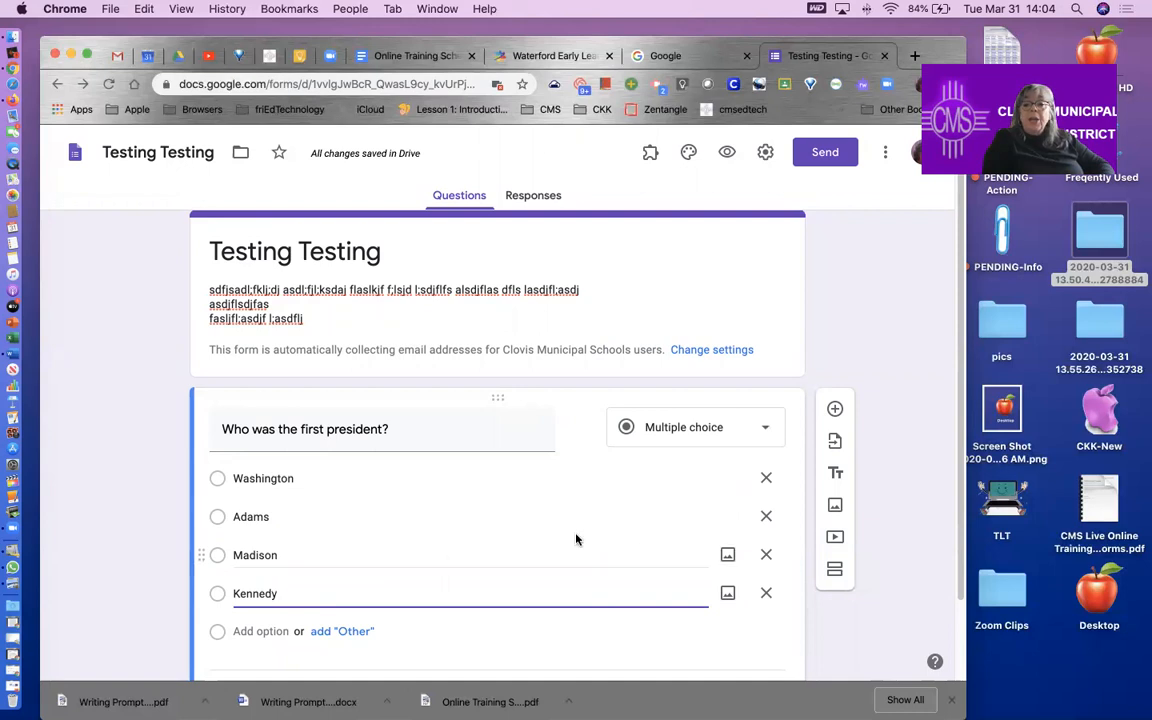
Step: Add a fifth option with filler text to the president question and delete that option again
{"action": "left_click", "coordinate": [262, 631]}
{"action": "type", "text": "fasdkjlhfaksldjf"}
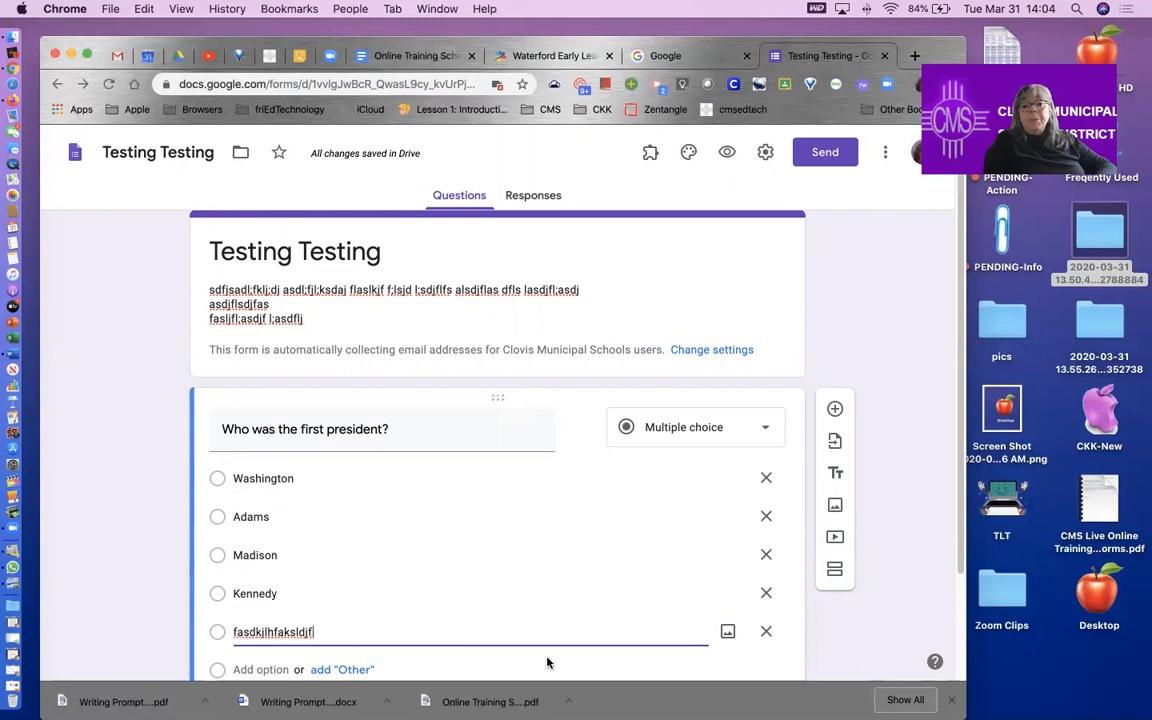
{"action": "left_click", "coordinate": [767, 635]}
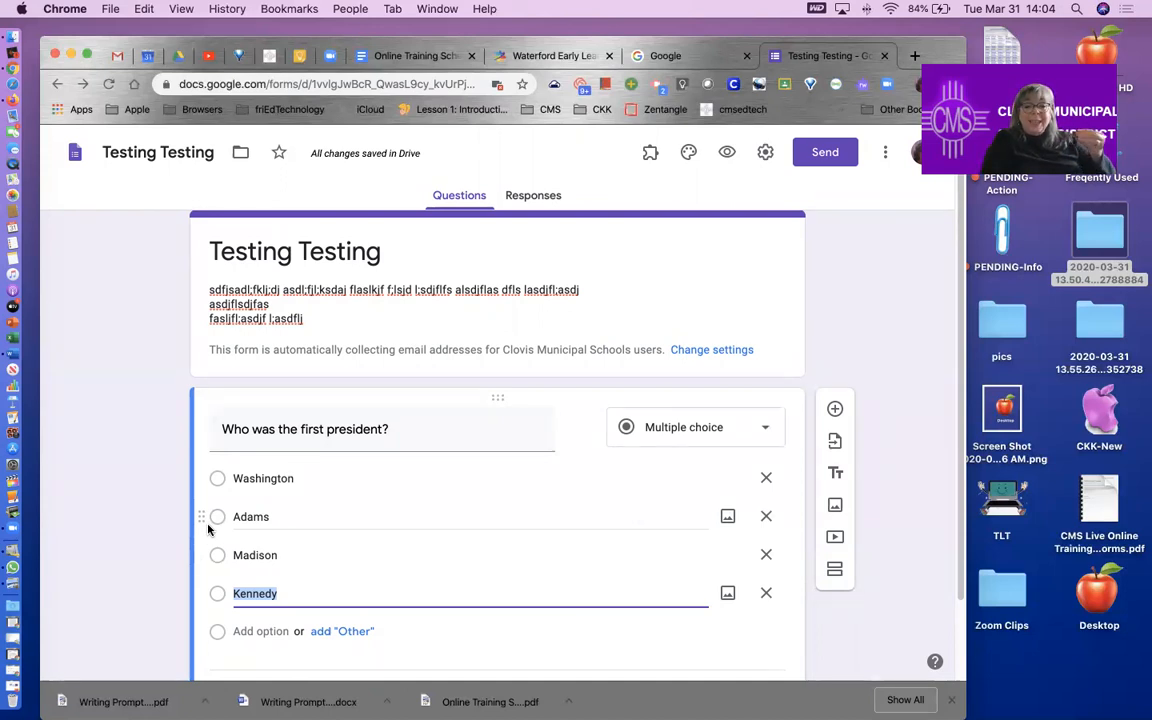
Step: Reorder the president question's options to Madison, Adams, Washington, Kennedy
{"action": "left_click_drag", "start_coordinate": [203, 519], "coordinate": [199, 558]}
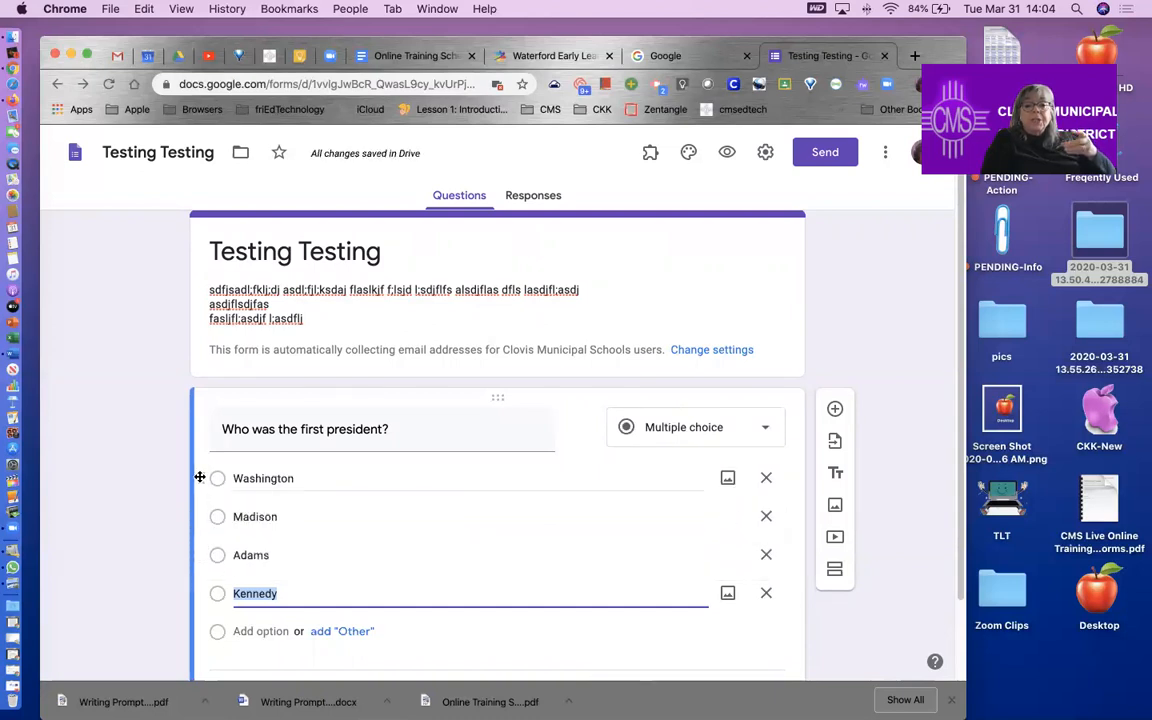
{"action": "left_click_drag", "start_coordinate": [200, 478], "coordinate": [210, 556]}
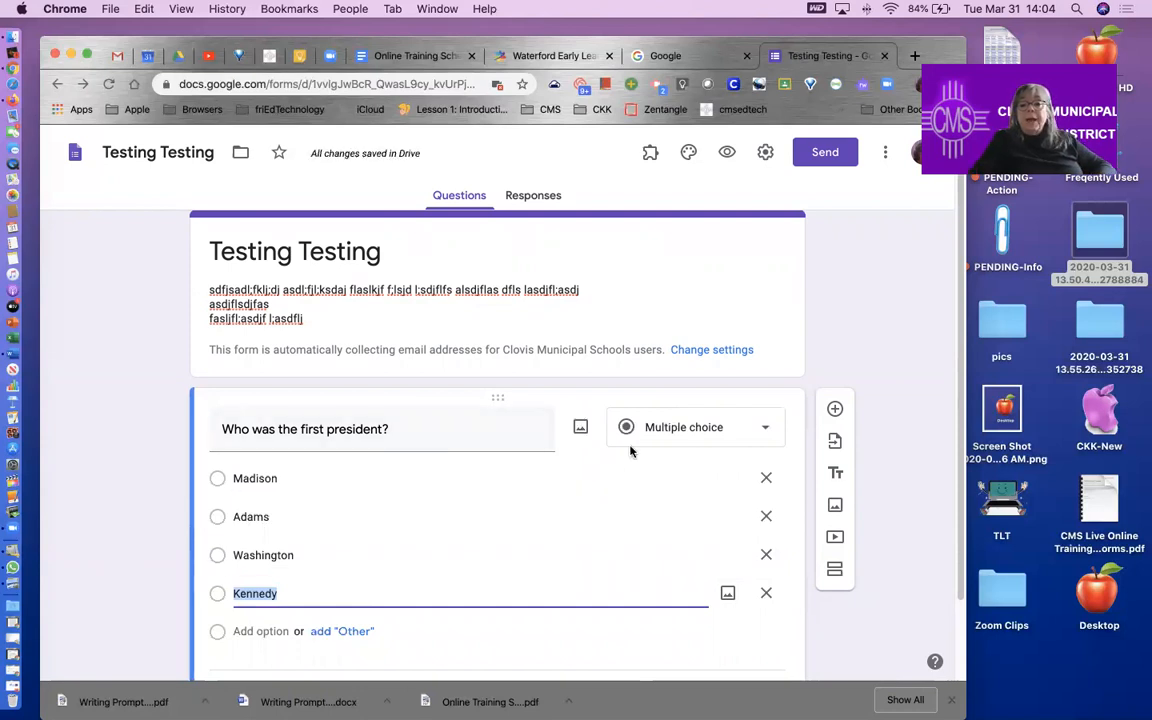
{"action": "scroll", "coordinate": [345, 427], "scroll_direction": "down", "scroll_amount": 2}
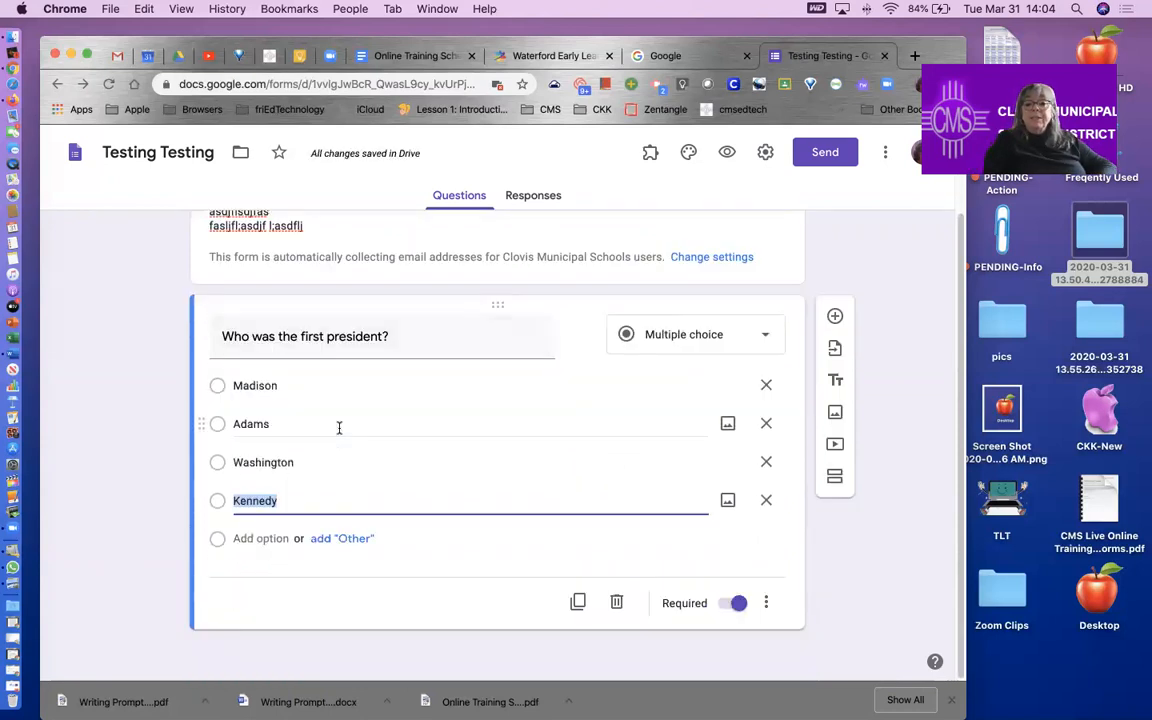
{"action": "scroll", "coordinate": [342, 345], "scroll_direction": "up", "scroll_amount": 2}
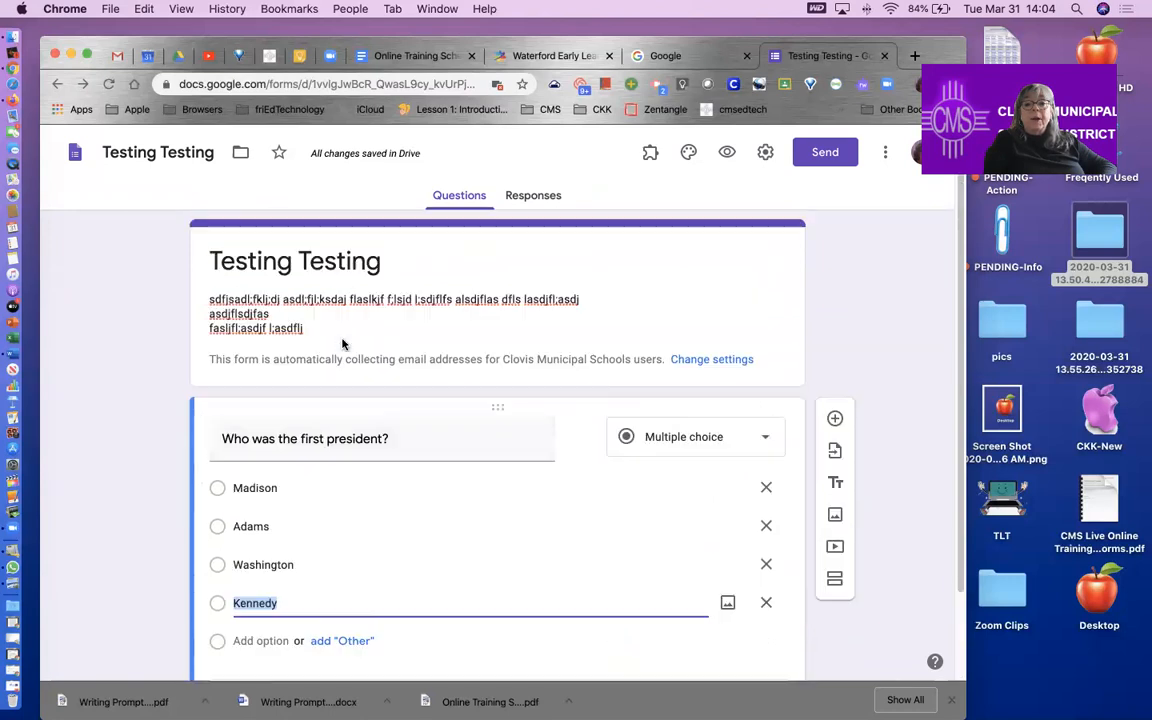
Step: Look through the available question types for the president question without changing its type
{"action": "scroll", "coordinate": [406, 476], "scroll_direction": "down", "scroll_amount": 2}
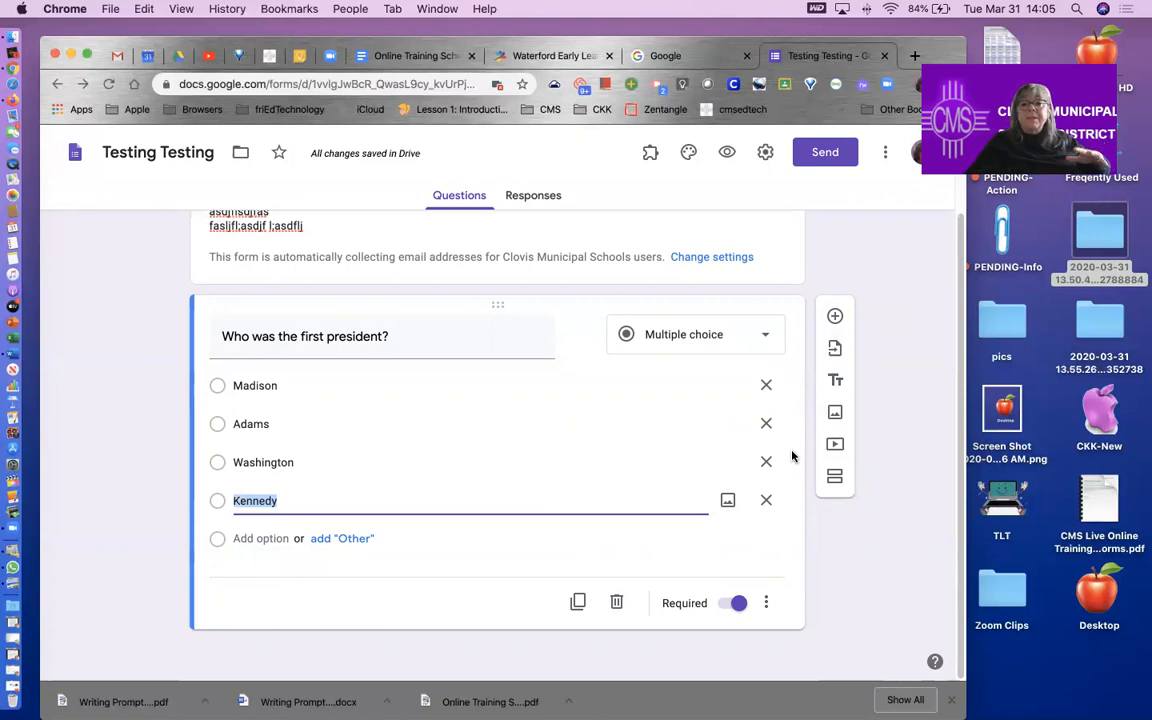
{"action": "left_click", "coordinate": [722, 344]}
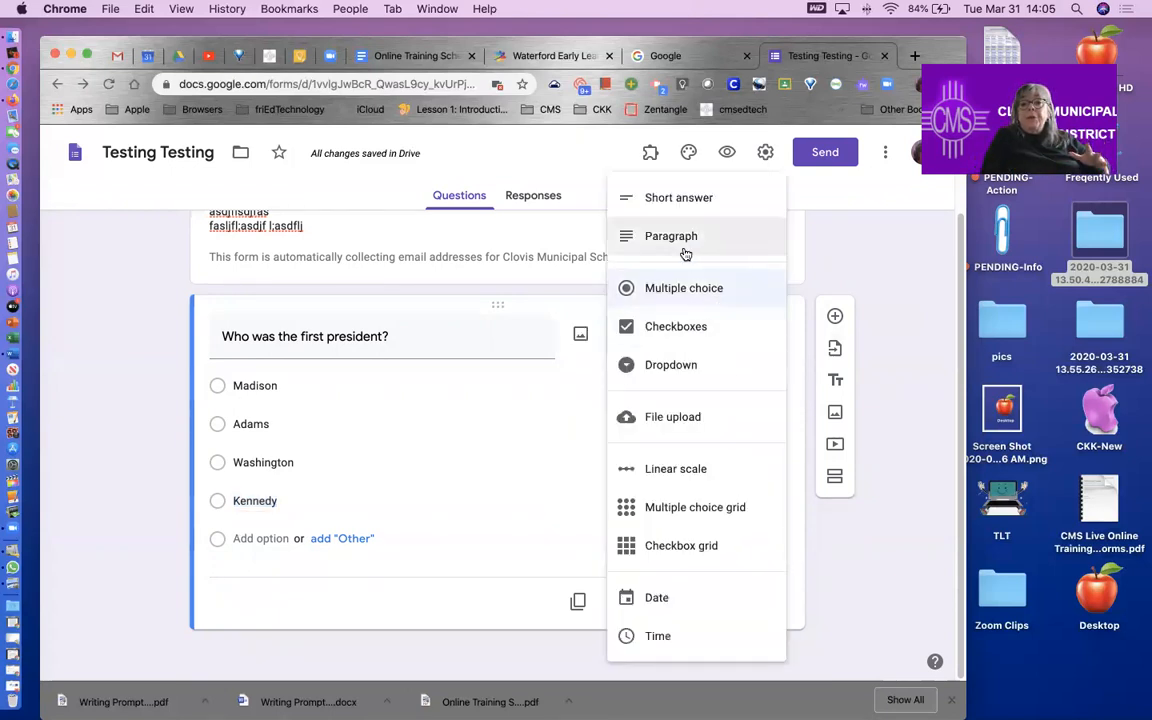
{"action": "left_click", "coordinate": [539, 383]}
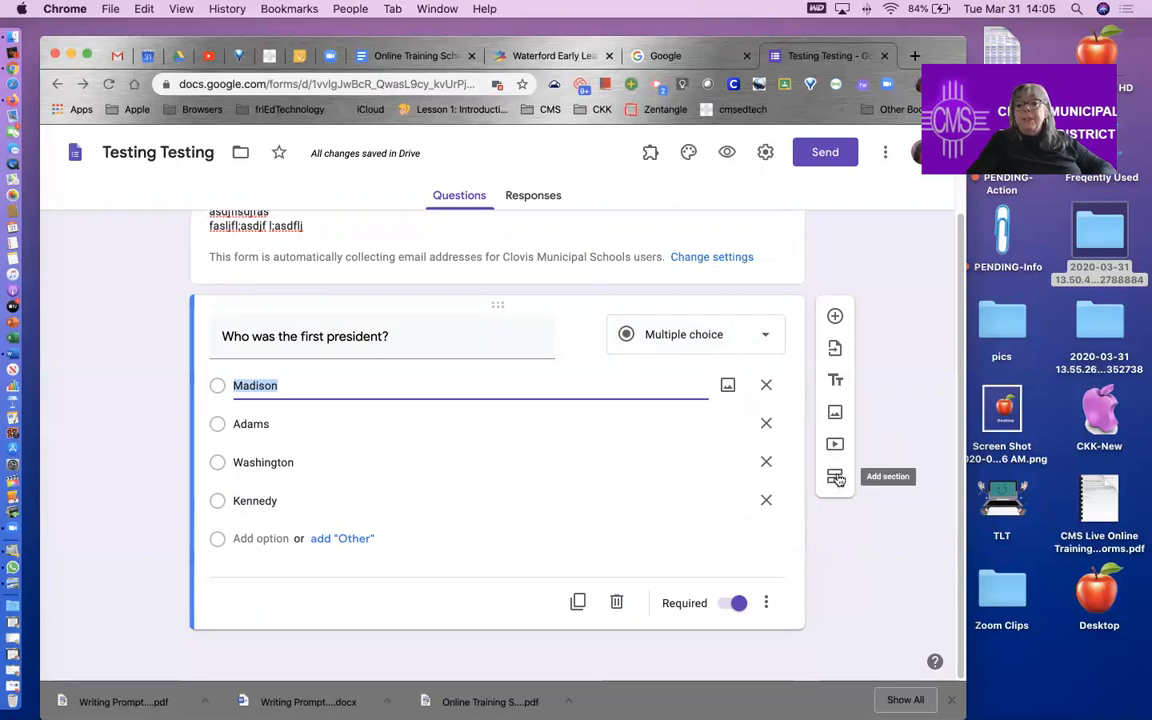
Step: Add a new question titled "What is your favorite color" and set its type to Checkboxes
{"action": "left_click", "coordinate": [835, 316]}
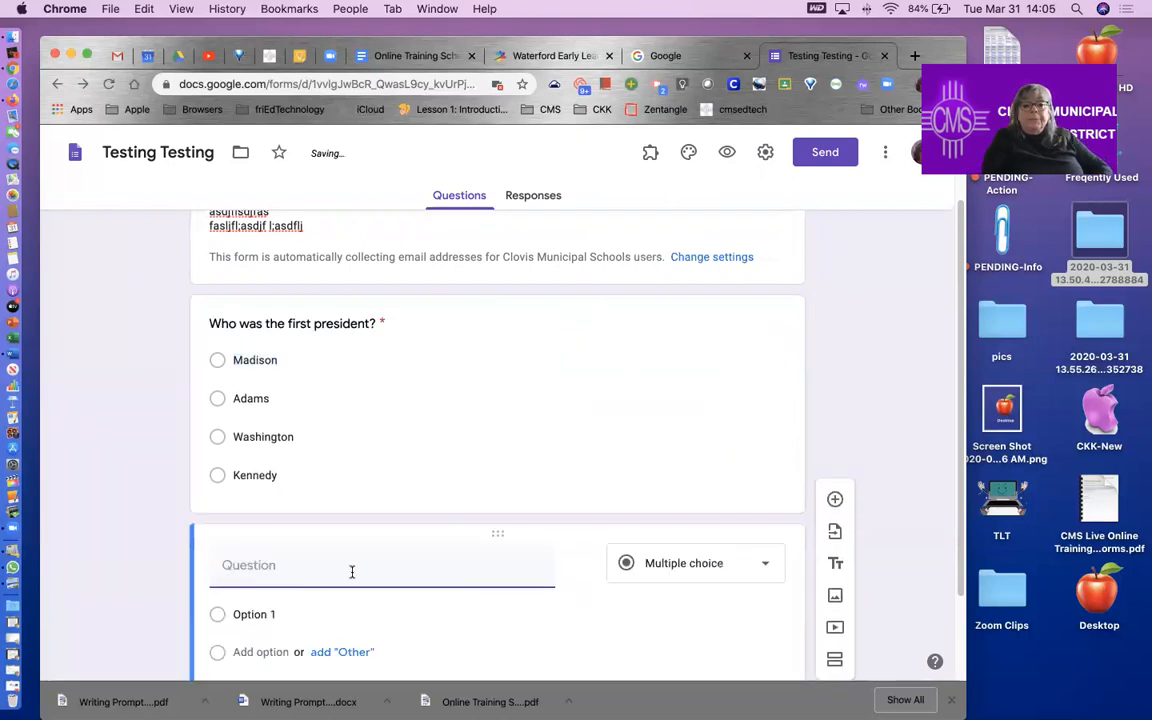
{"action": "type", "text": "What is your favorite color"}
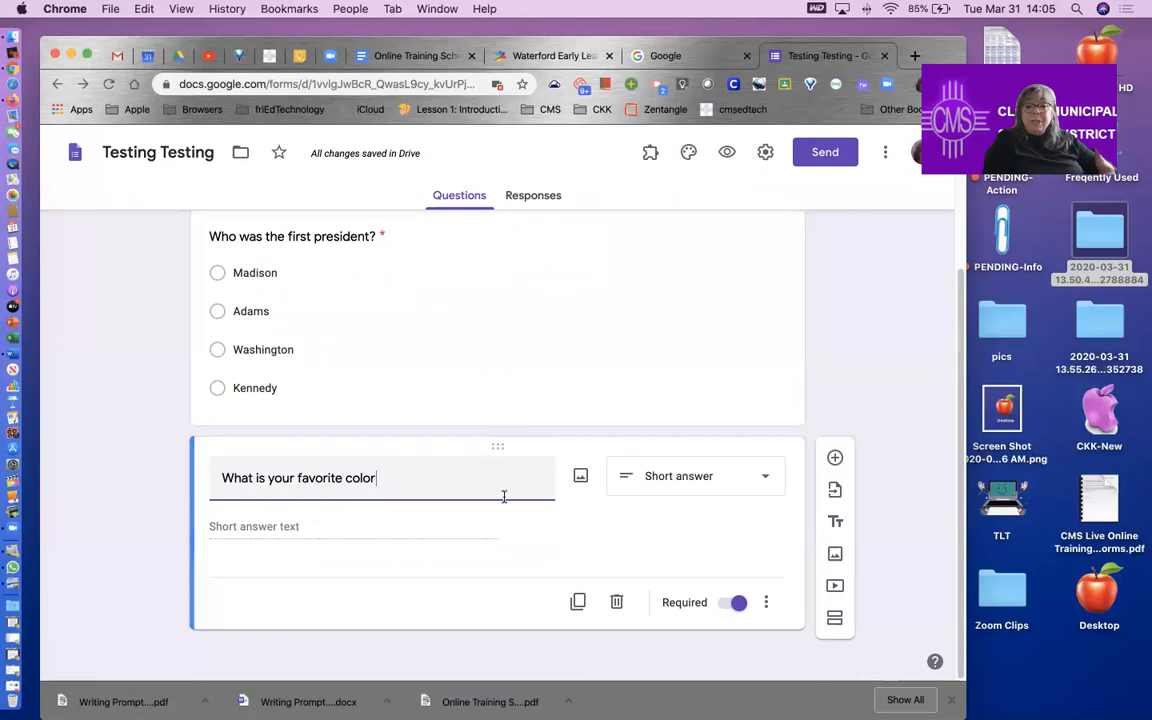
{"action": "left_click", "coordinate": [697, 477]}
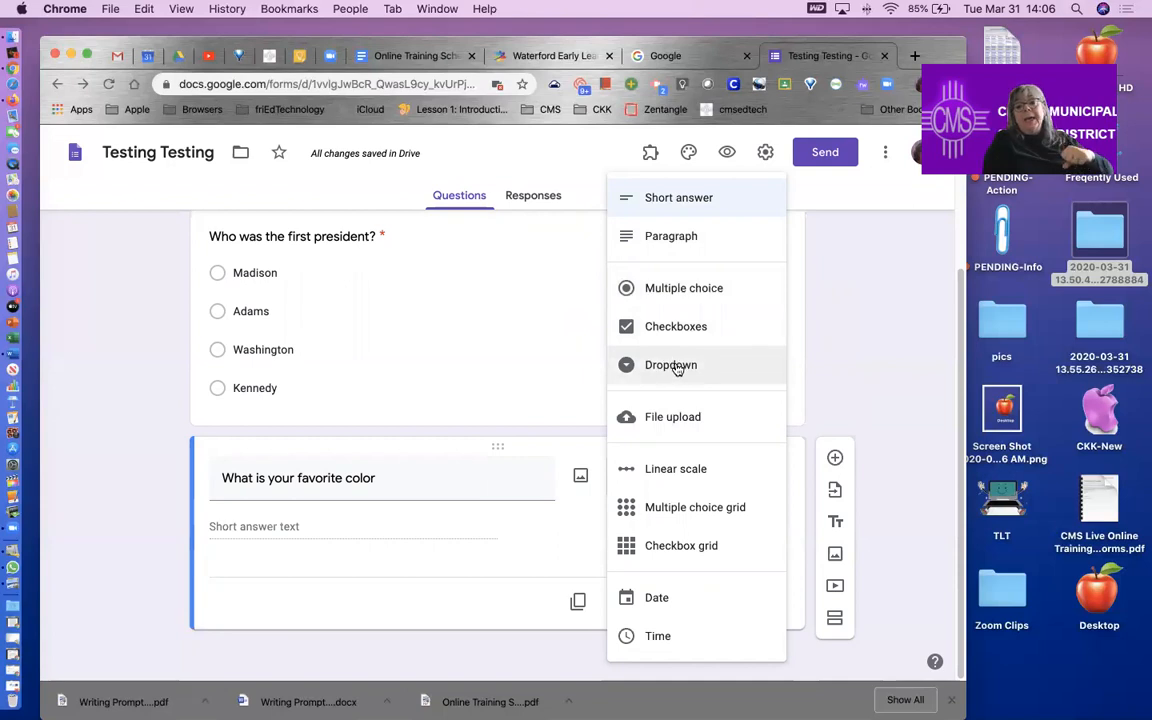
{"action": "left_click", "coordinate": [685, 331]}
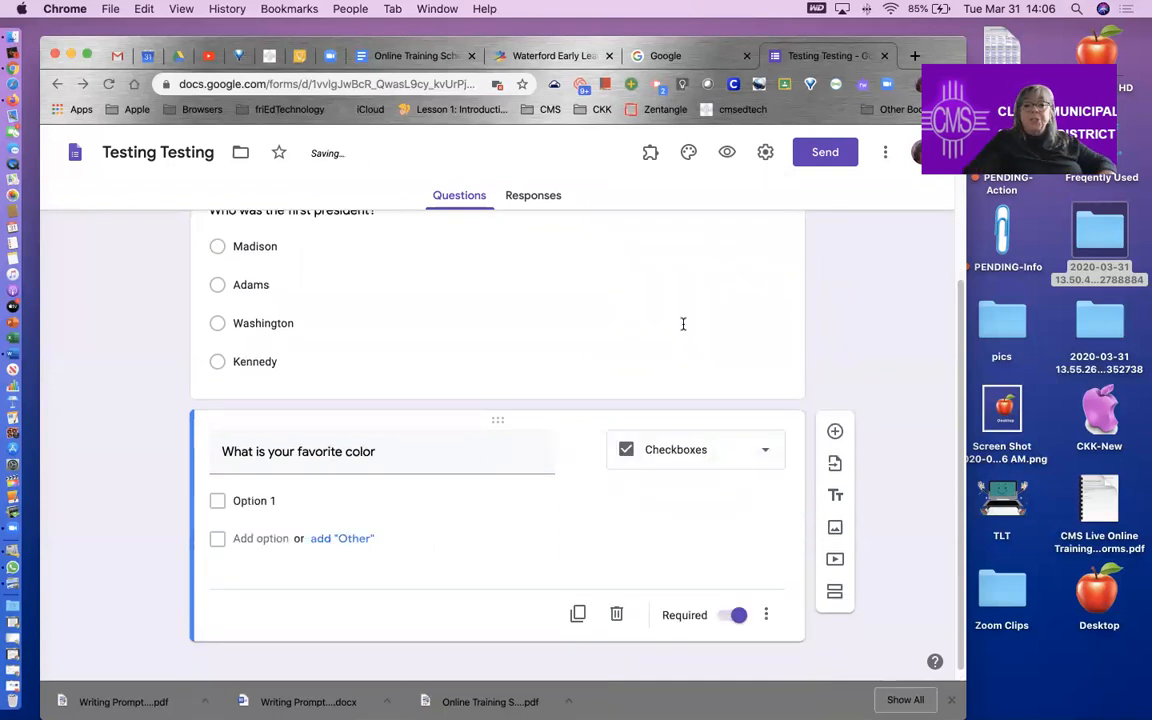
Step: Enter "Blue", "Red", "Yellow" and "Grey" as the answer options of the favorite color question
{"action": "left_click", "coordinate": [240, 502]}
{"action": "type", "text": "Blue"}
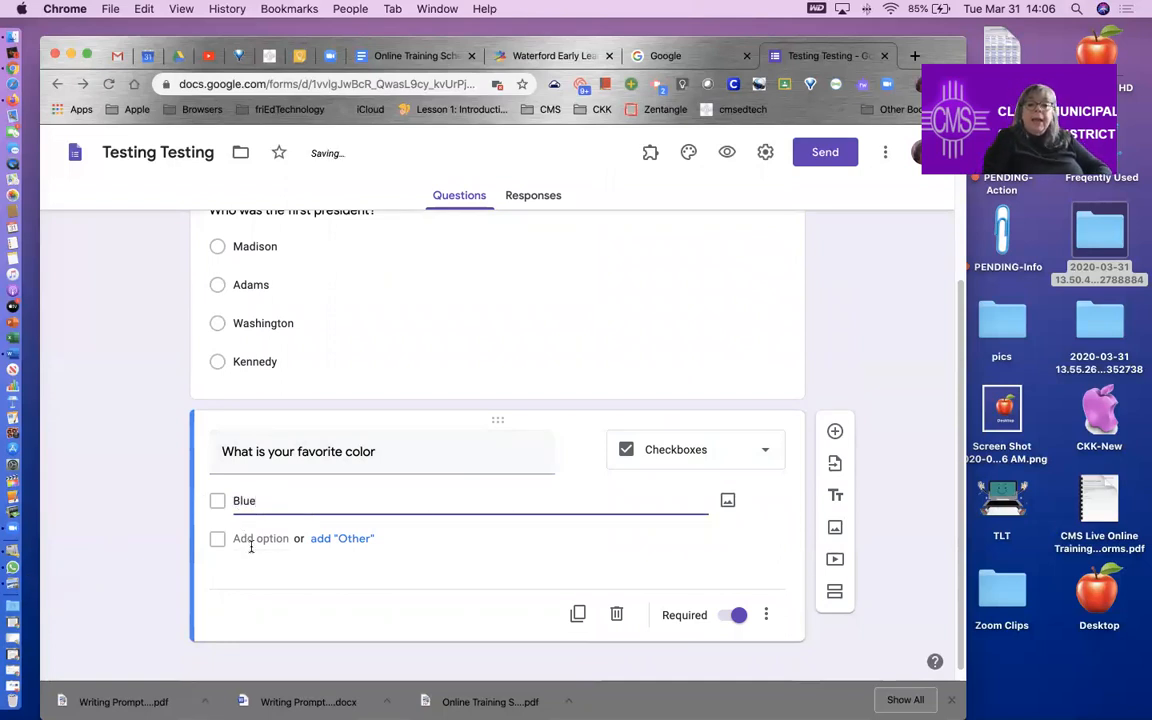
{"action": "left_click", "coordinate": [251, 544]}
{"action": "type", "text": "Red"}
{"action": "left_click", "coordinate": [269, 578]}
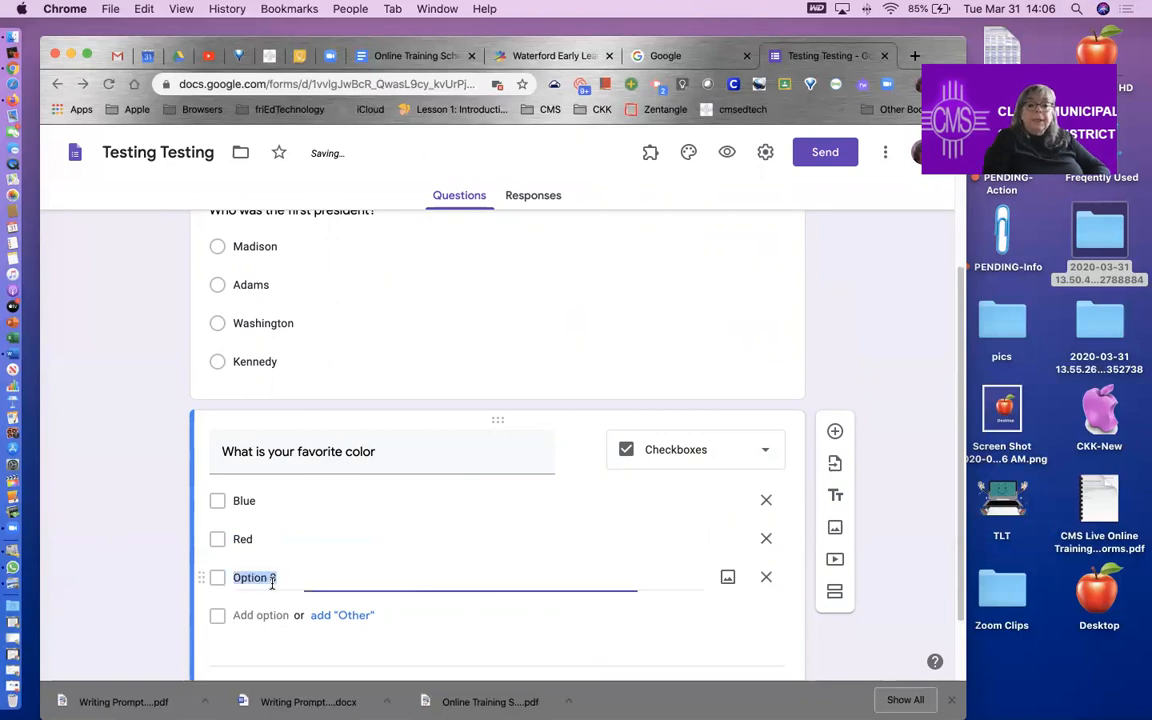
{"action": "type", "text": "Yellow"}
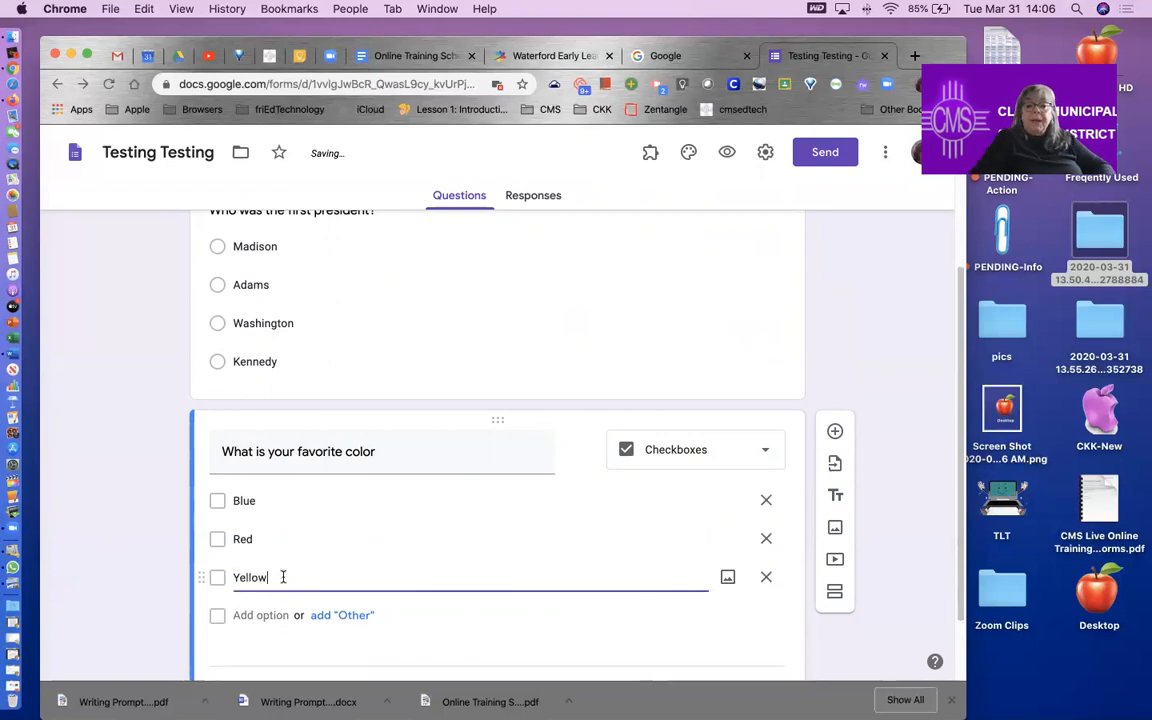
{"action": "left_click", "coordinate": [262, 615]}
{"action": "type", "text": "Gre"}
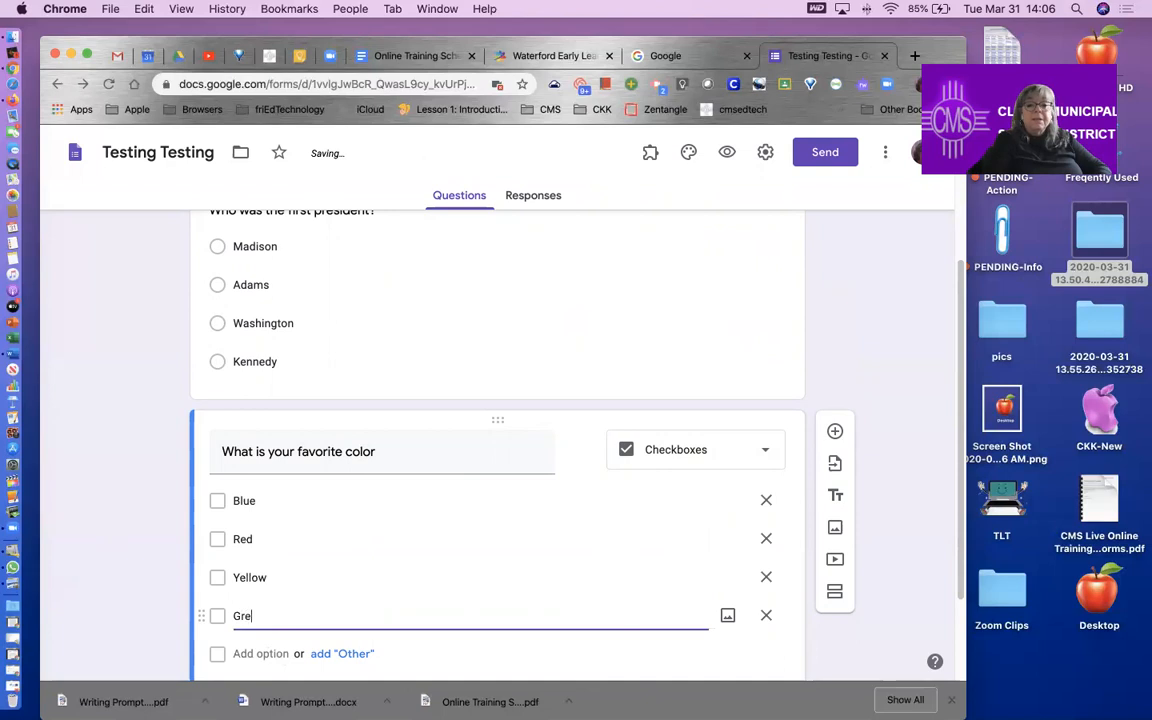
{"action": "type", "text": "y"}
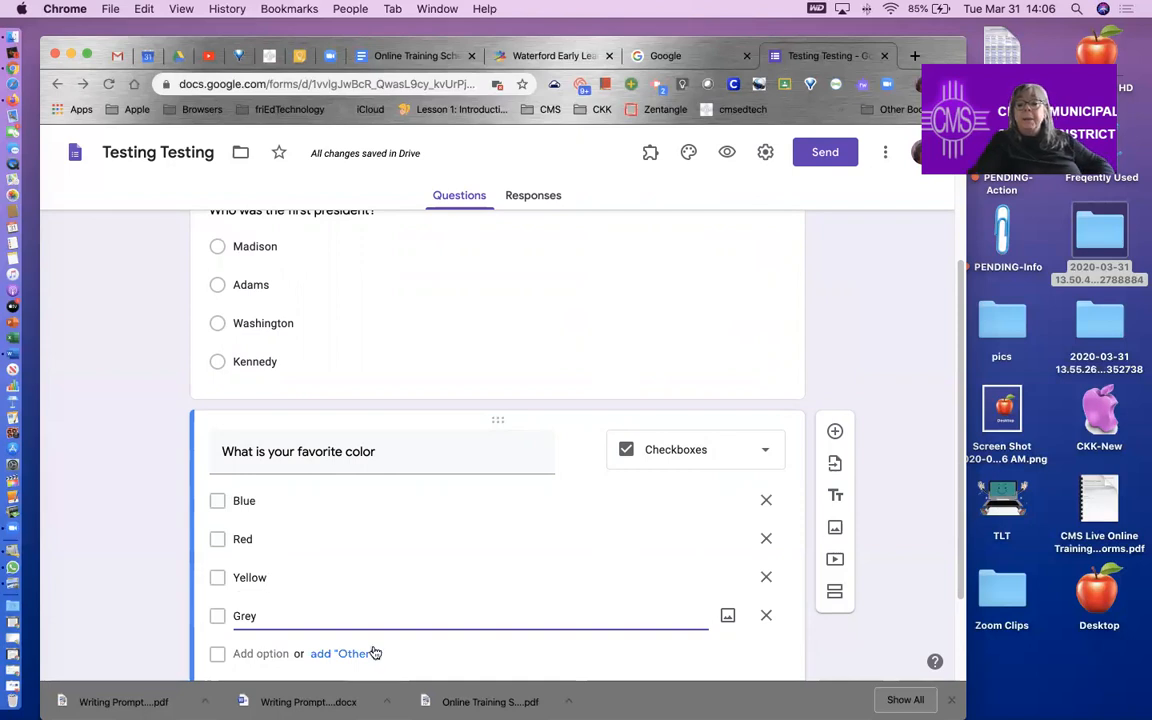
Step: Add a new question titled "What is your favorite food?" and set its type to Dropdown
{"action": "scroll", "coordinate": [355, 535], "scroll_direction": "down", "scroll_amount": 2}
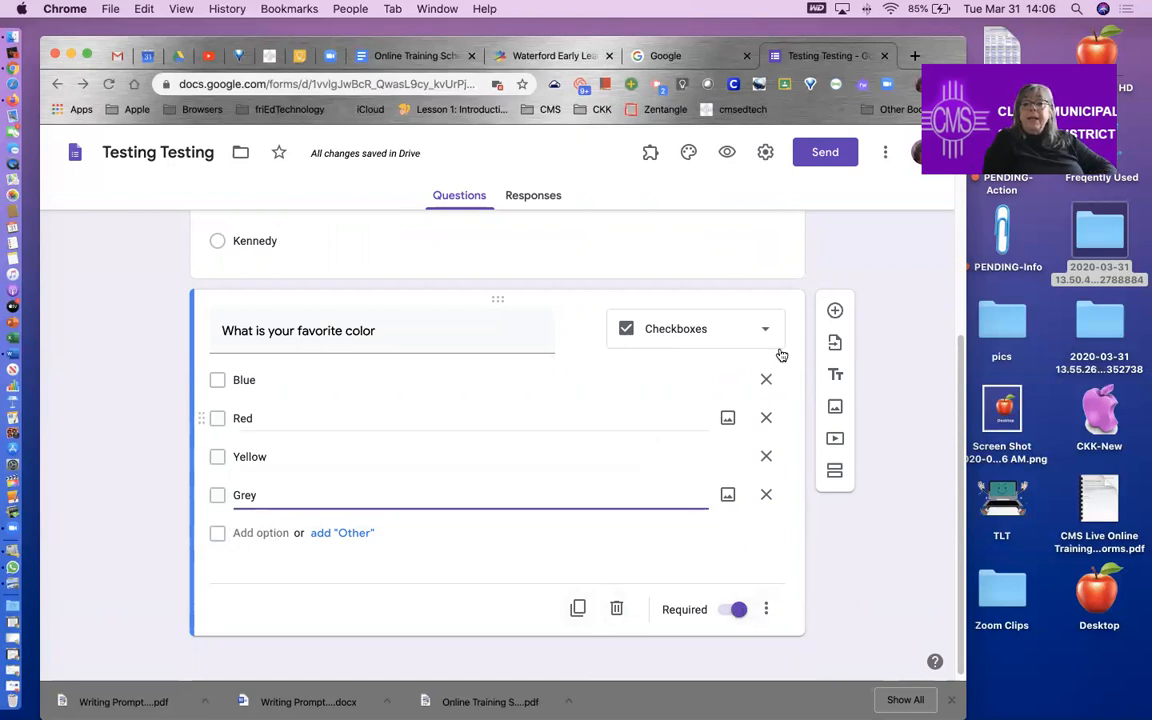
{"action": "left_click", "coordinate": [835, 313]}
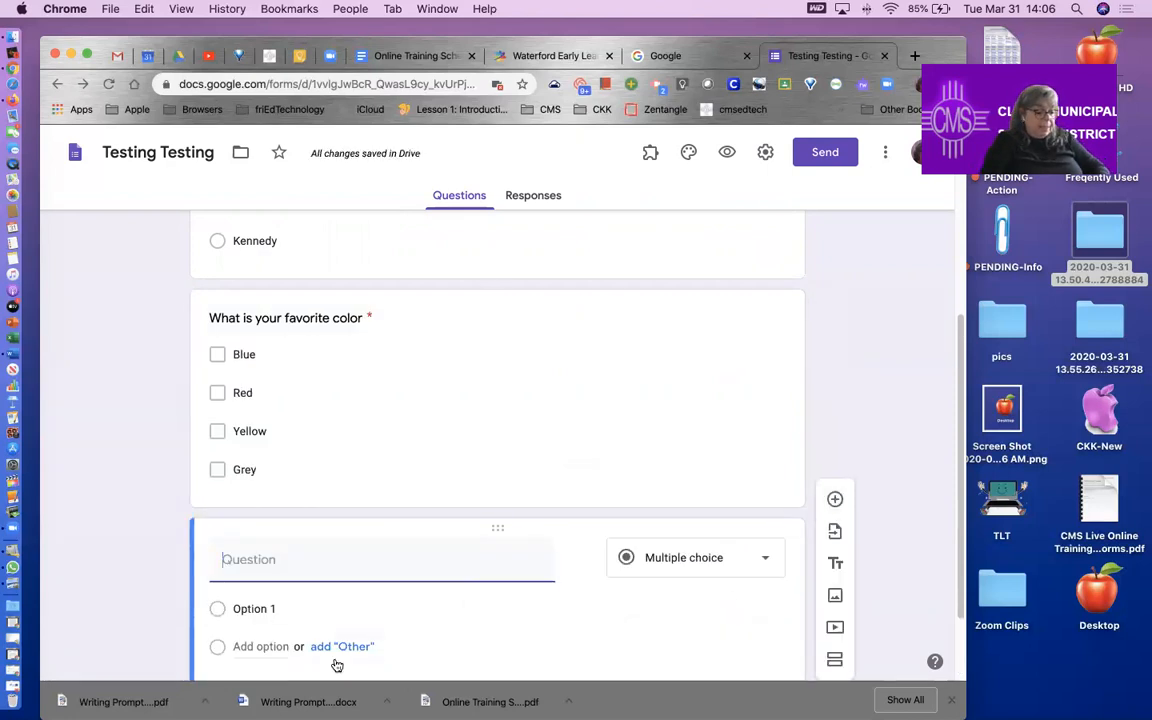
{"action": "type", "text": "W"}
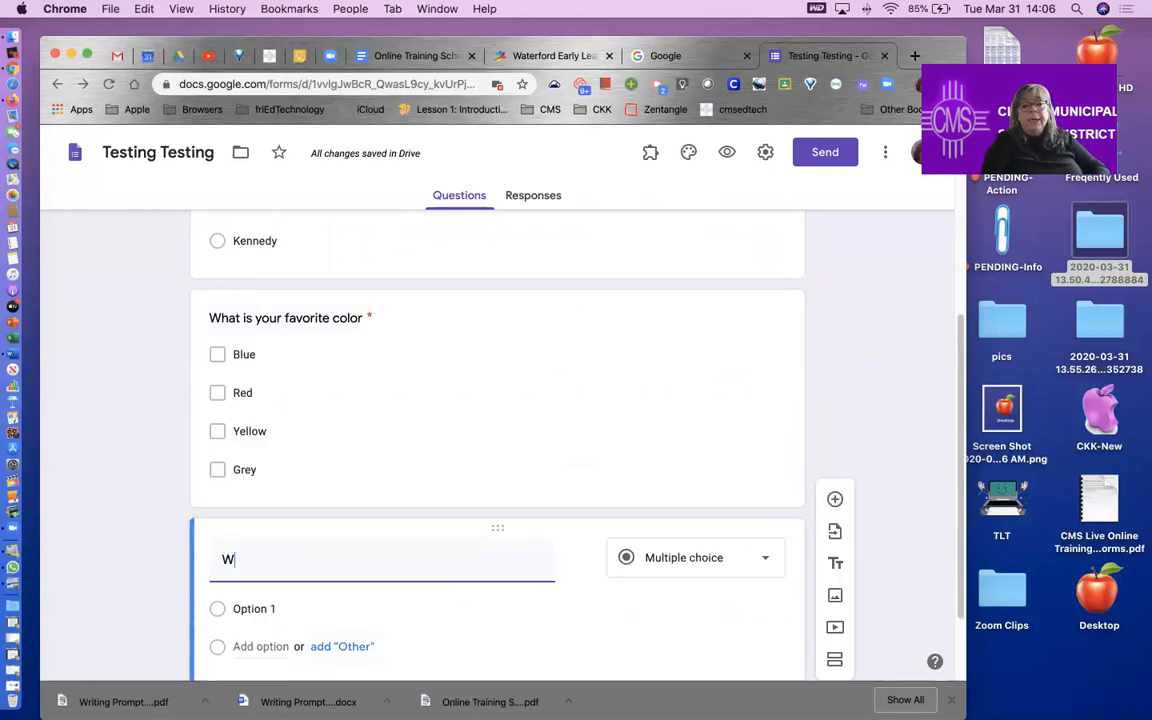
{"action": "key", "text": "BackSpace"}
{"action": "type", "text": "Wh"}
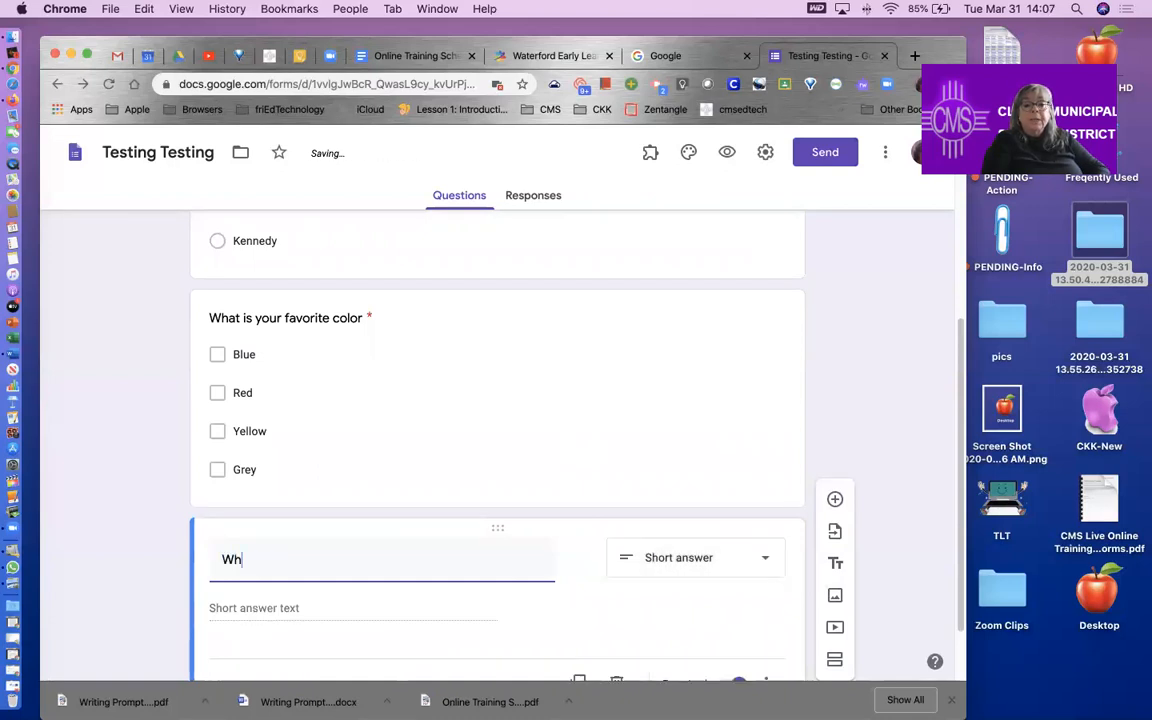
{"action": "type", "text": "a"}
{"action": "key", "text": "BackSpace"}
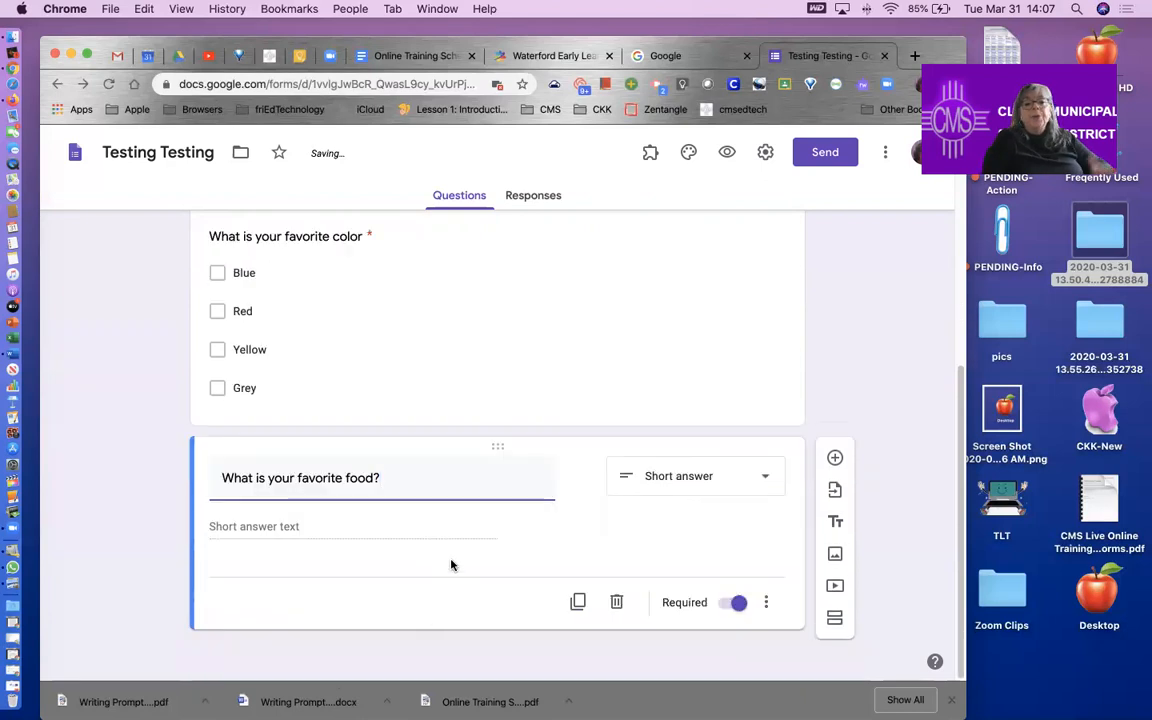
{"action": "left_click", "coordinate": [266, 528]}
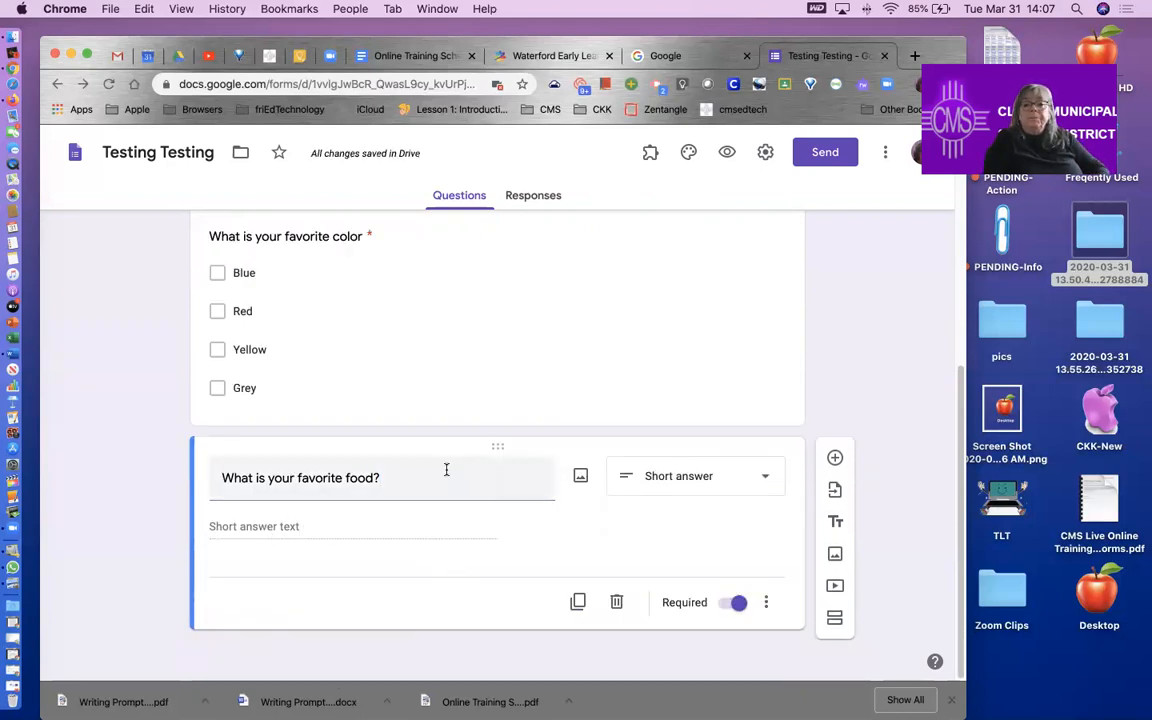
{"action": "left_click", "coordinate": [681, 487]}
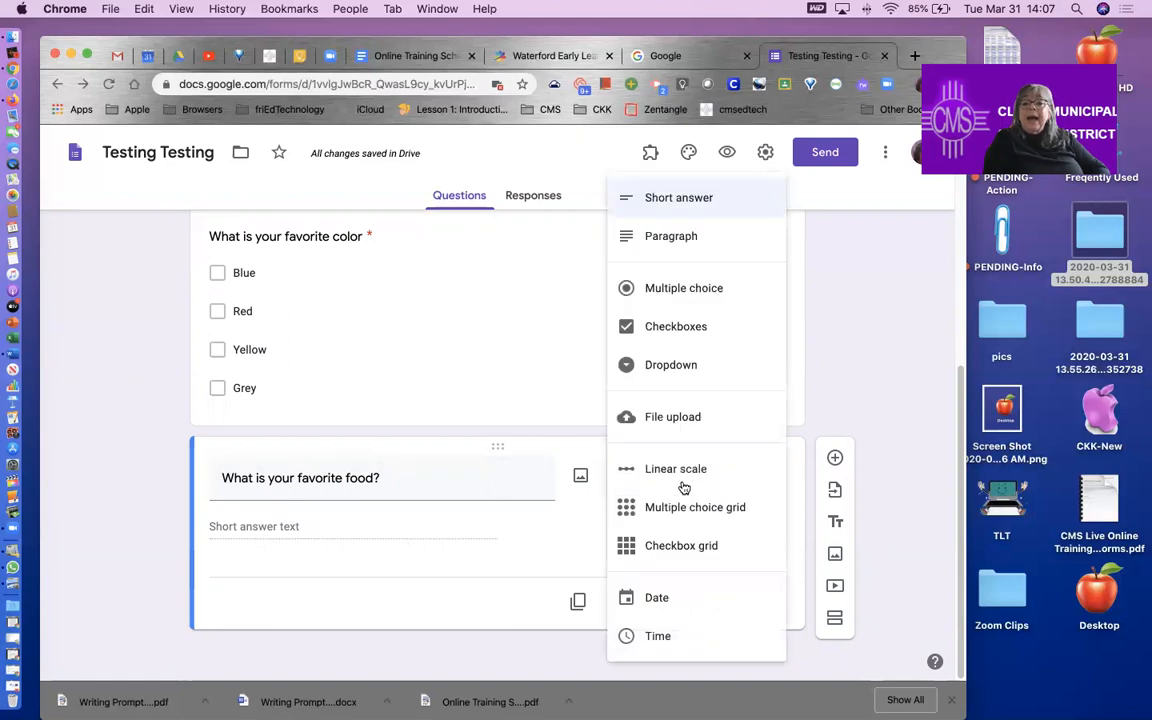
{"action": "left_click", "coordinate": [698, 371]}
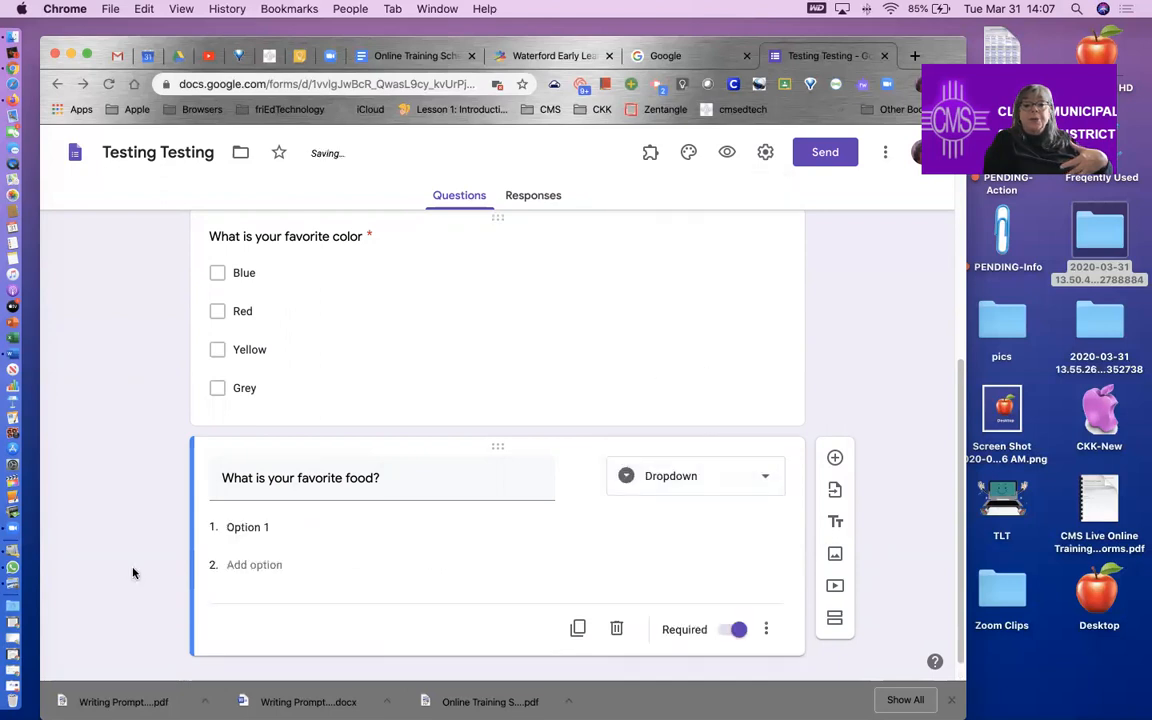
Step: Enter "pizza", "veggies", "fruit" and "ice cream" as the answer options of the favorite food question
{"action": "left_click", "coordinate": [261, 531]}
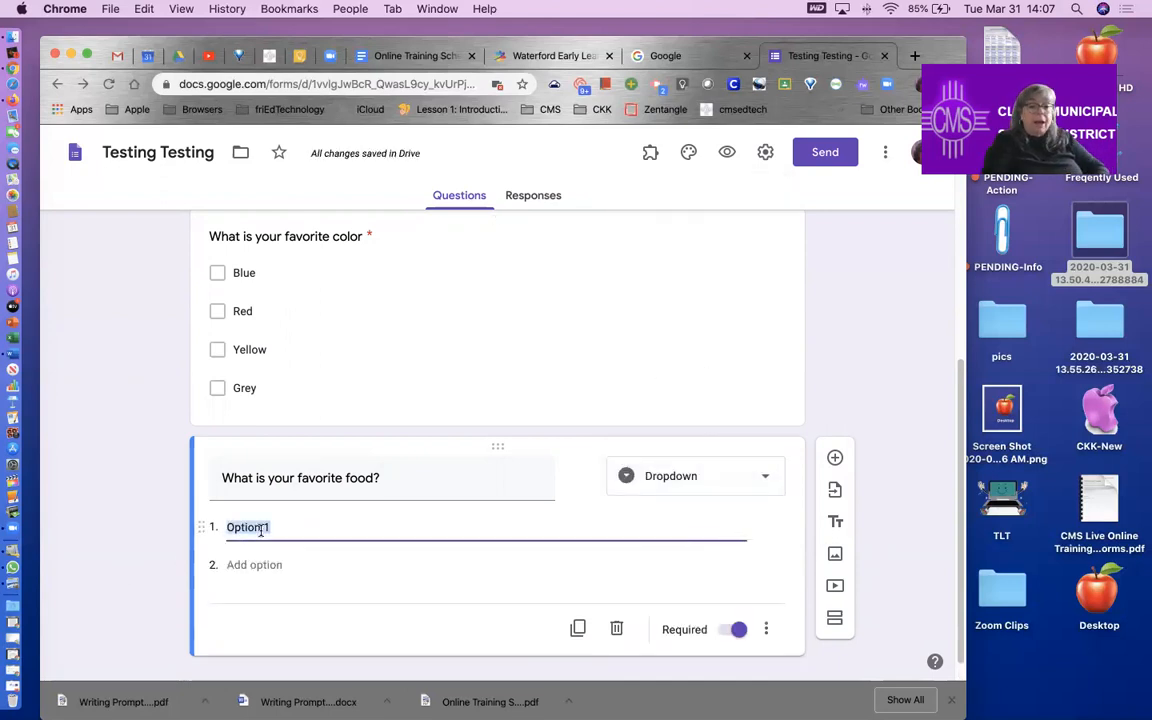
{"action": "type", "text": "p"}
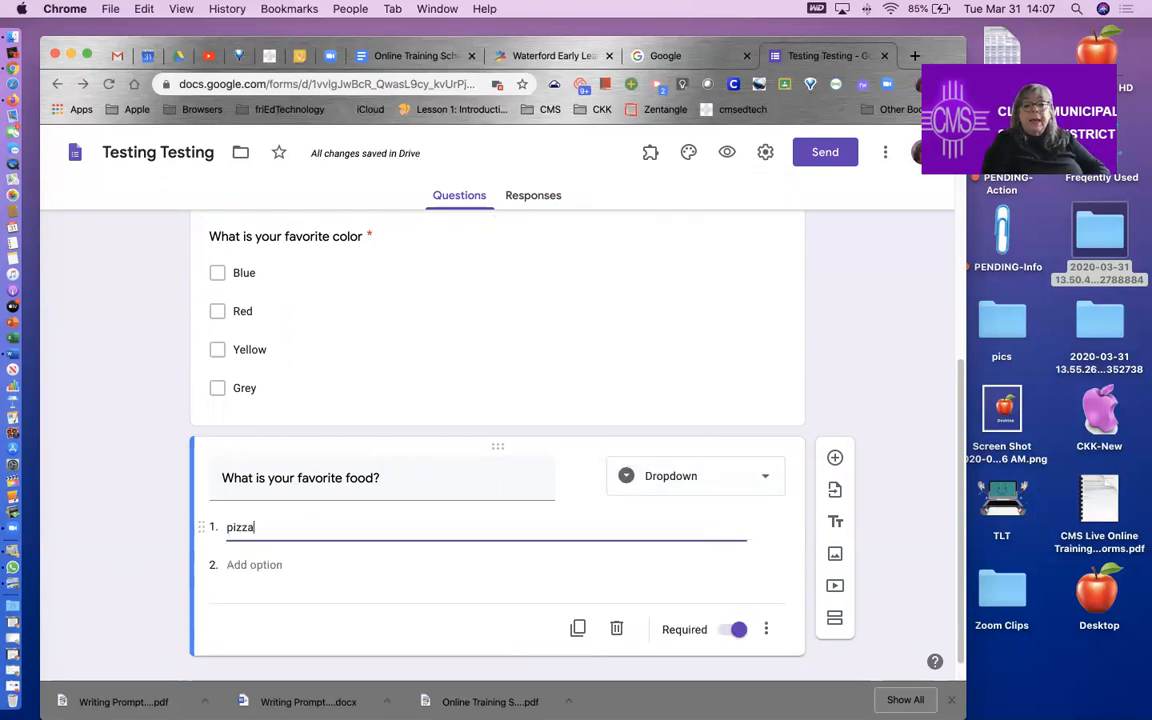
{"action": "type", "text": "izza"}
{"action": "left_click", "coordinate": [256, 566]}
{"action": "type", "text": "veggies"}
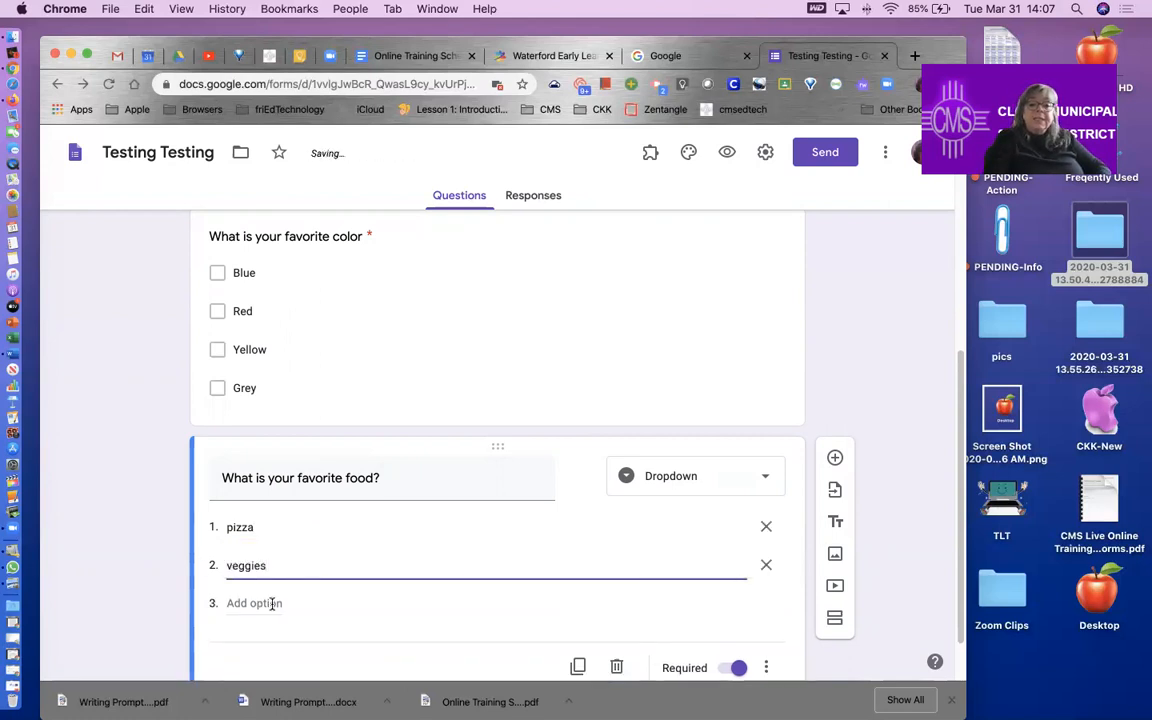
{"action": "left_click", "coordinate": [265, 603]}
{"action": "type", "text": "fruit"}
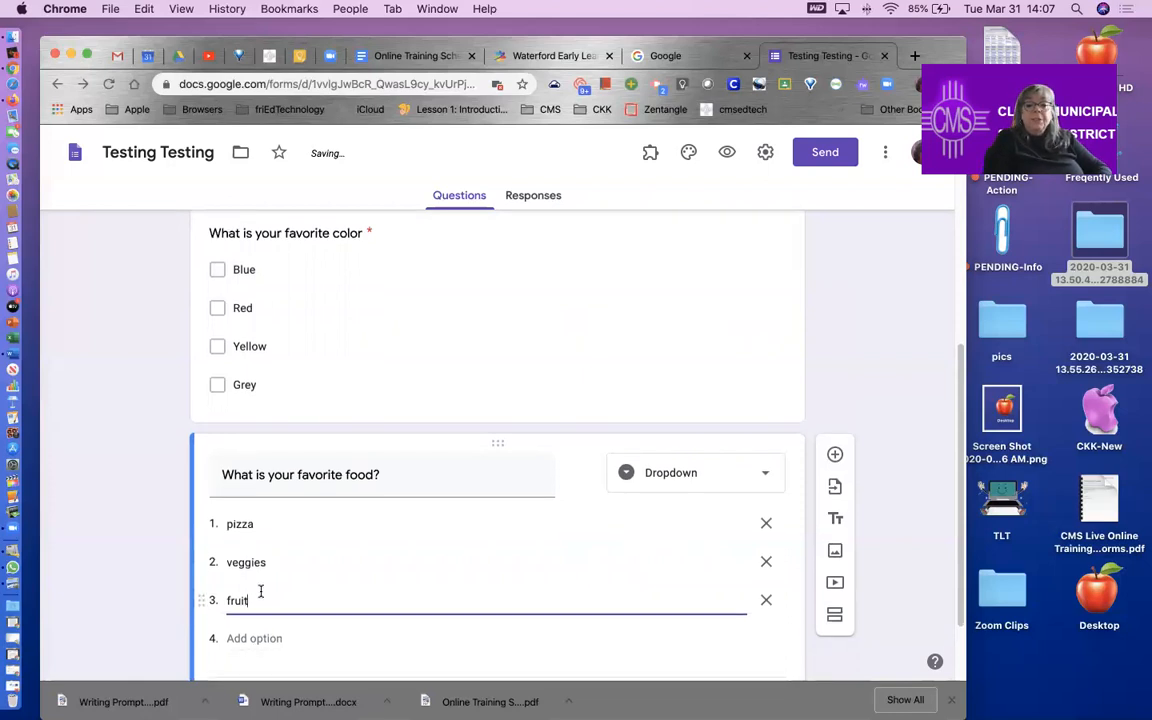
{"action": "scroll", "coordinate": [257, 591], "scroll_direction": "down", "scroll_amount": 2}
{"action": "left_click", "coordinate": [252, 540]}
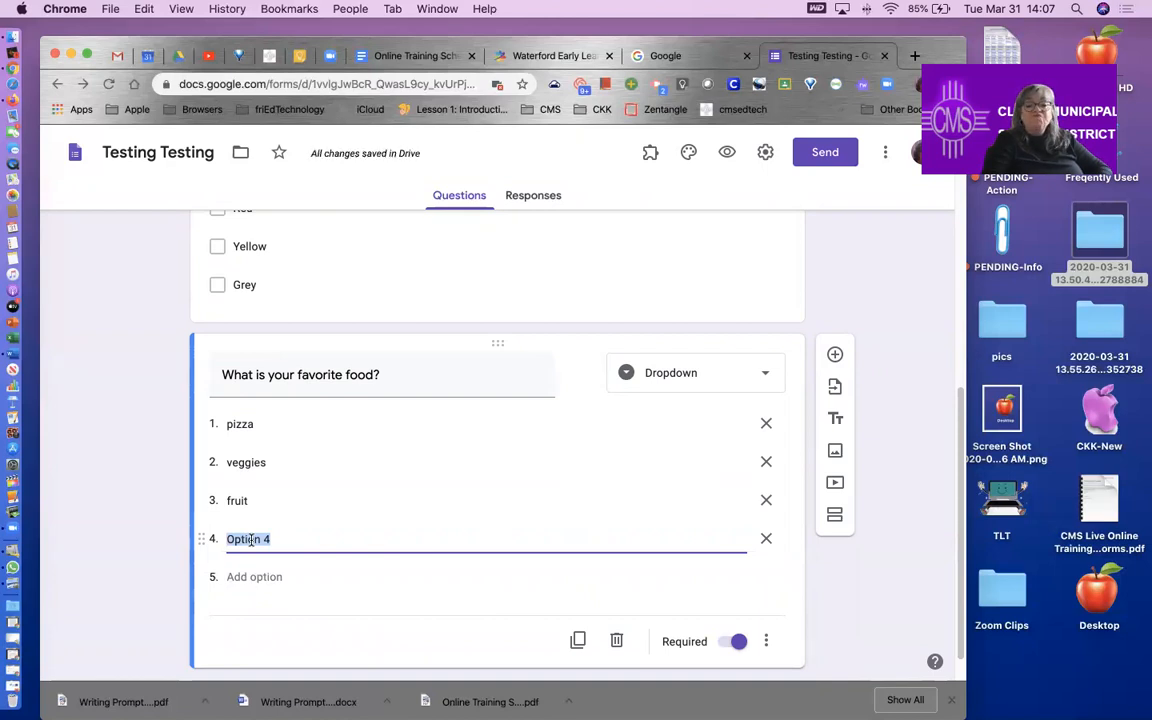
{"action": "type", "text": "ice c"}
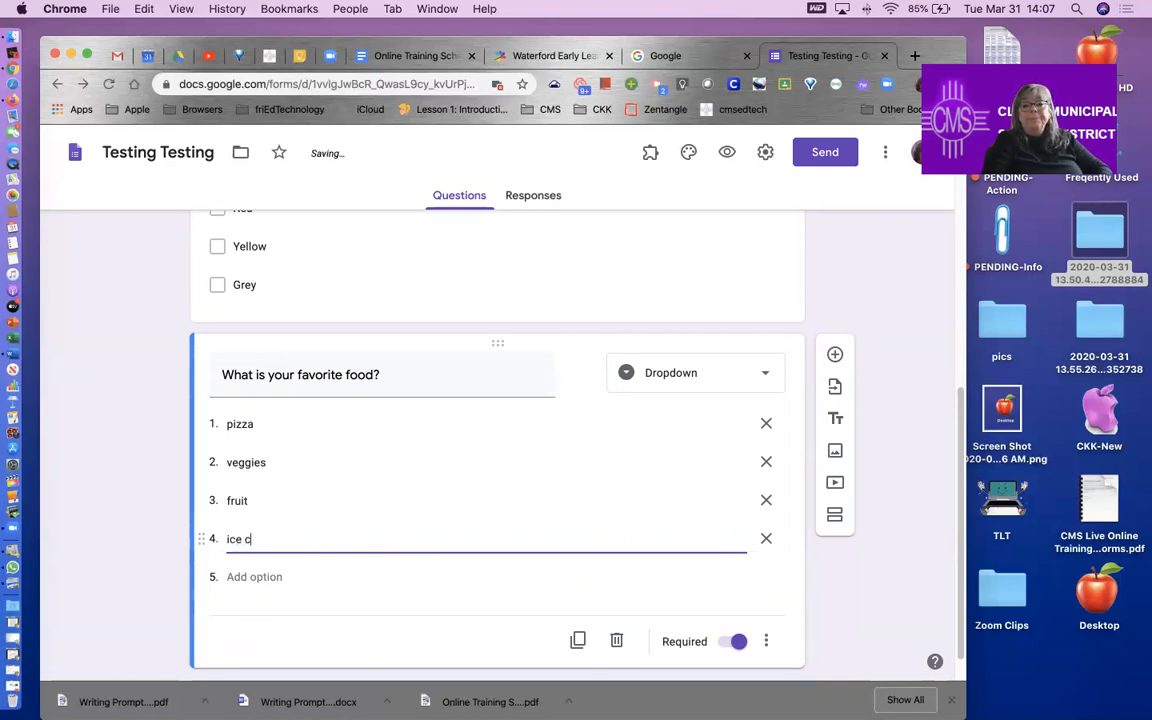
{"action": "type", "text": "ream"}
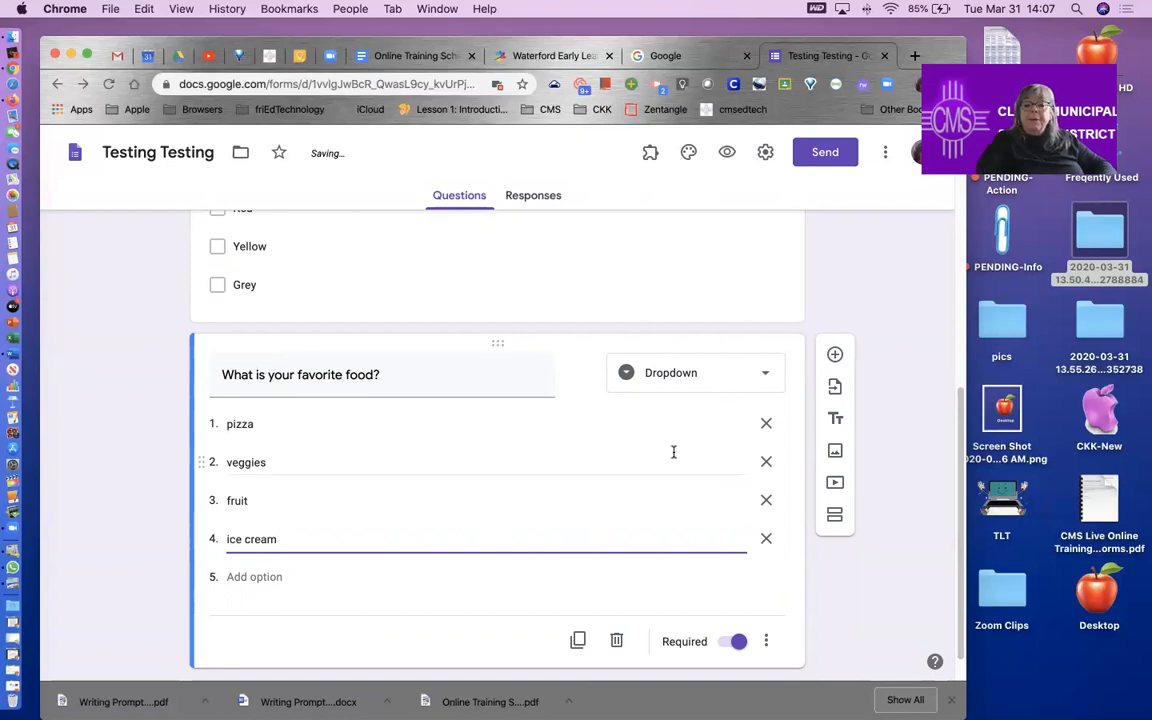
{"action": "scroll", "coordinate": [537, 563], "scroll_direction": "up", "scroll_amount": 10}
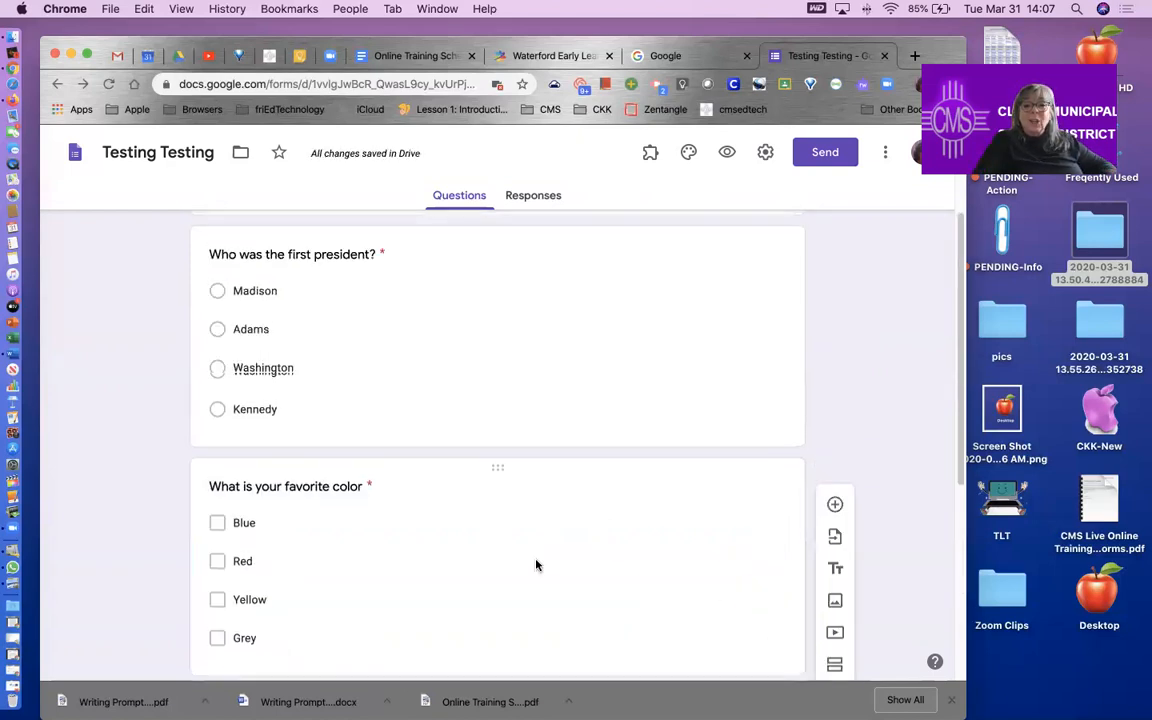
{"action": "scroll", "coordinate": [534, 563], "scroll_direction": "down", "scroll_amount": 10}
{"action": "scroll", "coordinate": [534, 566], "scroll_direction": "up", "scroll_amount": 10}
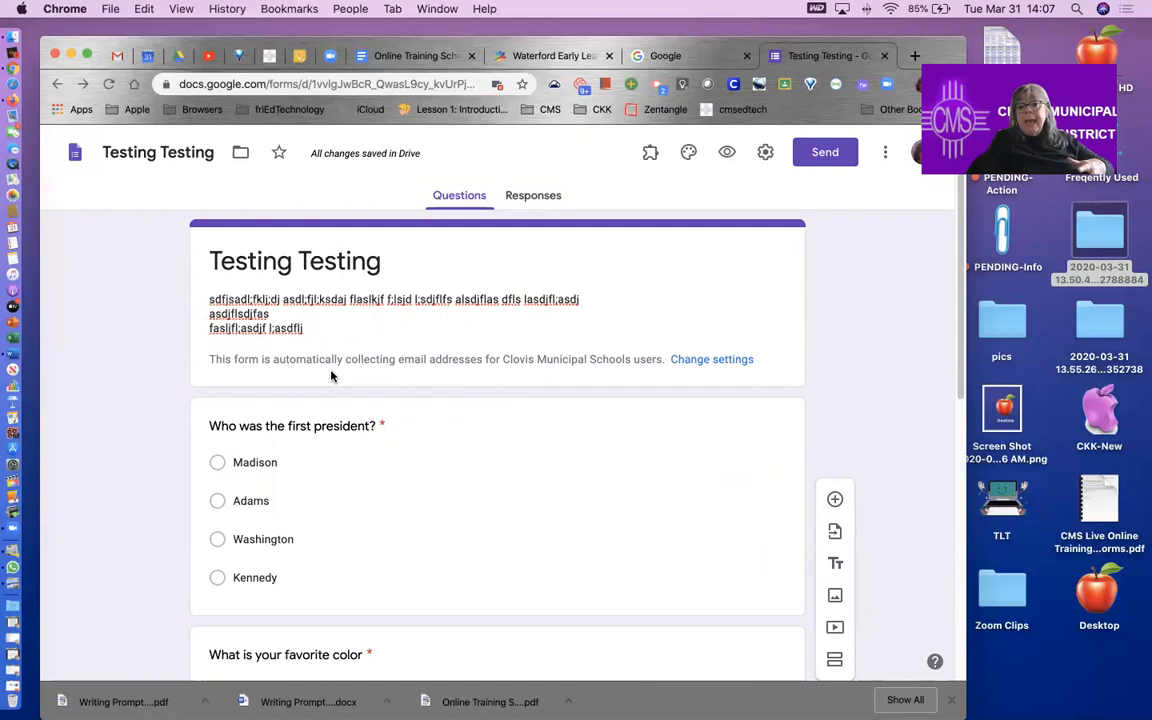
Step: Review the first president and favorite color questions together with their answer options
{"action": "left_click", "coordinate": [633, 454]}
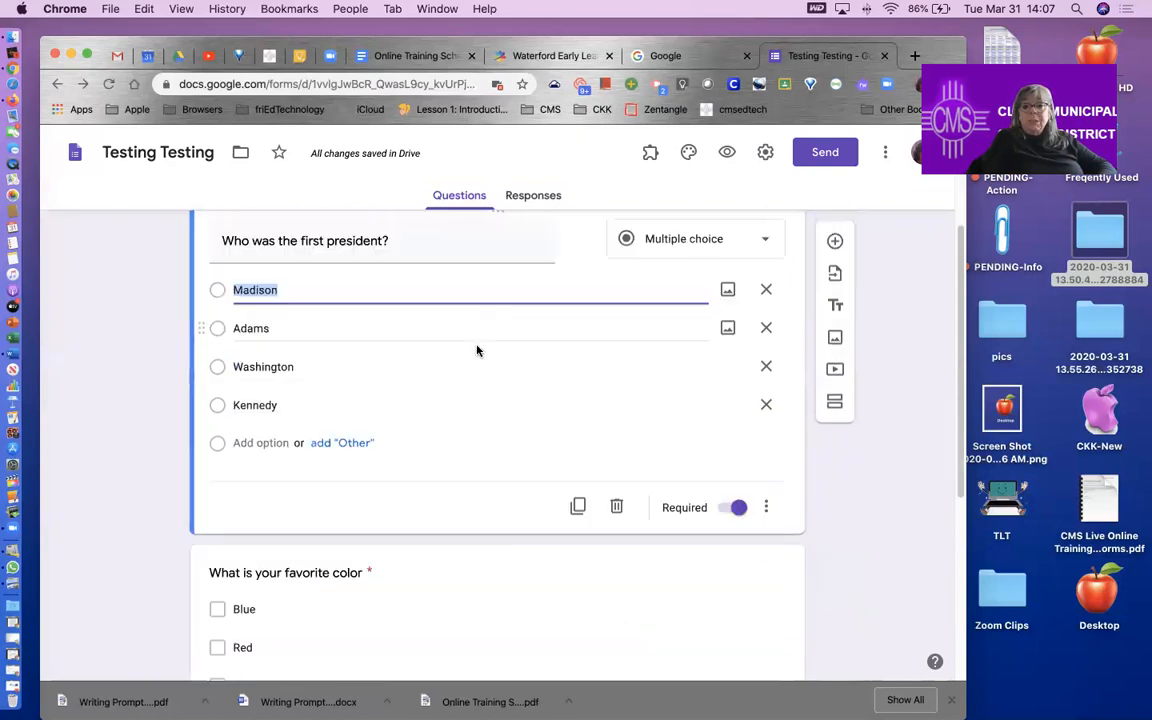
{"action": "scroll", "coordinate": [475, 419], "scroll_direction": "down", "scroll_amount": 5}
{"action": "scroll", "coordinate": [437, 386], "scroll_direction": "up", "scroll_amount": 2}
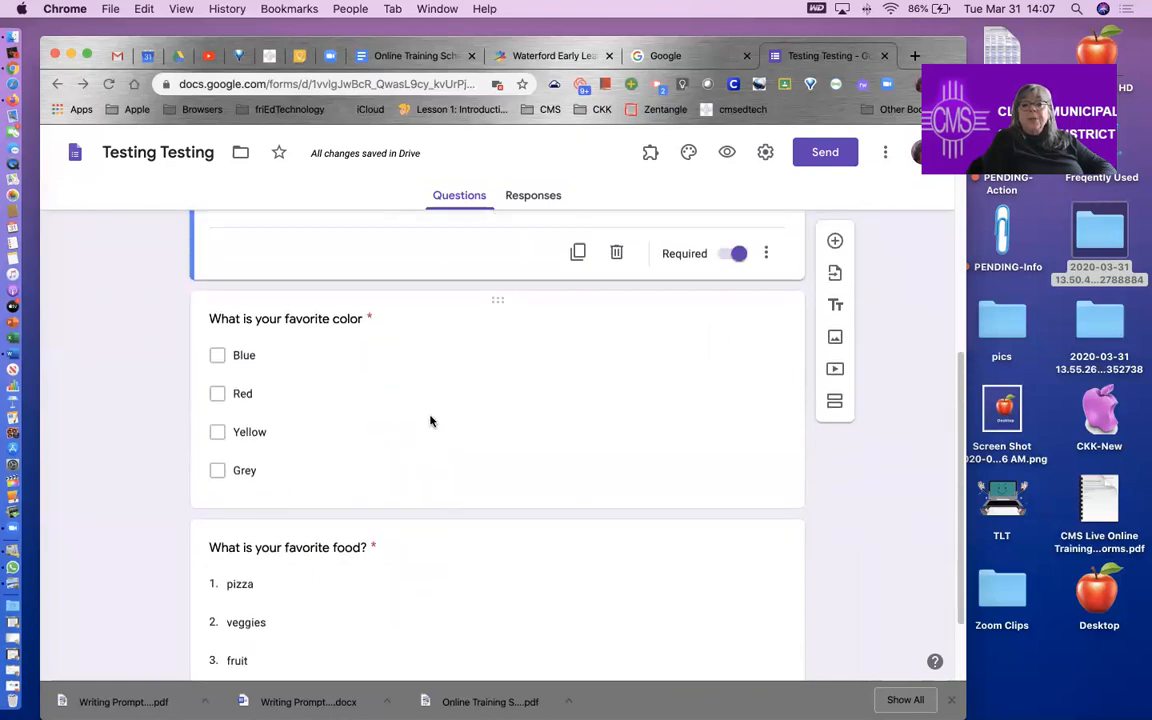
{"action": "left_click", "coordinate": [517, 393]}
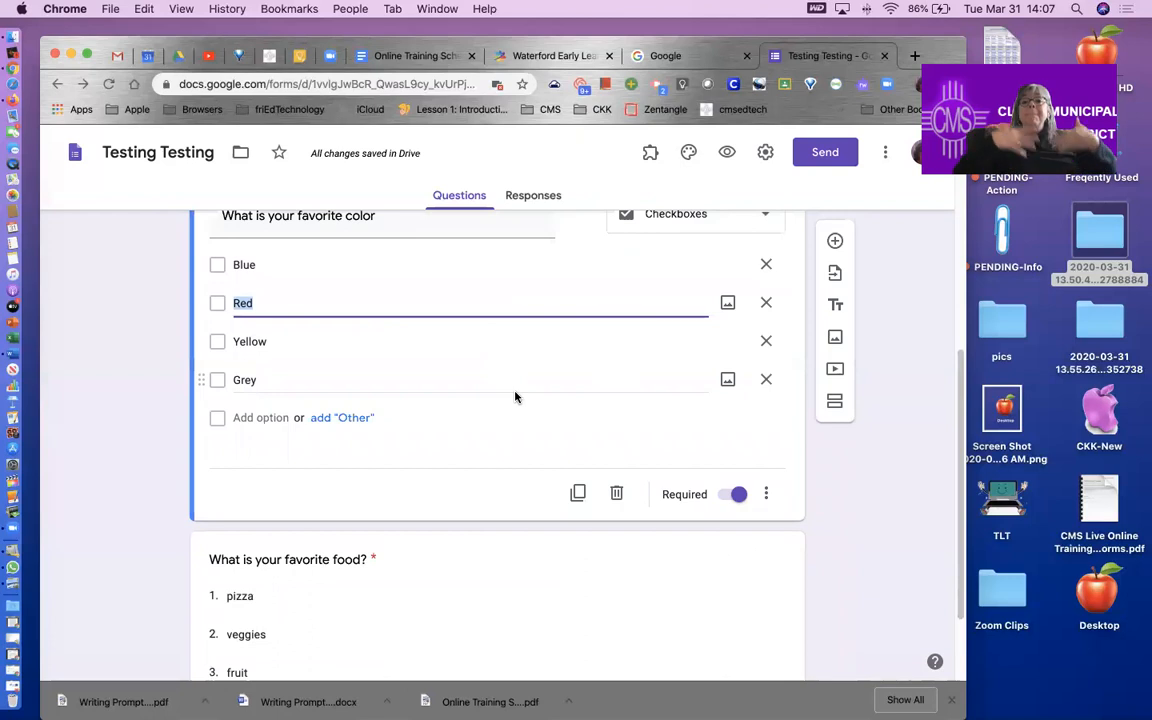
{"action": "scroll", "coordinate": [515, 397], "scroll_direction": "up", "scroll_amount": 5}
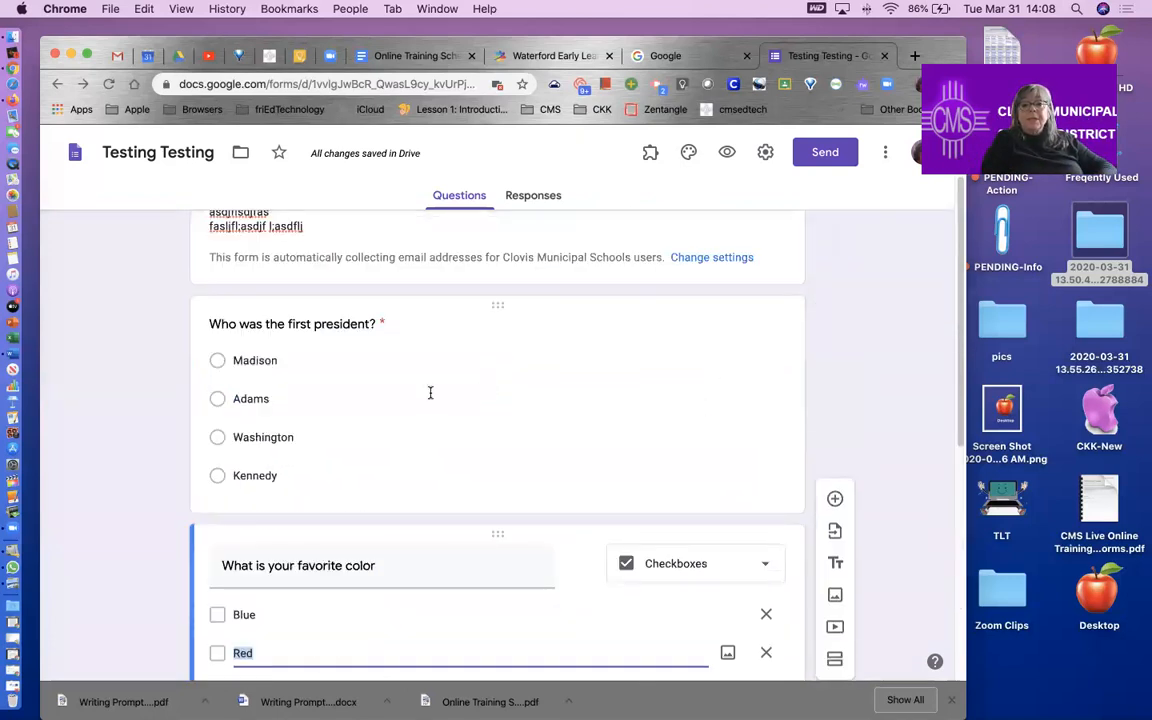
{"action": "left_click", "coordinate": [430, 393]}
{"action": "scroll", "coordinate": [430, 393], "scroll_direction": "up", "scroll_amount": 2}
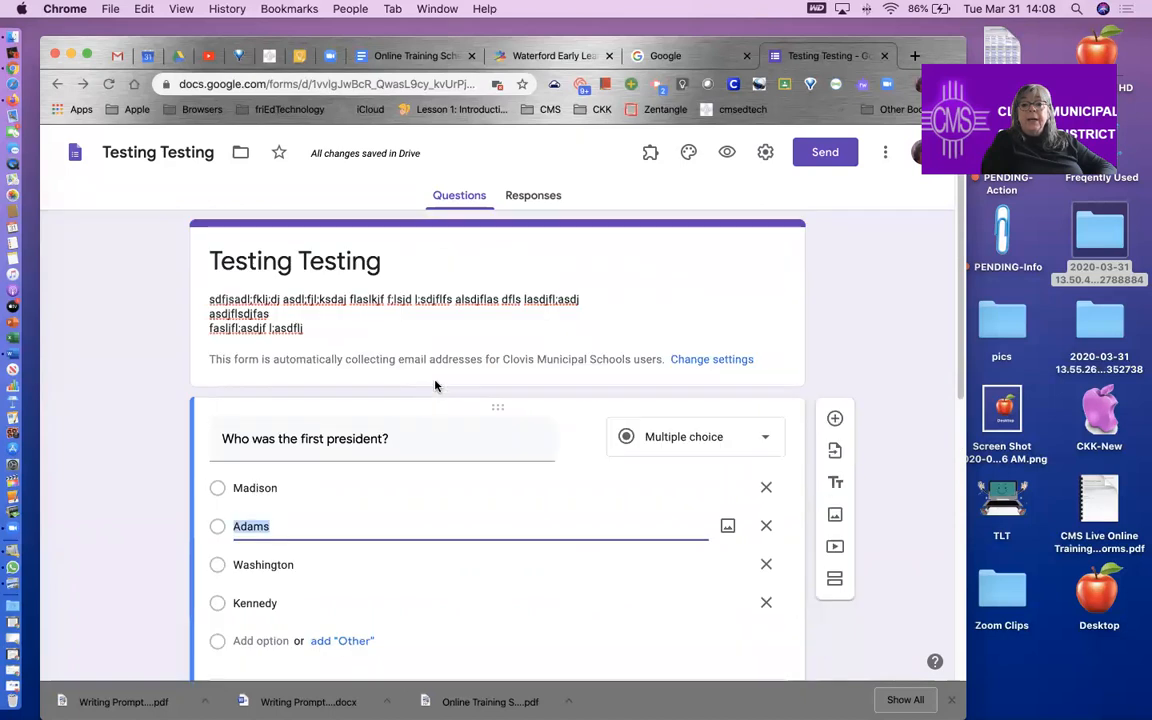
{"action": "scroll", "coordinate": [458, 396], "scroll_direction": "down", "scroll_amount": 2}
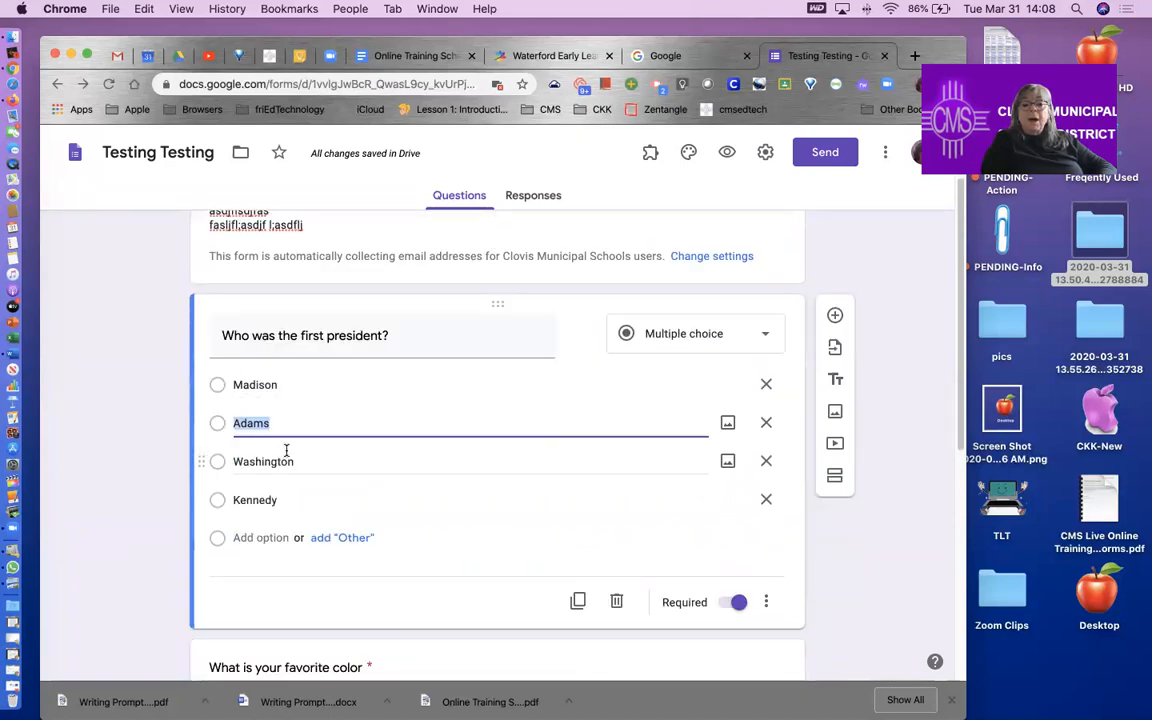
Step: Add a new blank question directly below the "Who was the first president?" question
{"action": "left_click", "coordinate": [836, 316]}
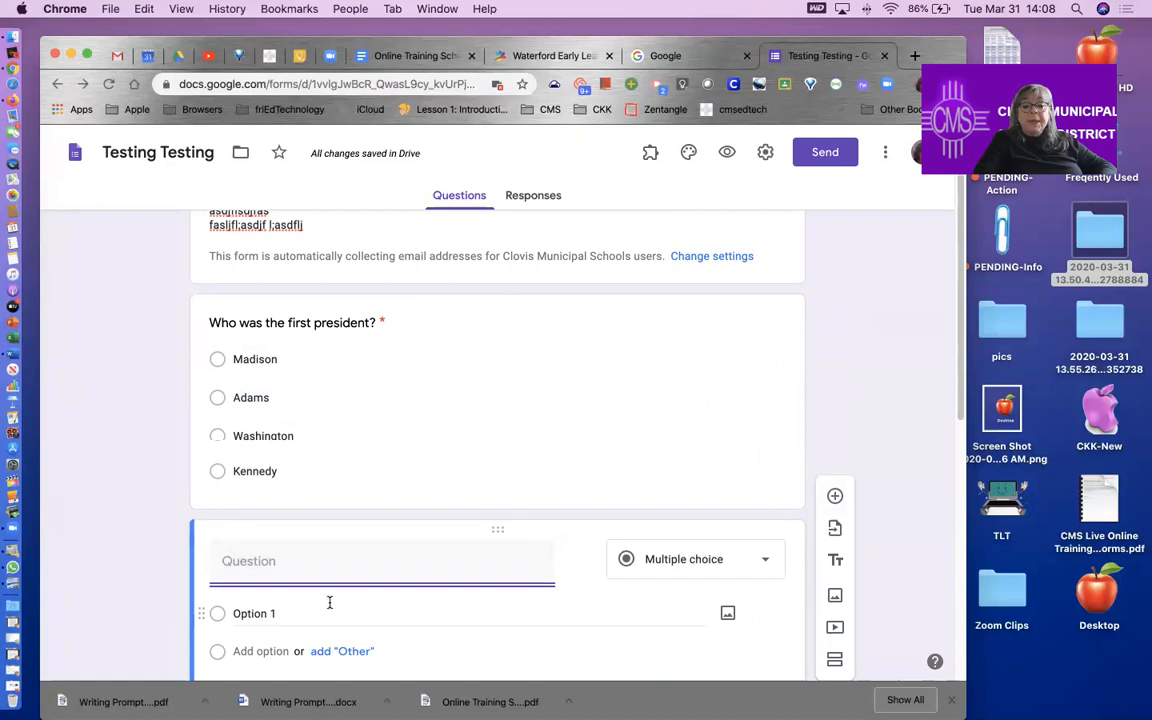
{"action": "scroll", "coordinate": [329, 602], "scroll_direction": "down", "scroll_amount": 1}
{"action": "scroll", "coordinate": [301, 556], "scroll_direction": "down", "scroll_amount": 3}
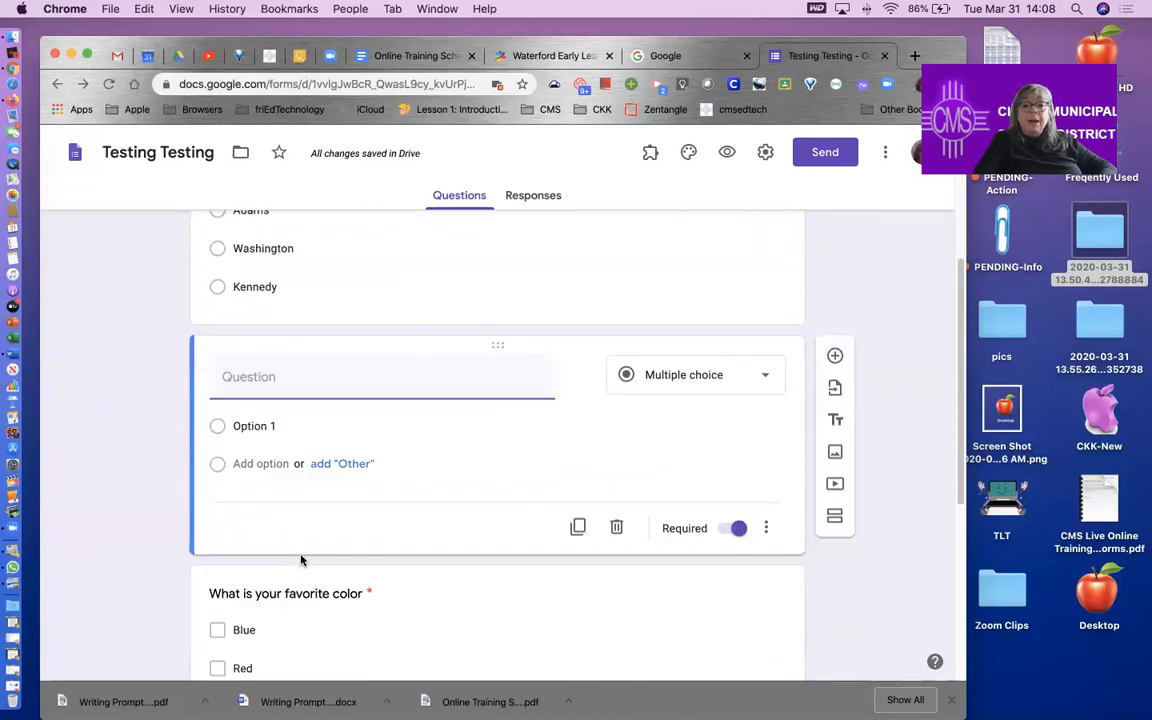
{"action": "scroll", "coordinate": [392, 596], "scroll_direction": "down", "scroll_amount": 4}
{"action": "scroll", "coordinate": [392, 596], "scroll_direction": "down", "scroll_amount": 4}
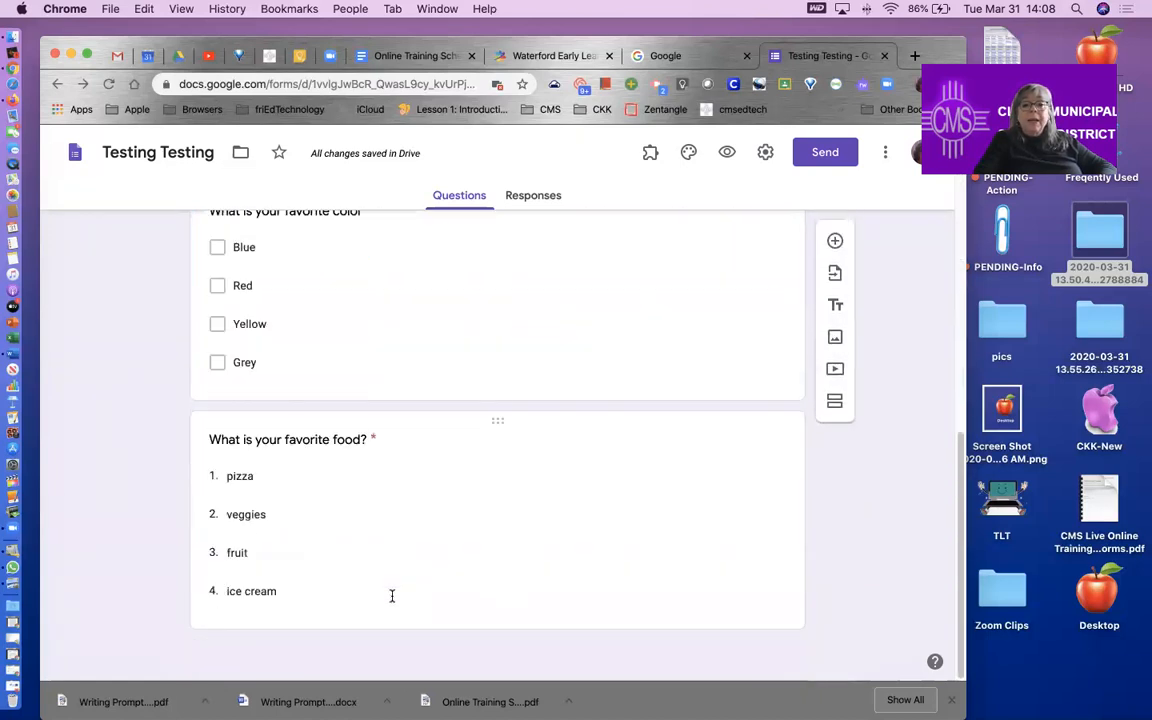
{"action": "left_click", "coordinate": [314, 591]}
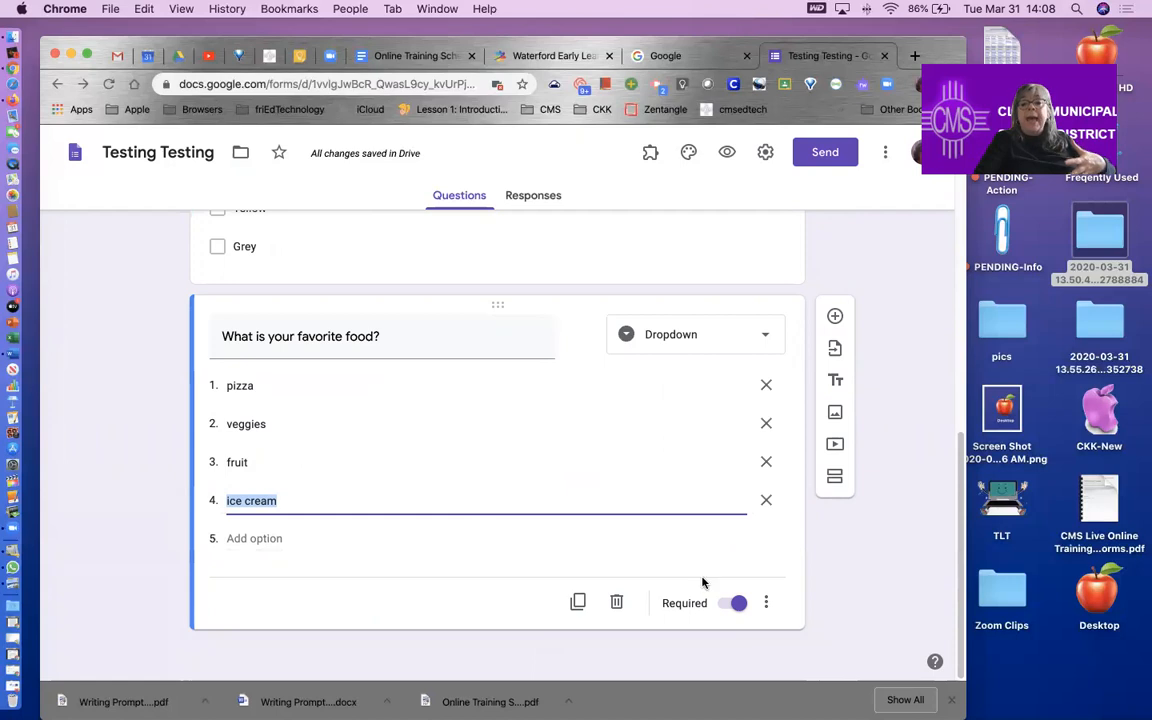
Step: Move the blank question to the end of the form, below the favorite food question, and title it "Date"
{"action": "scroll", "coordinate": [604, 553], "scroll_direction": "up", "scroll_amount": 10}
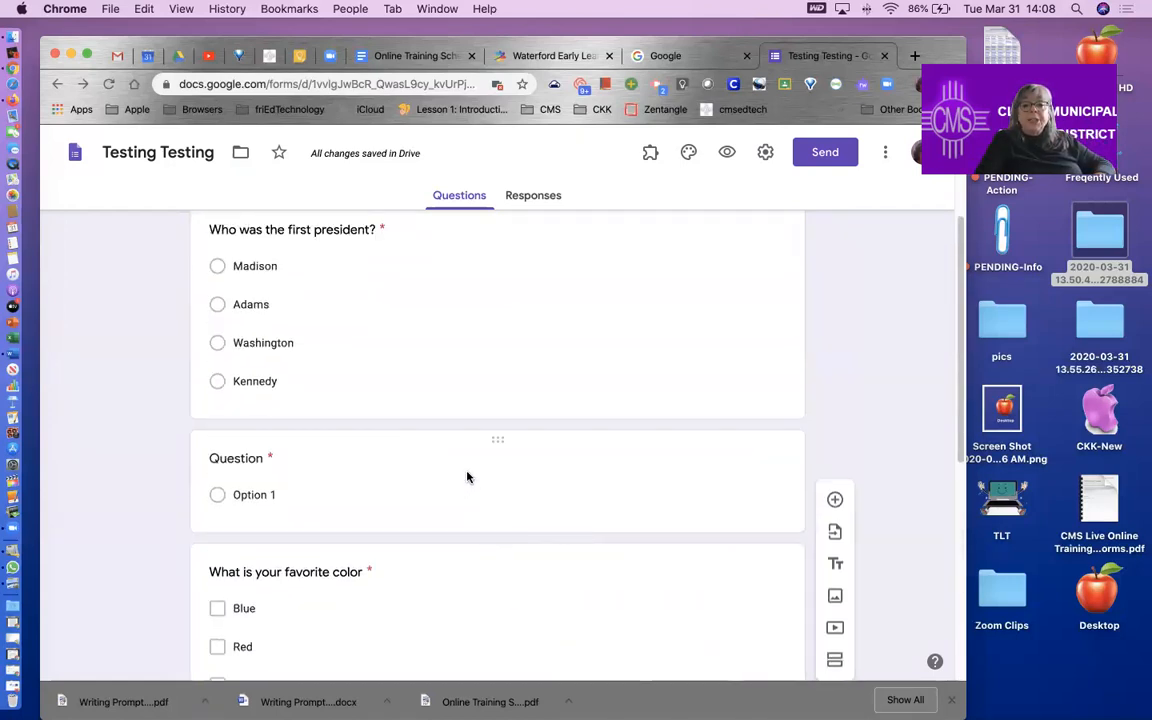
{"action": "left_click", "coordinate": [466, 477]}
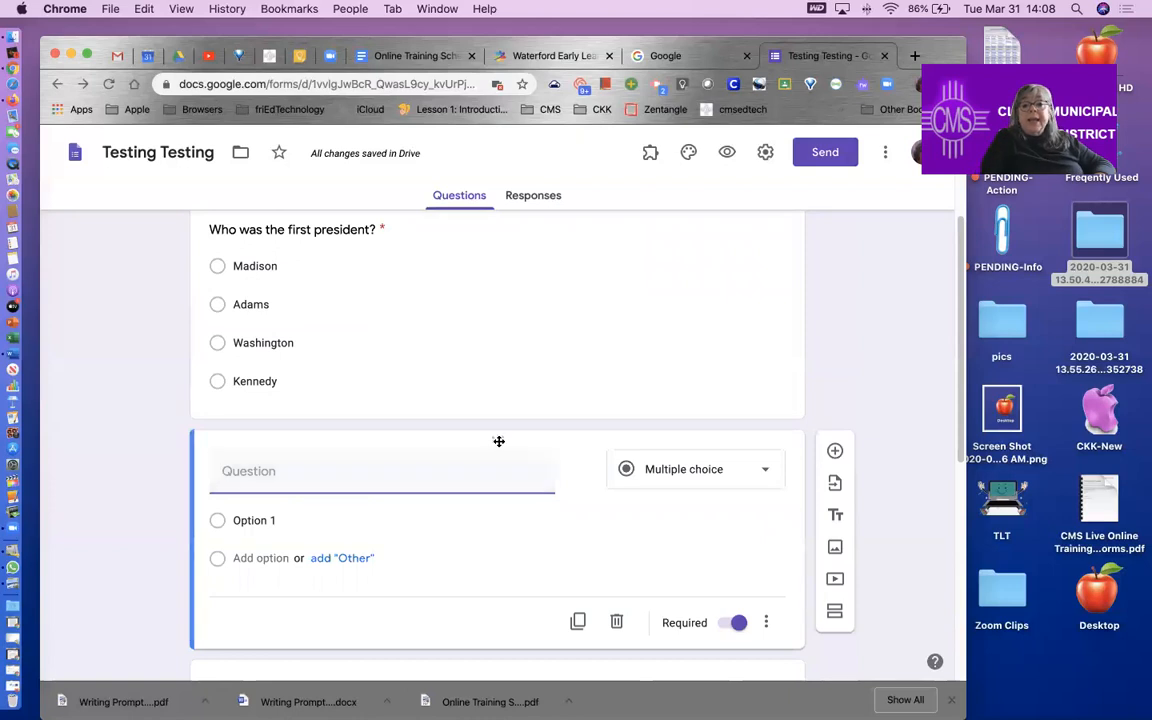
{"action": "left_click_drag", "start_coordinate": [498, 441], "coordinate": [479, 618]}
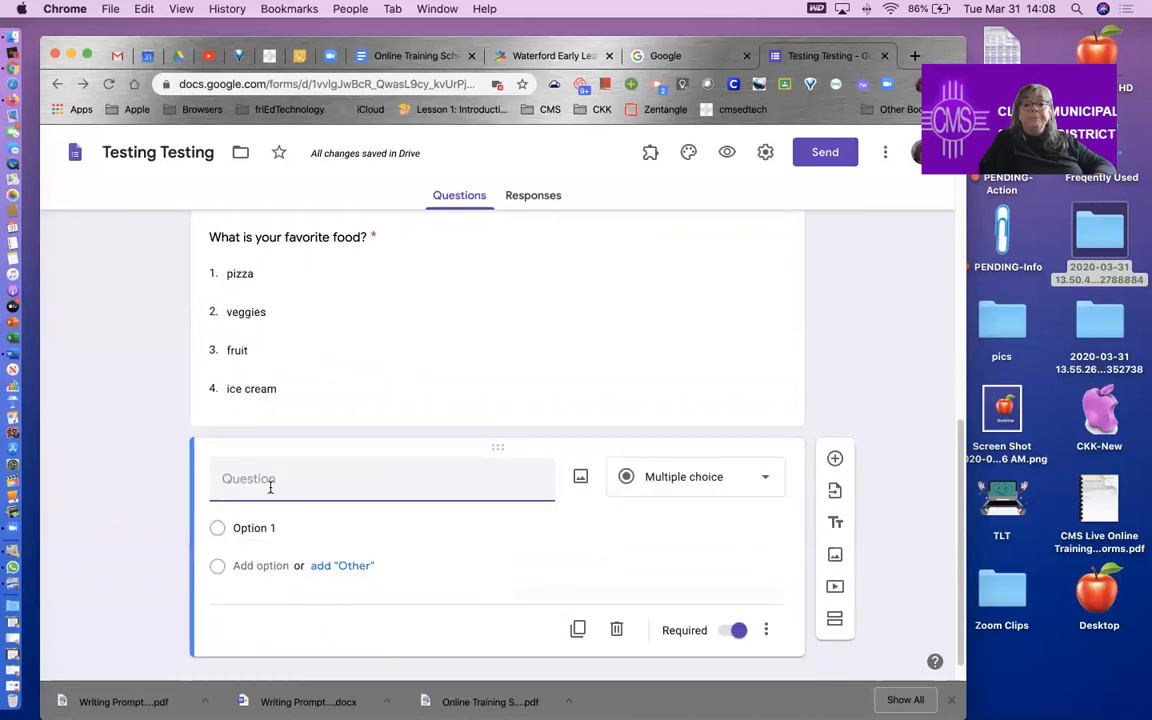
{"action": "left_click", "coordinate": [270, 485]}
{"action": "type", "text": "Date"}
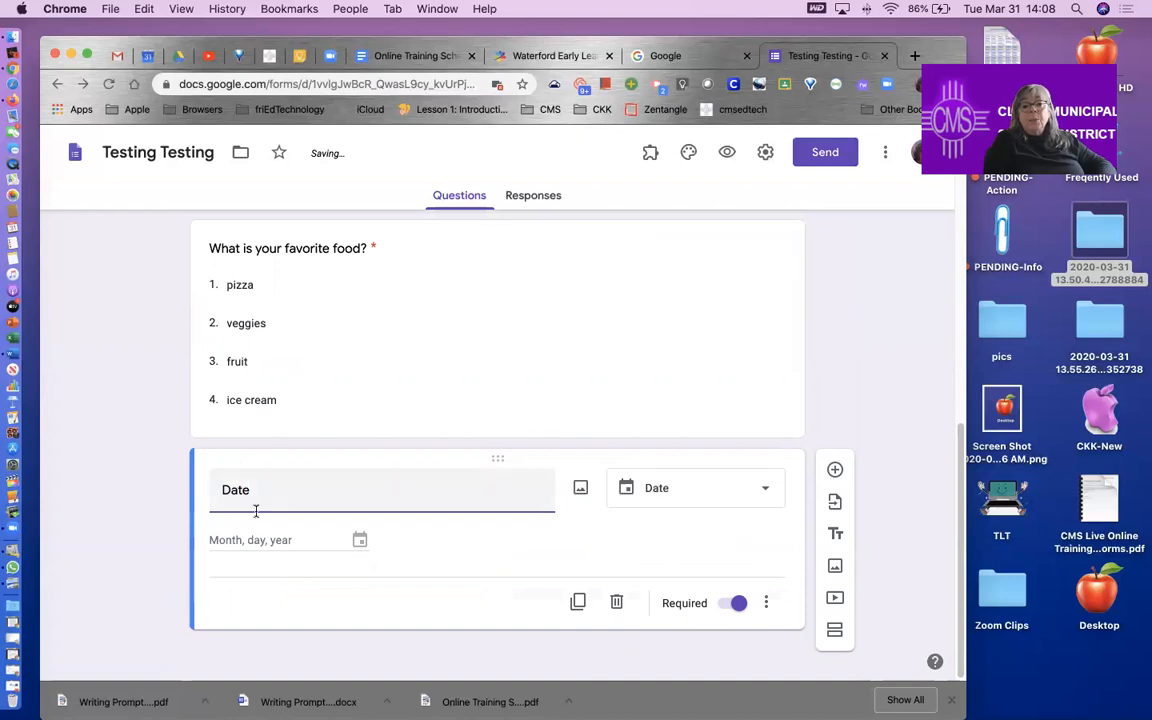
Step: Examine the question types available for the Date question and look over the whole form
{"action": "left_click", "coordinate": [701, 498]}
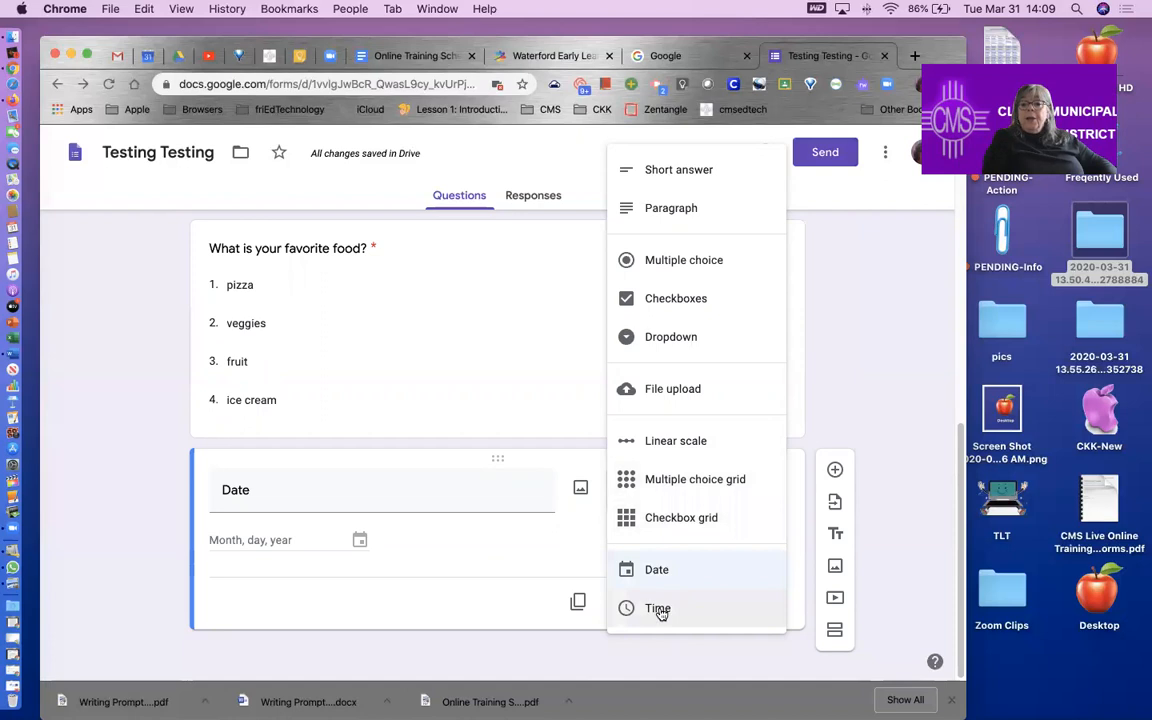
{"action": "left_click", "coordinate": [435, 401]}
{"action": "scroll", "coordinate": [444, 396], "scroll_direction": "up", "scroll_amount": 10}
{"action": "scroll", "coordinate": [444, 396], "scroll_direction": "down", "scroll_amount": 10}
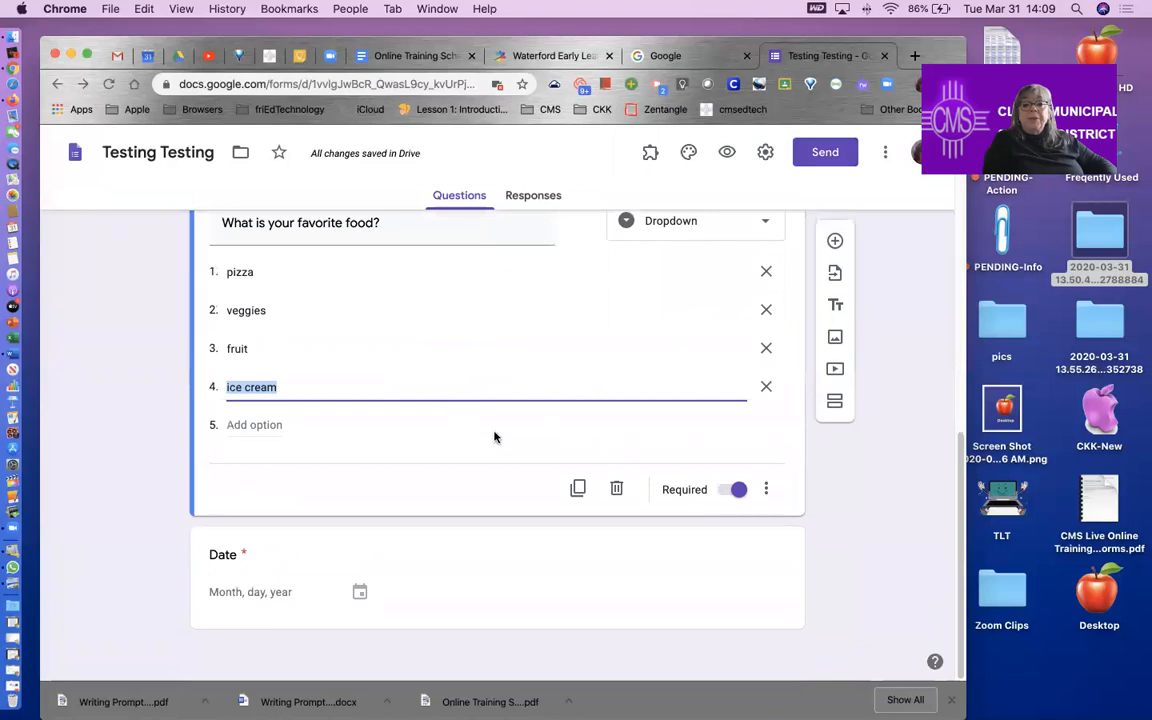
{"action": "scroll", "coordinate": [494, 437], "scroll_direction": "up", "scroll_amount": 10}
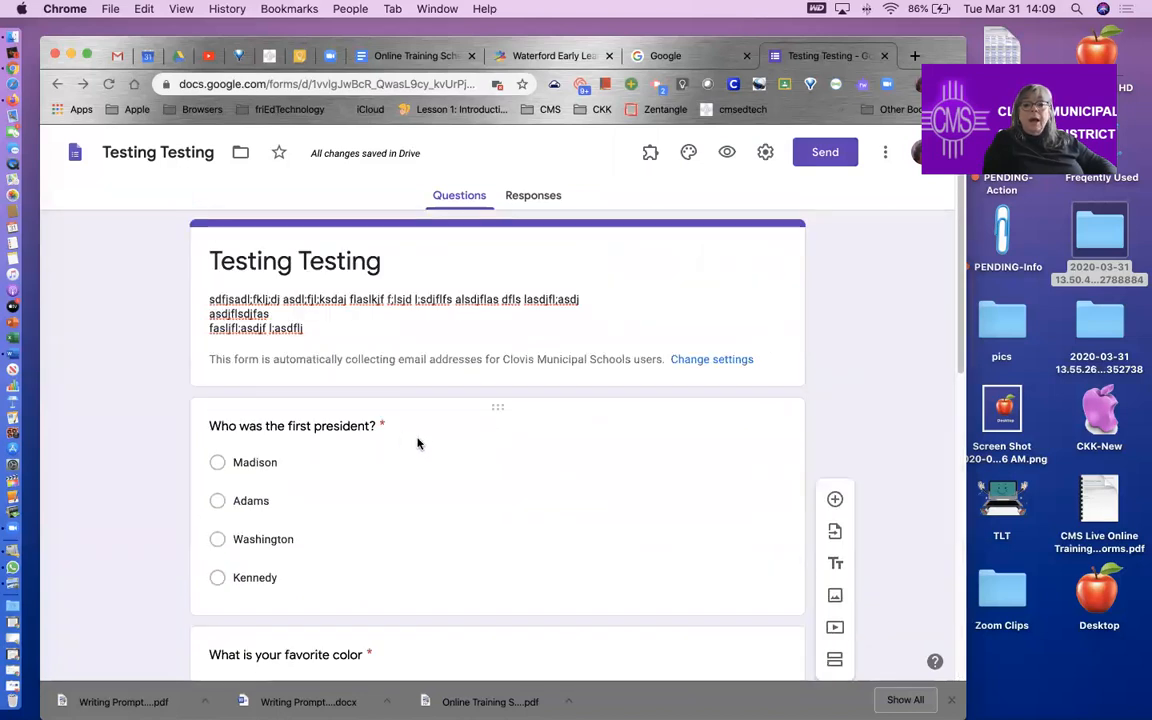
{"action": "scroll", "coordinate": [418, 442], "scroll_direction": "down", "scroll_amount": 10}
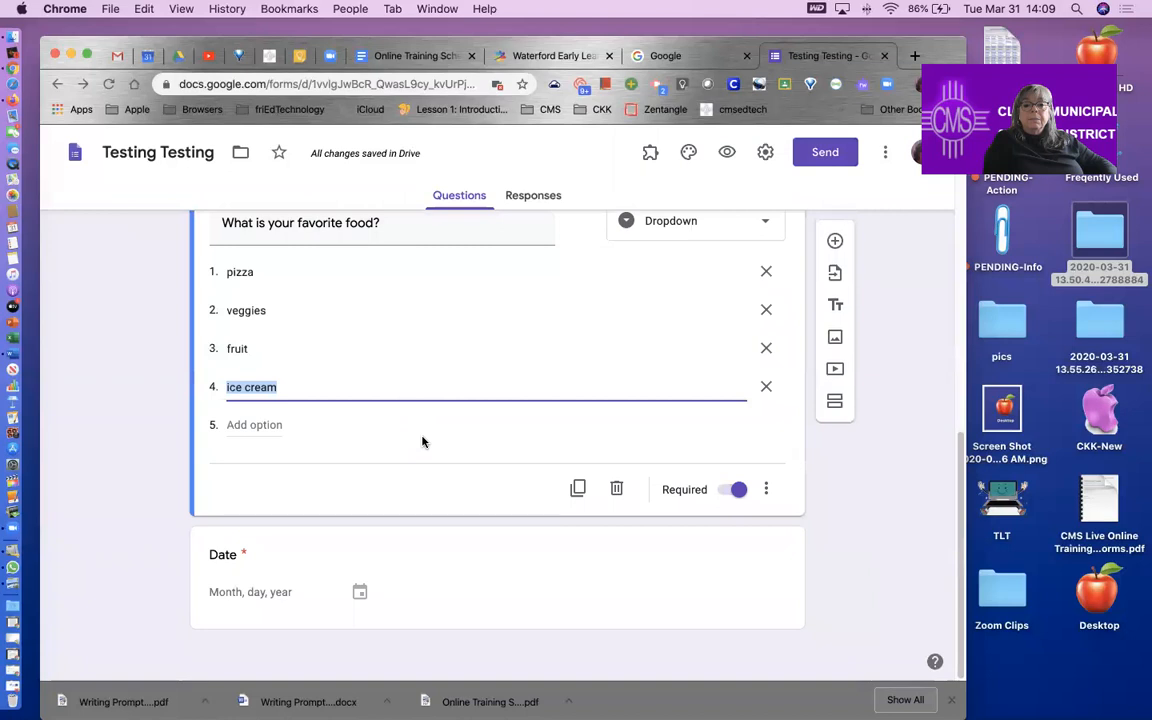
{"action": "scroll", "coordinate": [421, 440], "scroll_direction": "up", "scroll_amount": 10}
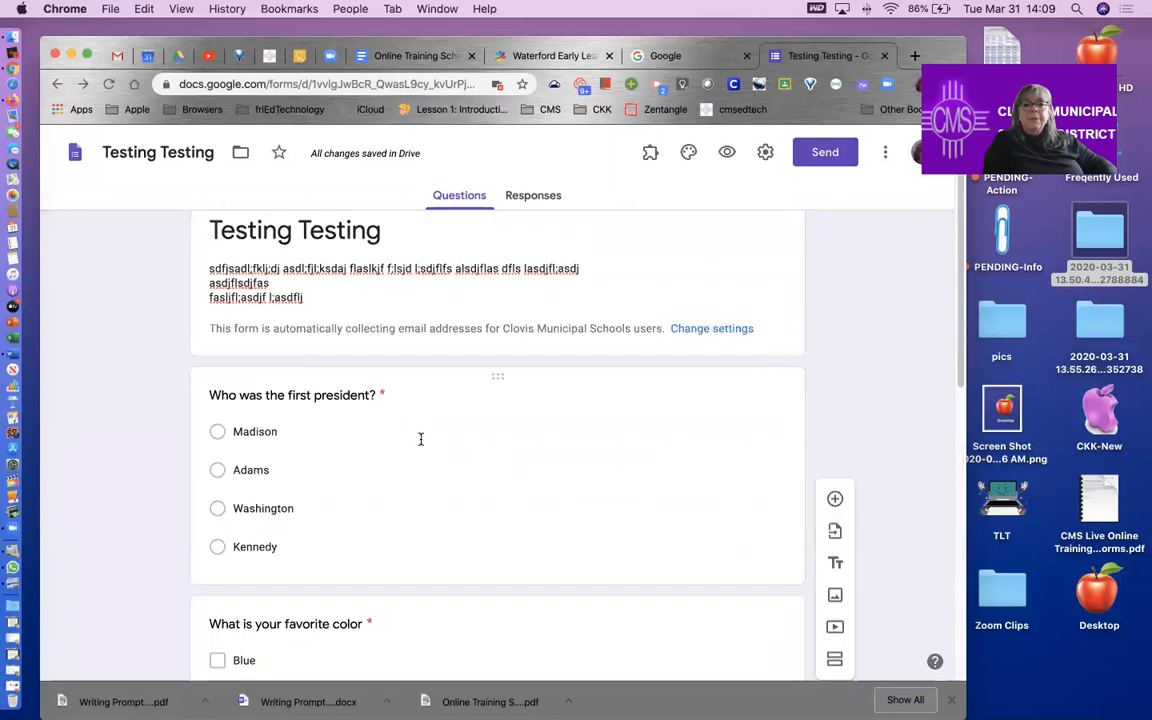
{"action": "scroll", "coordinate": [421, 442], "scroll_direction": "down", "scroll_amount": 2}
{"action": "scroll", "coordinate": [419, 442], "scroll_direction": "up", "scroll_amount": 3}
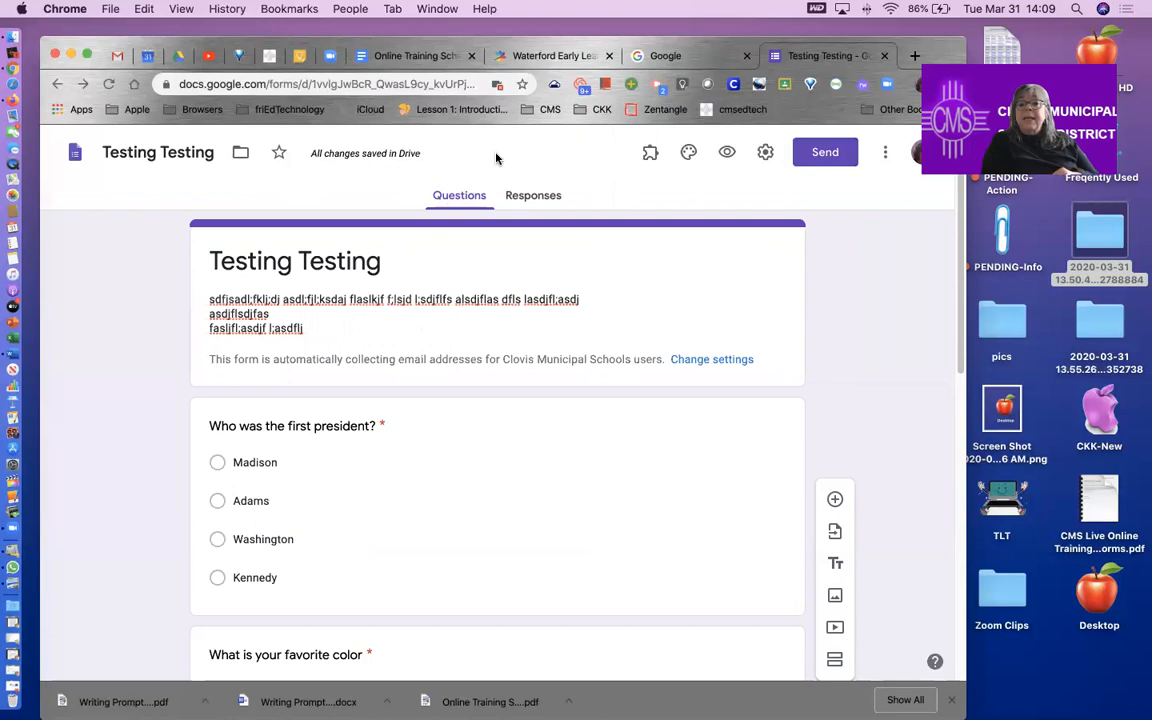
{"action": "left_click_drag", "start_coordinate": [1052, 67], "coordinate": [1078, 539]}
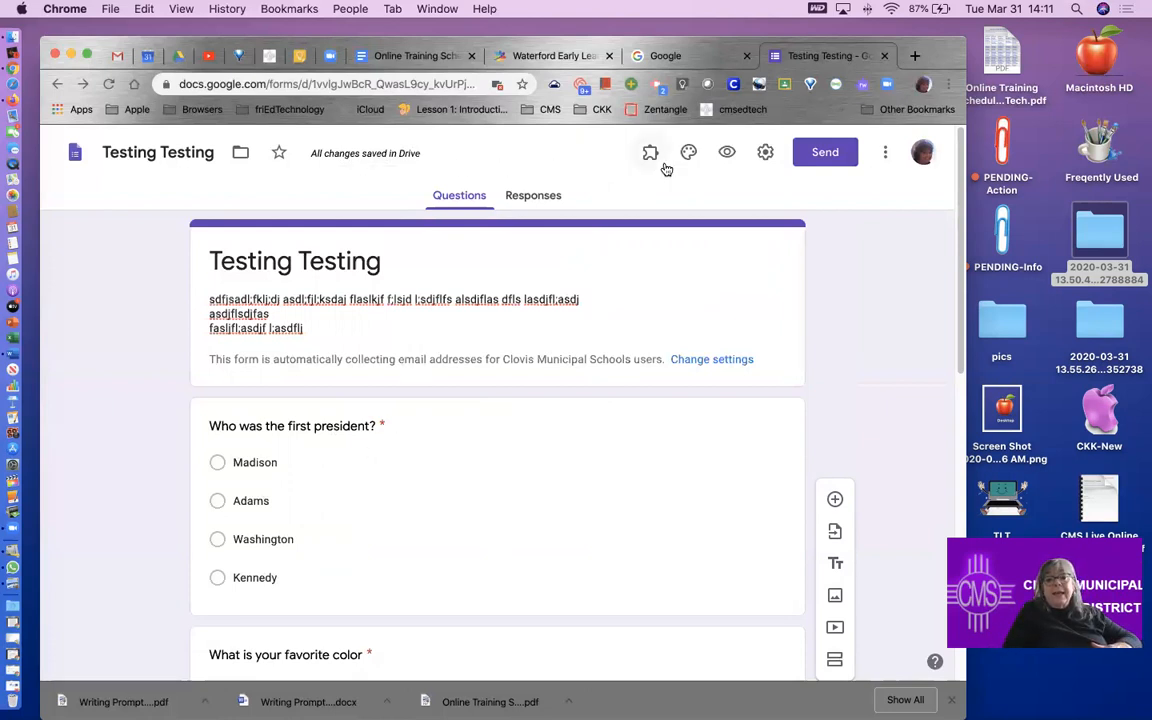
{"action": "scroll", "coordinate": [555, 420], "scroll_direction": "down", "scroll_amount": 5}
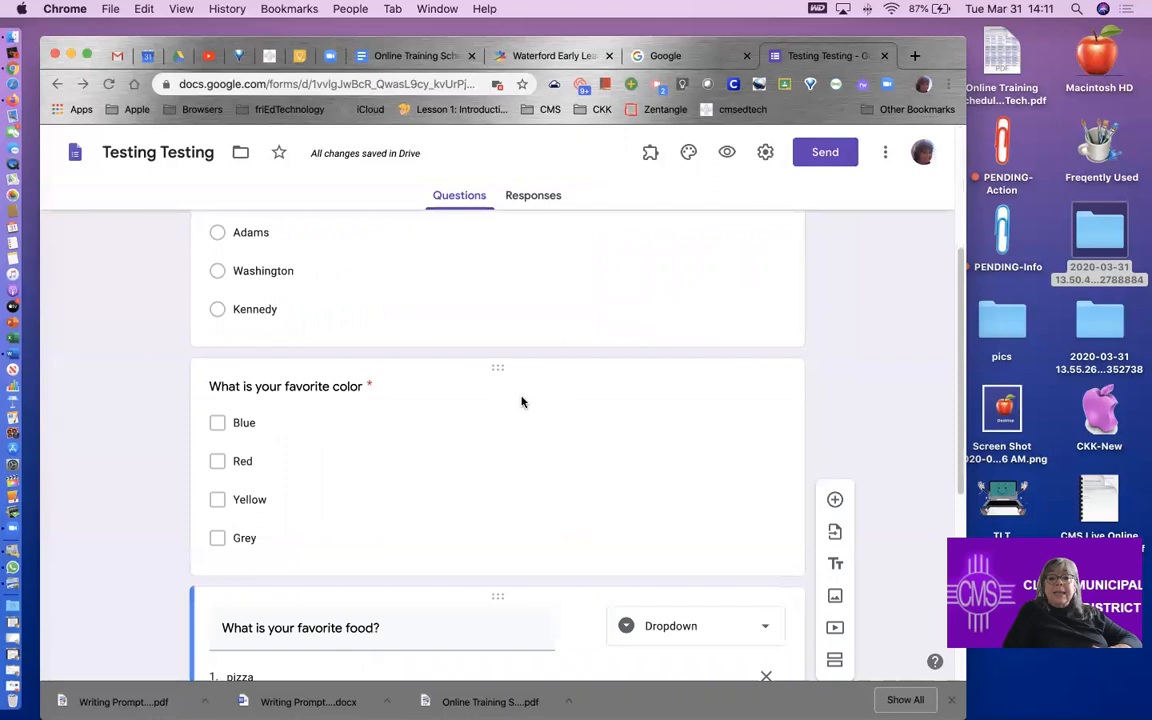
{"action": "scroll", "coordinate": [447, 385], "scroll_direction": "down", "scroll_amount": 4}
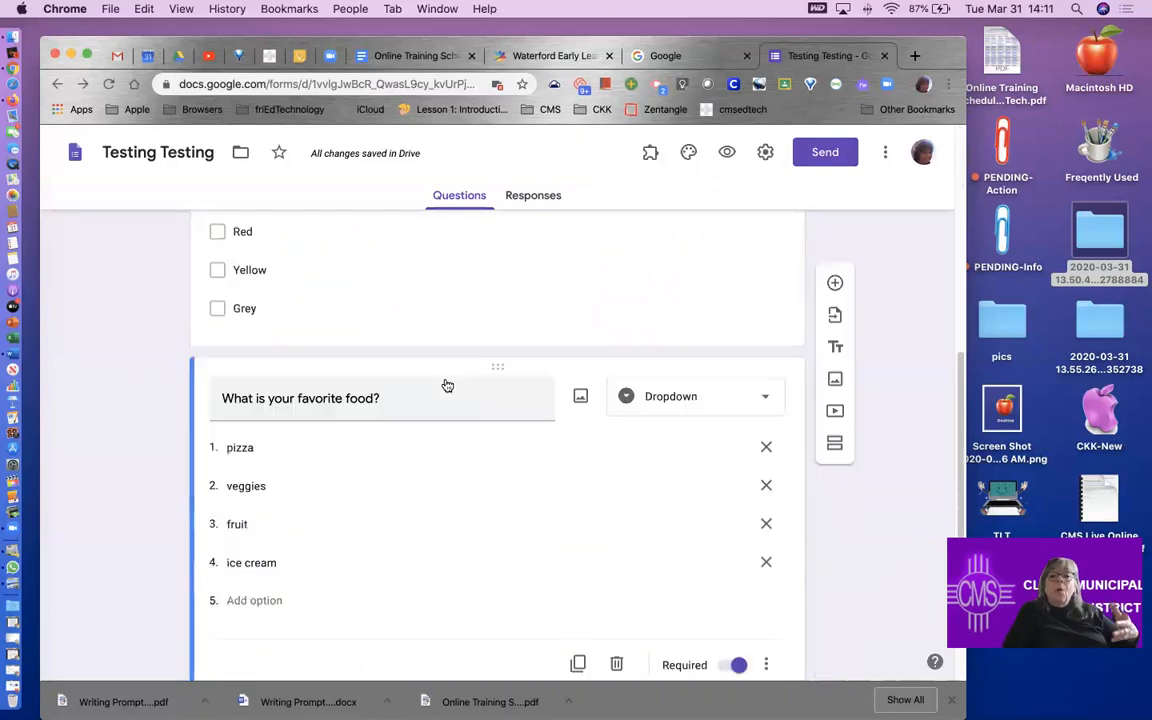
{"action": "scroll", "coordinate": [447, 385], "scroll_direction": "up", "scroll_amount": 7}
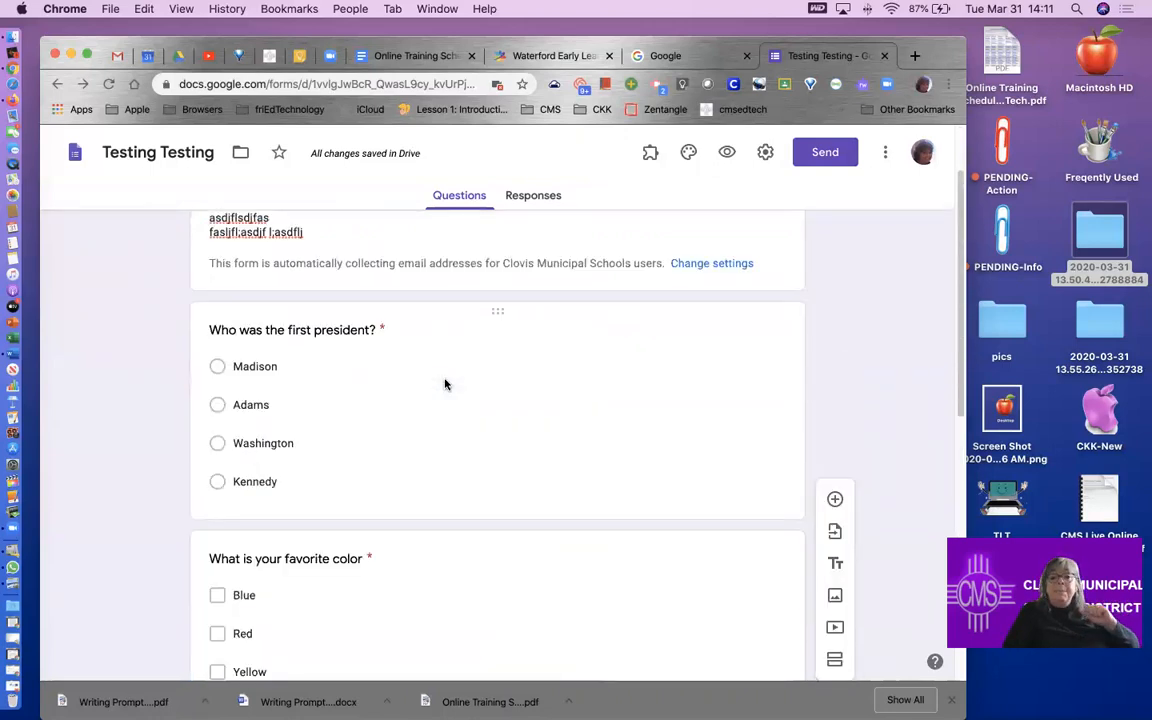
{"action": "scroll", "coordinate": [555, 265], "scroll_direction": "up", "scroll_amount": 2}
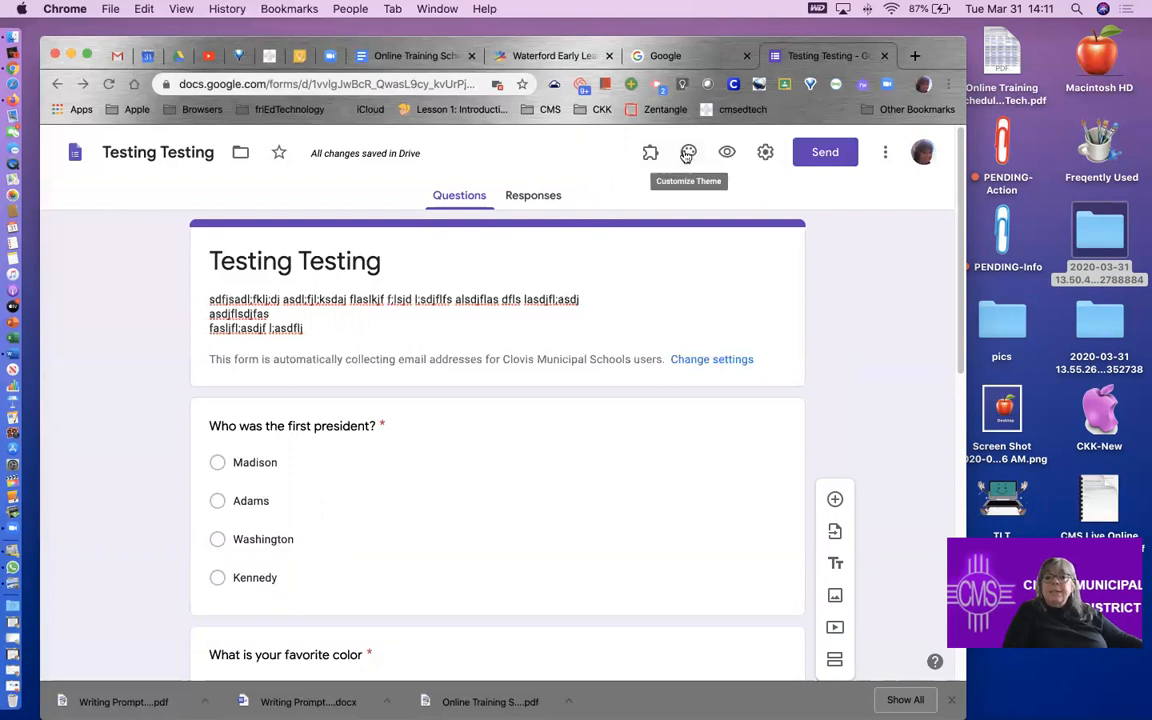
Step: Open the form's theme options and its header image selection, checking the upload and photos sources before returning to the preset themes
{"action": "left_click", "coordinate": [690, 152]}
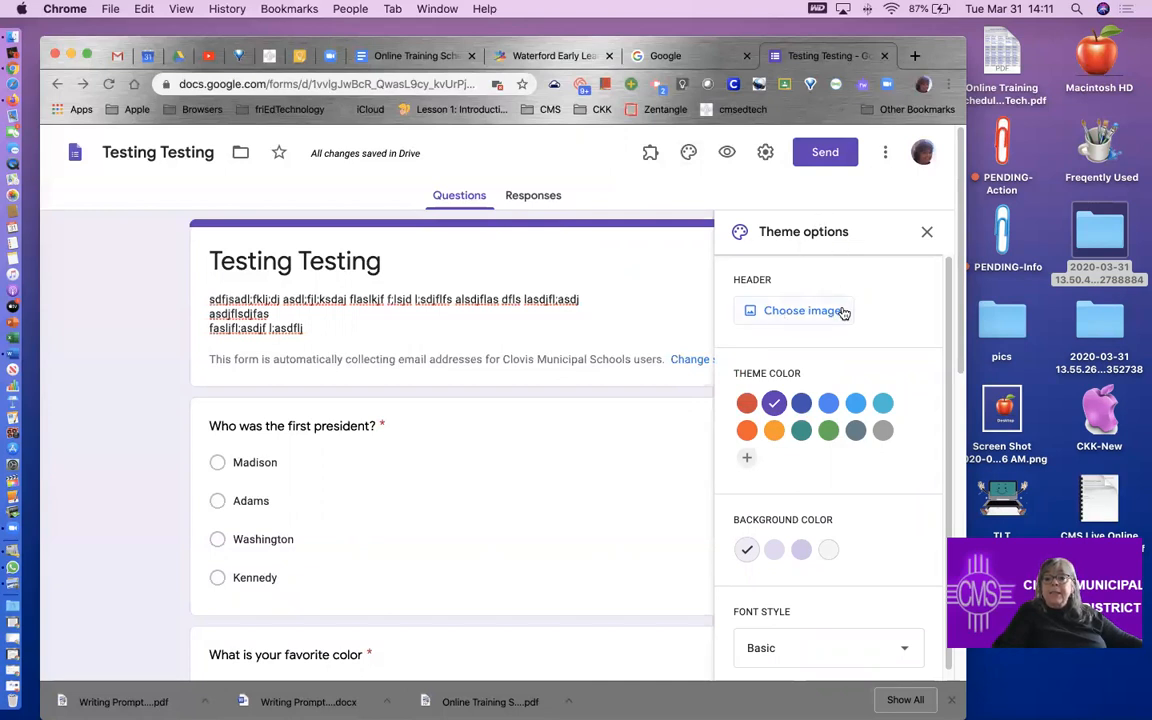
{"action": "left_click", "coordinate": [790, 315]}
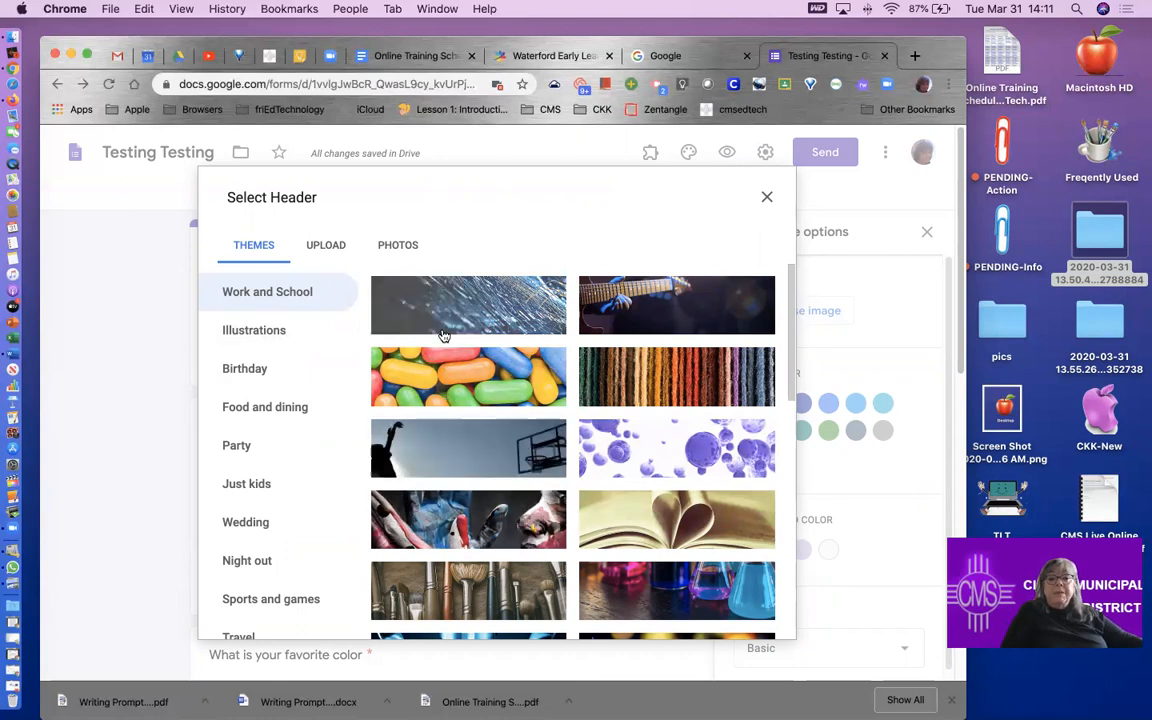
{"action": "left_click", "coordinate": [320, 250]}
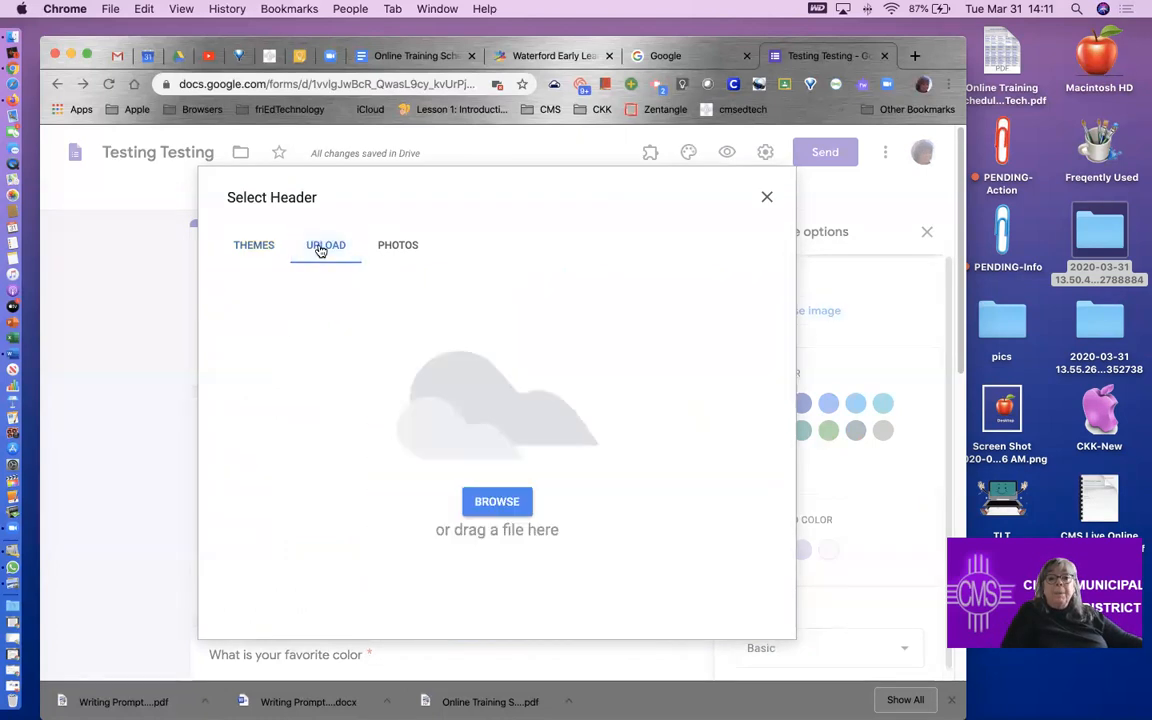
{"action": "left_click", "coordinate": [398, 250]}
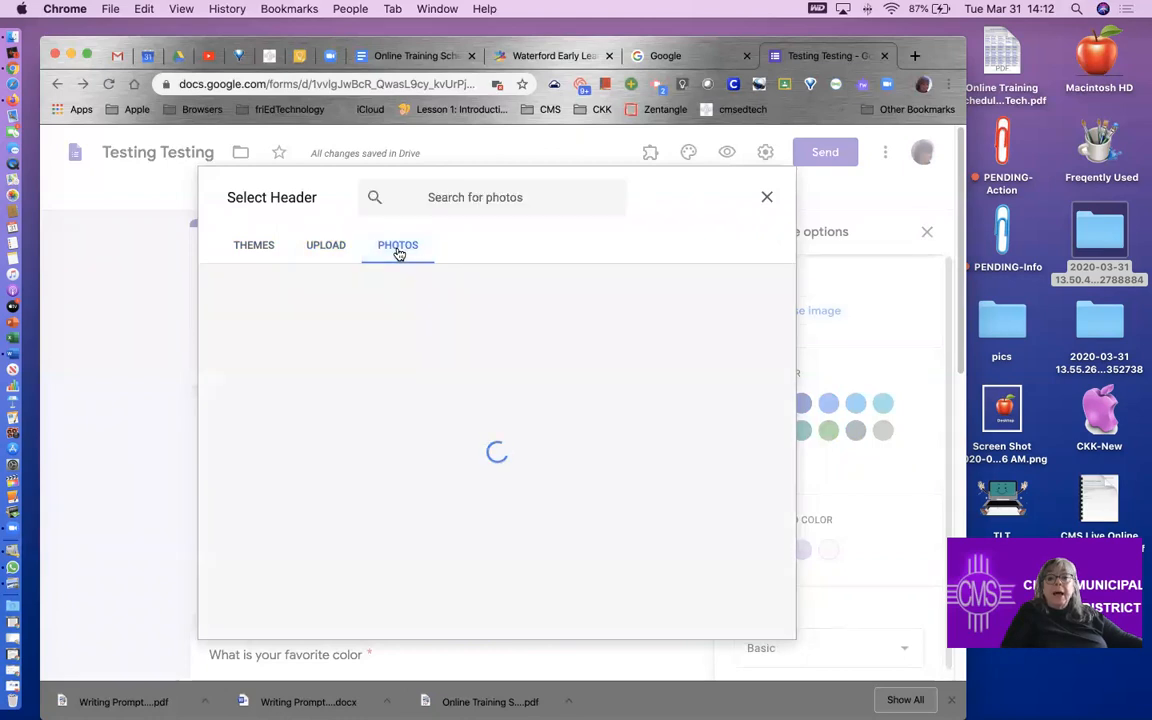
{"action": "left_click", "coordinate": [243, 250]}
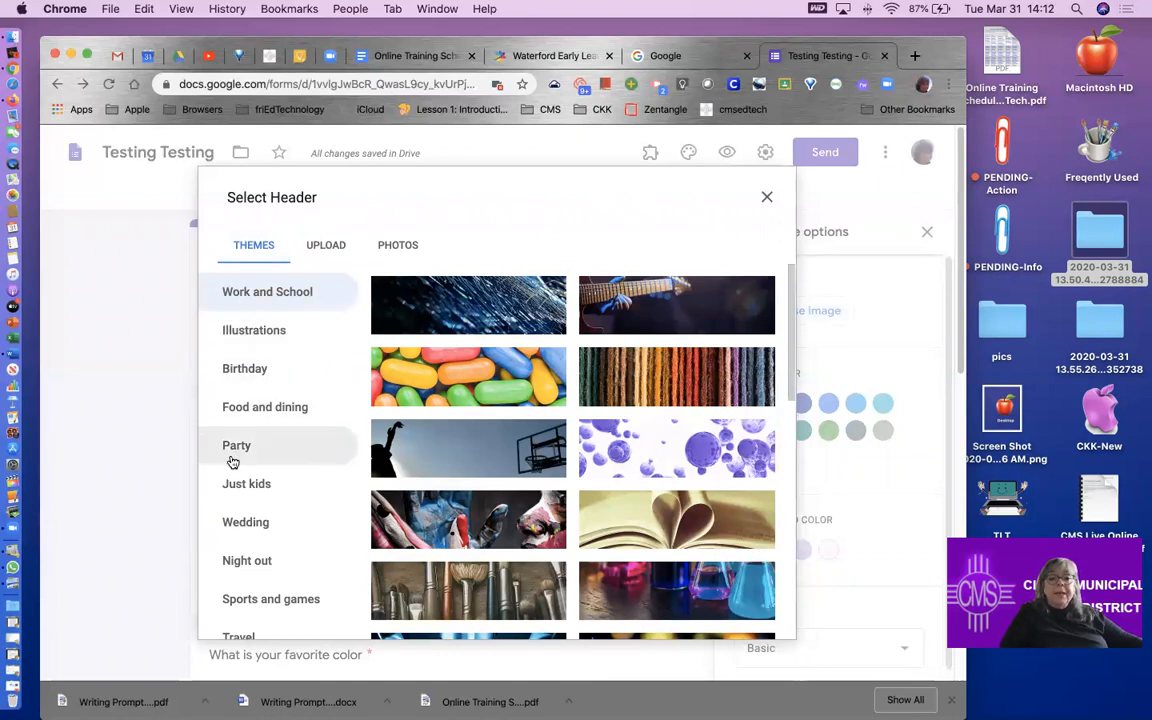
Step: Browse the preset header image categories, including Just kids, Wedding and Birthday
{"action": "scroll", "coordinate": [231, 460], "scroll_direction": "down", "scroll_amount": 5}
{"action": "scroll", "coordinate": [231, 460], "scroll_direction": "up", "scroll_amount": 4}
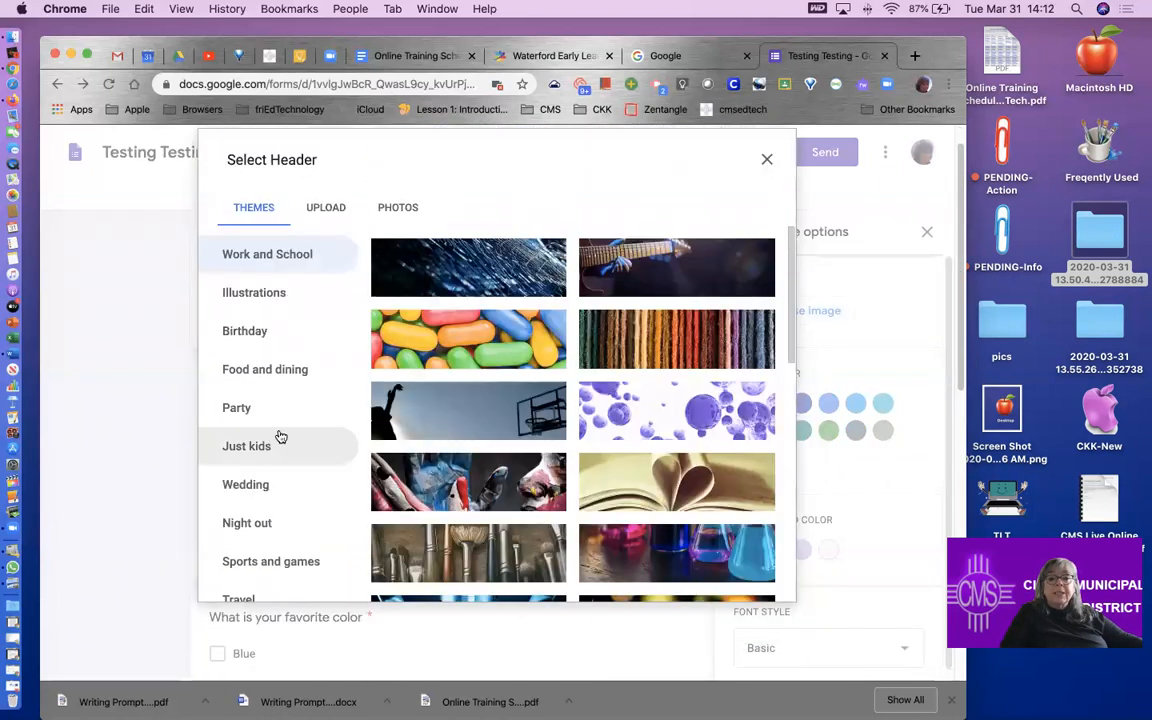
{"action": "scroll", "coordinate": [278, 437], "scroll_direction": "up", "scroll_amount": 1}
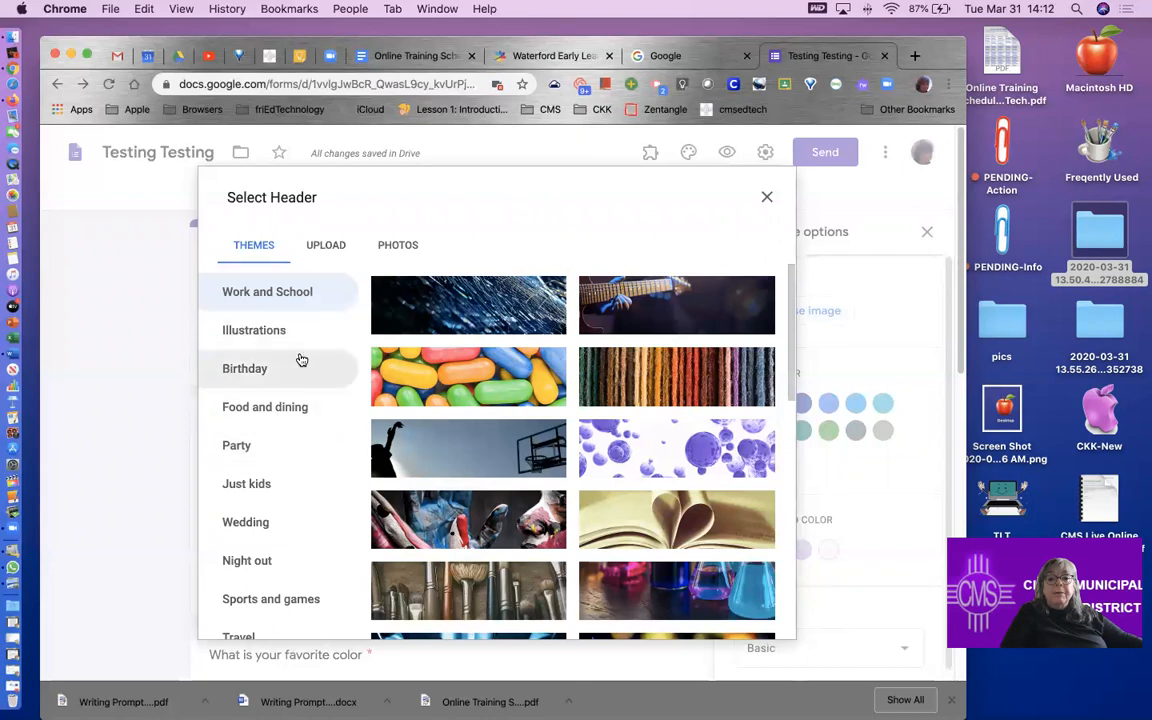
{"action": "left_click", "coordinate": [260, 483]}
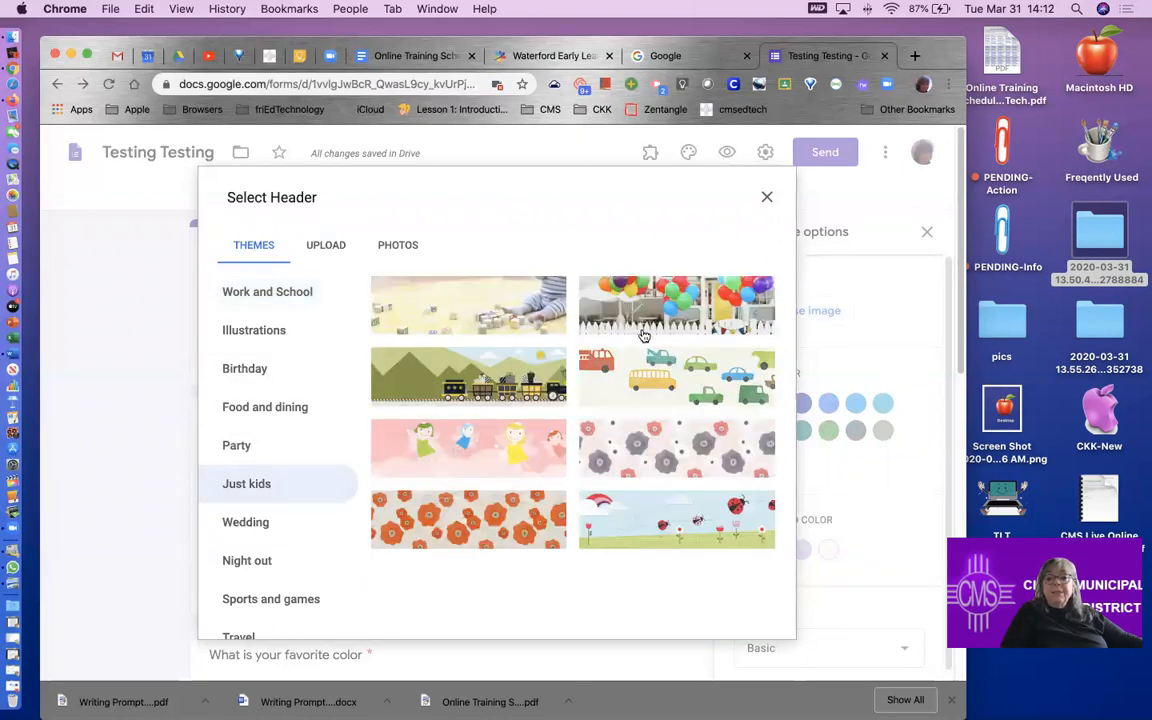
{"action": "left_click", "coordinate": [238, 530]}
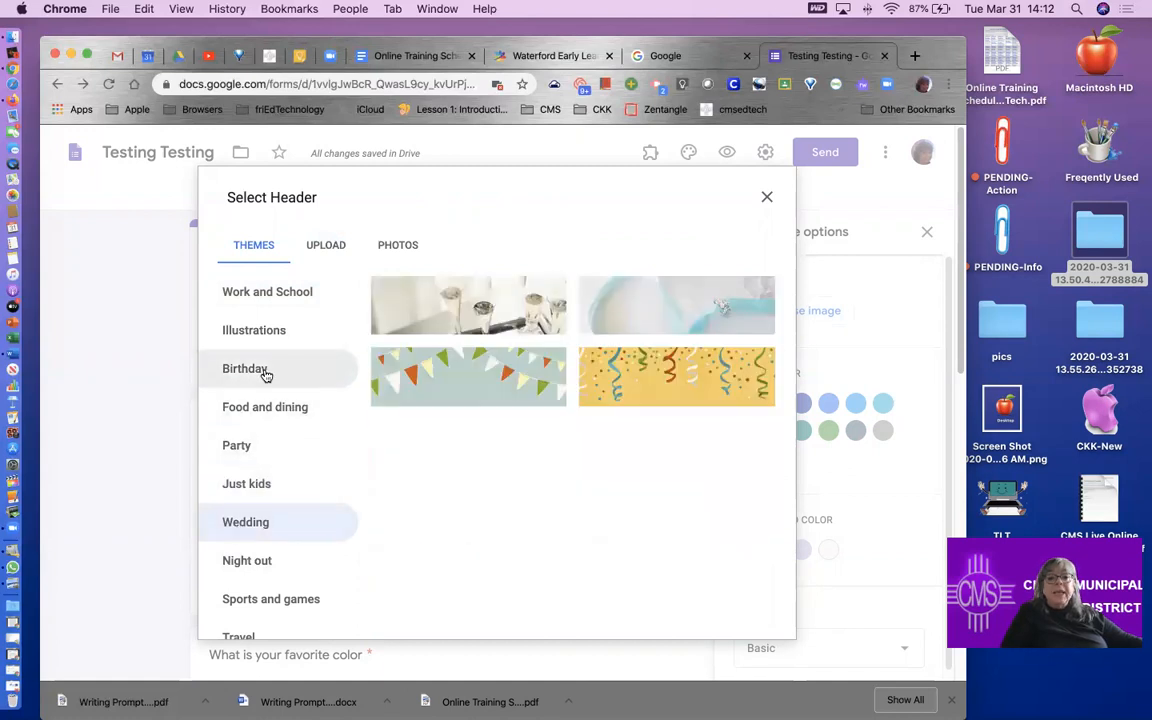
{"action": "left_click", "coordinate": [300, 372]}
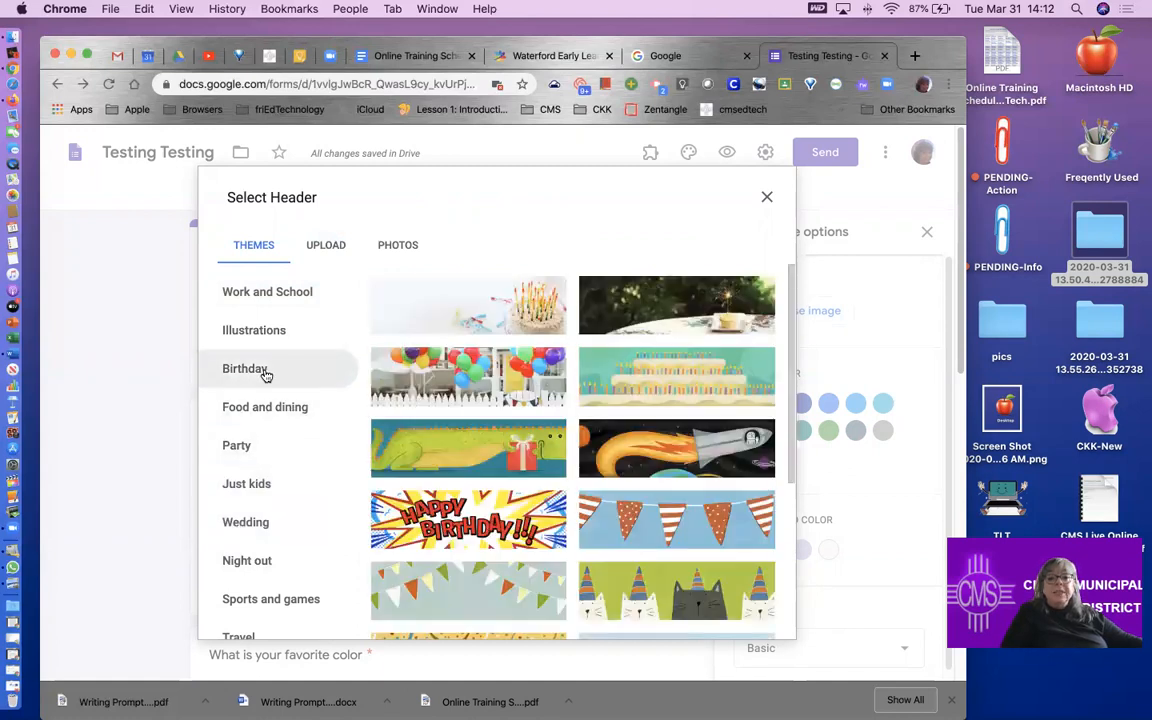
Step: Insert the colored pencils image from the Work and School themes as the form's header
{"action": "left_click", "coordinate": [264, 300]}
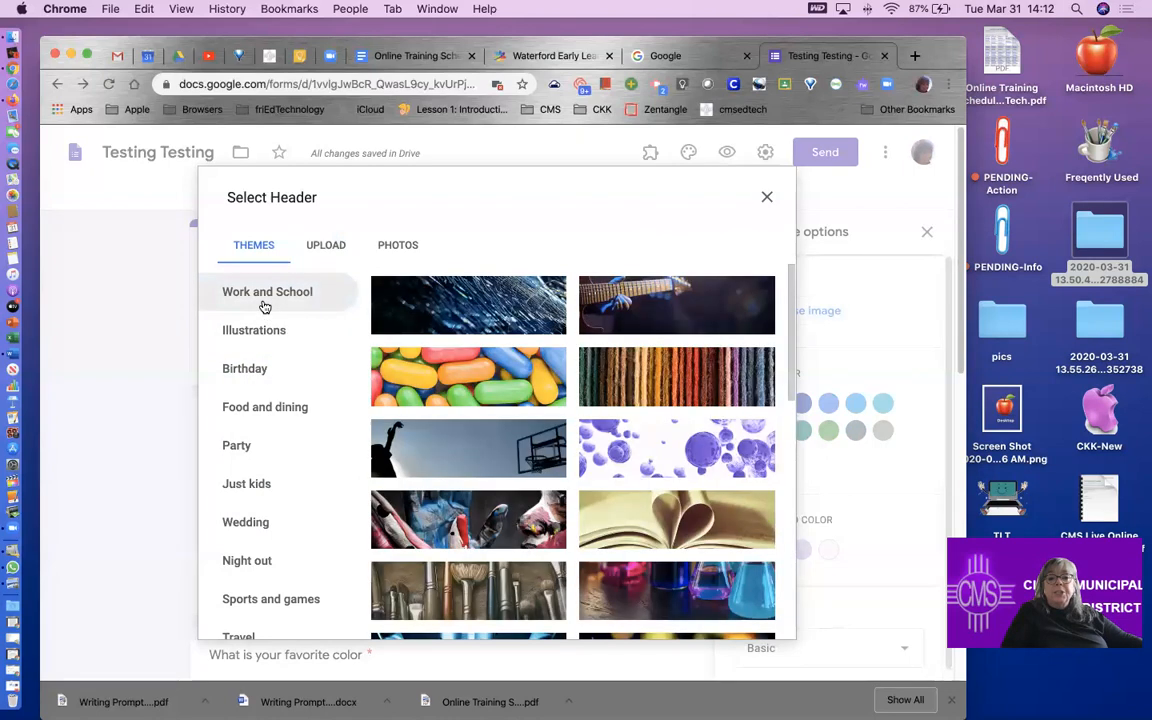
{"action": "scroll", "coordinate": [509, 472], "scroll_direction": "down", "scroll_amount": 4}
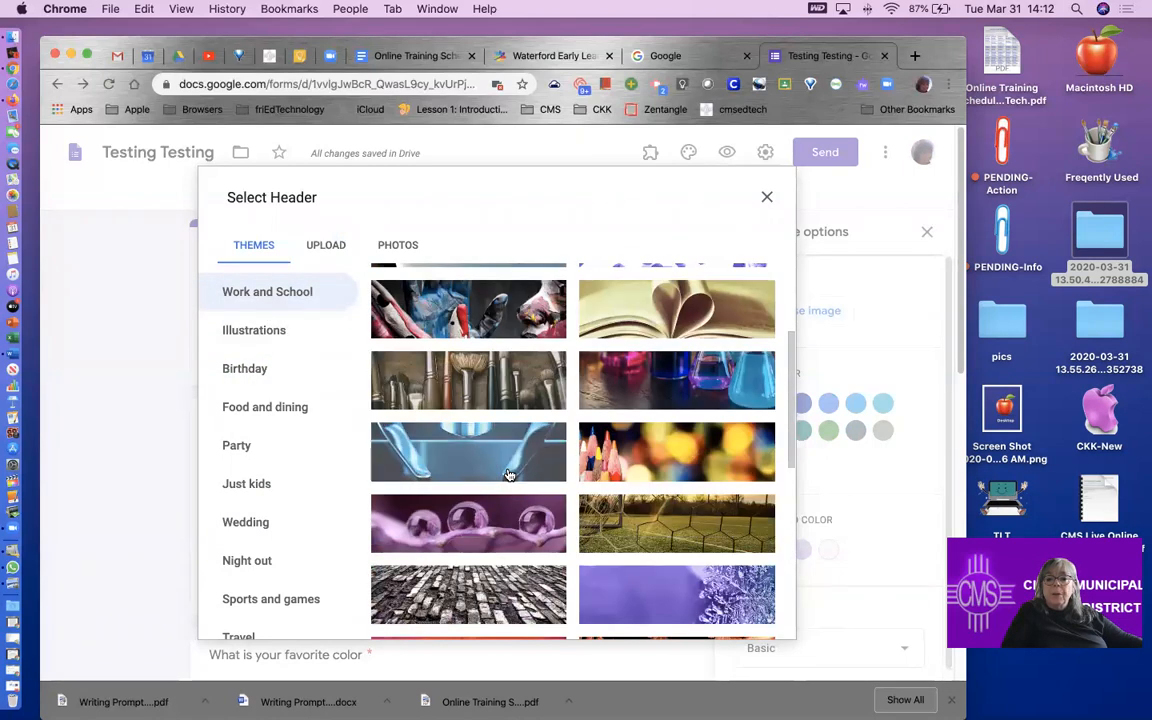
{"action": "scroll", "coordinate": [509, 474], "scroll_direction": "down", "scroll_amount": 3}
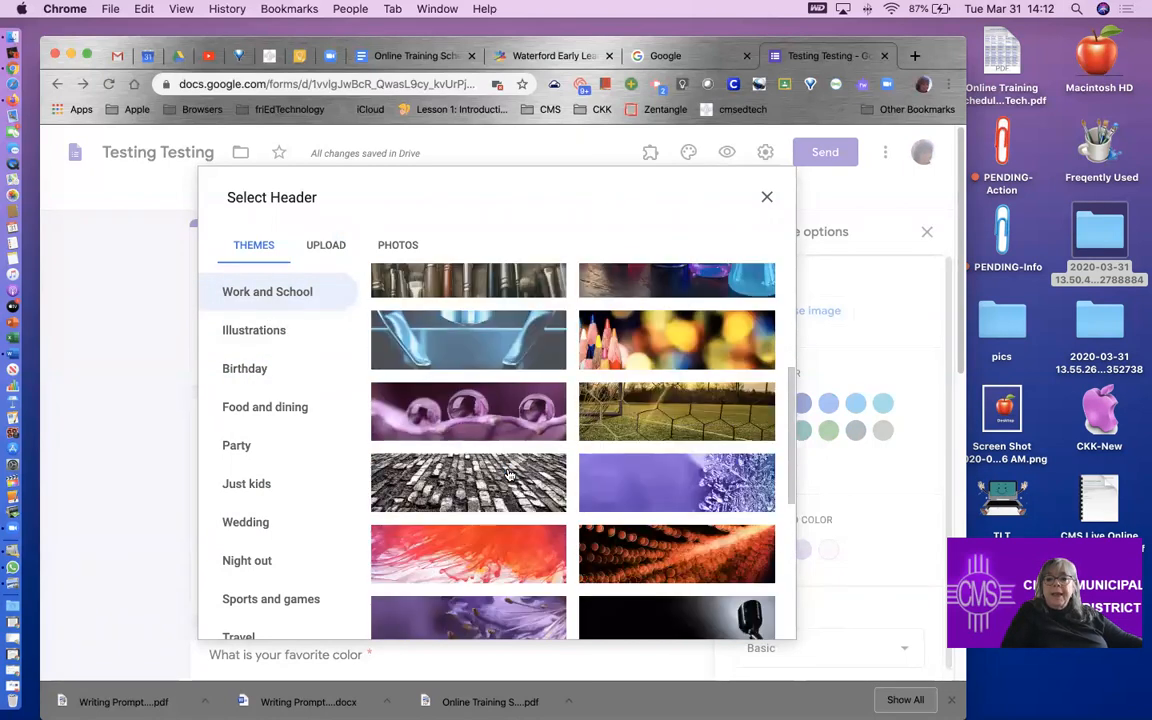
{"action": "left_click", "coordinate": [631, 355]}
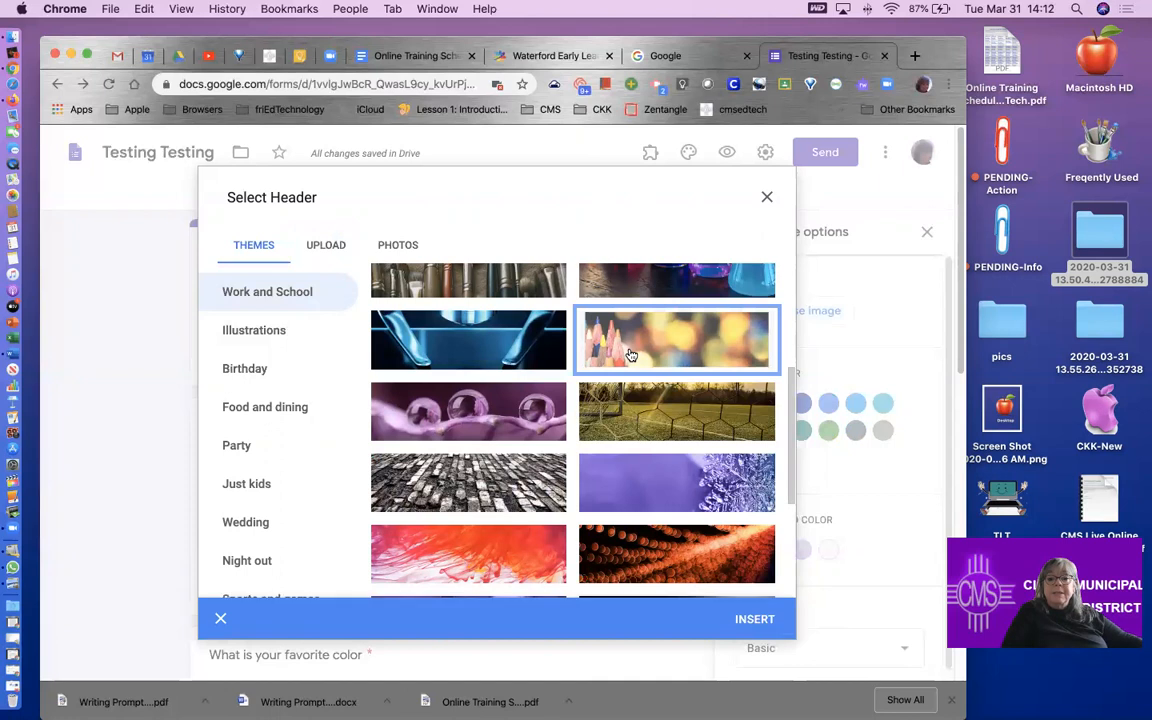
{"action": "left_click", "coordinate": [754, 620]}
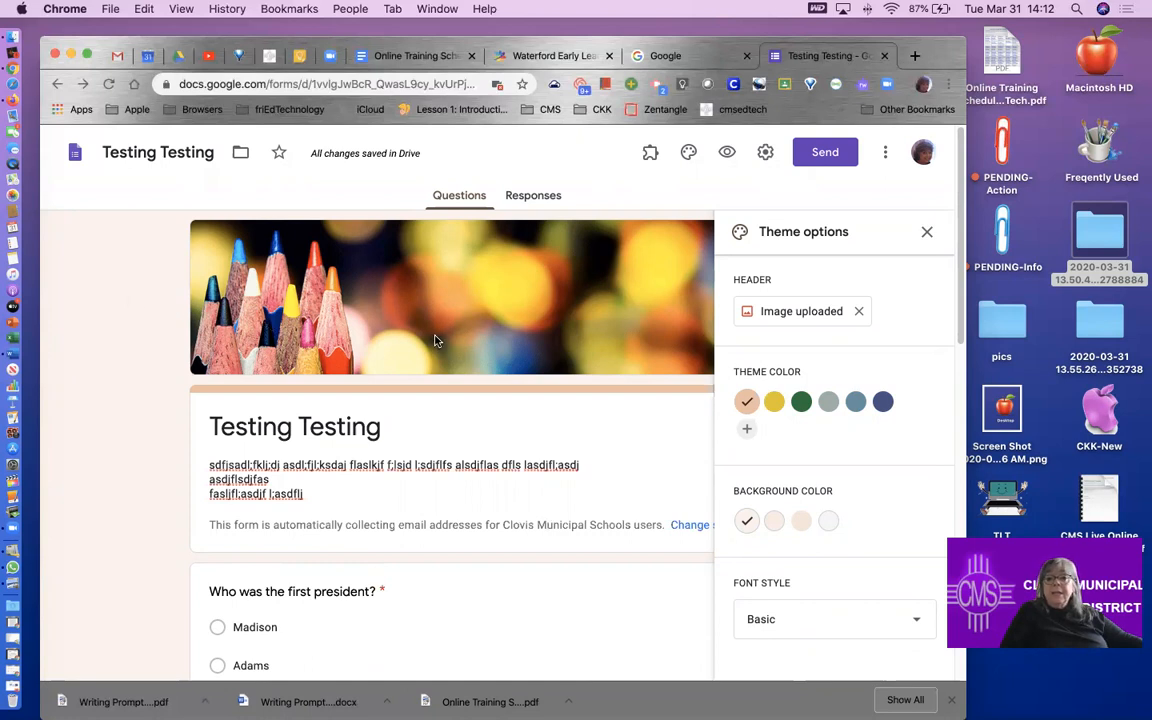
Step: Try the yellow and green theme colors, settle on slate blue, and apply its darkest blue-grey background shade
{"action": "left_click", "coordinate": [774, 402]}
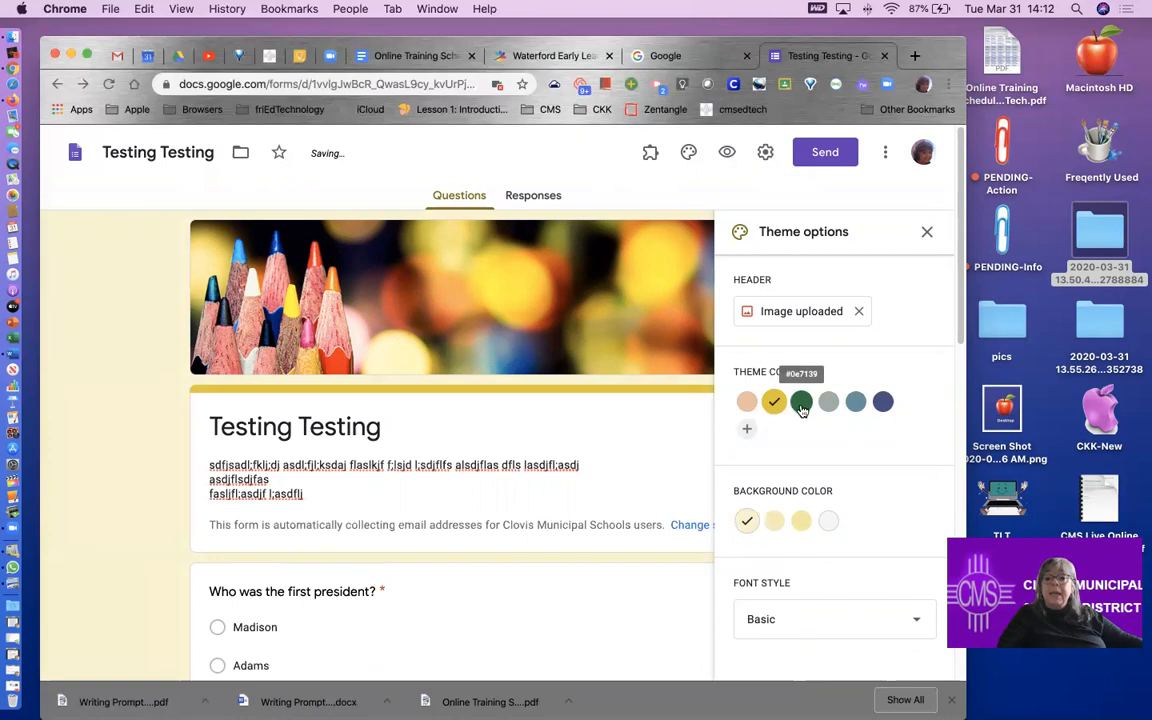
{"action": "left_click", "coordinate": [802, 404]}
{"action": "left_click", "coordinate": [855, 404]}
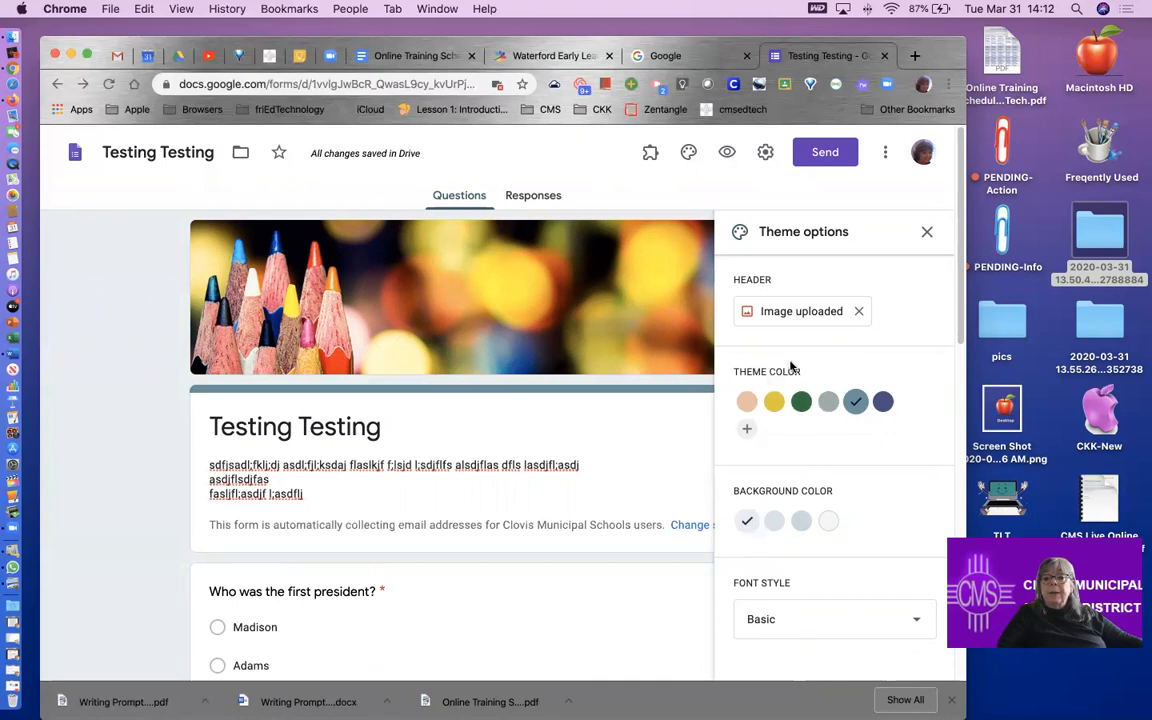
{"action": "left_click", "coordinate": [801, 521]}
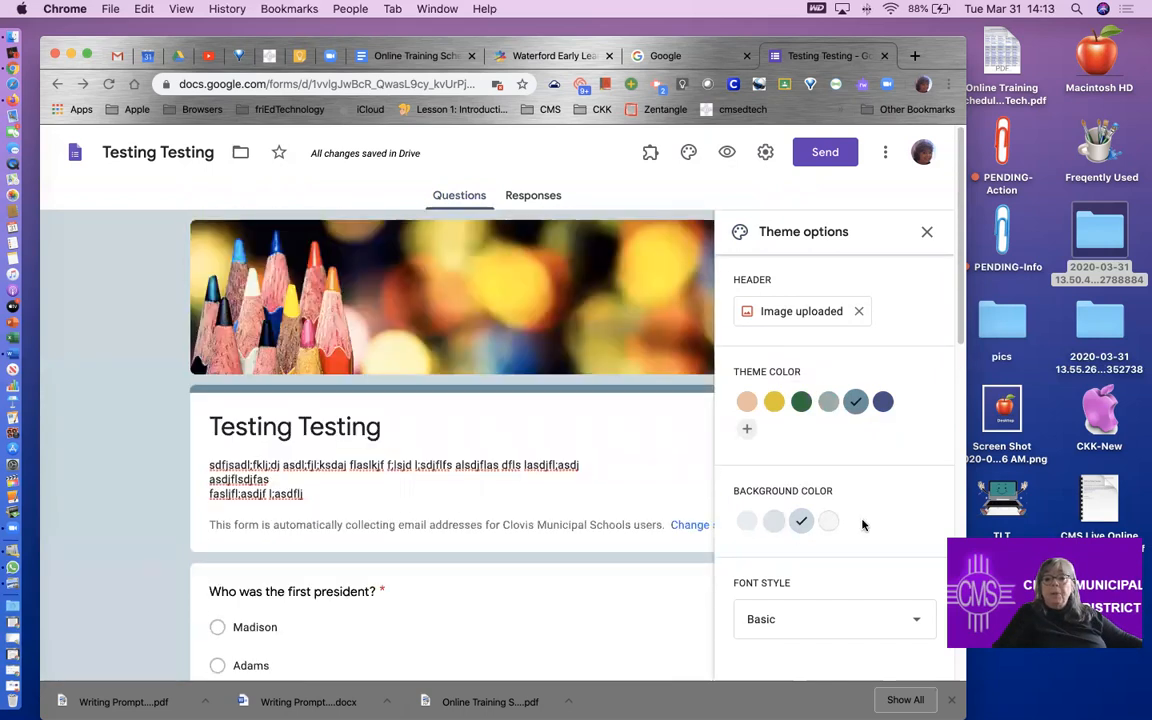
{"action": "scroll", "coordinate": [829, 468], "scroll_direction": "down", "scroll_amount": 1}
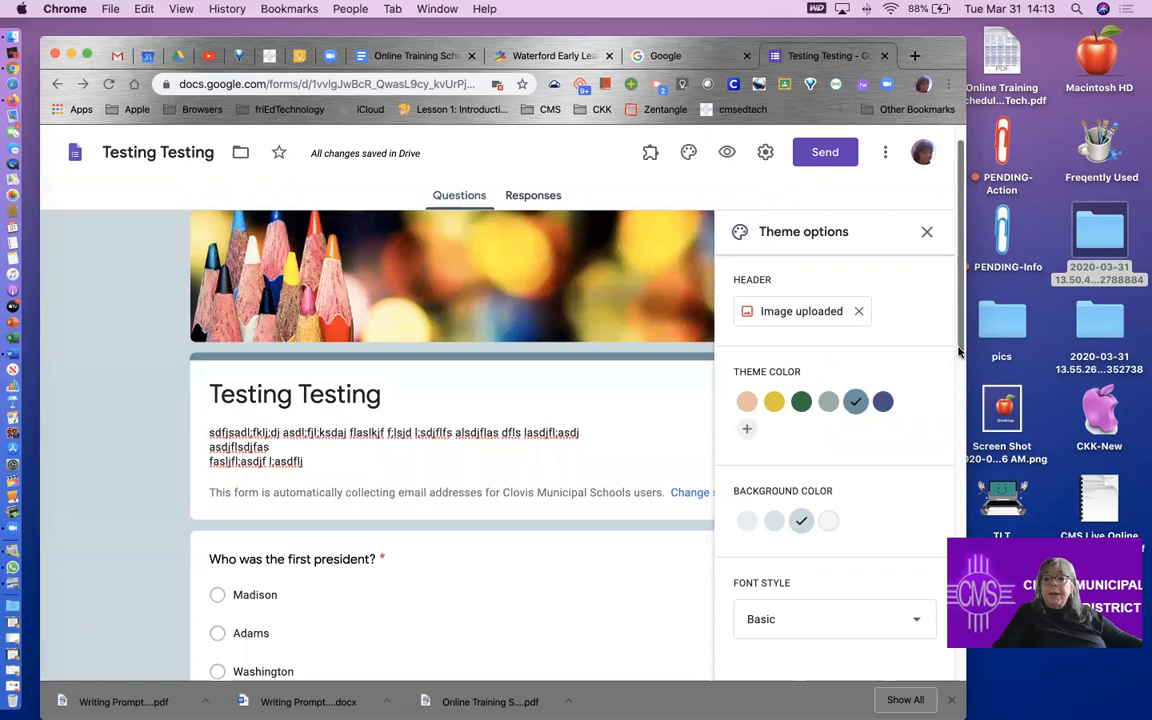
{"action": "scroll", "coordinate": [958, 350], "scroll_direction": "down", "scroll_amount": 2}
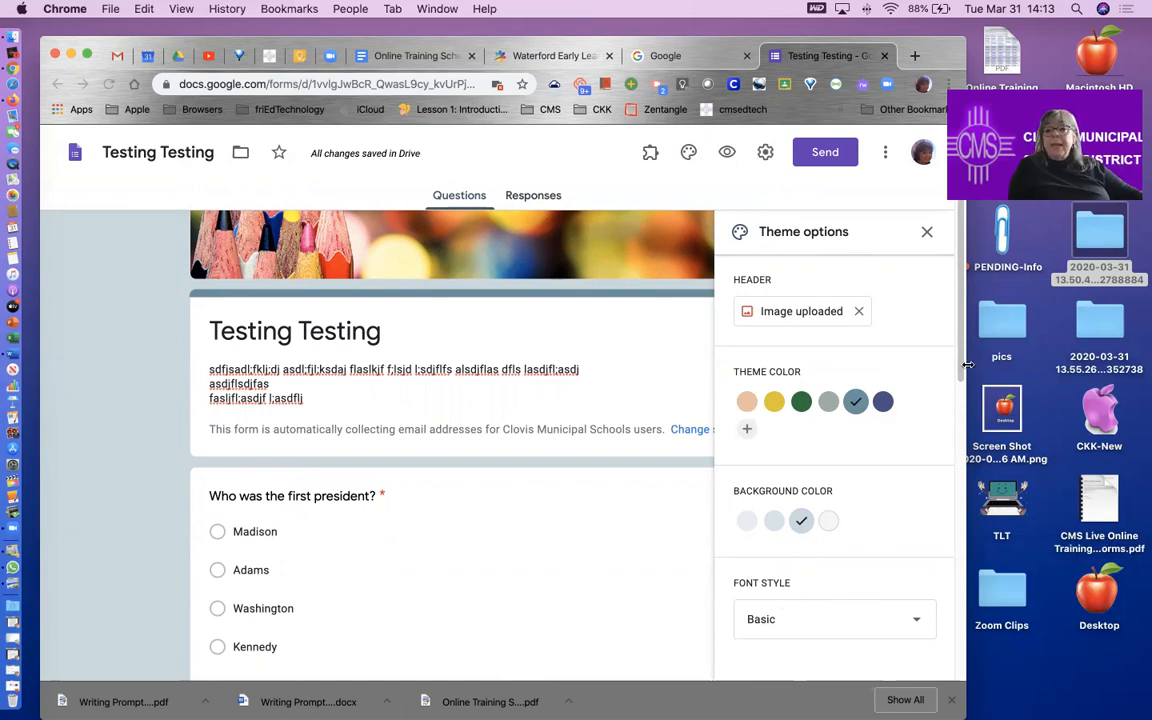
{"action": "scroll", "coordinate": [963, 378], "scroll_direction": "down", "scroll_amount": 1}
{"action": "scroll", "coordinate": [963, 378], "scroll_direction": "up", "scroll_amount": 3}
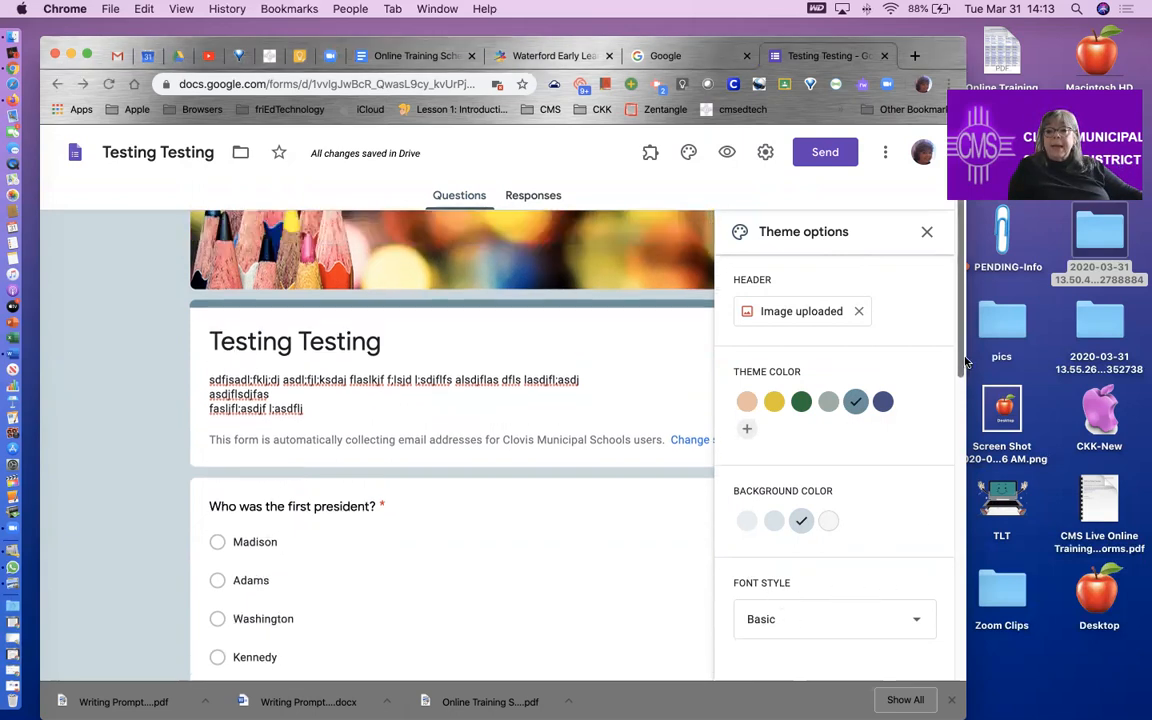
Step: Apply the Decorative font style and check how it looks on the form's title and questions
{"action": "left_click", "coordinate": [814, 621]}
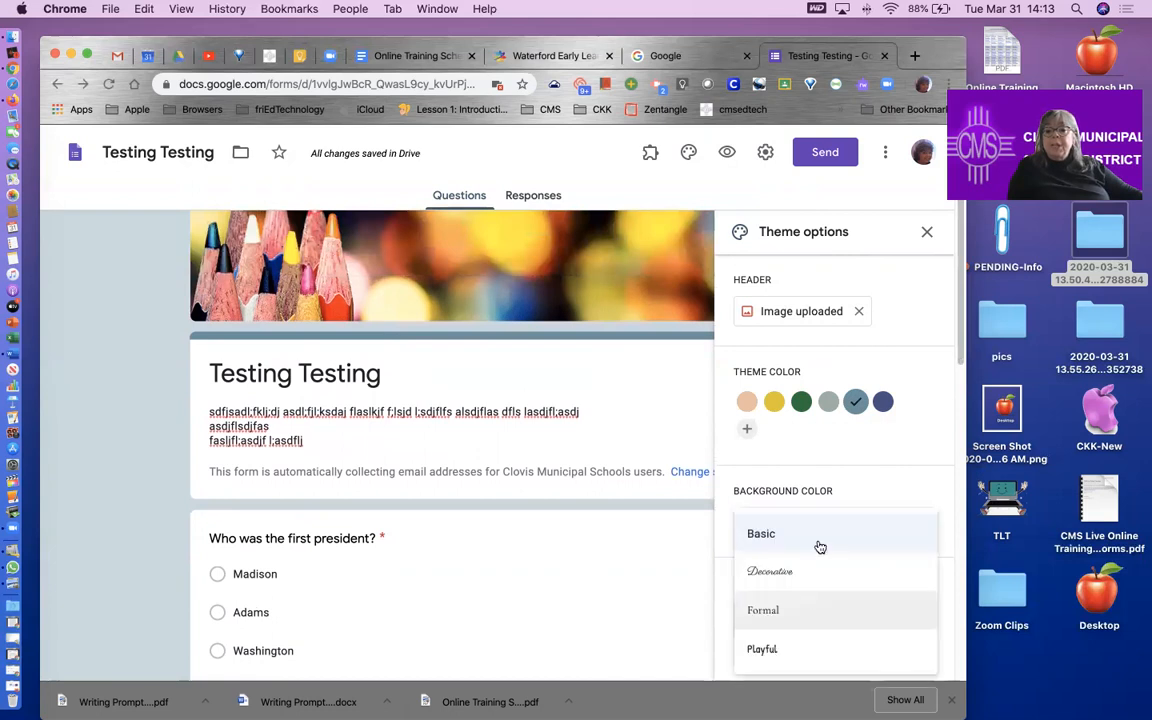
{"action": "left_click", "coordinate": [776, 577]}
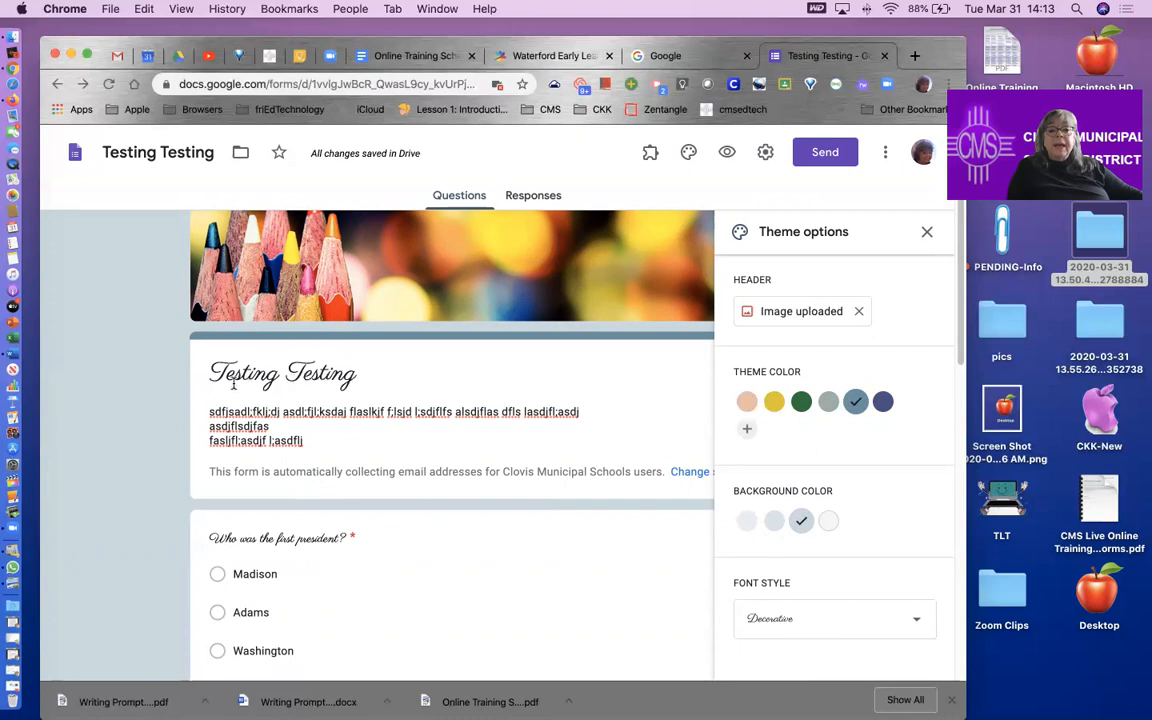
{"action": "scroll", "coordinate": [318, 550], "scroll_direction": "down", "scroll_amount": 5}
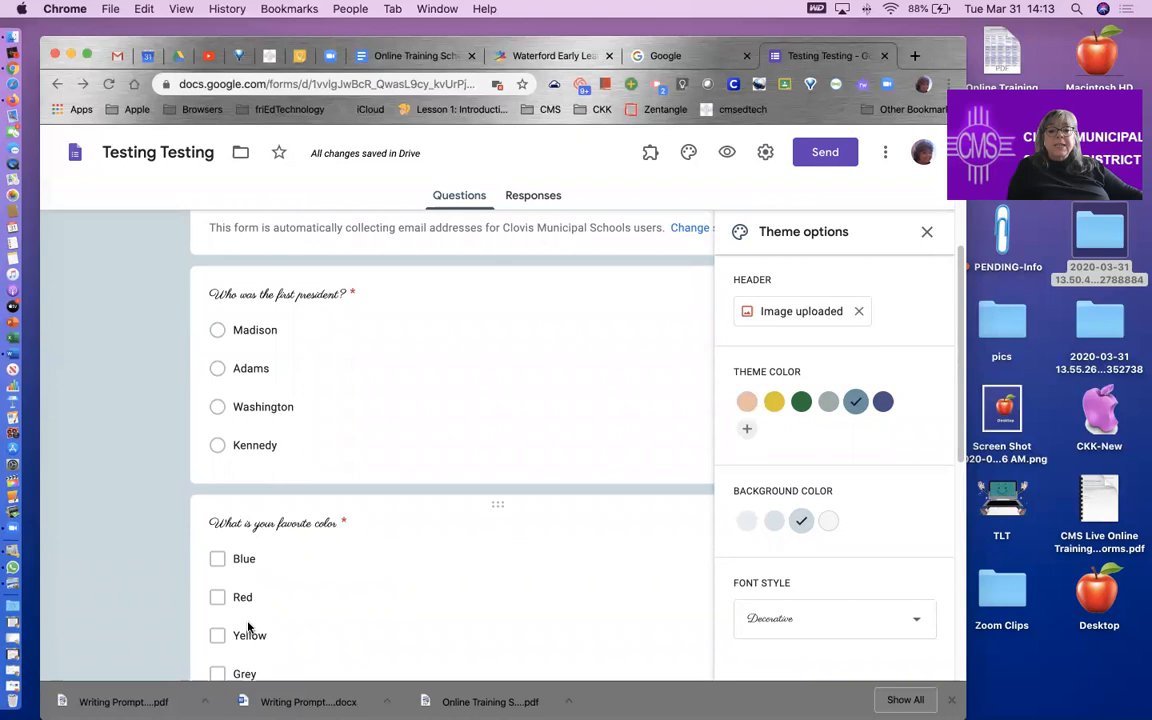
{"action": "scroll", "coordinate": [297, 497], "scroll_direction": "up", "scroll_amount": 5}
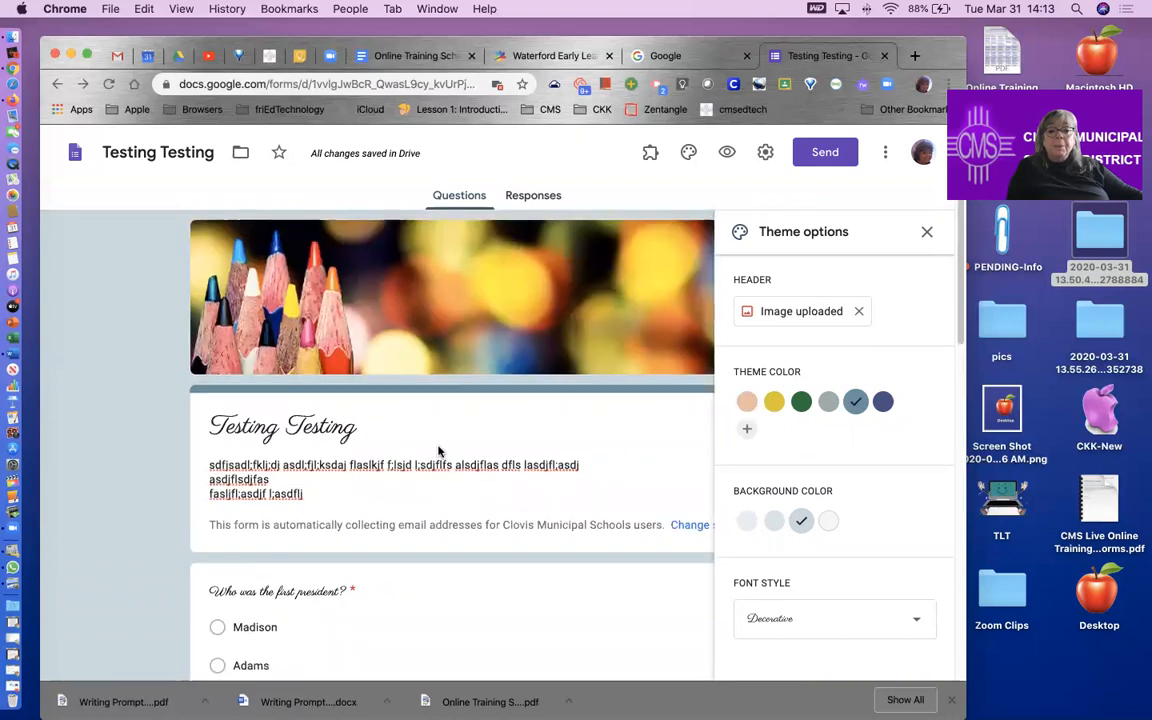
Step: Try the Formal and Playful font styles, return the form to Basic, and close the theme options
{"action": "left_click", "coordinate": [787, 626]}
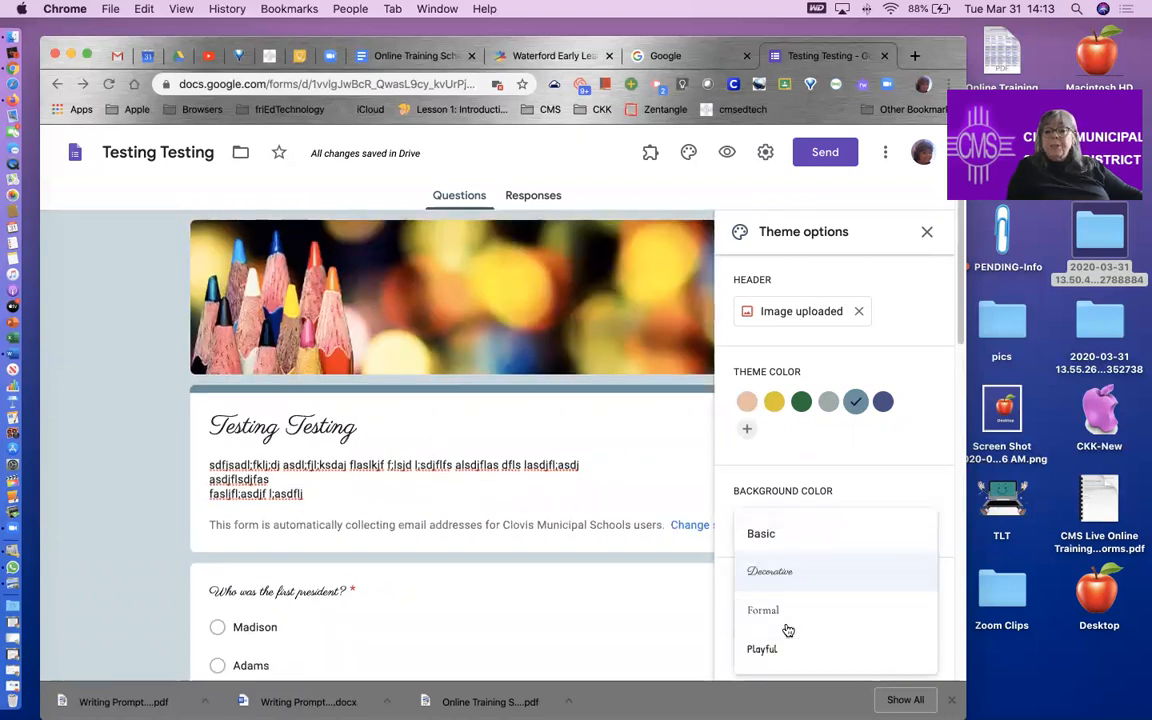
{"action": "left_click", "coordinate": [783, 620]}
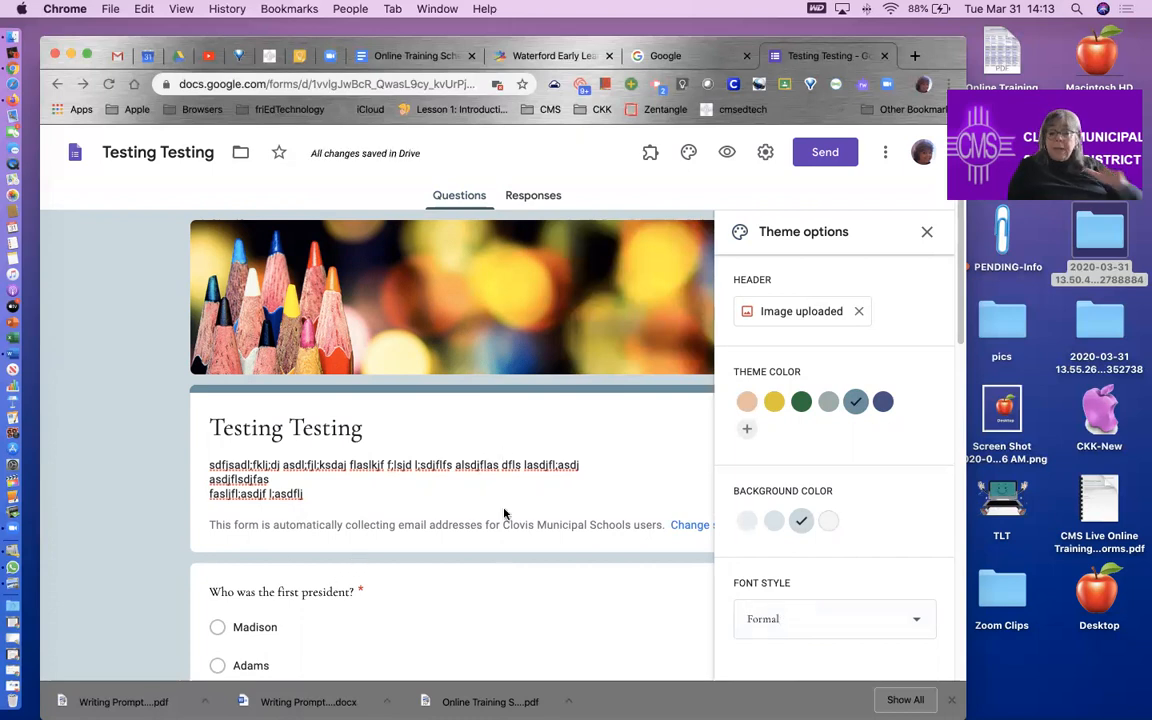
{"action": "left_click", "coordinate": [785, 625]}
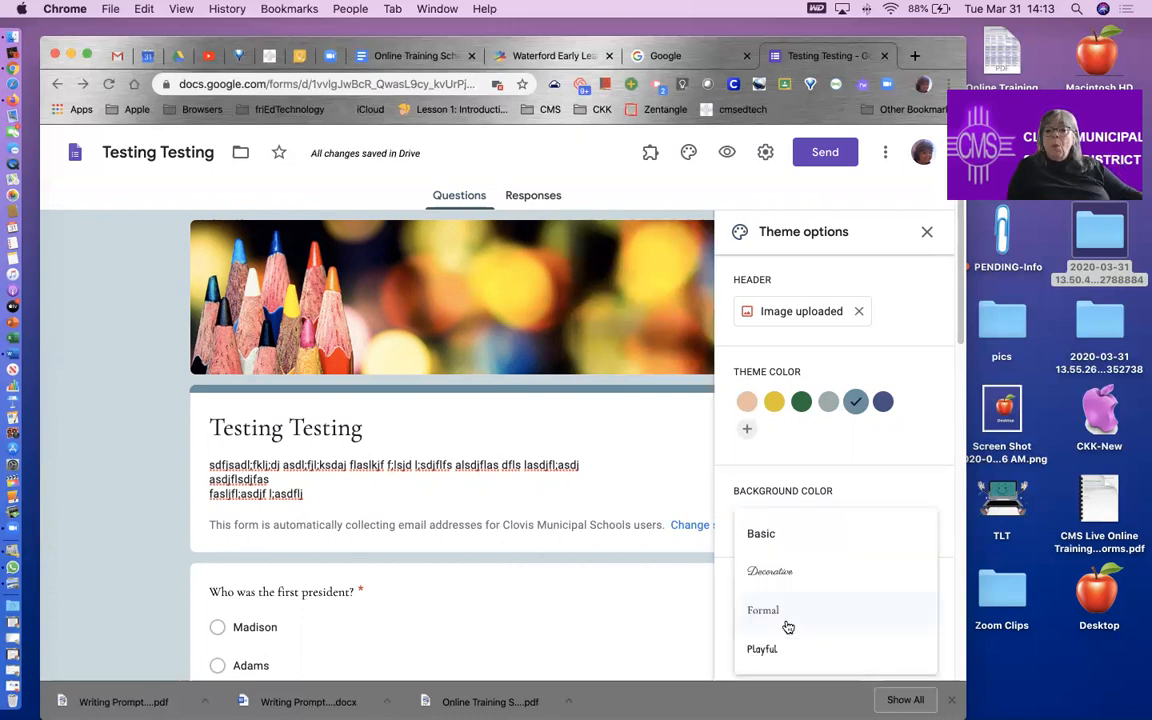
{"action": "left_click", "coordinate": [765, 651]}
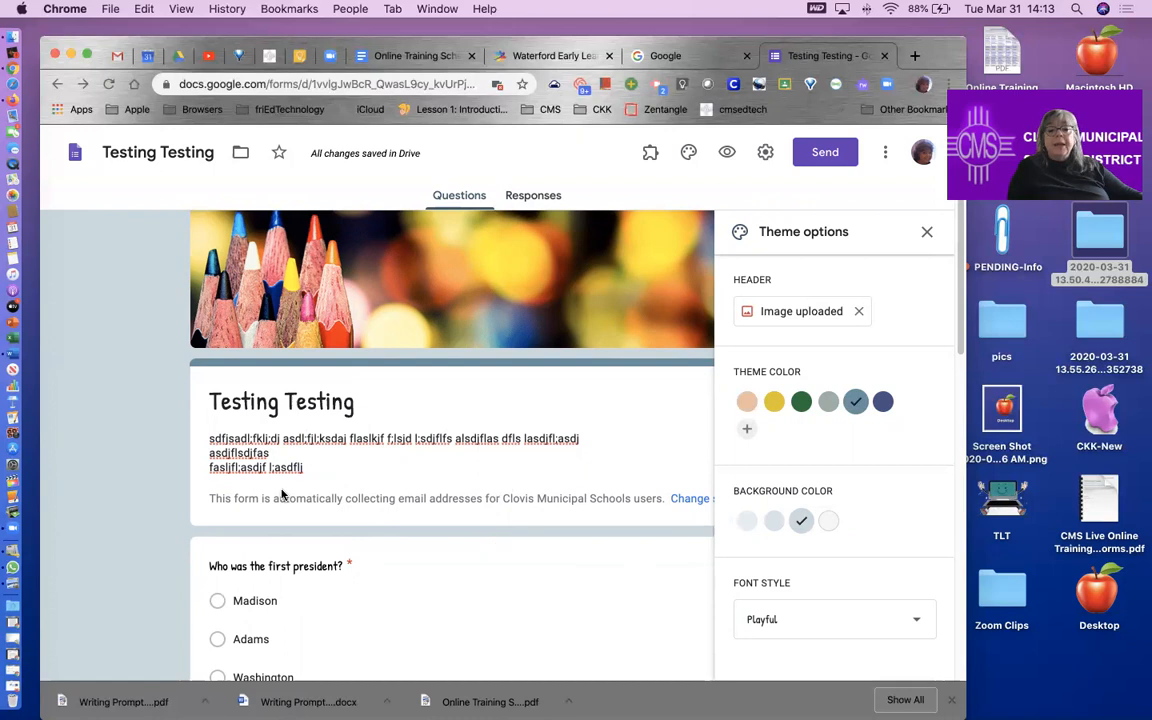
{"action": "left_click", "coordinate": [826, 617]}
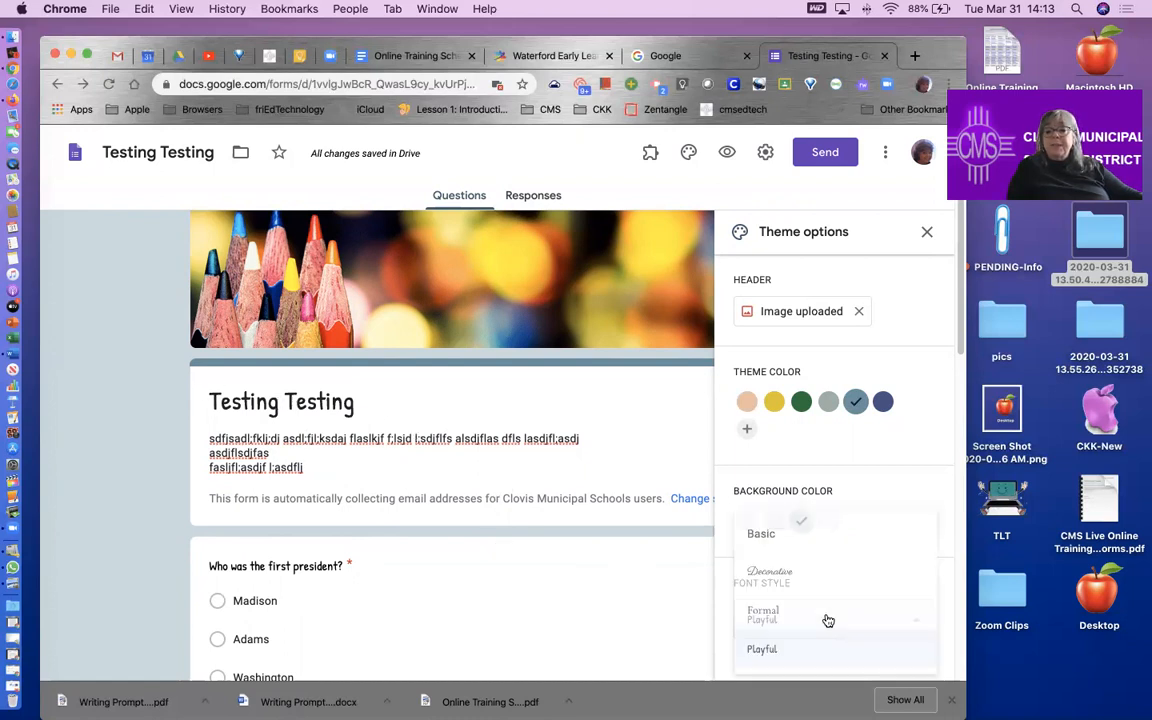
{"action": "left_click", "coordinate": [814, 548]}
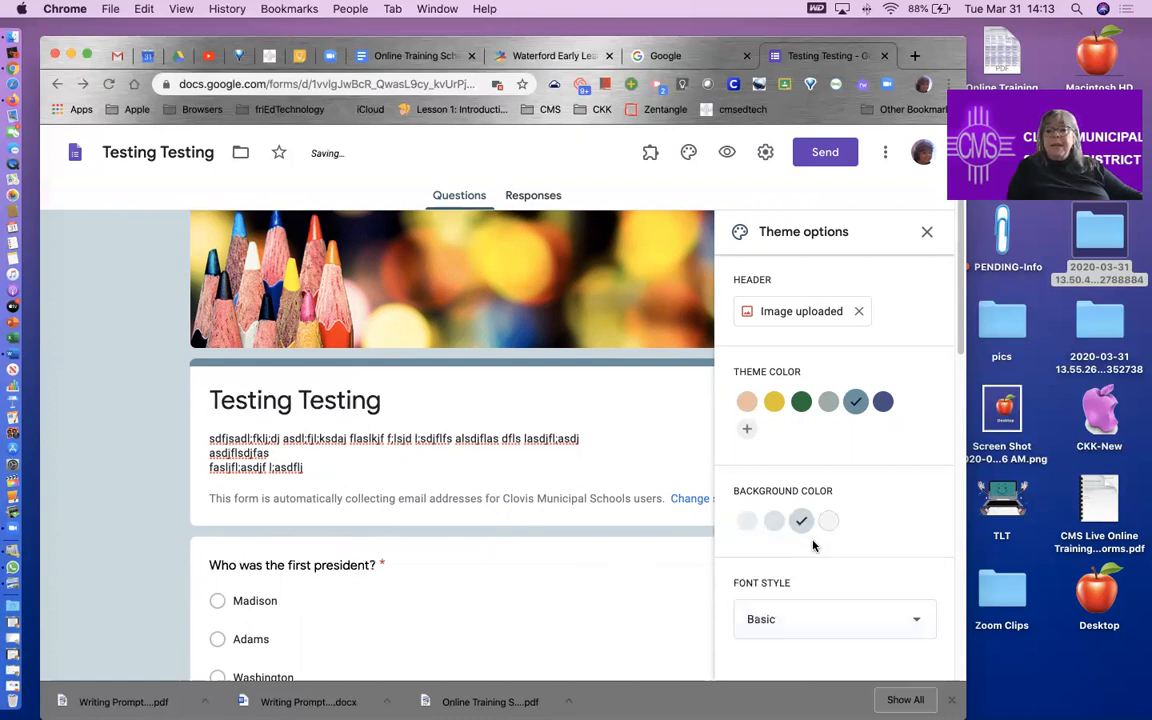
{"action": "left_click", "coordinate": [928, 235]}
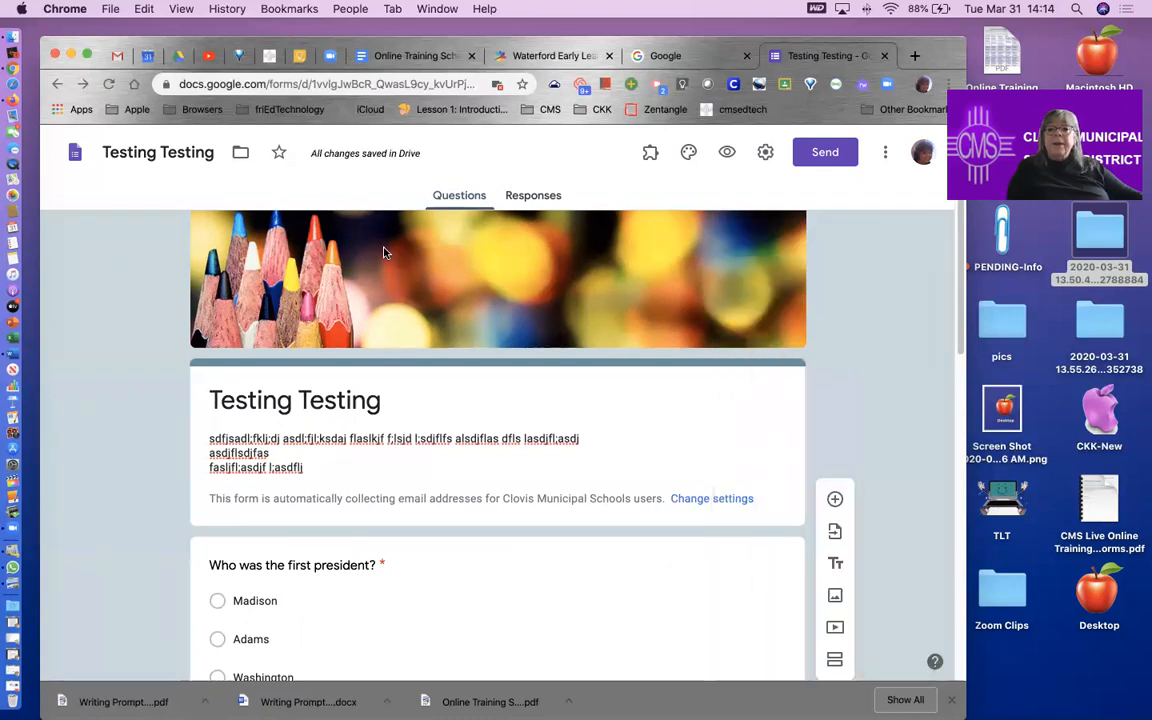
Step: Remove the colored pencils header image and recolor the form with the dark blue theme color and its darkest background shade
{"action": "left_click", "coordinate": [688, 155]}
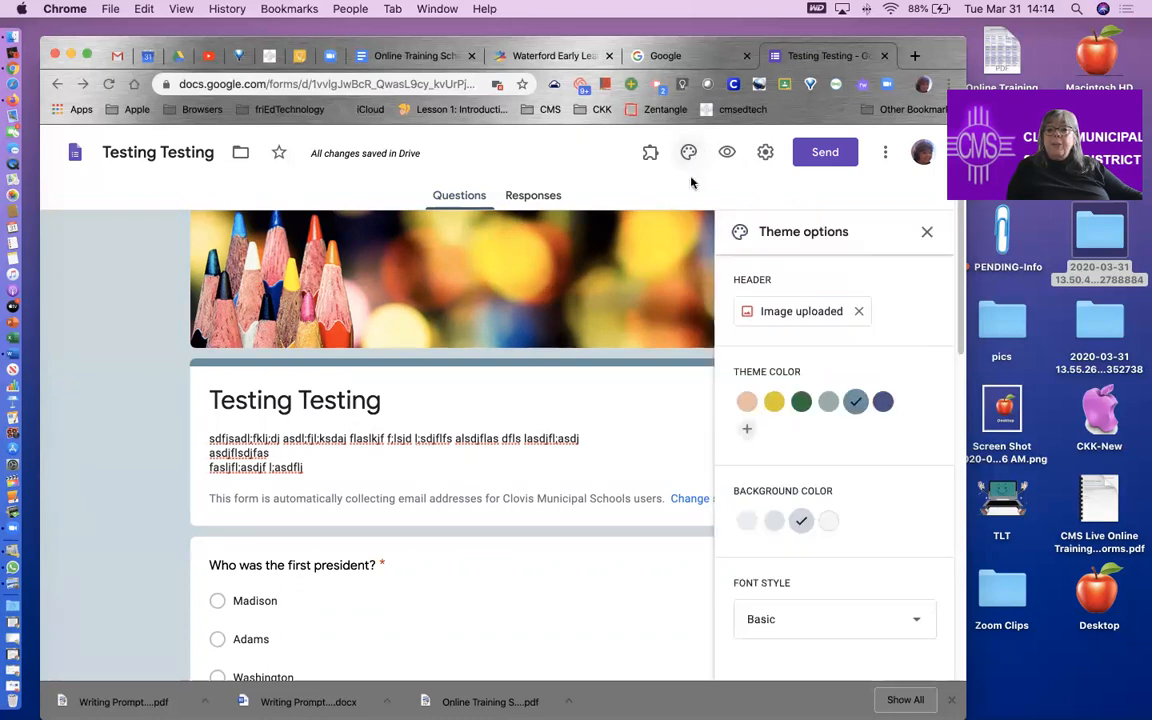
{"action": "left_click", "coordinate": [858, 311]}
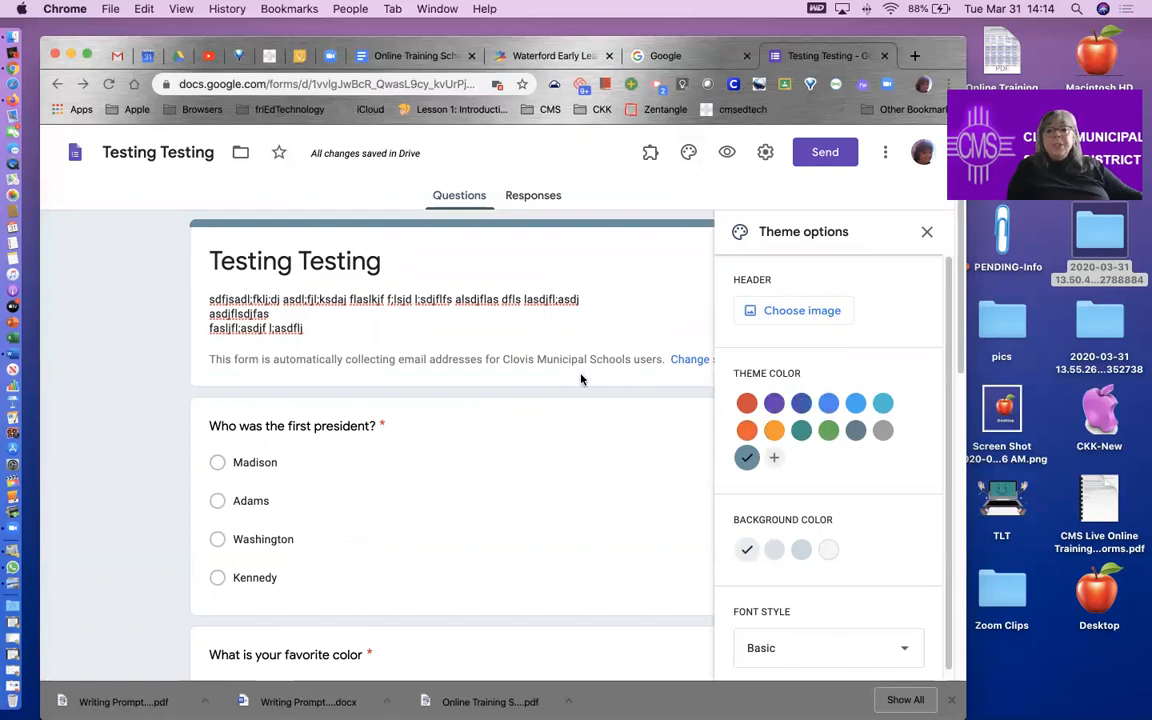
{"action": "left_click", "coordinate": [801, 404]}
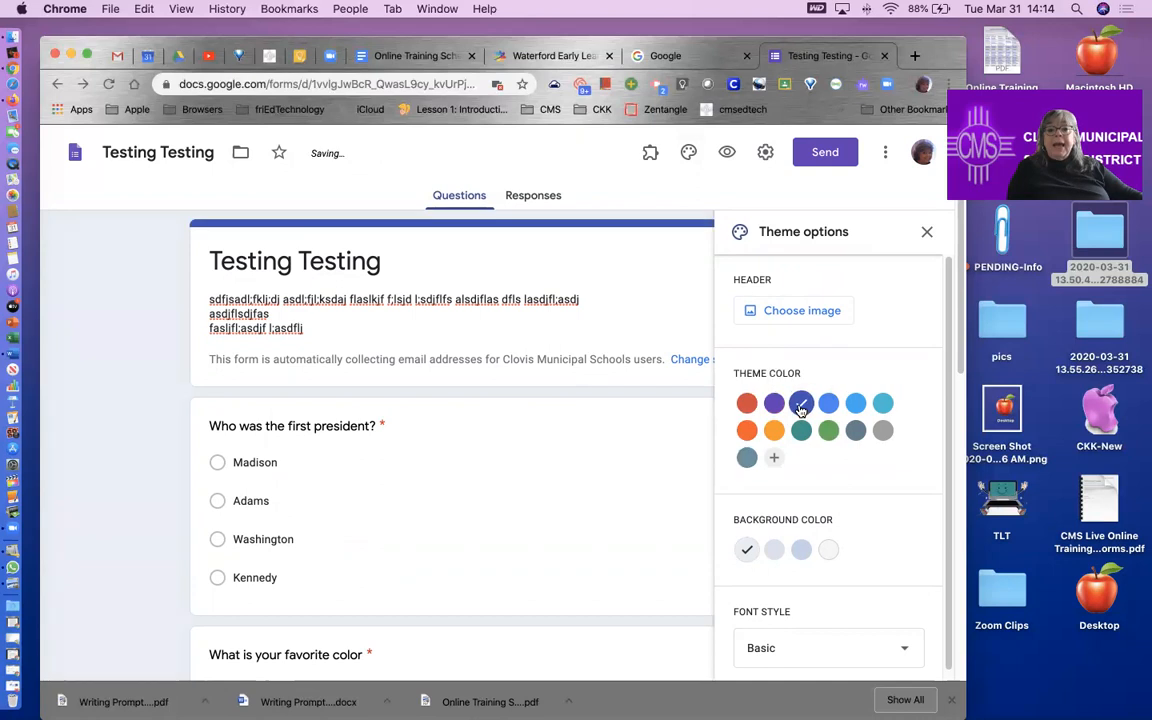
{"action": "left_click", "coordinate": [801, 549]}
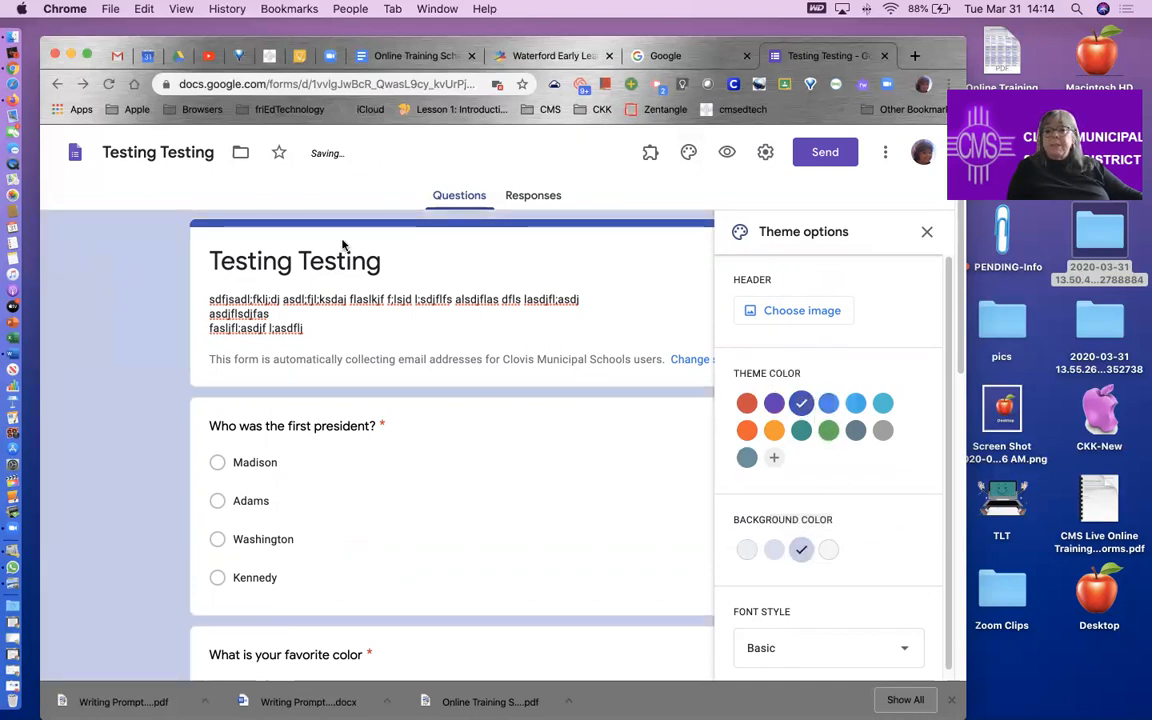
Step: Insert the purple frosted-branch image from the Work and School themes as the form's header
{"action": "left_click", "coordinate": [785, 314]}
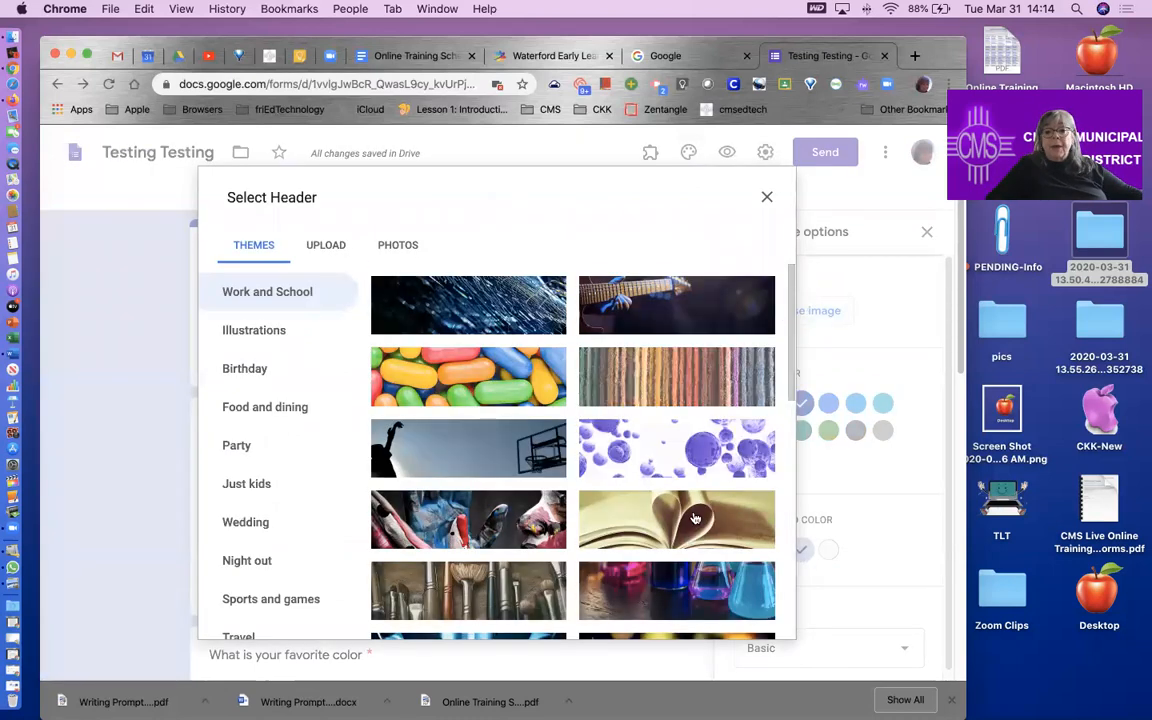
{"action": "scroll", "coordinate": [688, 500], "scroll_direction": "down", "scroll_amount": 10}
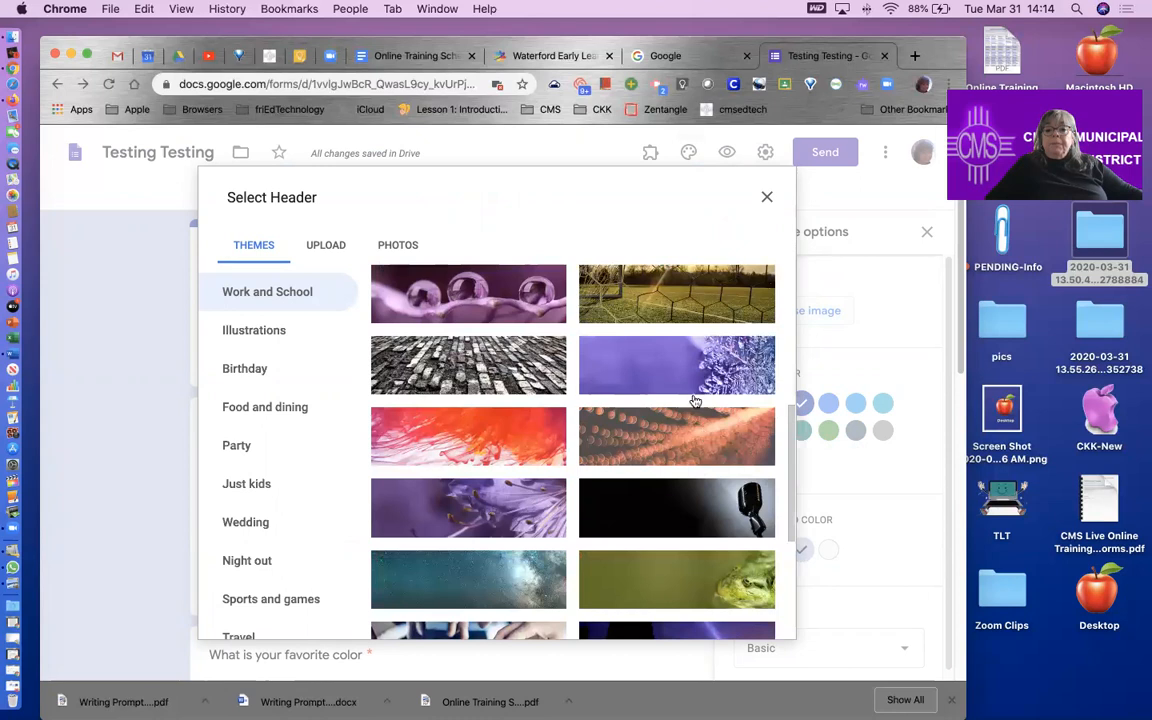
{"action": "left_click", "coordinate": [664, 364]}
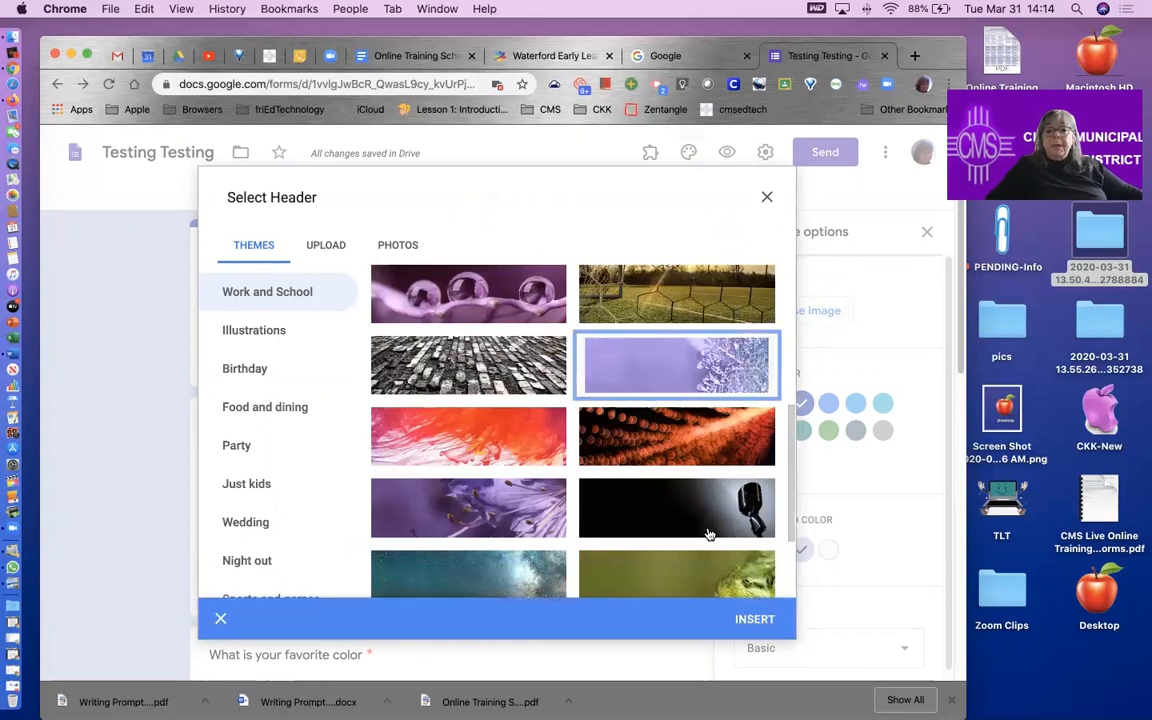
{"action": "left_click", "coordinate": [752, 620]}
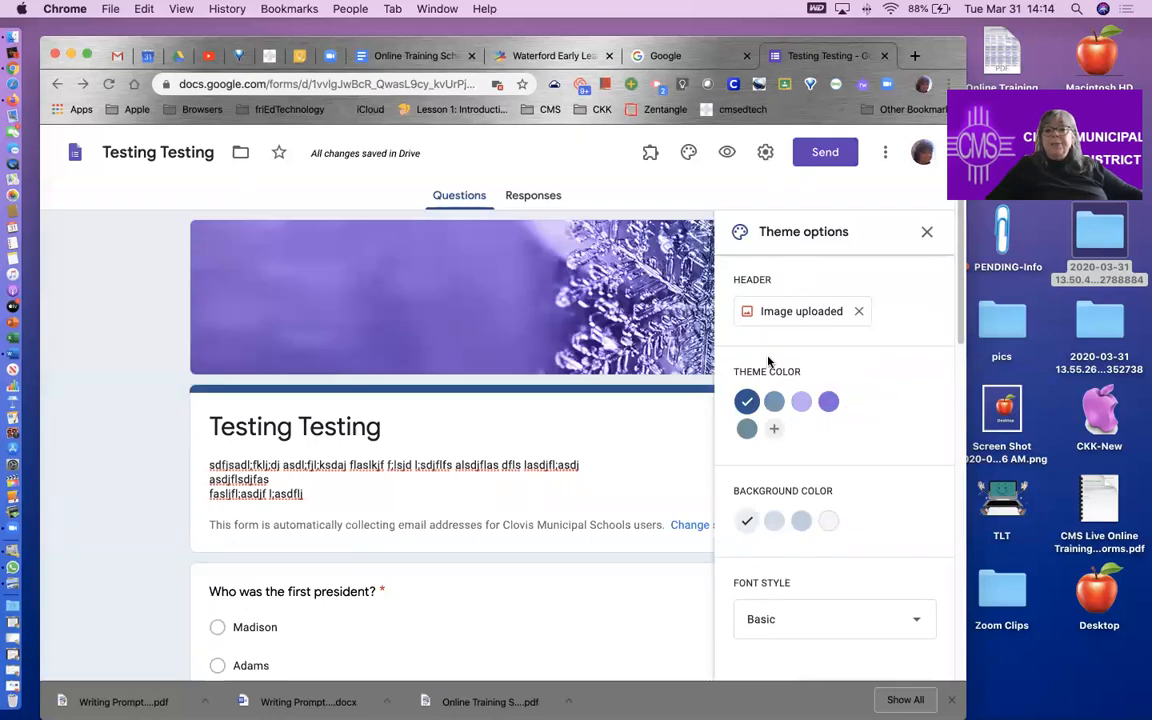
Step: Try the grey-blue theme color #7993ab, settle on the purple theme color #8662d4, and close the theme options
{"action": "left_click", "coordinate": [829, 403]}
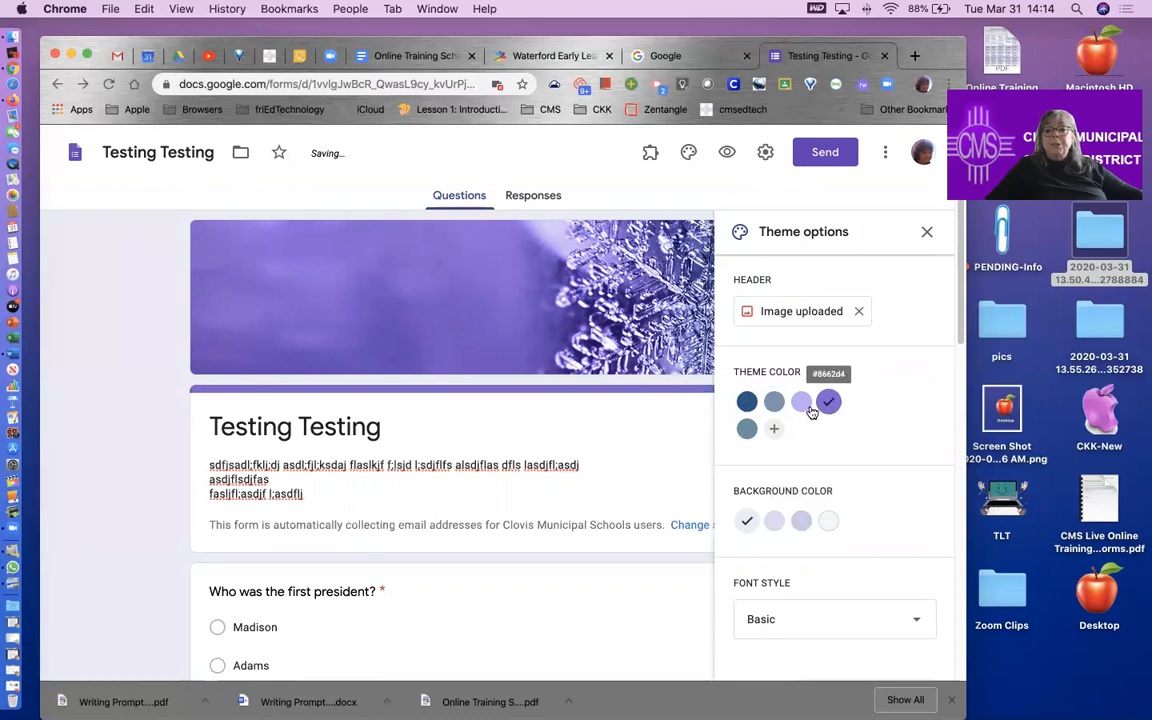
{"action": "left_click", "coordinate": [776, 403]}
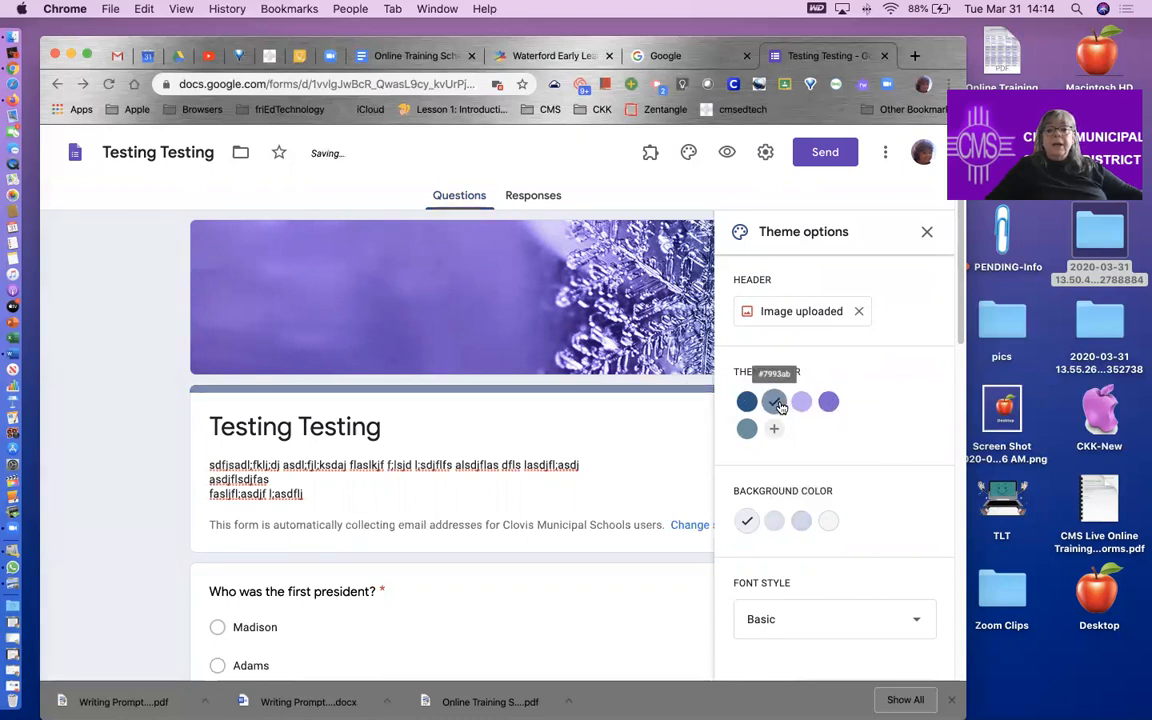
{"action": "left_click", "coordinate": [829, 402]}
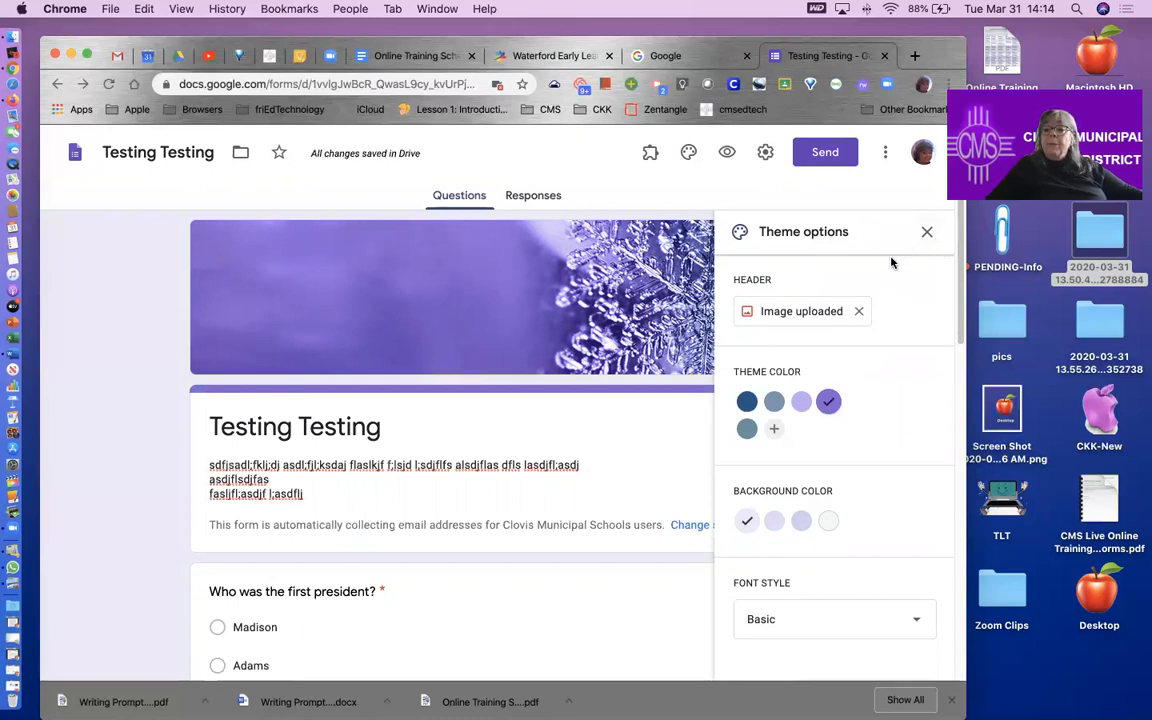
{"action": "left_click", "coordinate": [928, 233]}
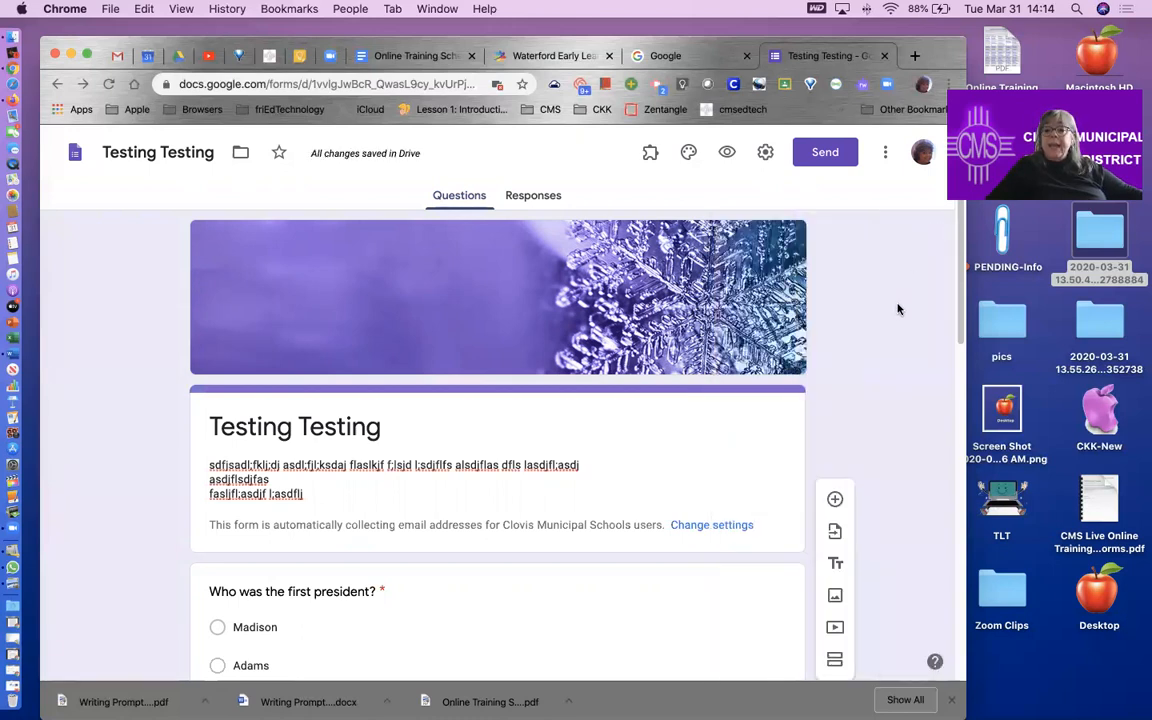
Step: Look over the form's header, title and questions with the purple theme applied
{"action": "scroll", "coordinate": [653, 517], "scroll_direction": "down", "scroll_amount": 4}
{"action": "scroll", "coordinate": [650, 519], "scroll_direction": "up", "scroll_amount": 4}
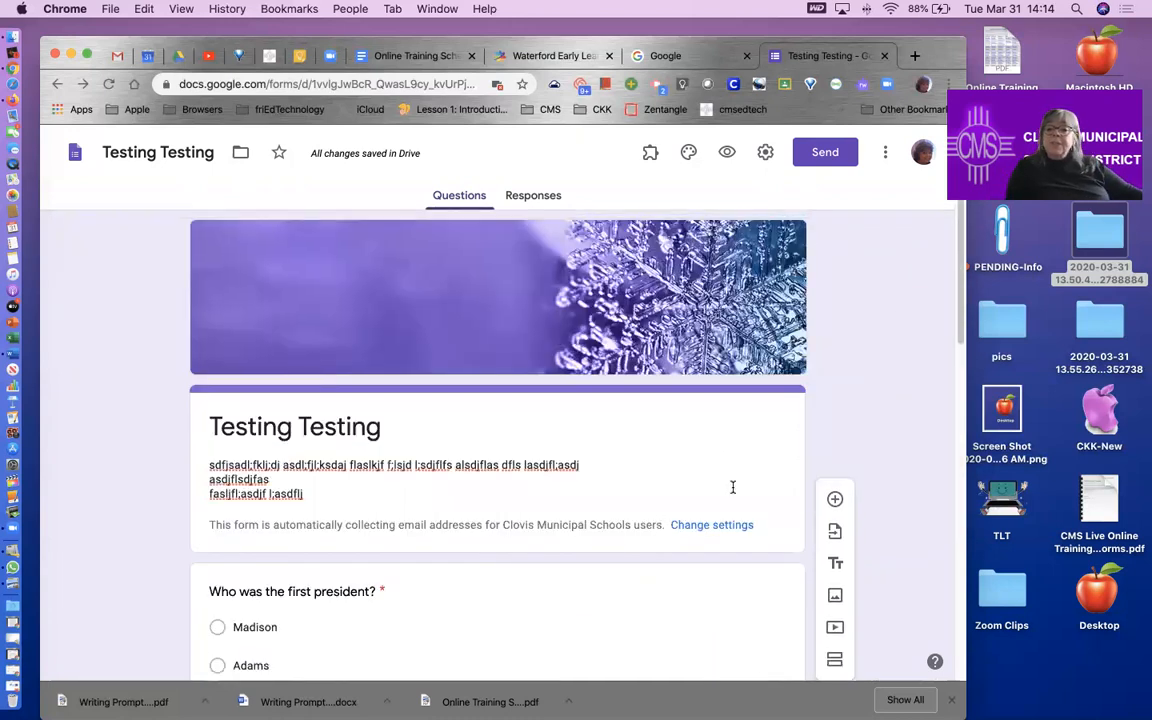
{"action": "scroll", "coordinate": [735, 484], "scroll_direction": "down", "scroll_amount": 3}
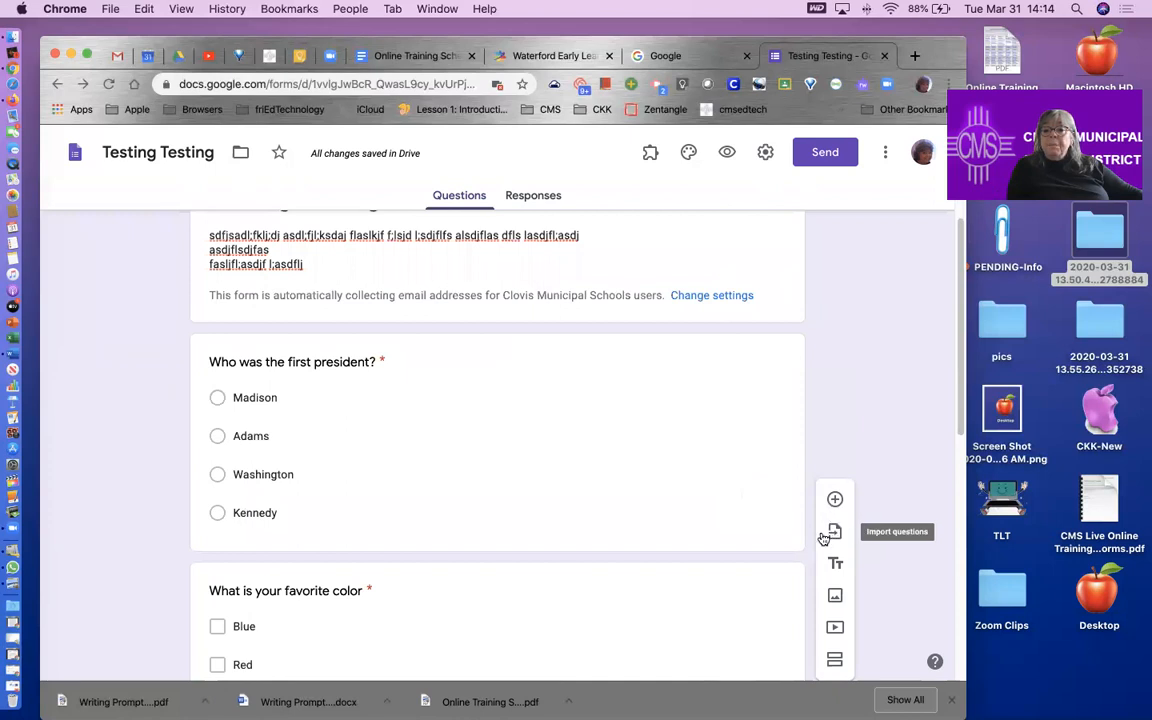
{"action": "scroll", "coordinate": [774, 512], "scroll_direction": "down", "scroll_amount": 2}
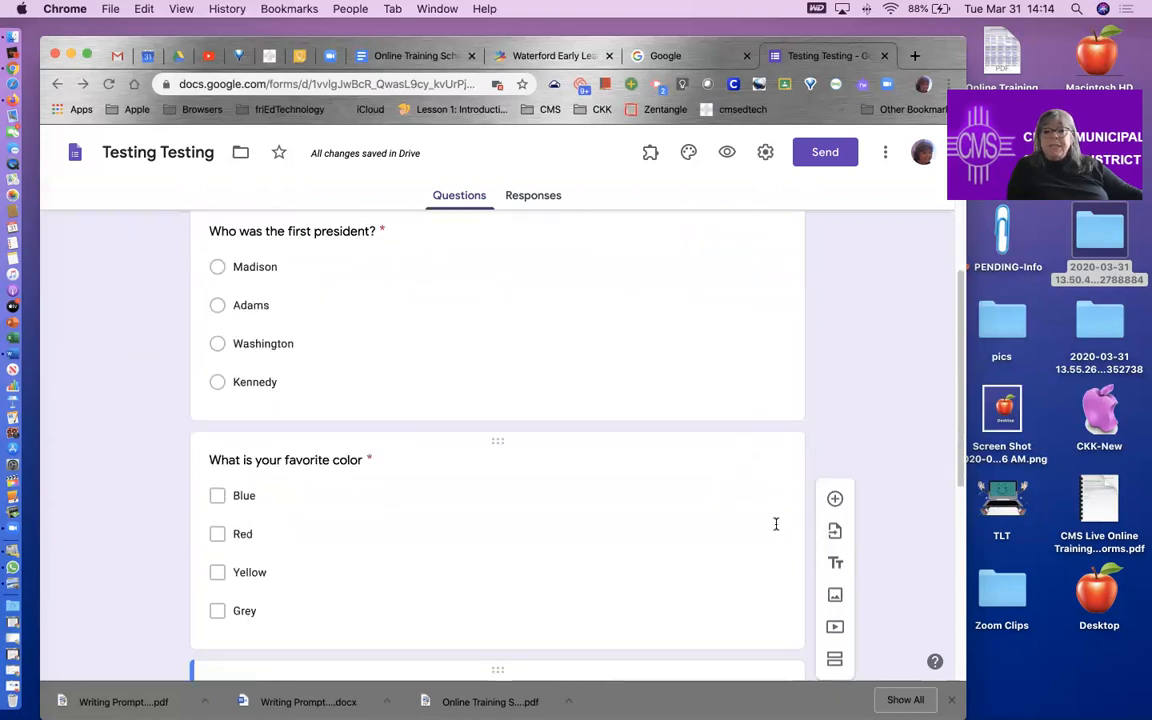
{"action": "scroll", "coordinate": [777, 527], "scroll_direction": "up", "scroll_amount": 5}
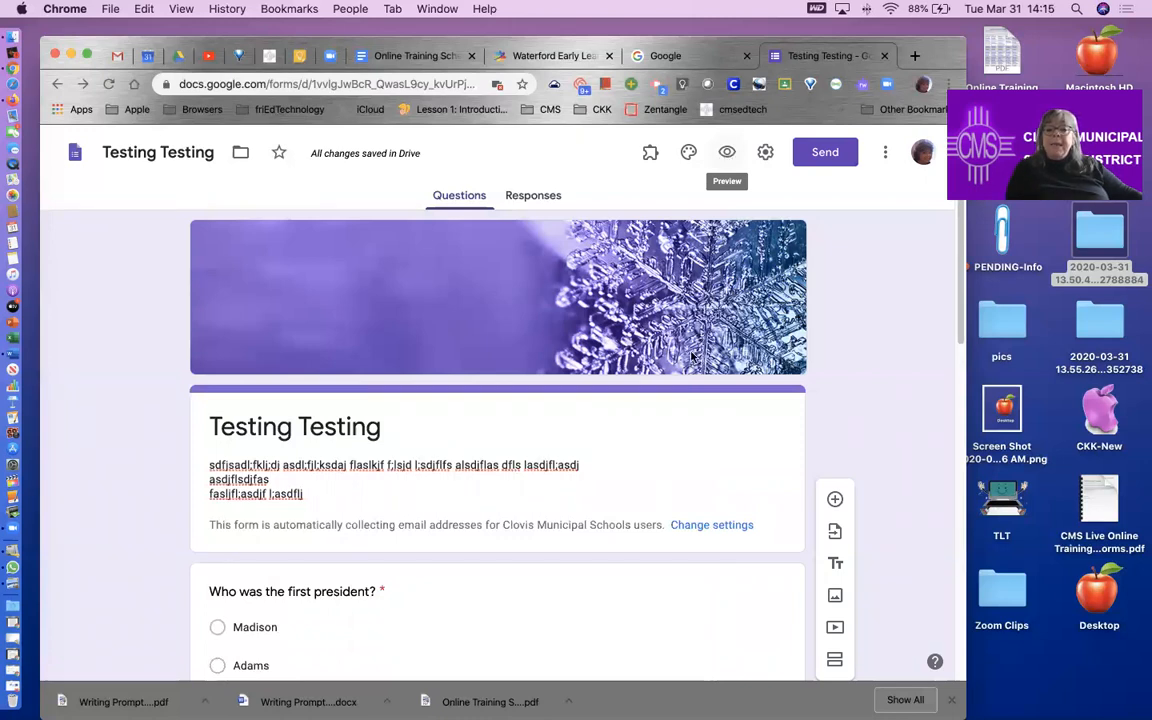
{"action": "scroll", "coordinate": [505, 435], "scroll_direction": "down", "scroll_amount": 2}
{"action": "scroll", "coordinate": [505, 435], "scroll_direction": "up", "scroll_amount": 2}
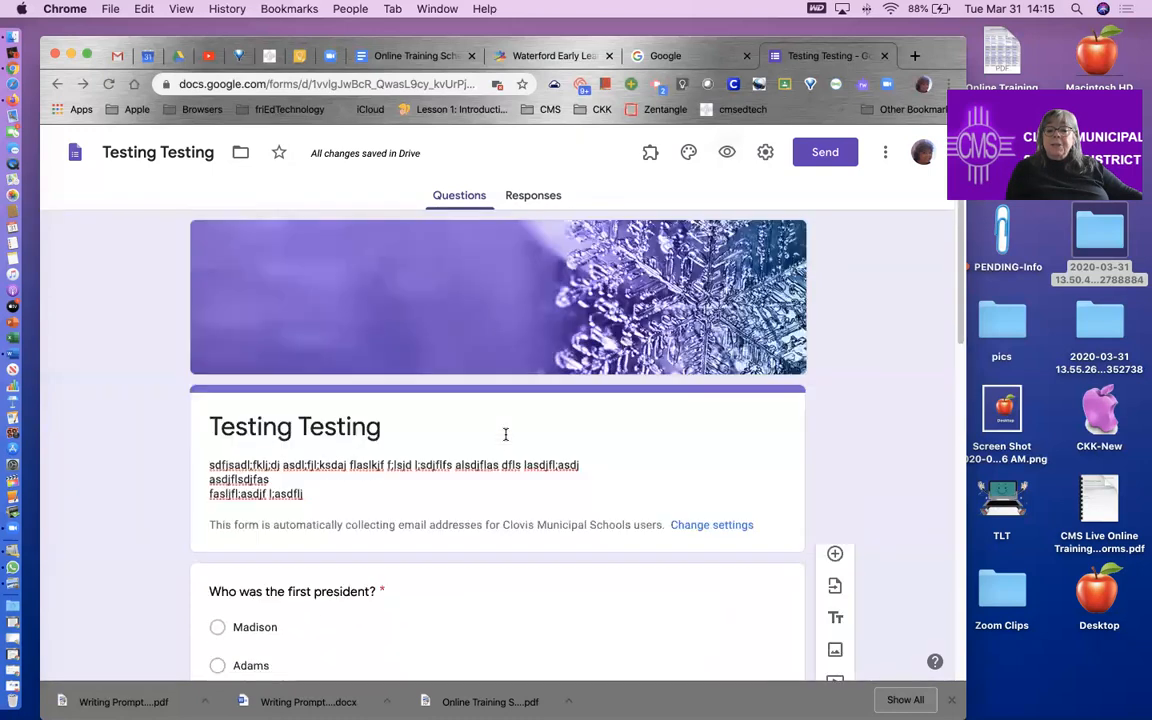
{"action": "scroll", "coordinate": [505, 435], "scroll_direction": "down", "scroll_amount": 3}
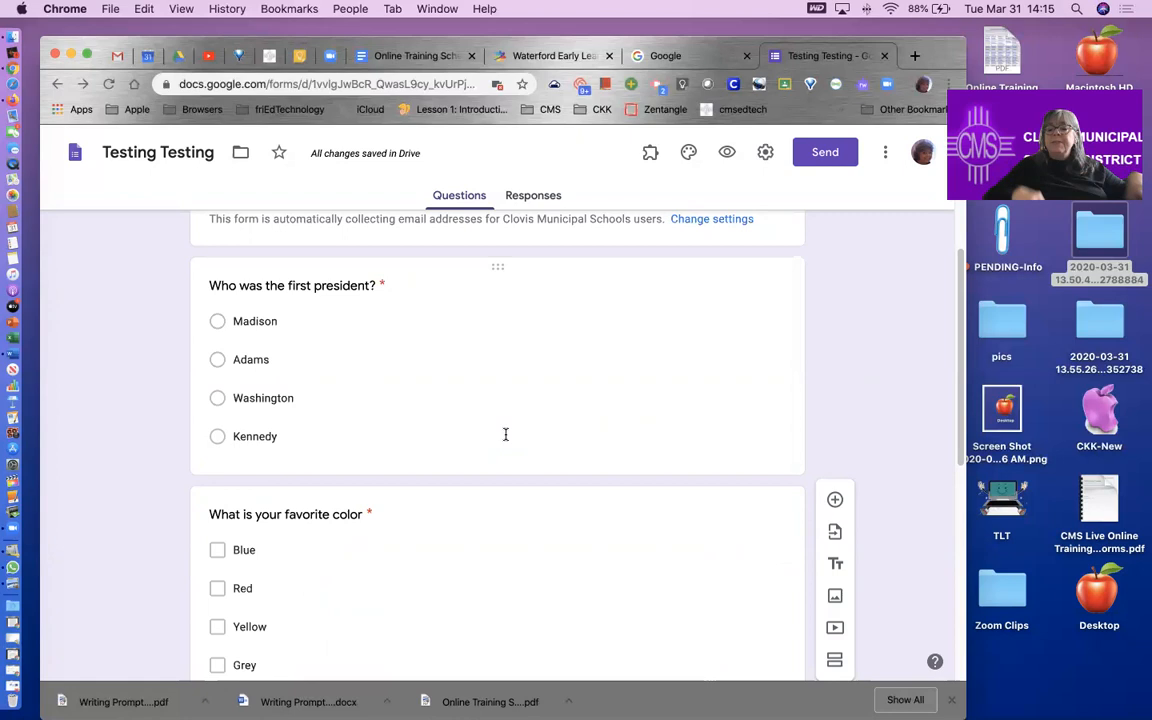
Step: Preview the form as a respondent and answer the first president question with Washington
{"action": "left_click", "coordinate": [727, 152]}
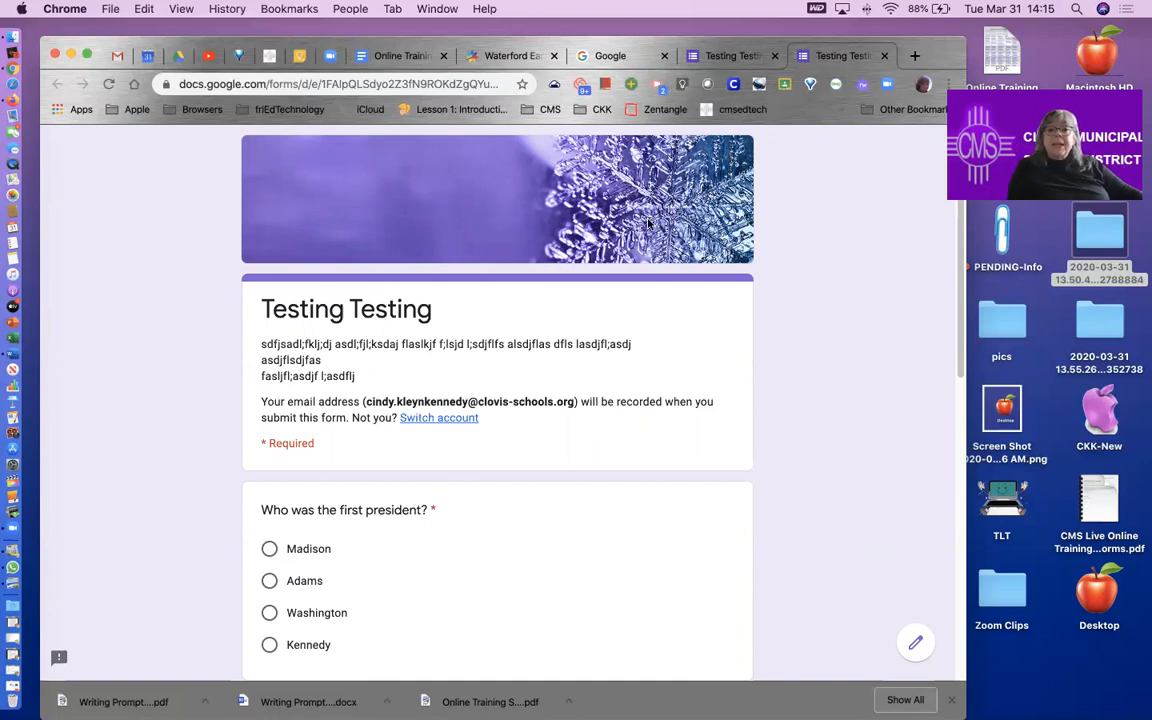
{"action": "scroll", "coordinate": [498, 354], "scroll_direction": "down", "scroll_amount": 3}
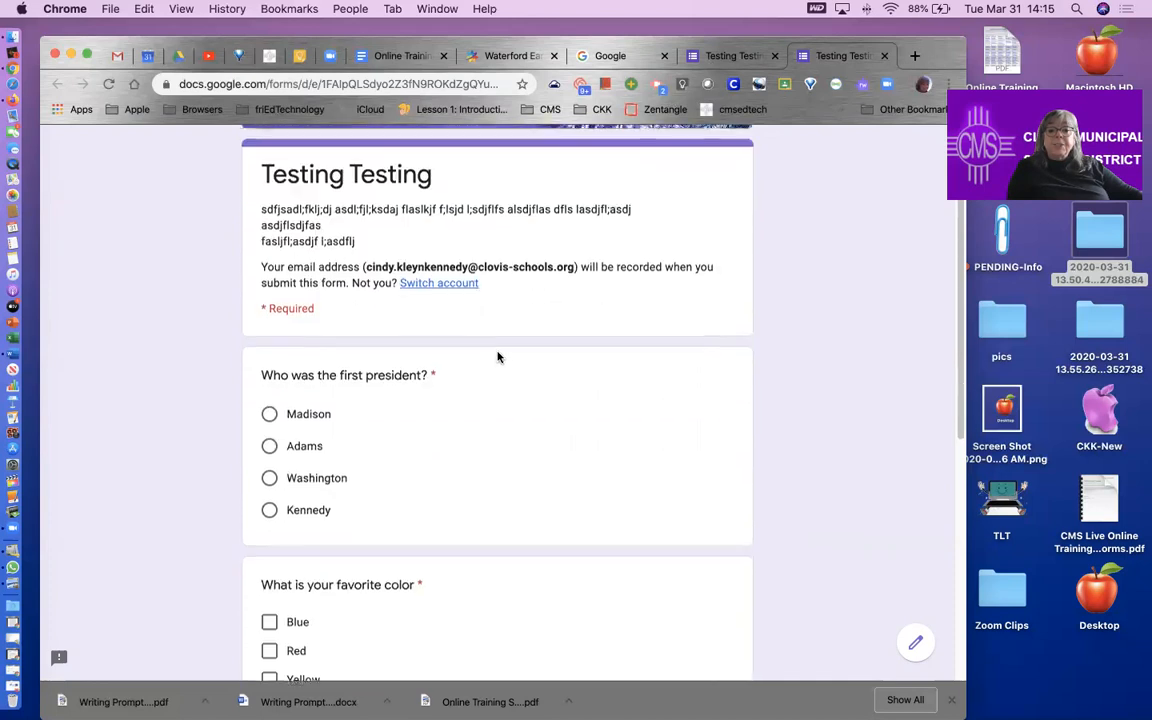
{"action": "scroll", "coordinate": [462, 339], "scroll_direction": "down", "scroll_amount": 2}
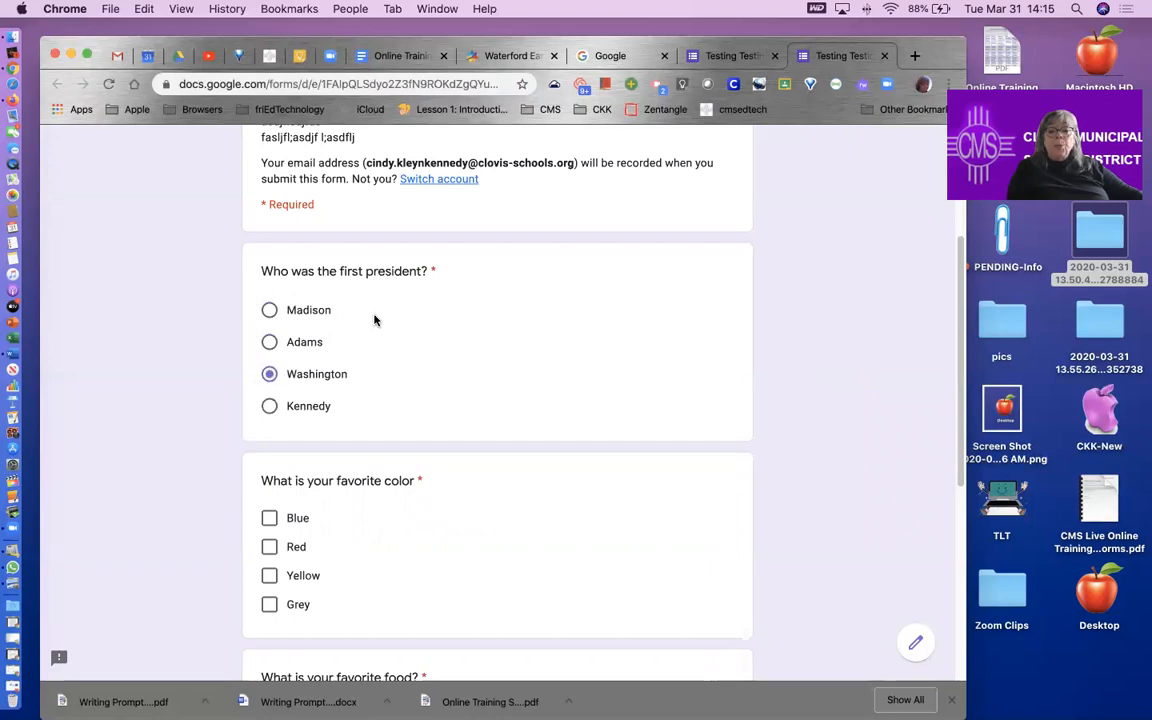
Step: Answer the favorite color question with Blue and Yellow, selecting Grey briefly and clearing it again
{"action": "scroll", "coordinate": [410, 455], "scroll_direction": "down", "scroll_amount": 2}
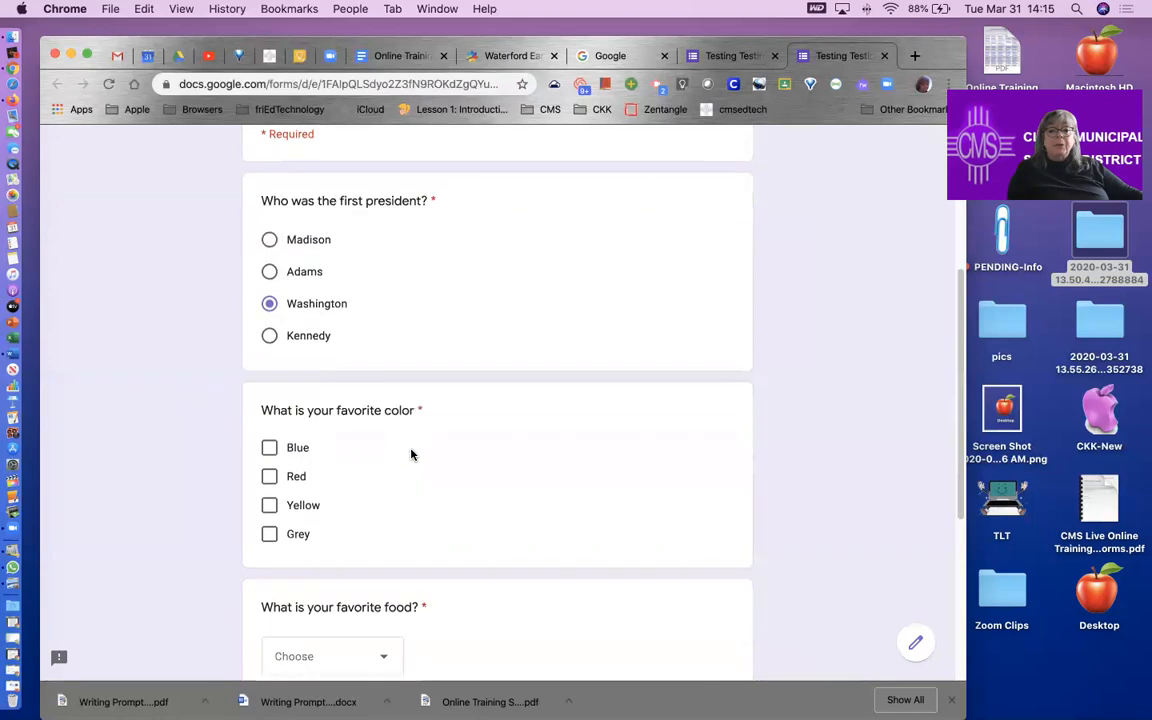
{"action": "scroll", "coordinate": [410, 455], "scroll_direction": "down", "scroll_amount": 3}
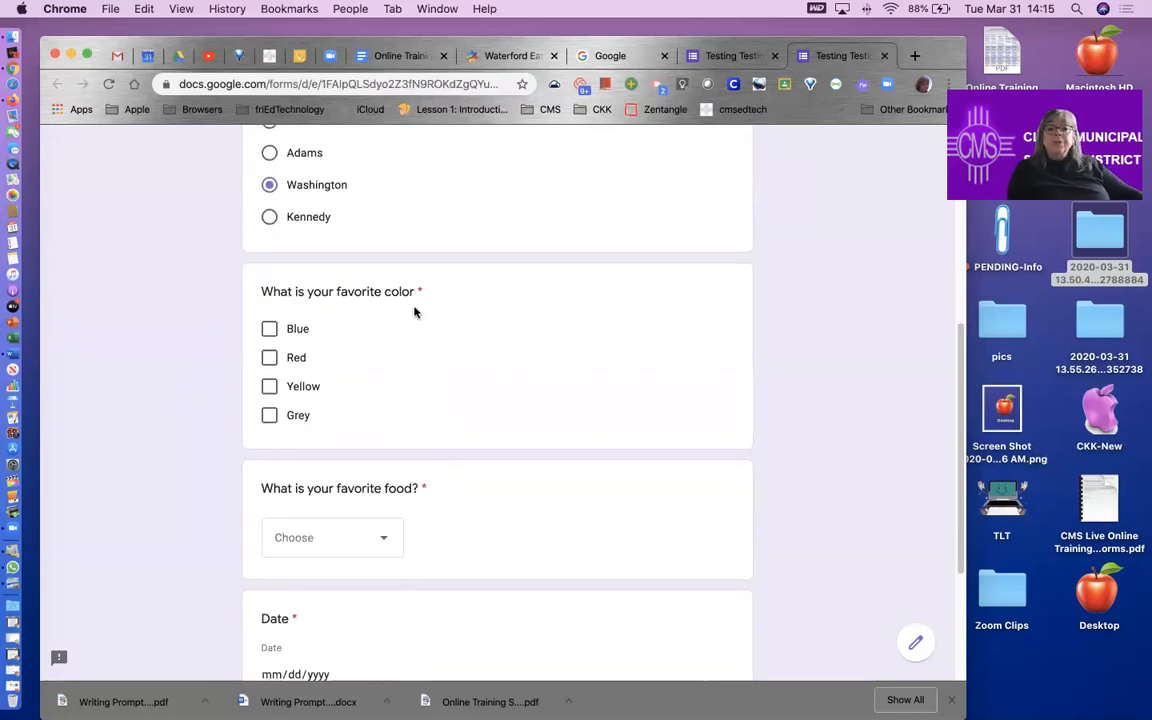
{"action": "left_click", "coordinate": [269, 332]}
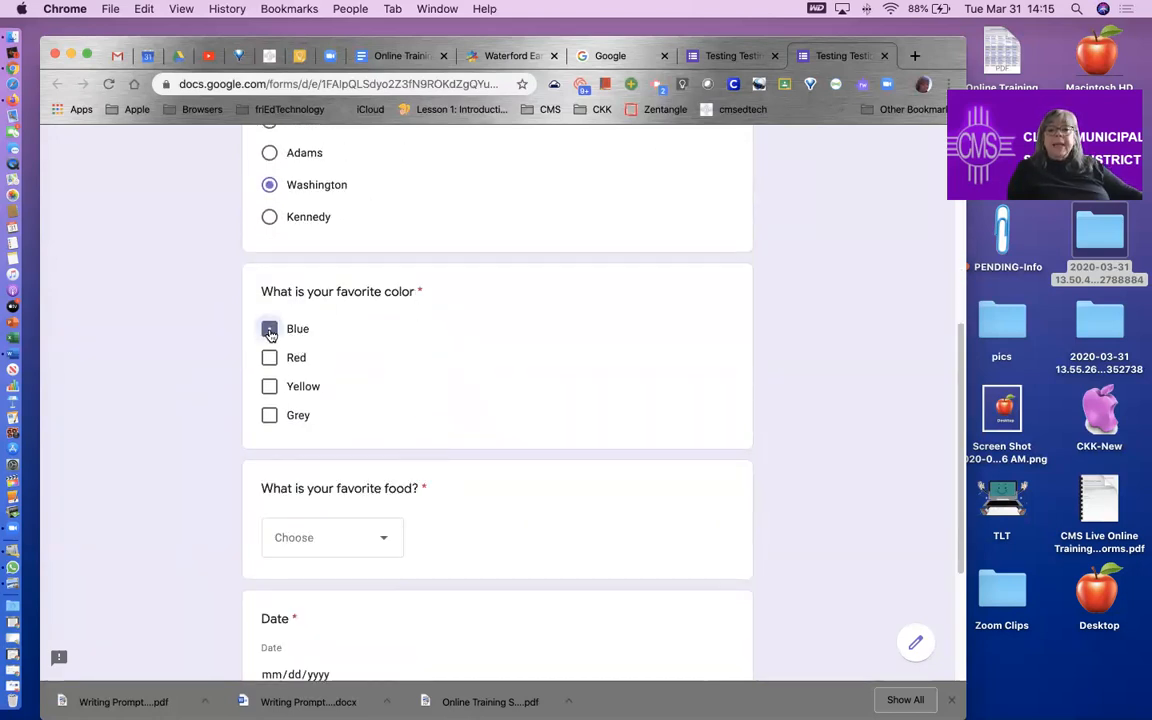
{"action": "left_click", "coordinate": [269, 387]}
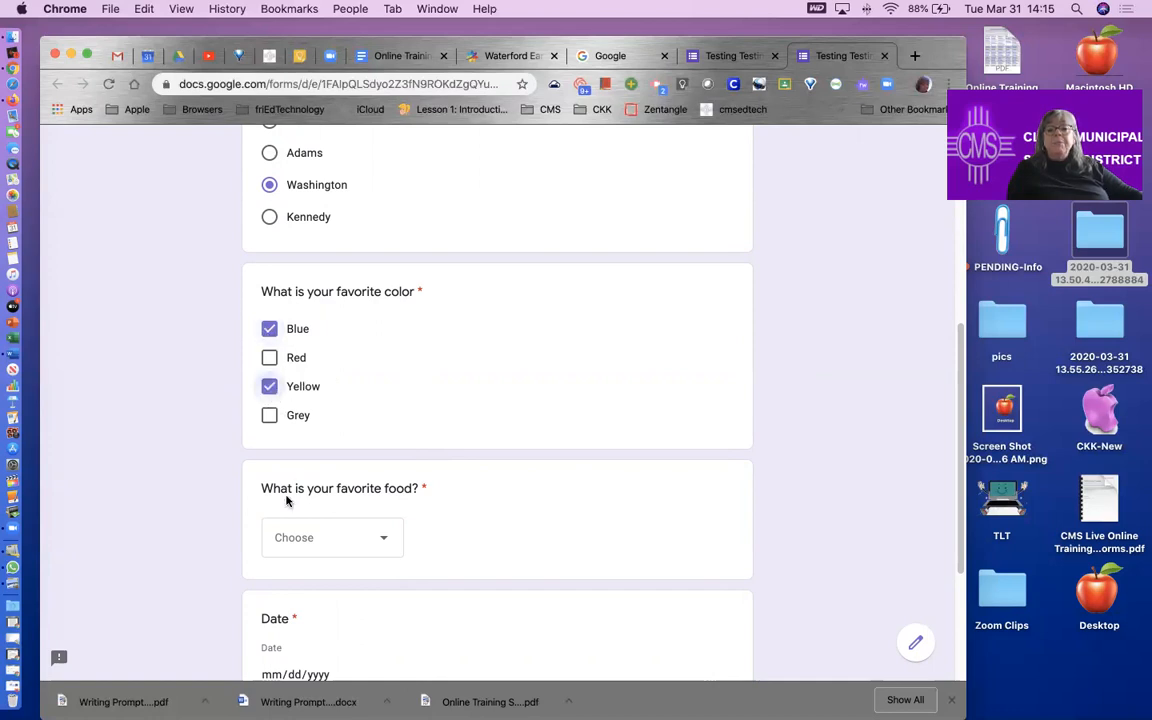
{"action": "left_click", "coordinate": [270, 421]}
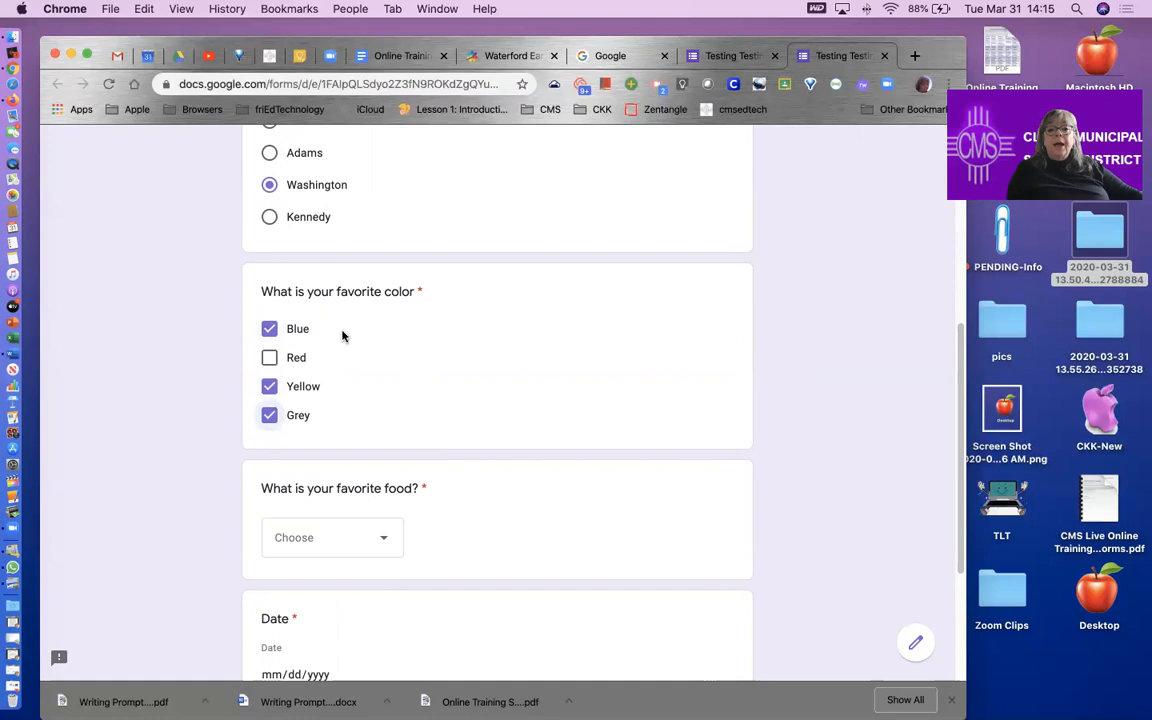
{"action": "left_click", "coordinate": [274, 420]}
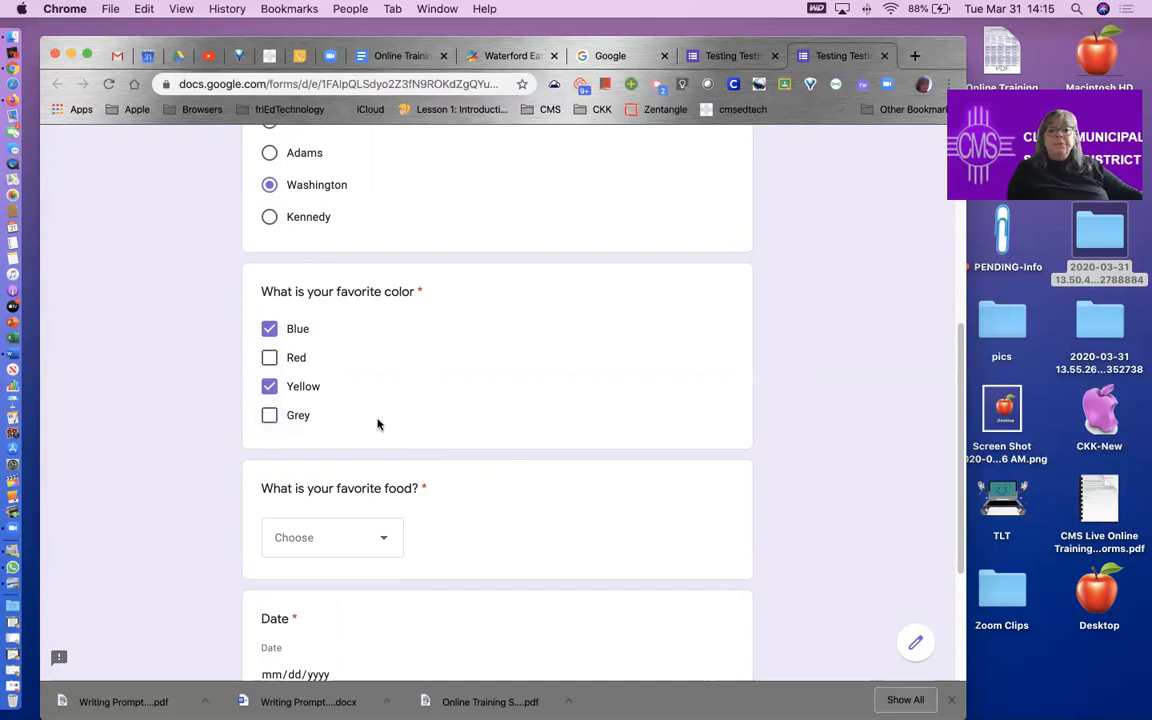
Step: Choose veggies as the favorite food and set the date answer to 03/12/2020
{"action": "scroll", "coordinate": [467, 434], "scroll_direction": "down", "scroll_amount": 3}
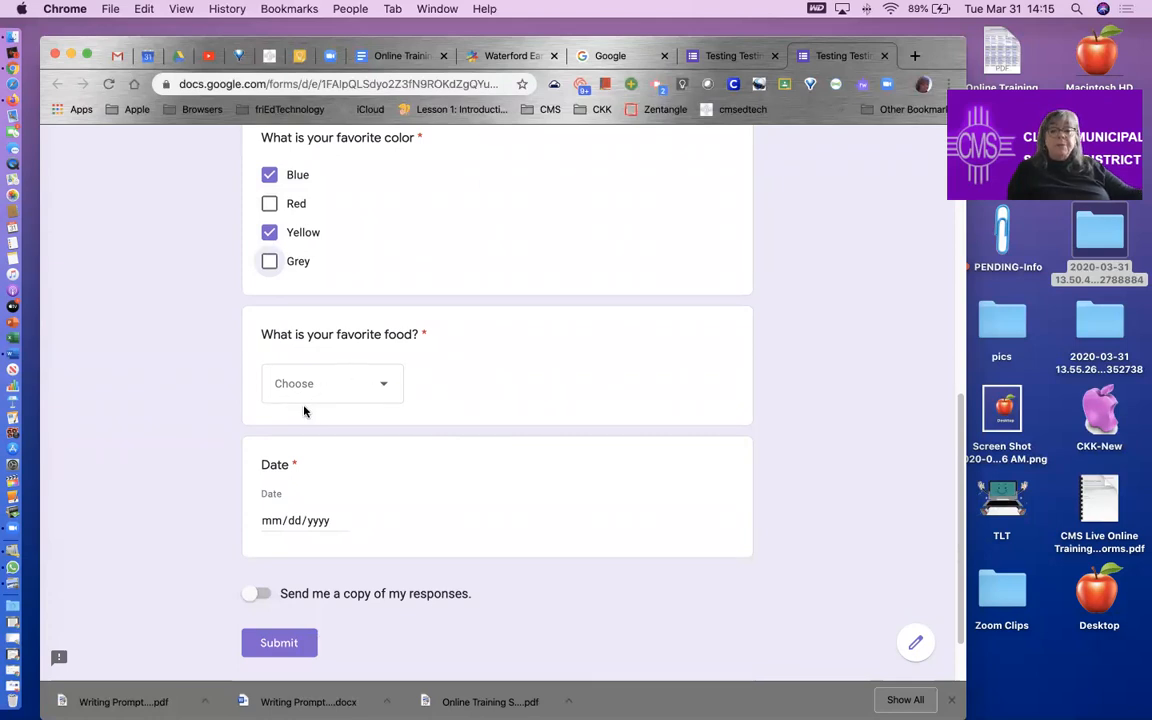
{"action": "left_click", "coordinate": [380, 386]}
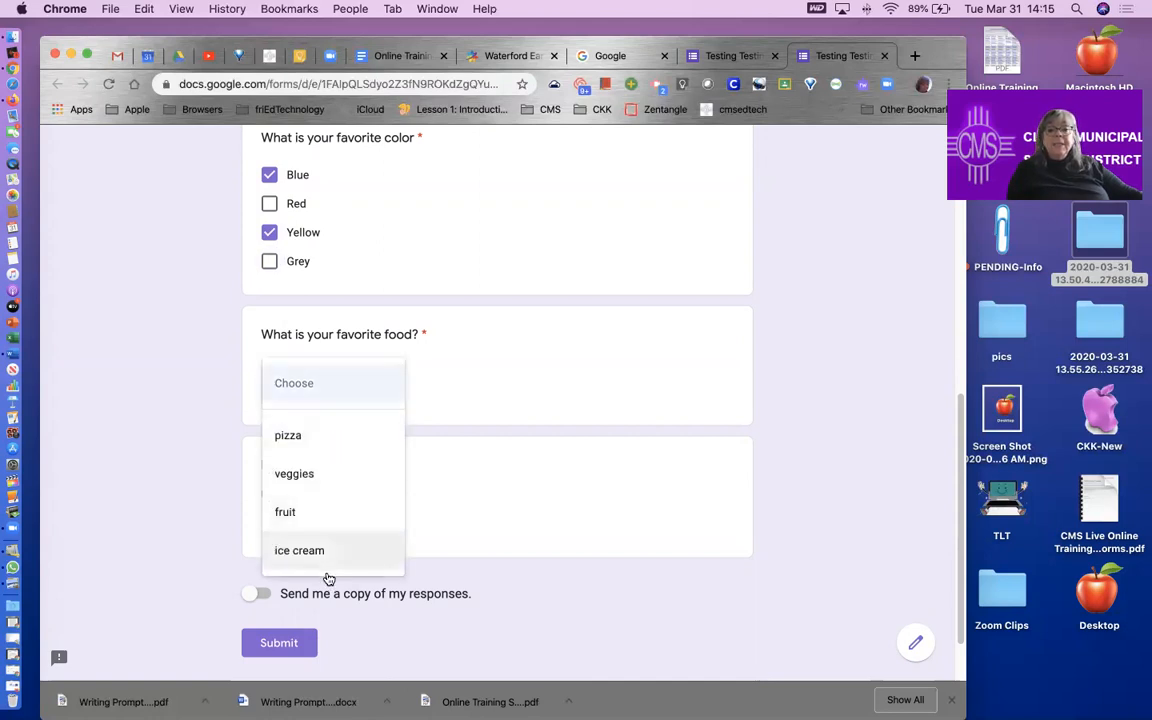
{"action": "left_click", "coordinate": [310, 475]}
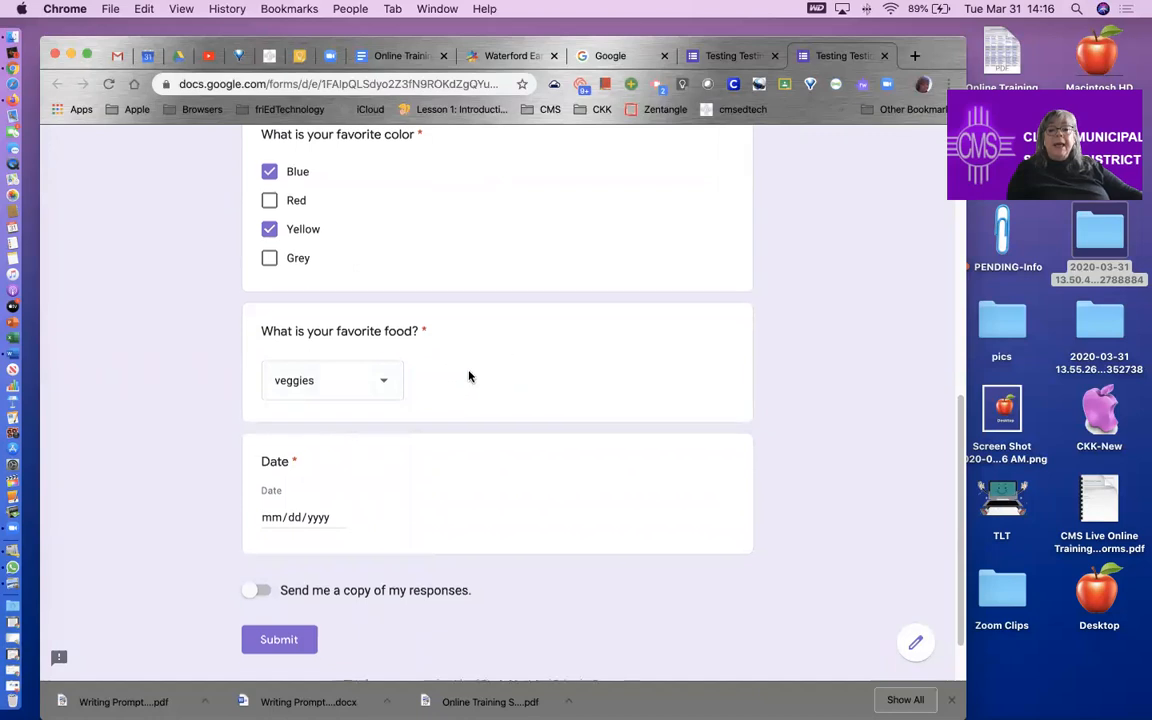
{"action": "scroll", "coordinate": [468, 375], "scroll_direction": "down", "scroll_amount": 2}
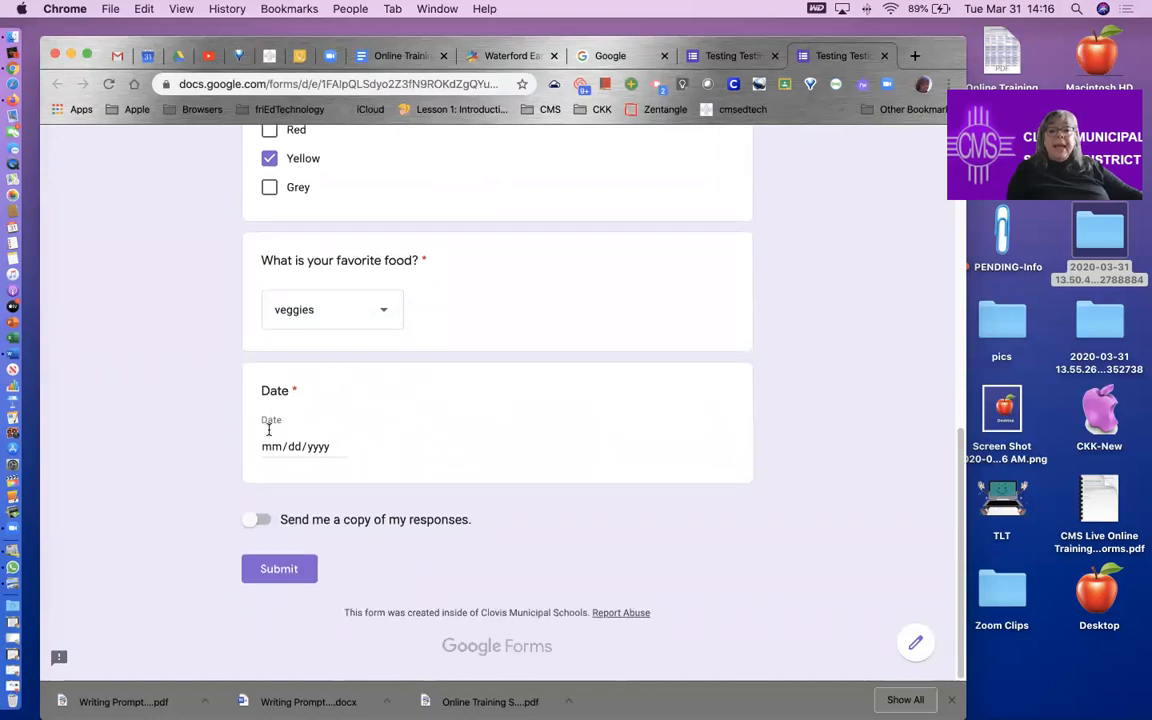
{"action": "left_click", "coordinate": [315, 447]}
{"action": "left_click", "coordinate": [340, 447]}
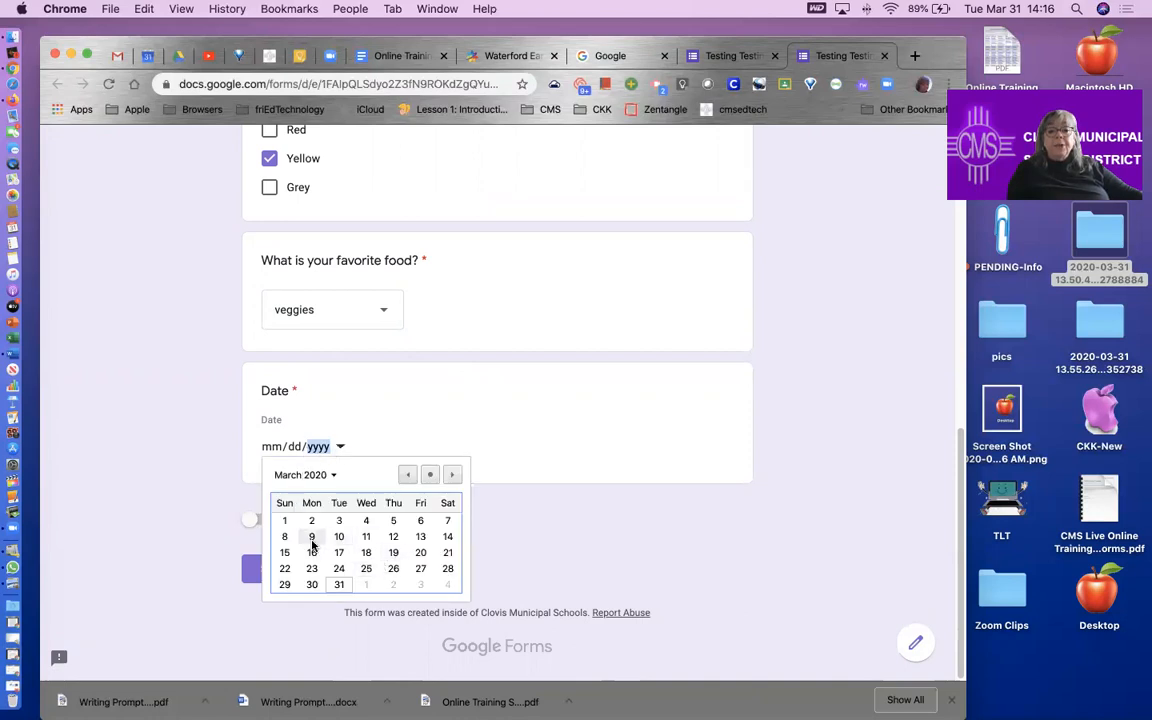
{"action": "left_click", "coordinate": [392, 537]}
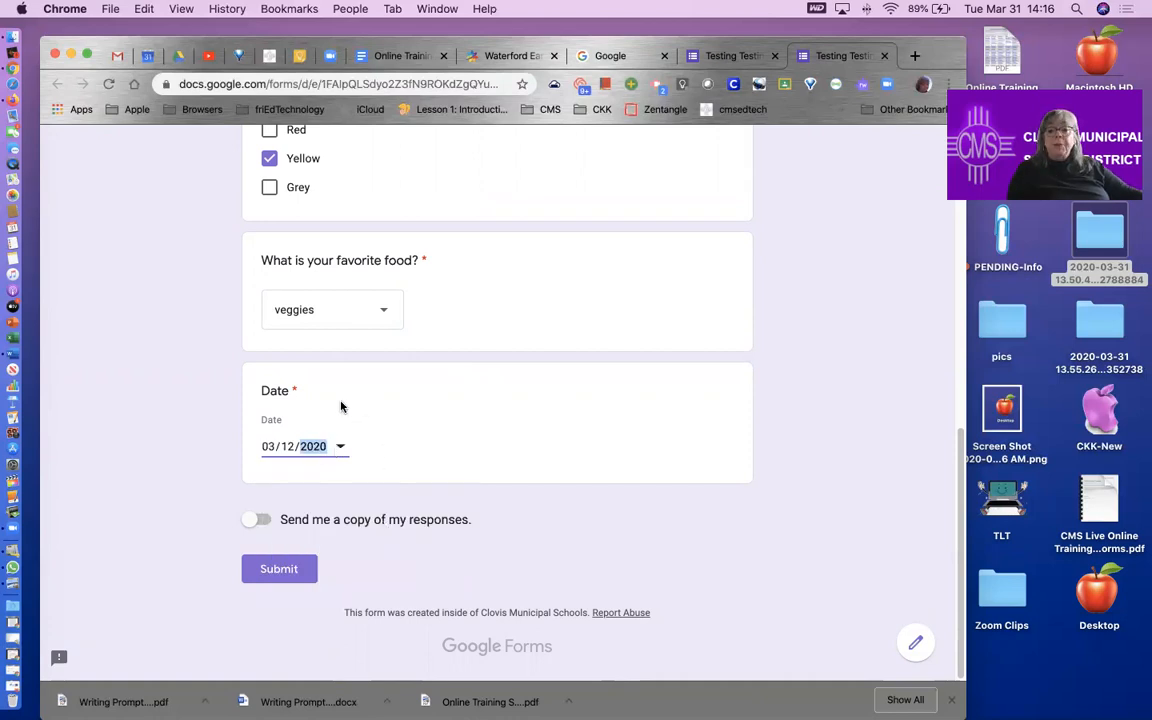
Step: Uncheck Blue and Yellow in the required favorite color question, and return to editing the form without submitting the answers
{"action": "scroll", "coordinate": [466, 342], "scroll_direction": "up", "scroll_amount": 10}
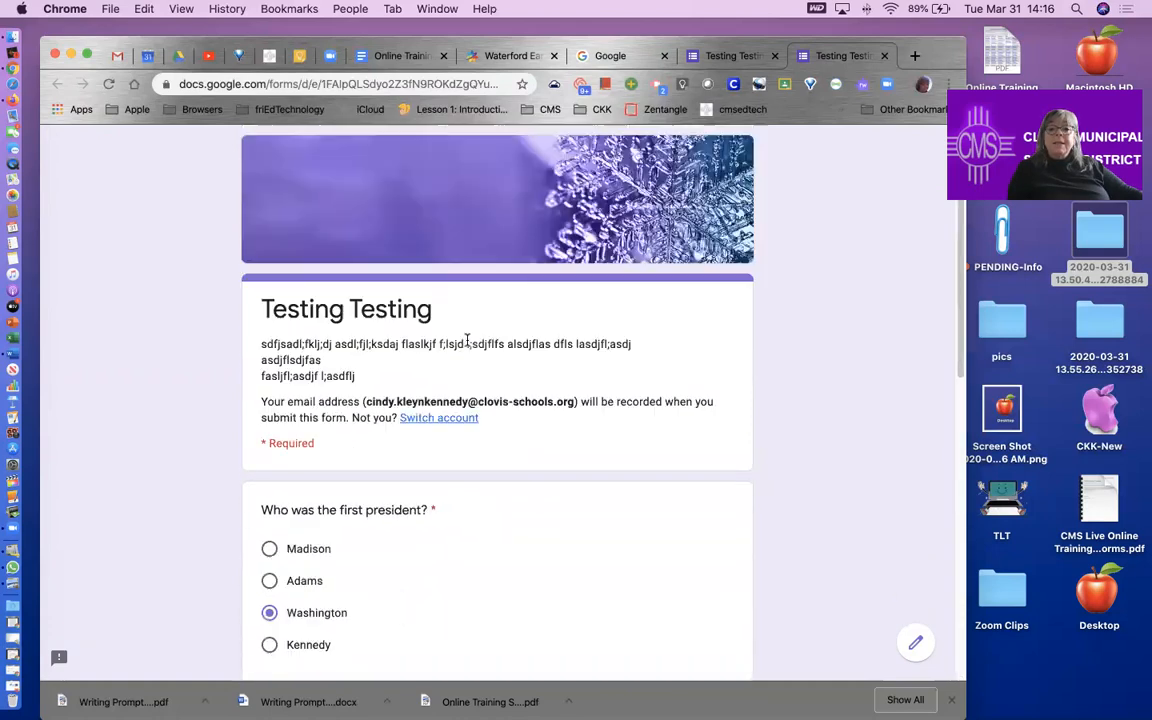
{"action": "scroll", "coordinate": [467, 340], "scroll_direction": "down", "scroll_amount": 3}
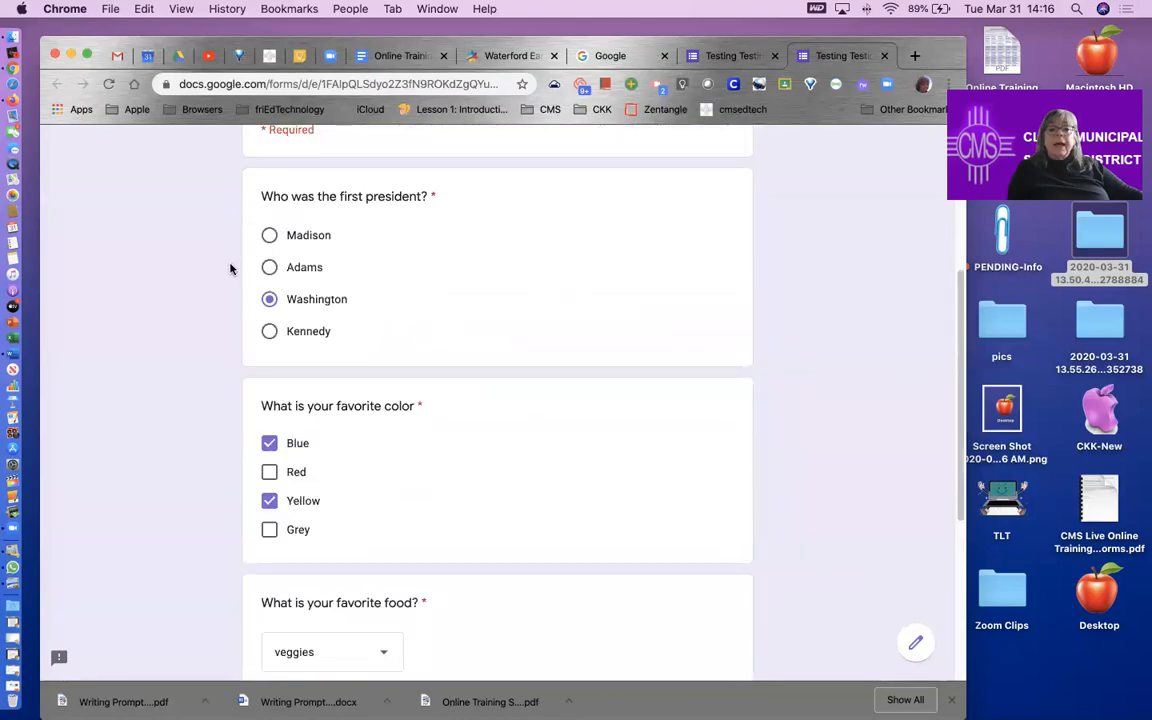
{"action": "left_click", "coordinate": [269, 443]}
{"action": "left_click", "coordinate": [269, 510]}
{"action": "scroll", "coordinate": [500, 490], "scroll_direction": "down", "scroll_amount": 5}
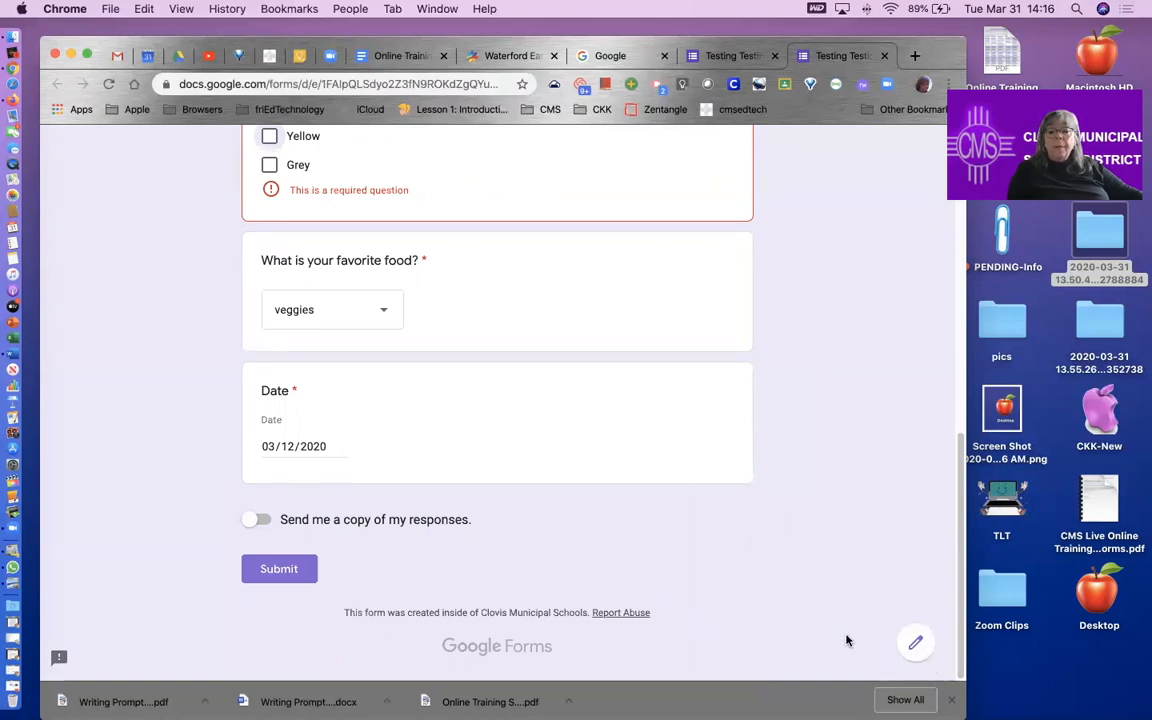
{"action": "left_click", "coordinate": [915, 642]}
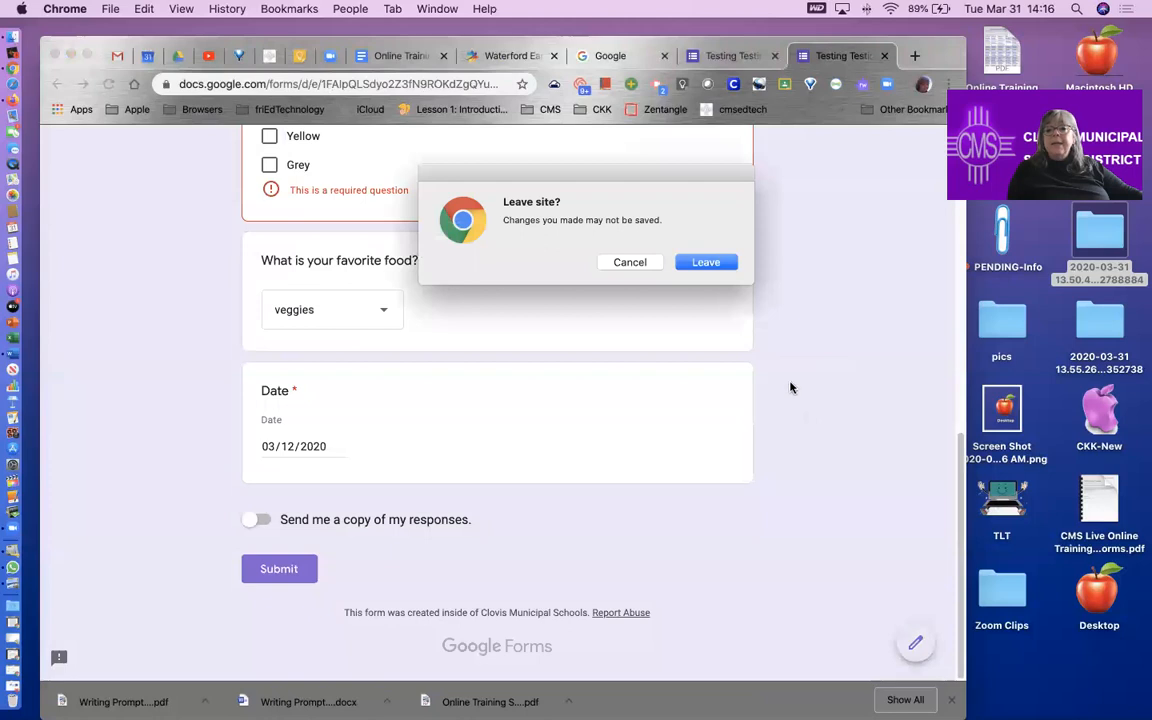
{"action": "left_click", "coordinate": [706, 262]}
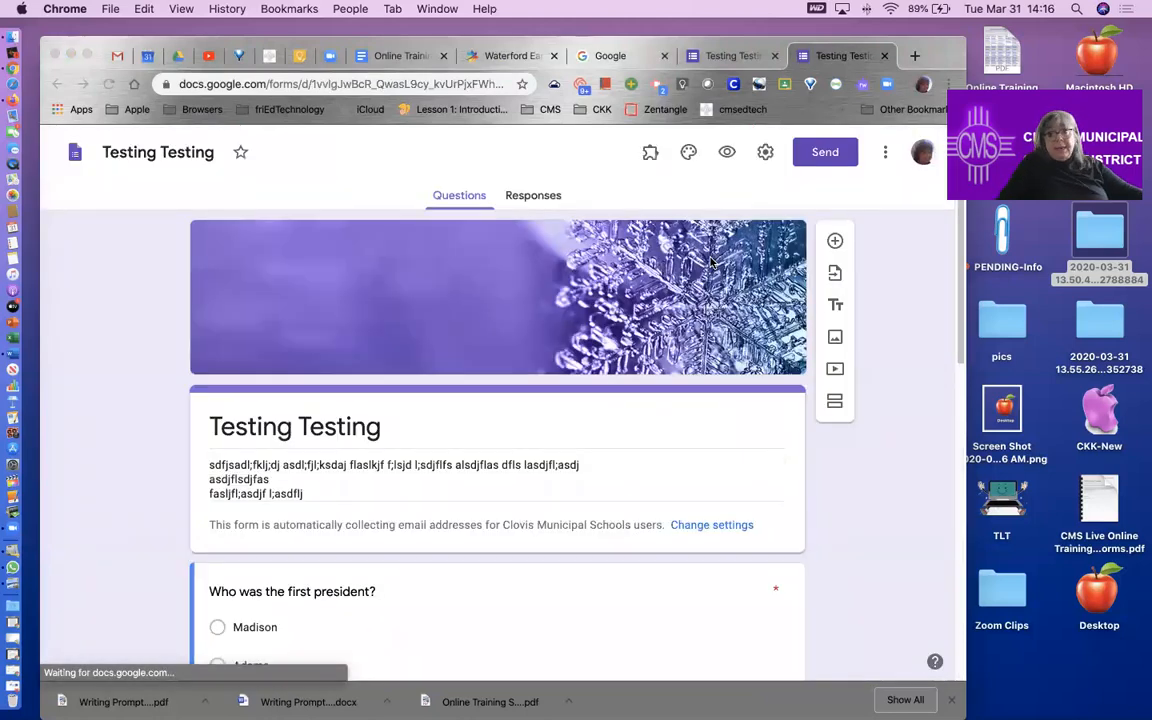
Step: Review the form's questions in the editor and open the favorite food dropdown question for editing
{"action": "scroll", "coordinate": [571, 340], "scroll_direction": "down", "scroll_amount": 3}
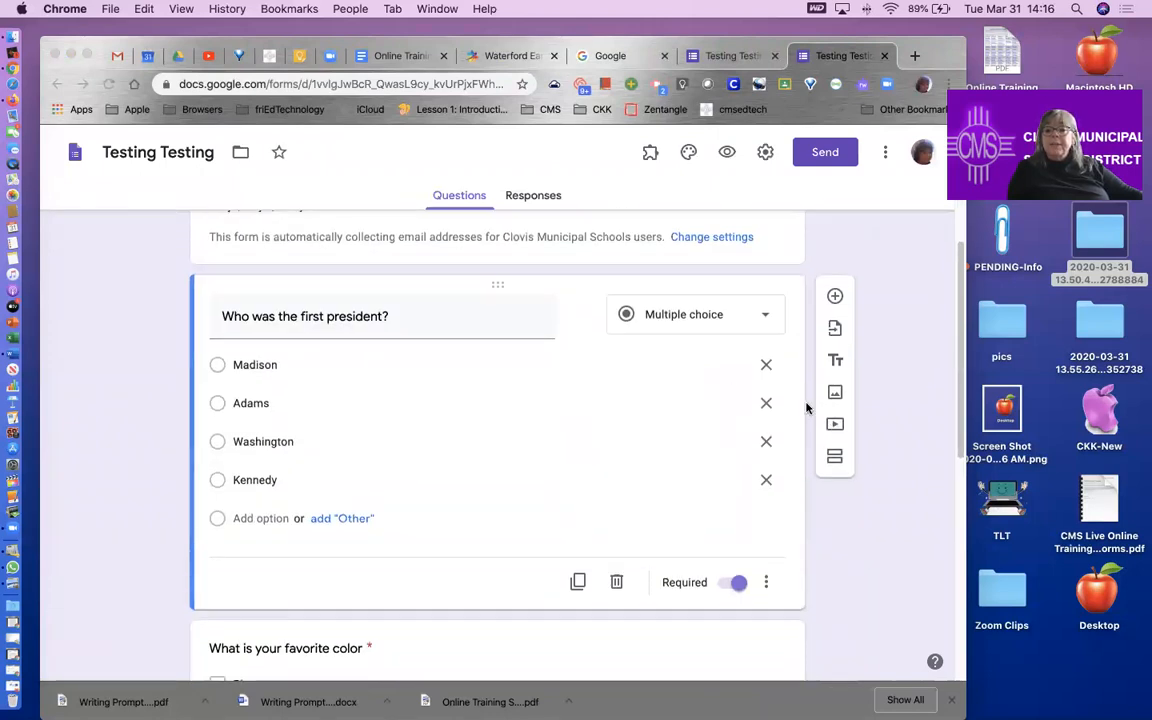
{"action": "left_click", "coordinate": [833, 426]}
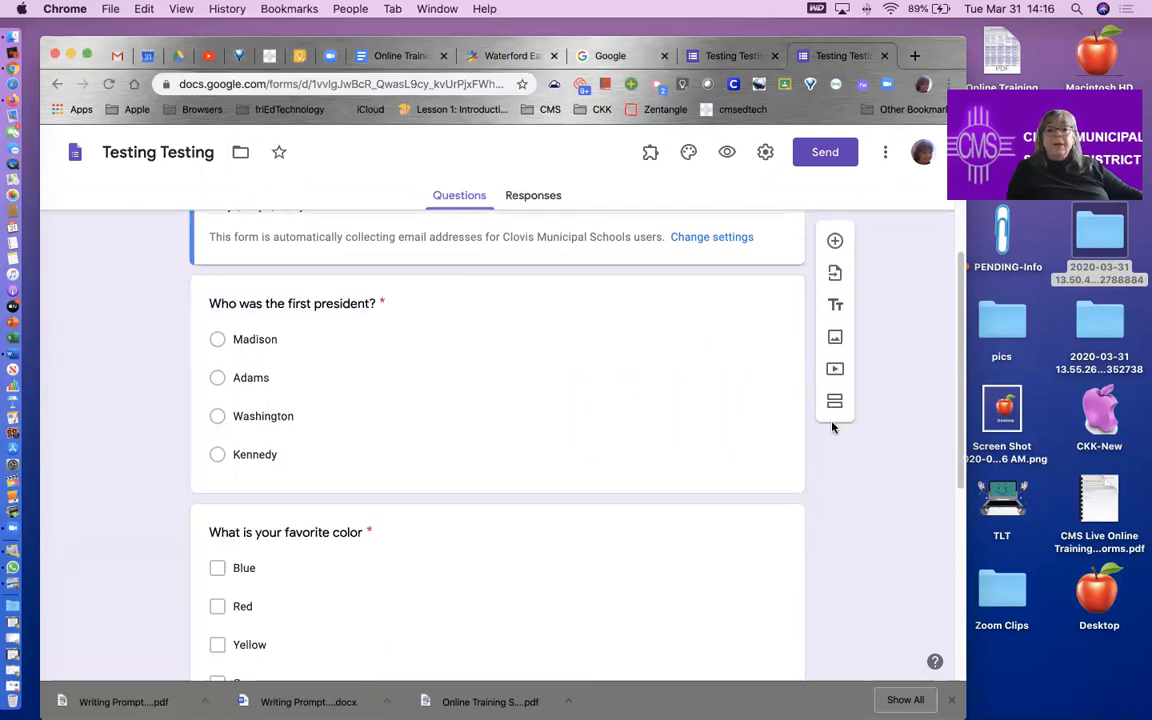
{"action": "scroll", "coordinate": [555, 409], "scroll_direction": "down", "scroll_amount": 2}
{"action": "scroll", "coordinate": [557, 411], "scroll_direction": "down", "scroll_amount": 4}
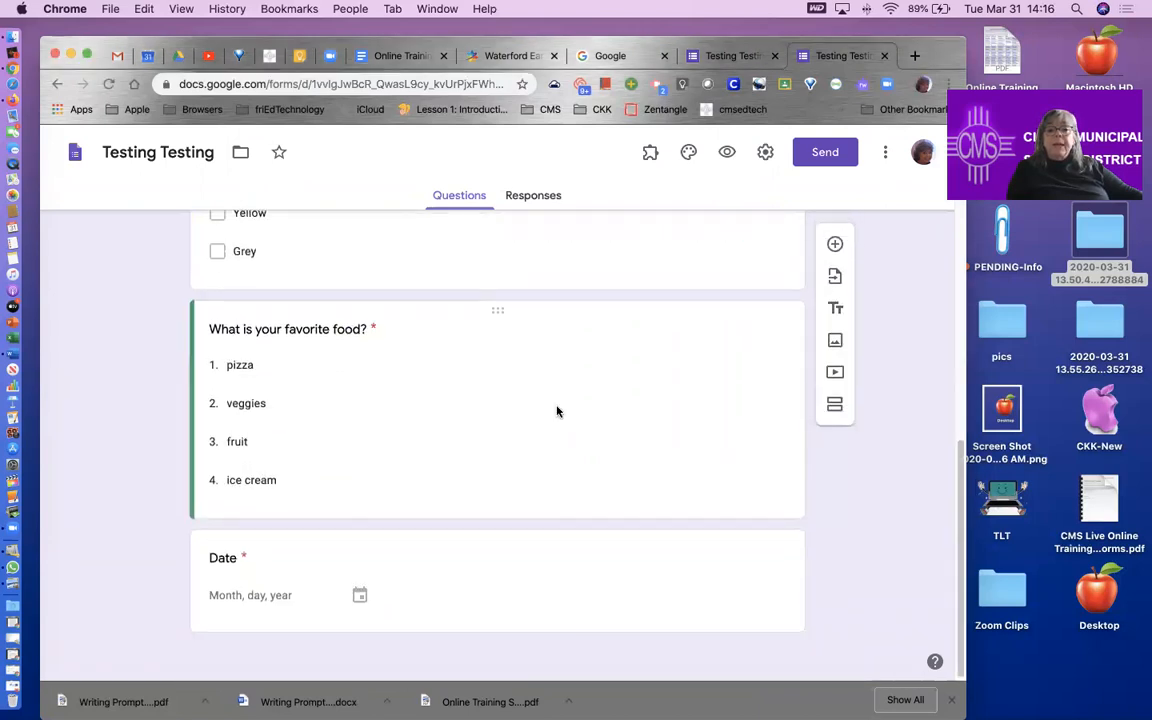
{"action": "scroll", "coordinate": [558, 412], "scroll_direction": "up", "scroll_amount": 10}
{"action": "scroll", "coordinate": [560, 410], "scroll_direction": "down", "scroll_amount": 10}
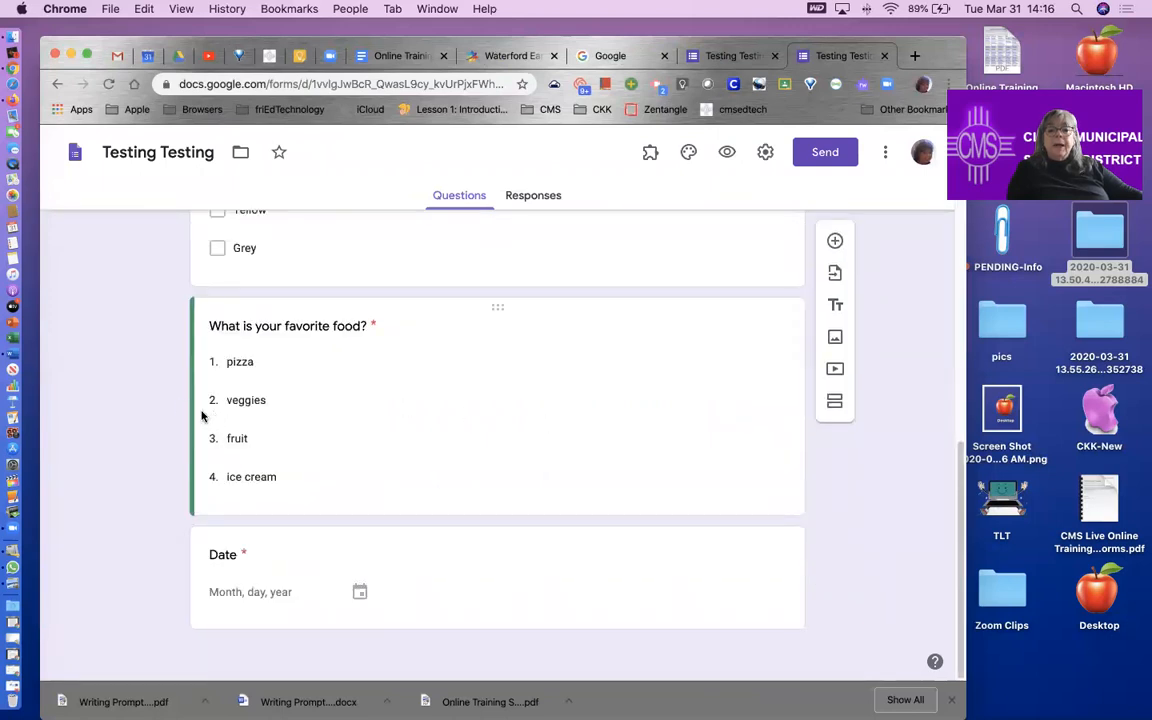
{"action": "left_click", "coordinate": [299, 398]}
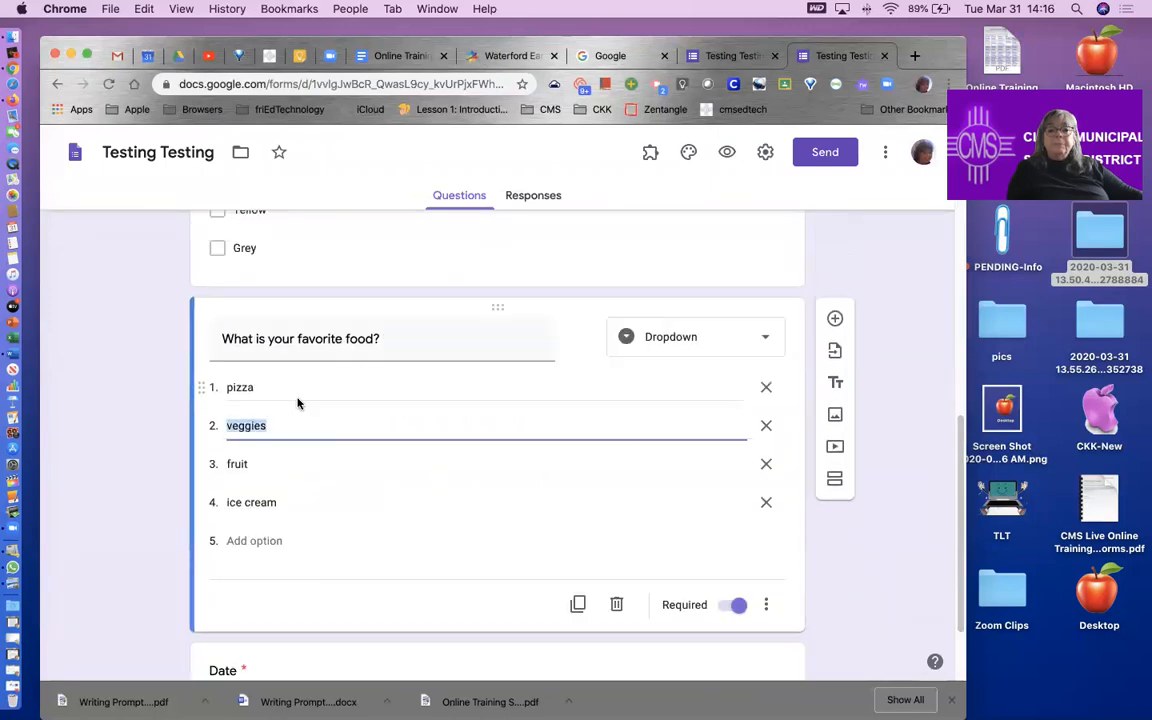
Step: Add a new multiple-choice question after the favorite color question and move it to the end of the form, below Date
{"action": "left_click", "coordinate": [447, 381]}
{"action": "left_click", "coordinate": [360, 265]}
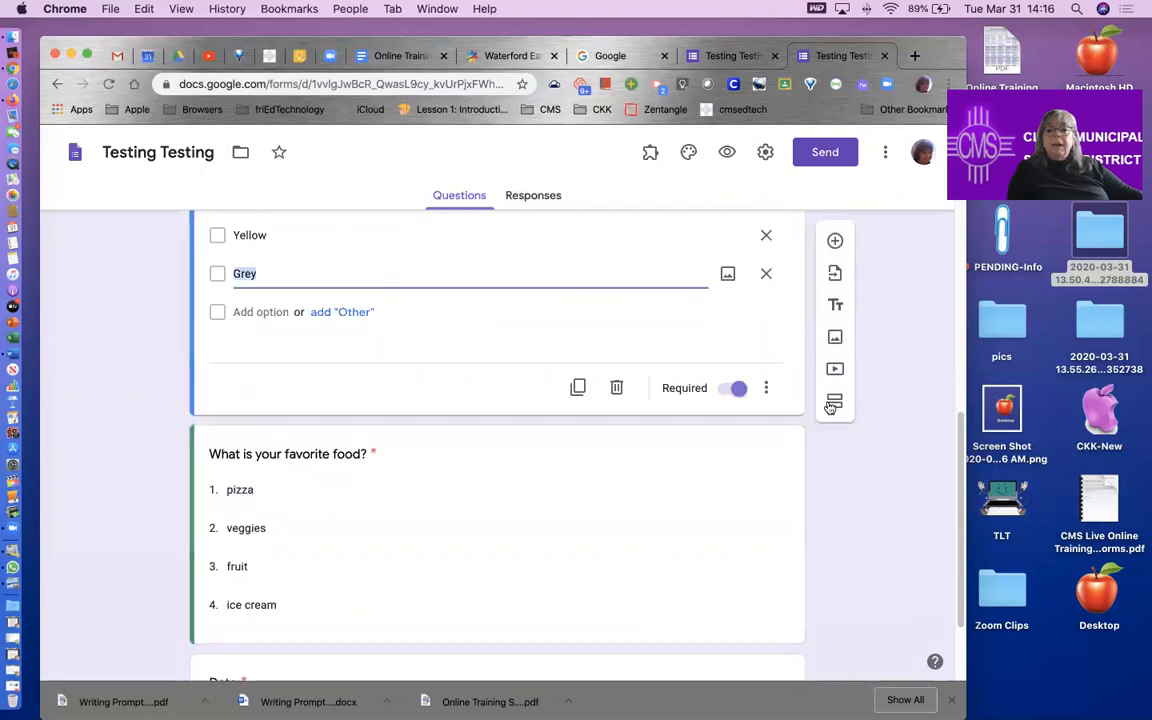
{"action": "scroll", "coordinate": [465, 520], "scroll_direction": "down", "scroll_amount": 3}
{"action": "left_click", "coordinate": [836, 242]}
{"action": "scroll", "coordinate": [593, 429], "scroll_direction": "down", "scroll_amount": 2}
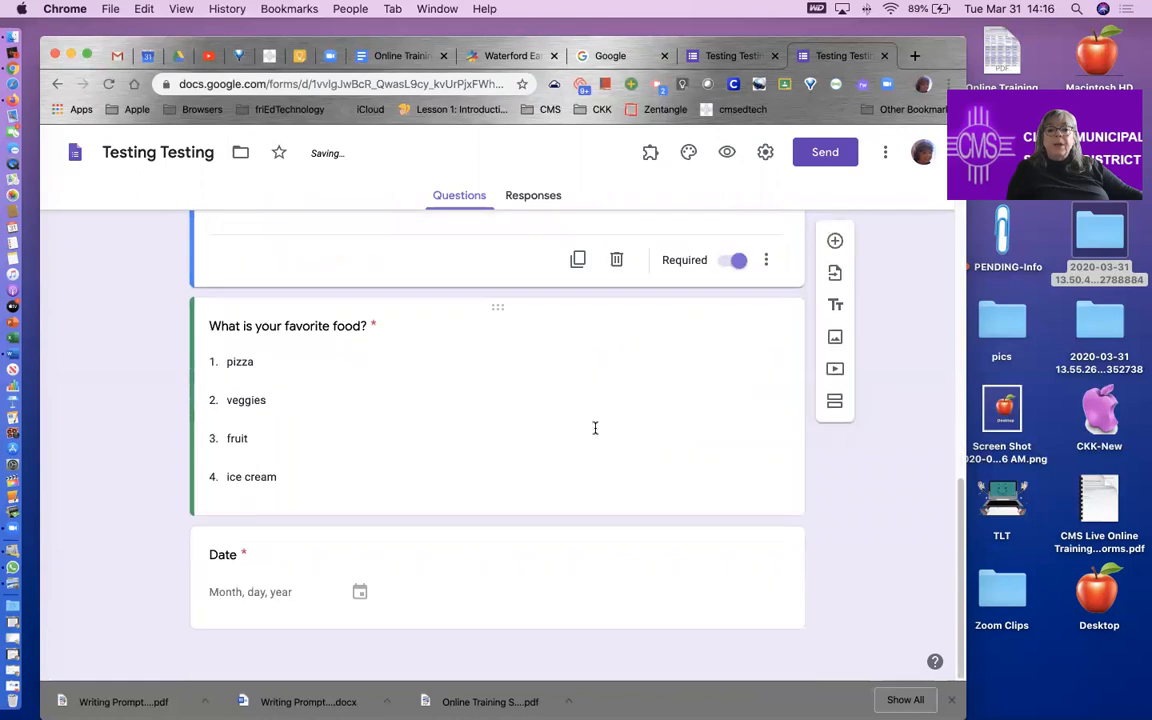
{"action": "scroll", "coordinate": [593, 429], "scroll_direction": "up", "scroll_amount": 7}
{"action": "scroll", "coordinate": [593, 429], "scroll_direction": "down", "scroll_amount": 5}
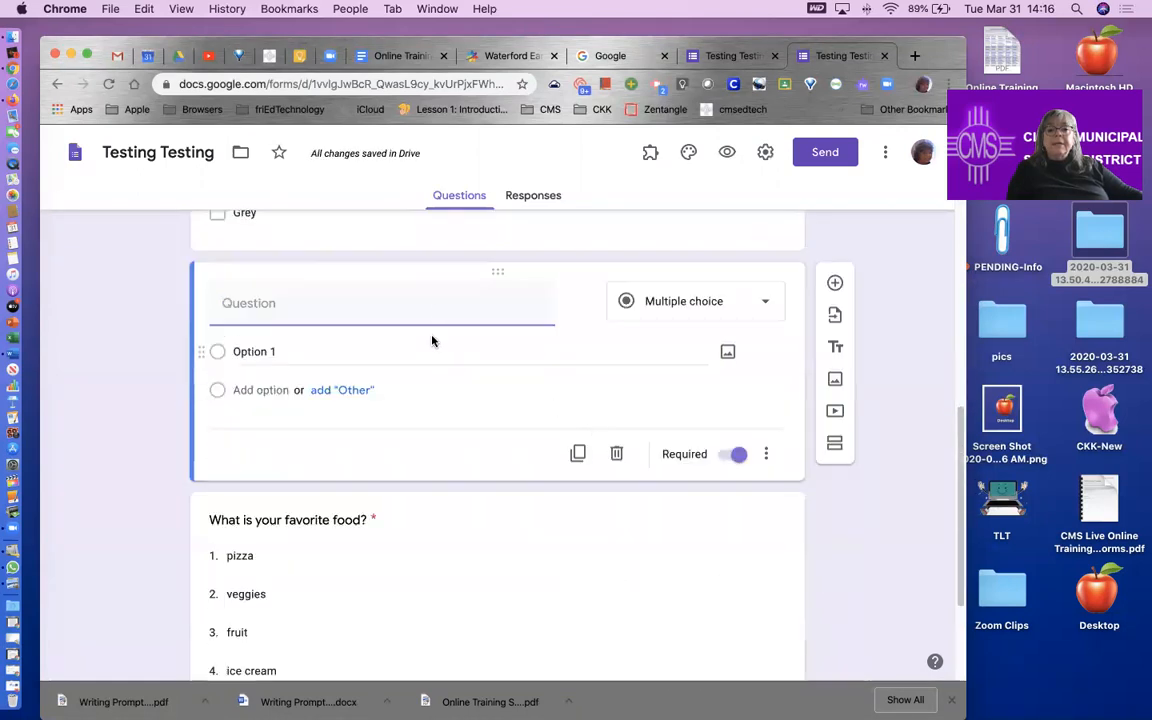
{"action": "left_click_drag", "start_coordinate": [499, 272], "coordinate": [527, 636]}
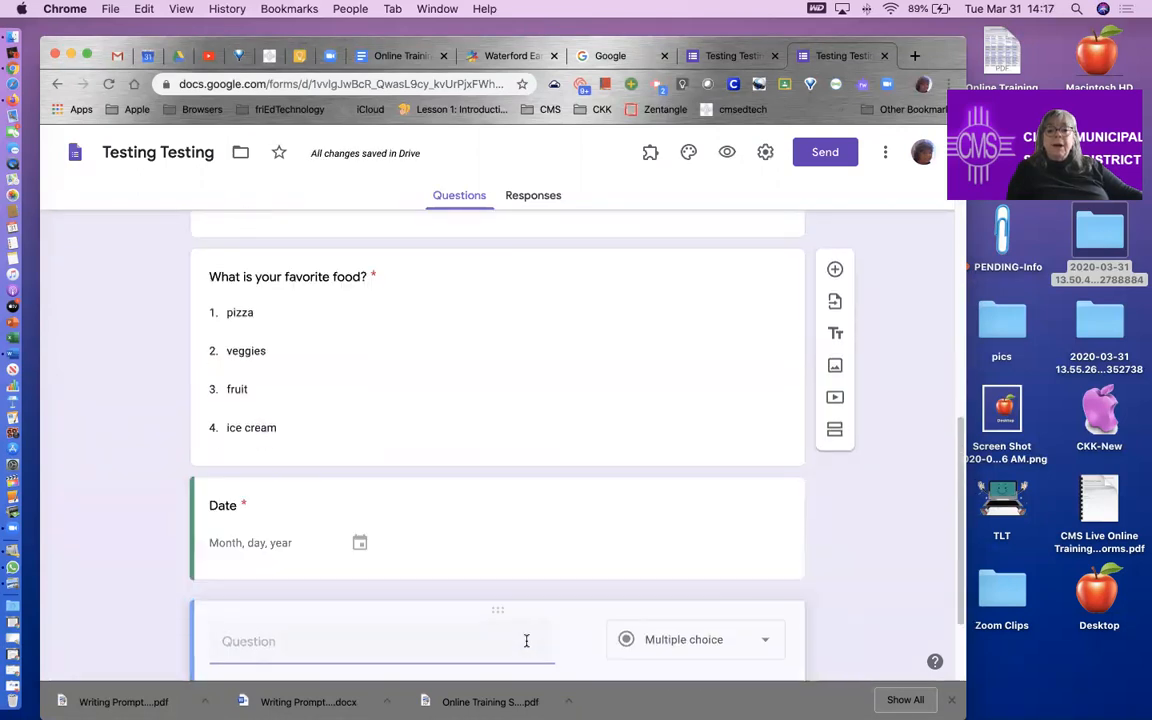
{"action": "scroll", "coordinate": [458, 437], "scroll_direction": "down", "scroll_amount": 3}
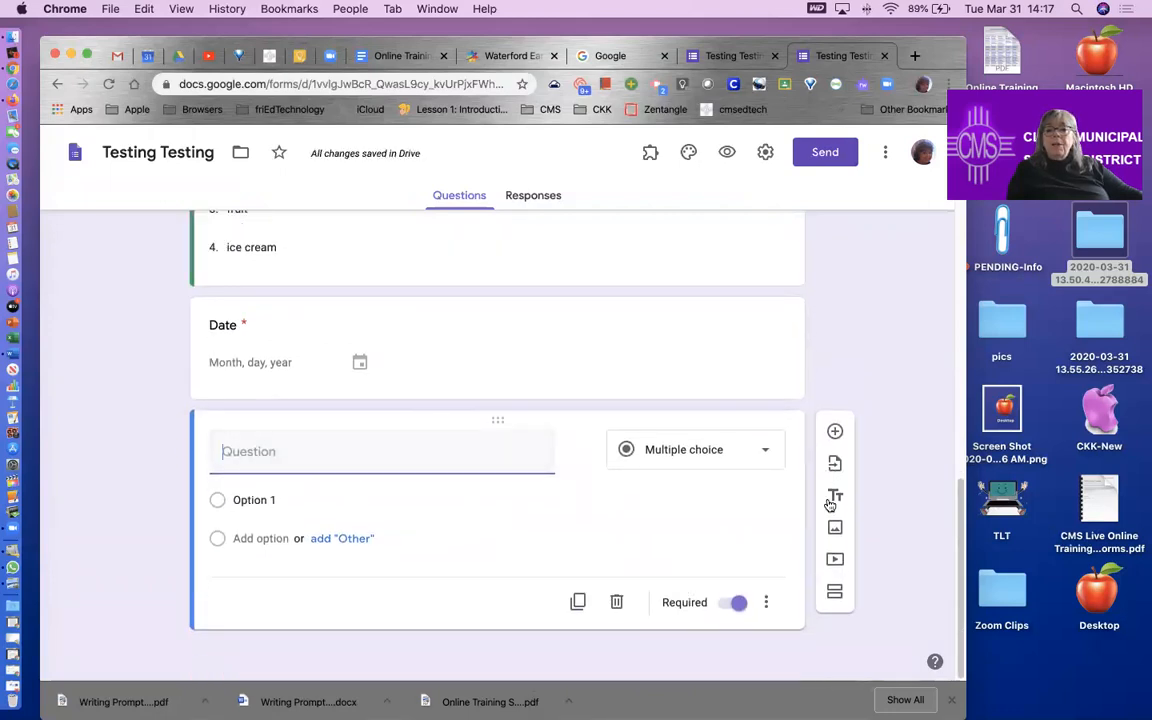
Step: Start adding a video, look at the YouTube URL option, and search YouTube for "teddy bears"
{"action": "left_click", "coordinate": [835, 560]}
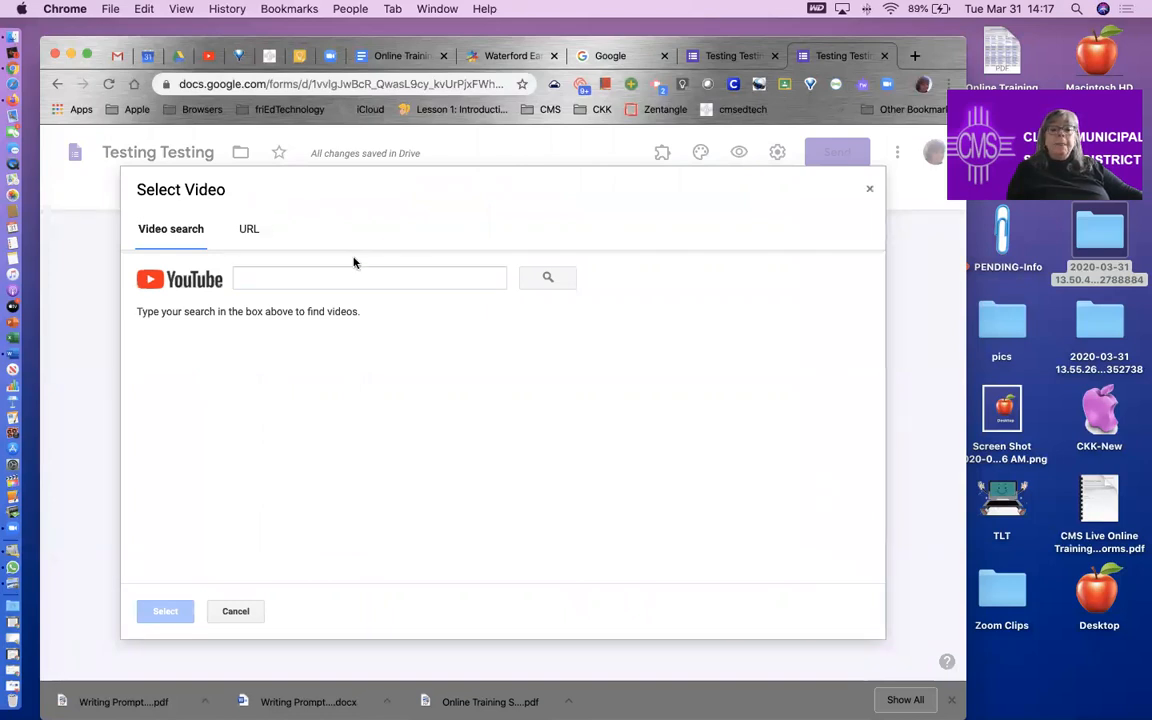
{"action": "left_click", "coordinate": [249, 231]}
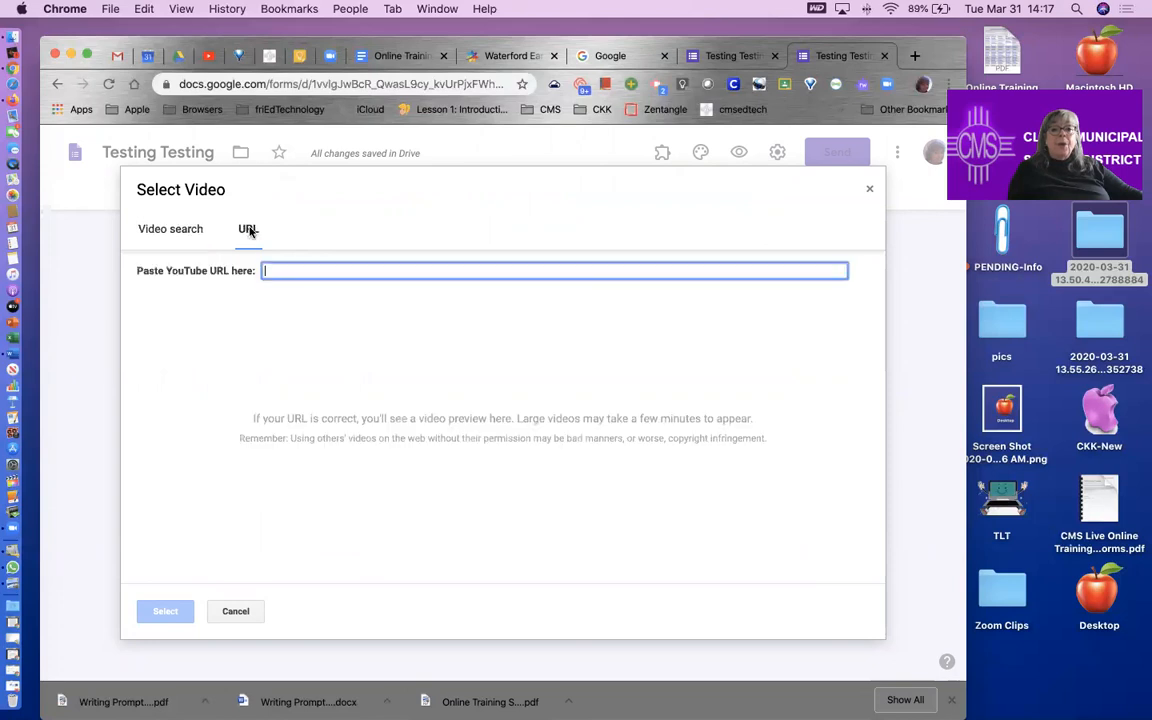
{"action": "left_click", "coordinate": [176, 233]}
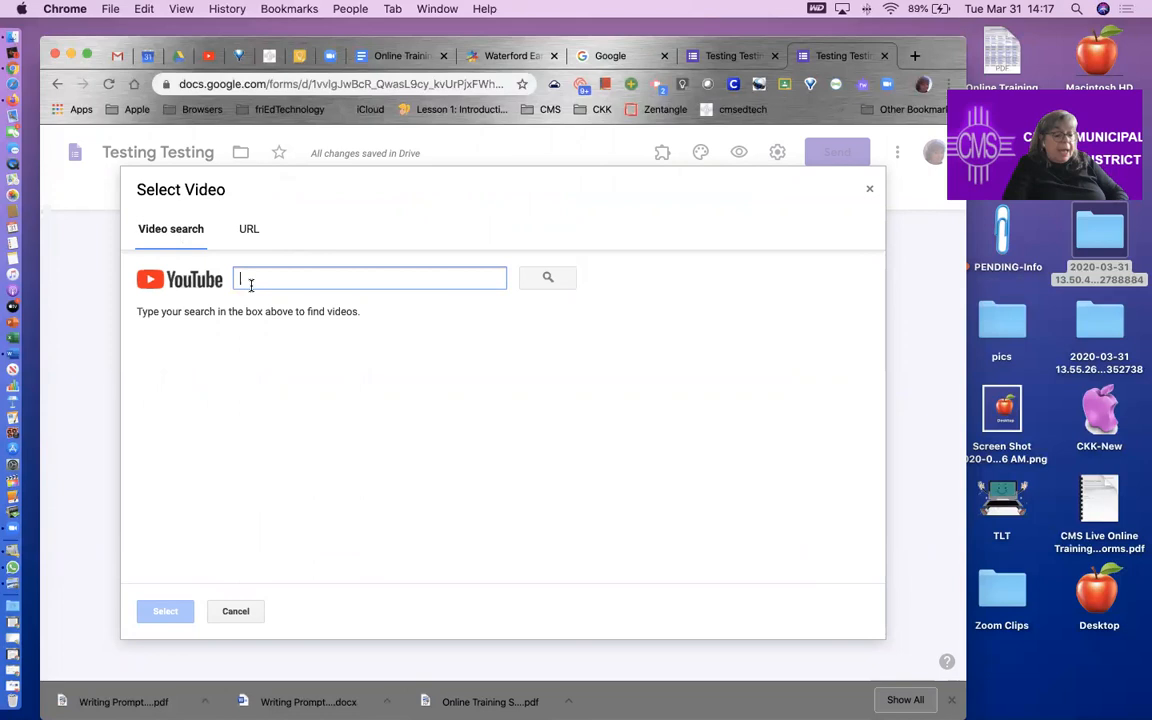
{"action": "type", "text": "teddy bears"}
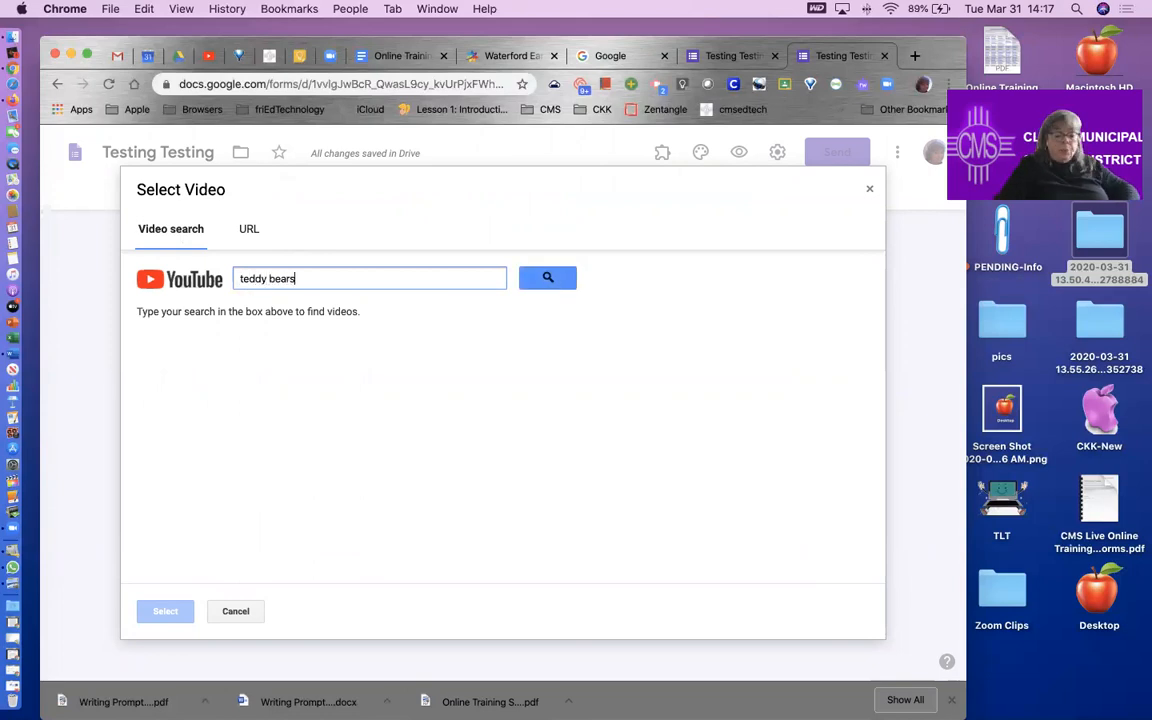
{"action": "key", "text": "Return"}
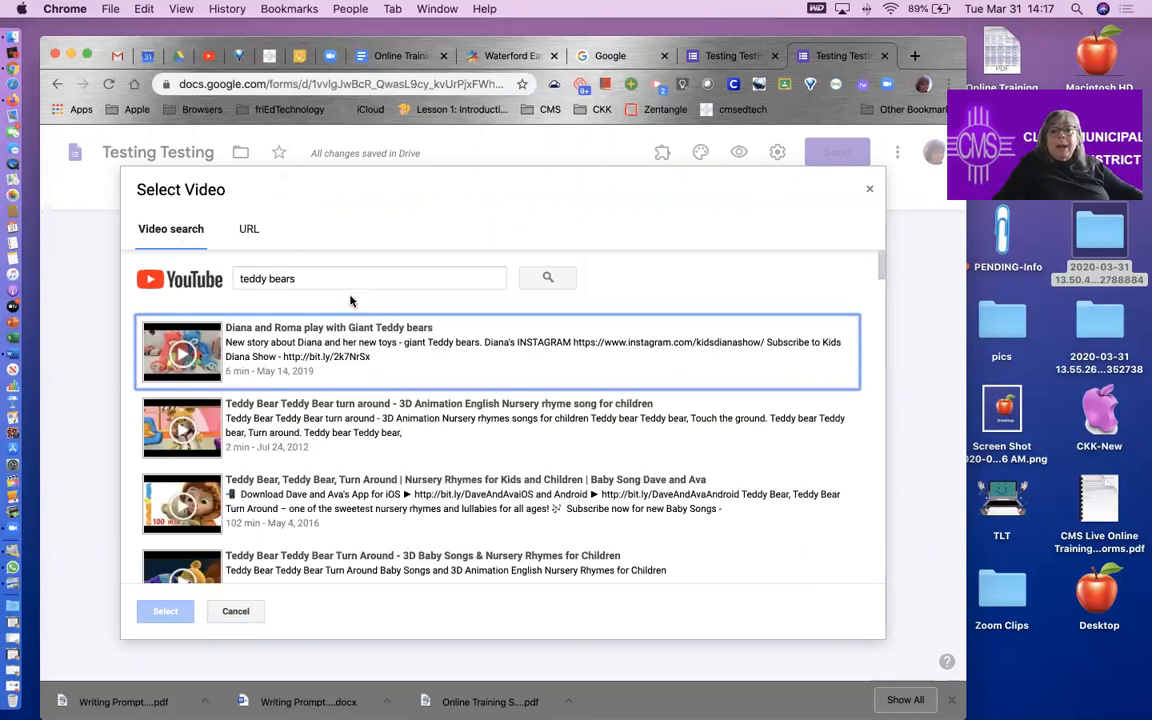
Step: Refine the video search to "black teddy bears"
{"action": "left_click", "coordinate": [240, 278]}
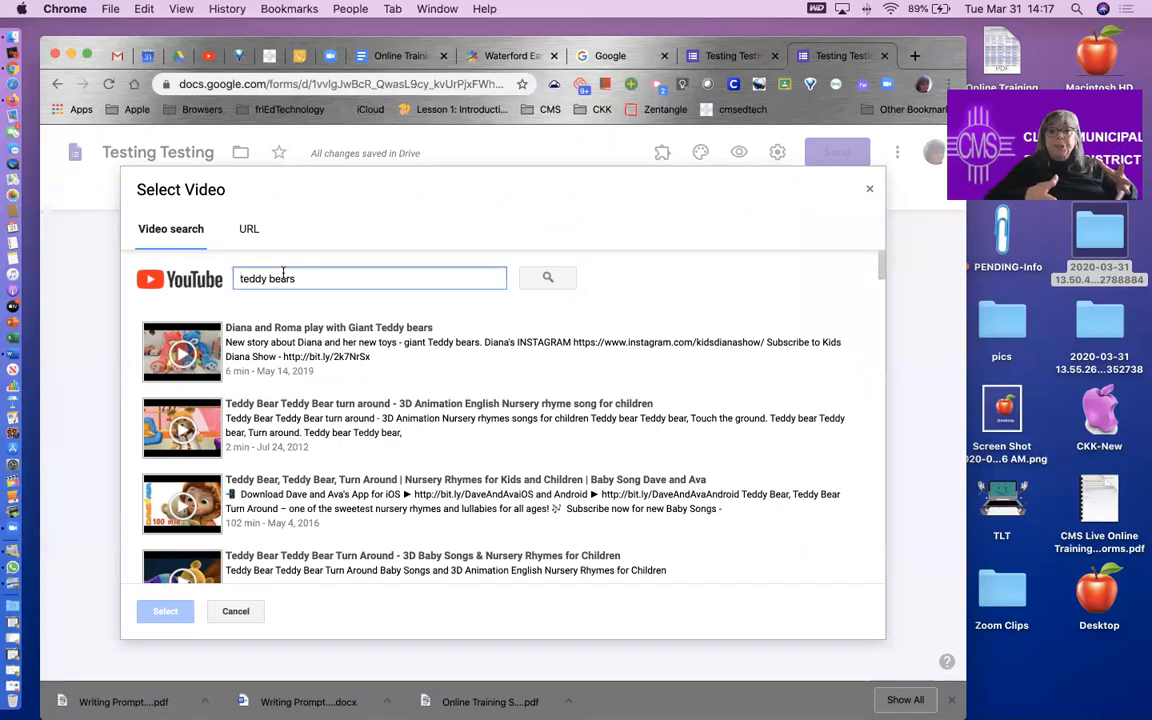
{"action": "type", "text": "white"}
{"action": "key", "text": "BackSpace"}
{"action": "key", "text": "BackSpace"}
{"action": "key", "text": "BackSpace"}
{"action": "key", "text": "BackSpace"}
{"action": "key", "text": "BackSpace"}
{"action": "type", "text": "black"}
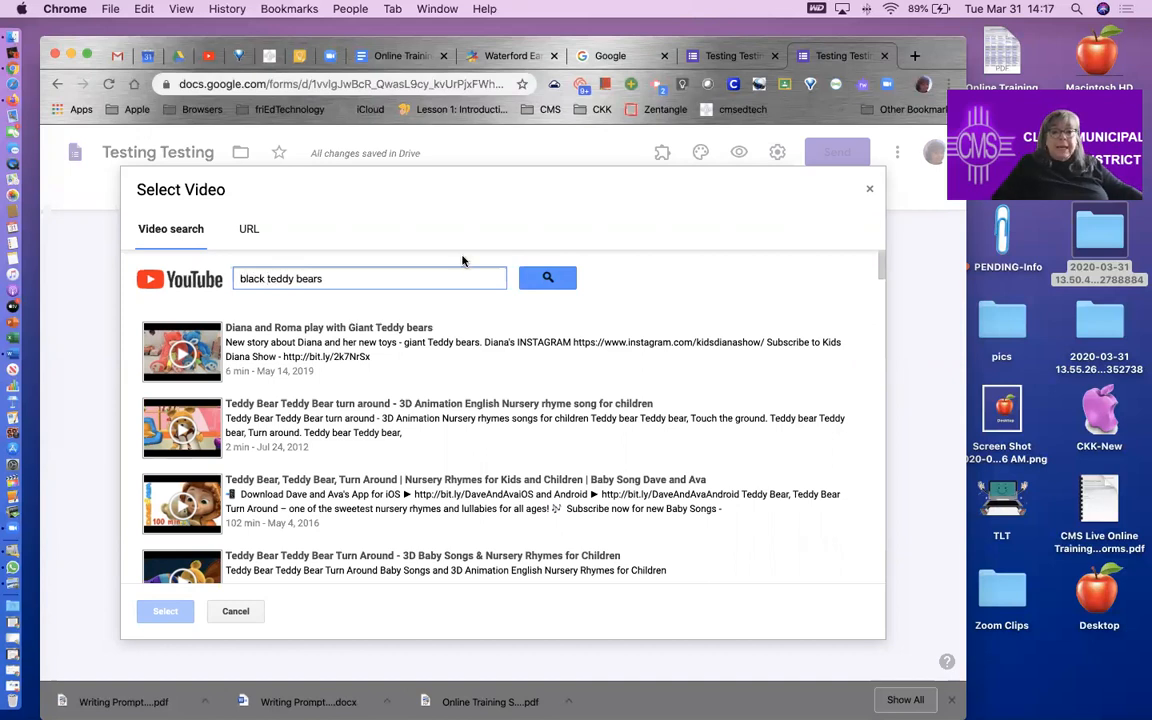
{"action": "key", "text": "Return"}
Step: Insert the YouTube video "HD Adorable Big Black Teddy Bear - Big Teddy Bears available at CuddleWorks.com" into the form
{"action": "left_click", "coordinate": [501, 411]}
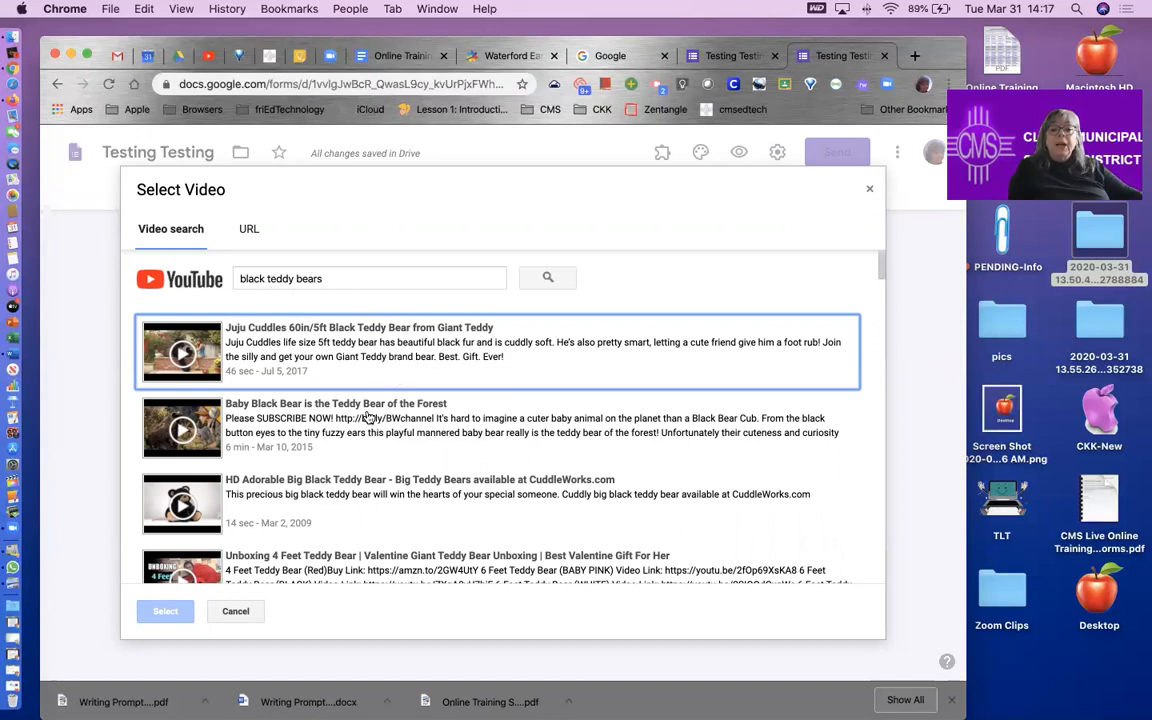
{"action": "scroll", "coordinate": [368, 418], "scroll_direction": "down", "scroll_amount": 3}
{"action": "scroll", "coordinate": [303, 406], "scroll_direction": "up", "scroll_amount": 1}
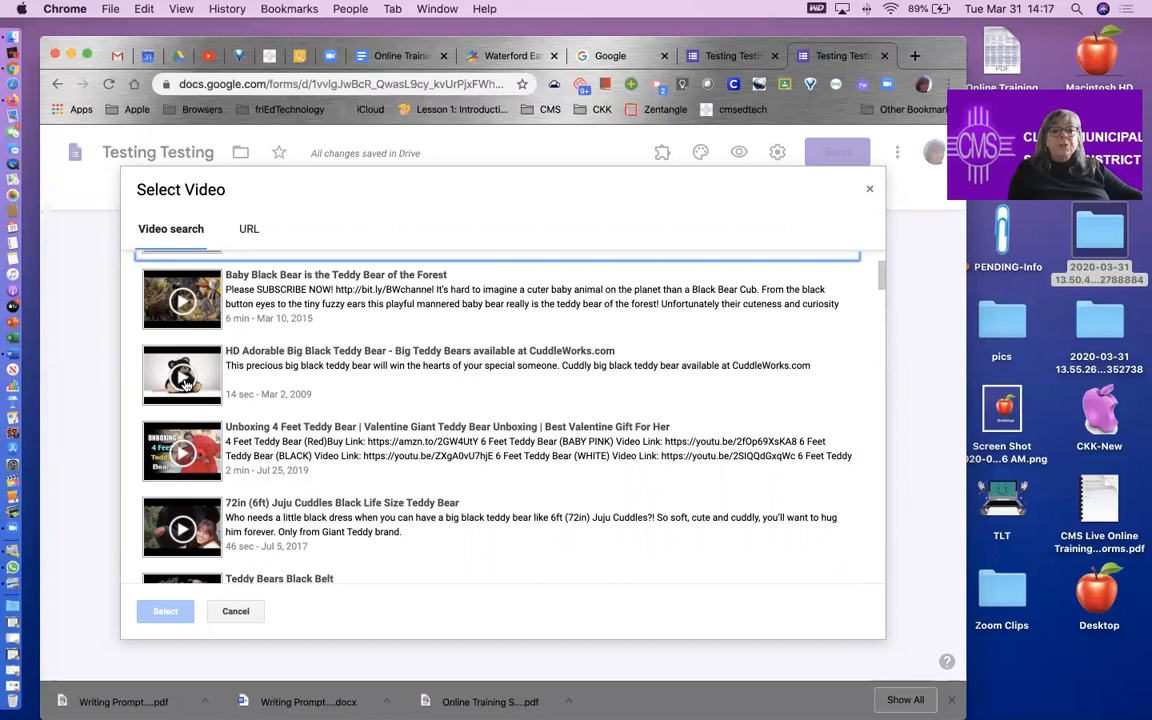
{"action": "left_click", "coordinate": [311, 381]}
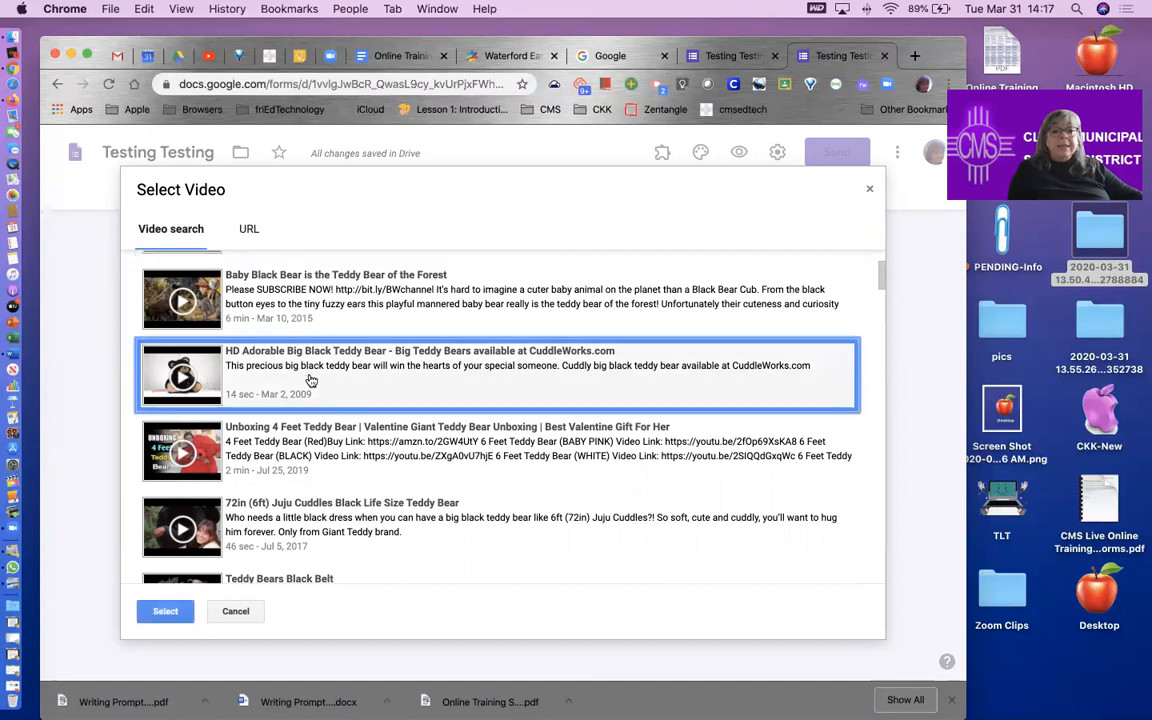
{"action": "left_click", "coordinate": [163, 613]}
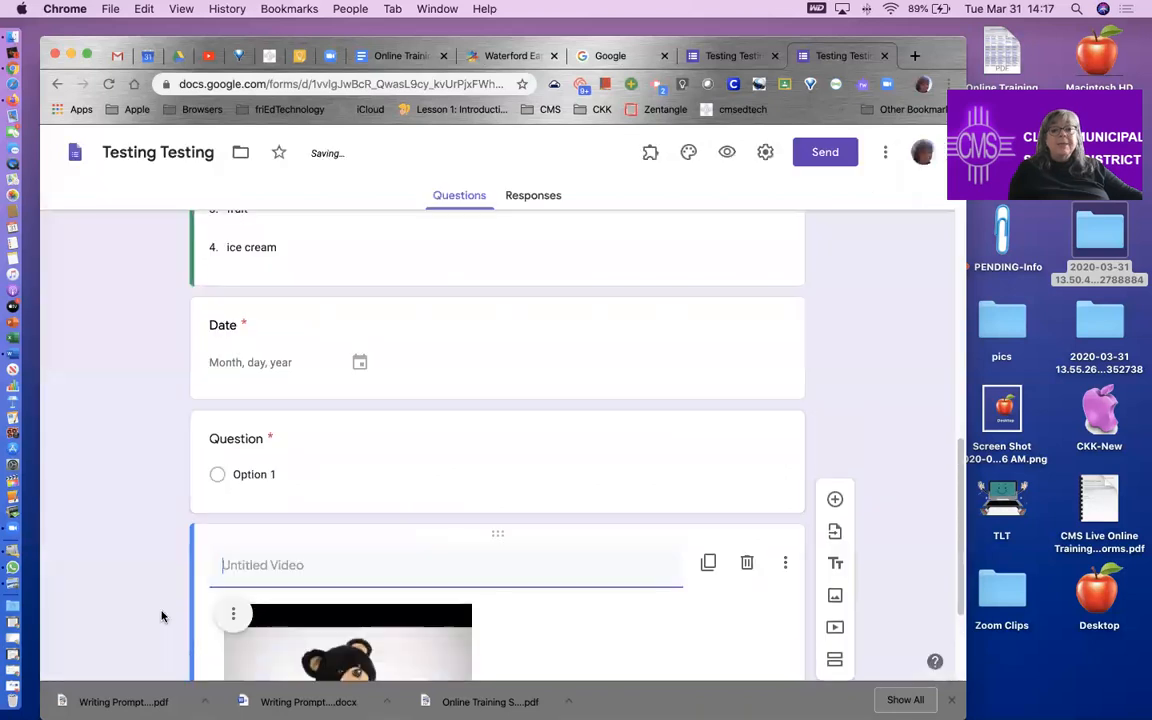
Step: Title the teddy bear video "fjla;djfl;ajl;kf" and shrink it to roughly two thirds of its inserted width
{"action": "left_click", "coordinate": [270, 372]}
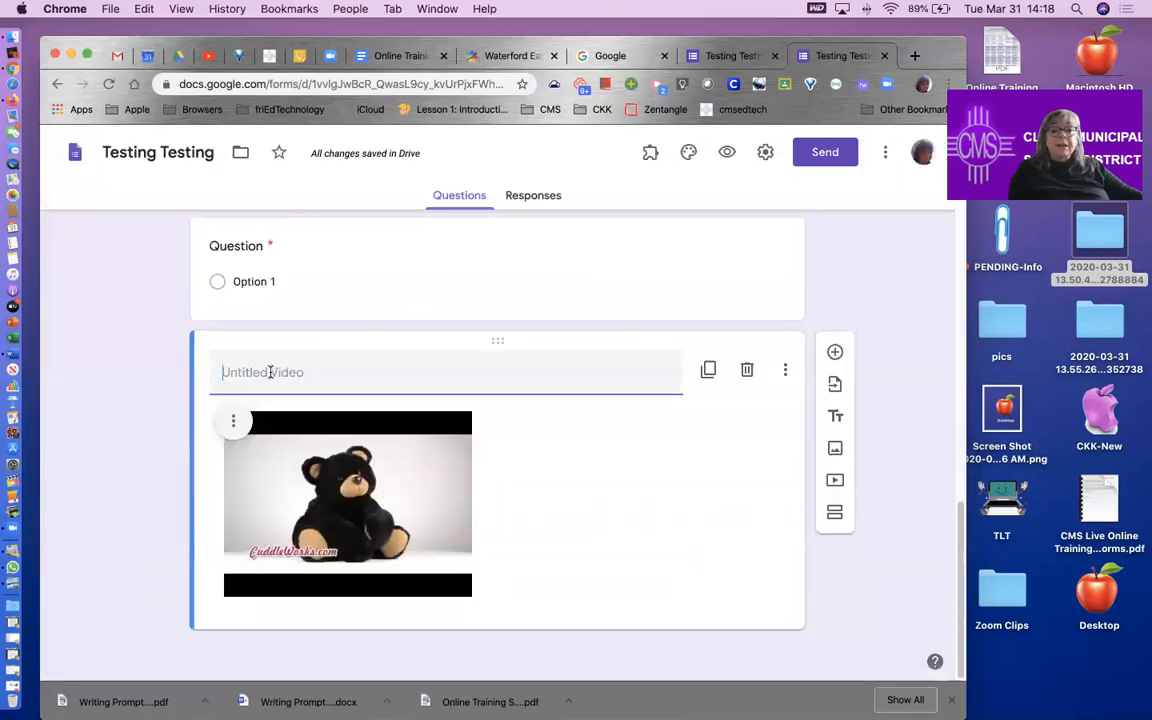
{"action": "type", "text": "fjla;djfl;ajl;kf"}
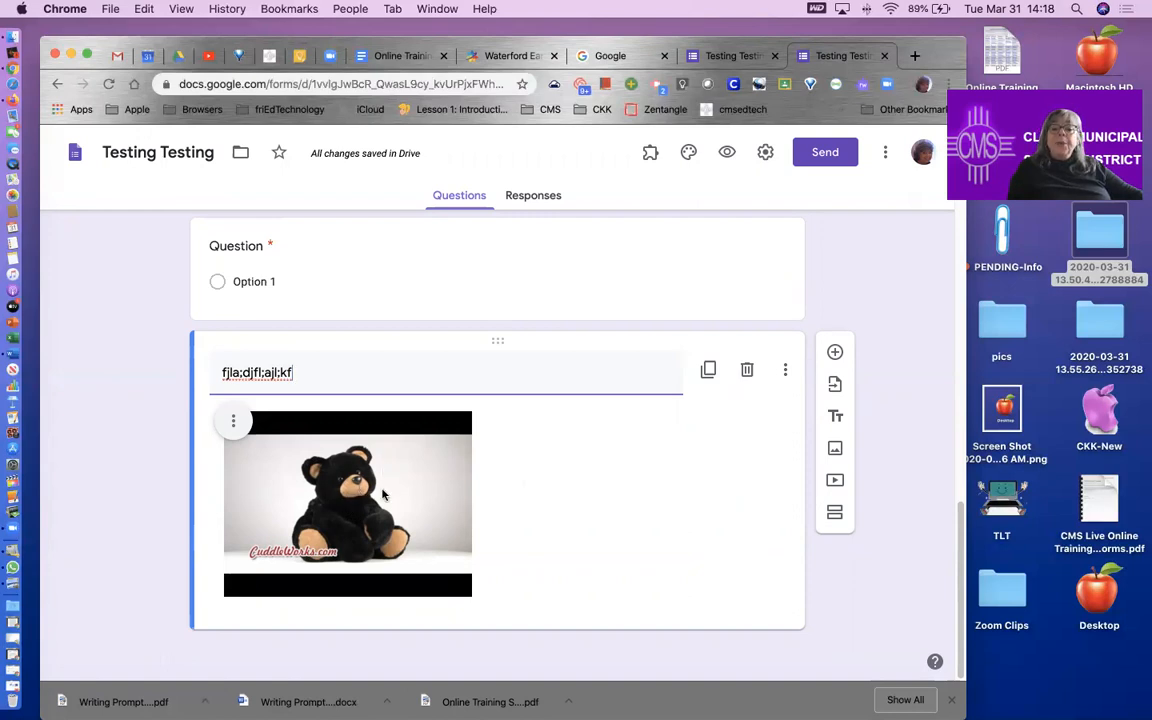
{"action": "left_click", "coordinate": [311, 519]}
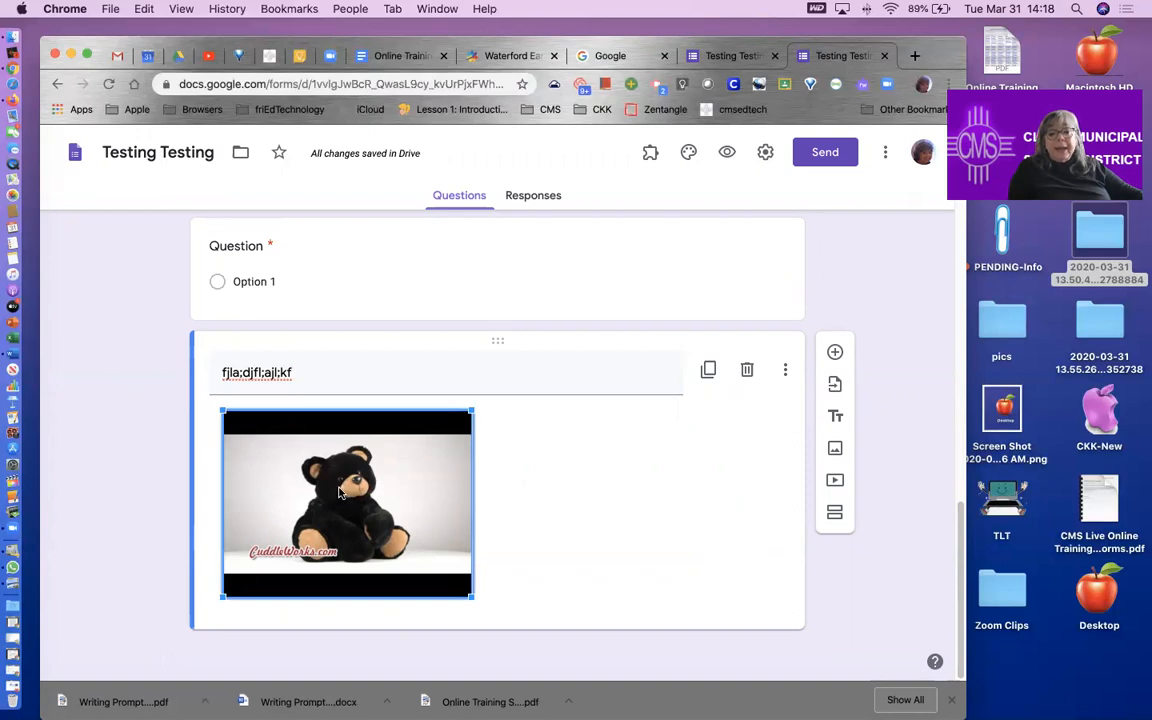
{"action": "left_click_drag", "start_coordinate": [221, 411], "coordinate": [250, 434]}
{"action": "left_click_drag", "start_coordinate": [426, 442], "coordinate": [382, 448]}
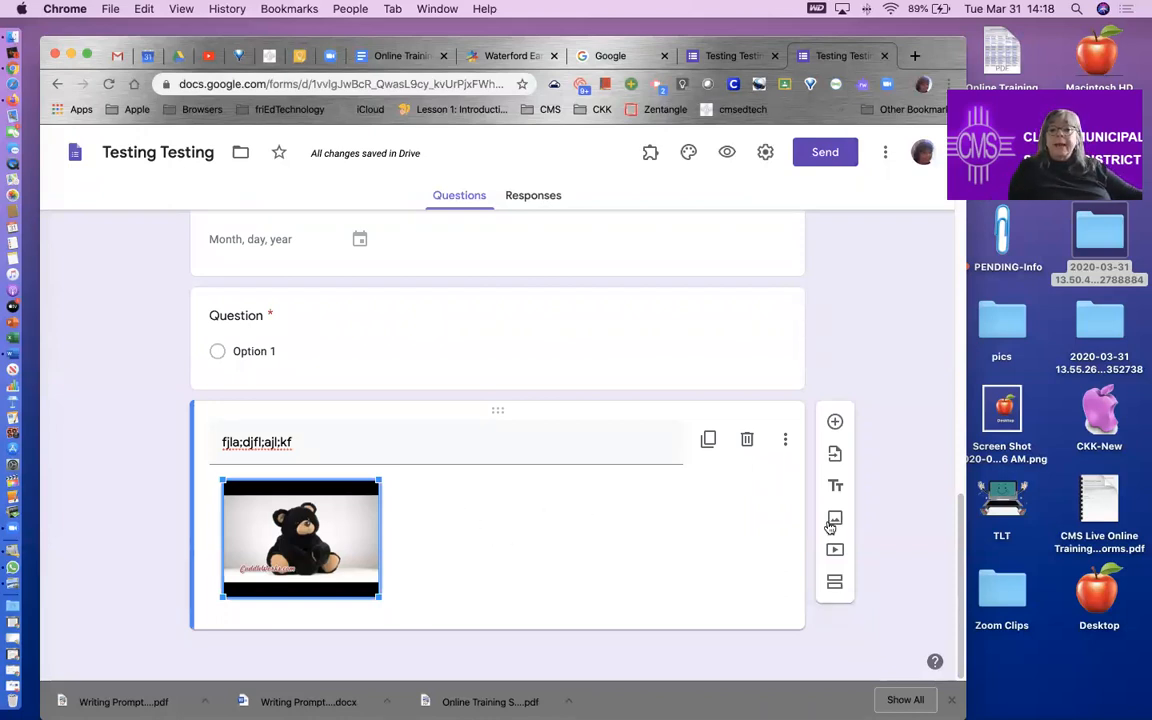
{"action": "left_click", "coordinate": [864, 620]}
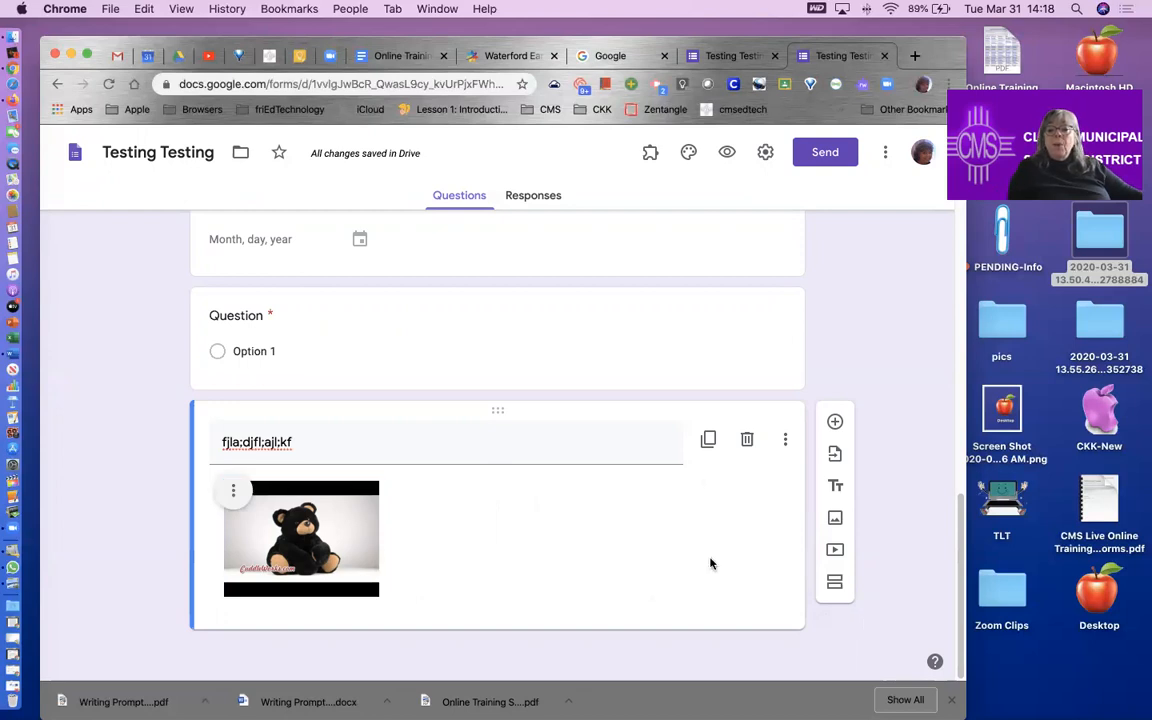
Step: Add a section after the video, titled "sfdskfjkads;f" with the description "asdfl;ksda';fkl"
{"action": "left_click", "coordinate": [835, 587]}
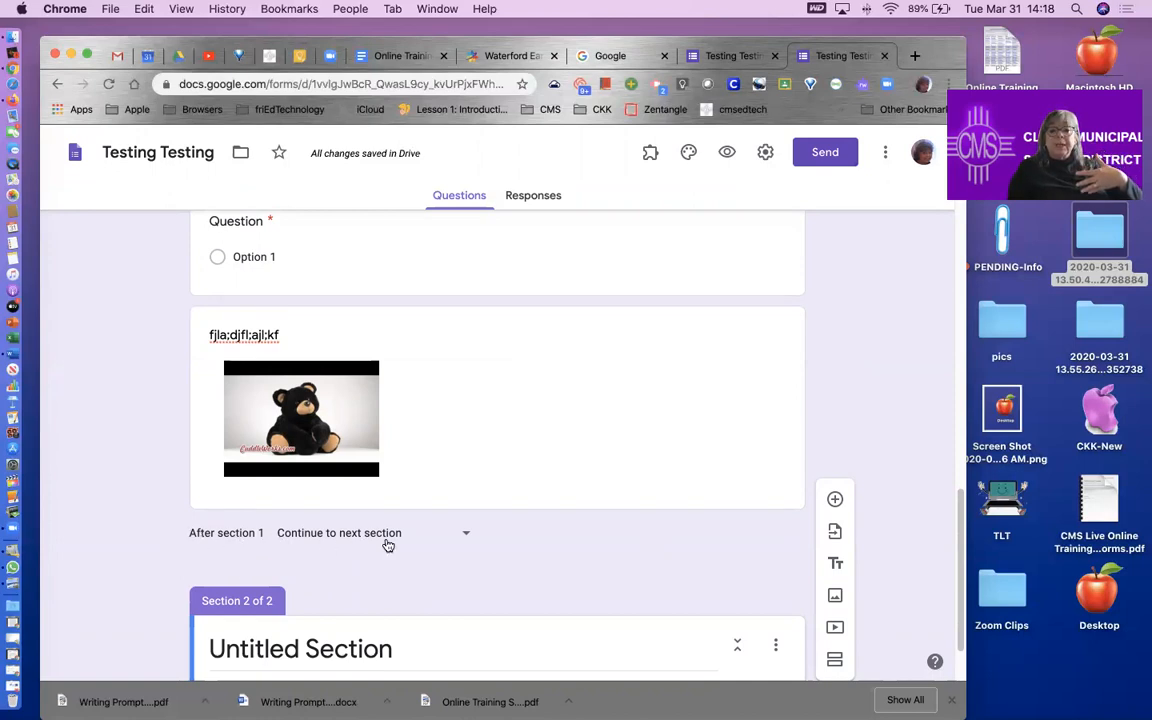
{"action": "scroll", "coordinate": [432, 548], "scroll_direction": "down", "scroll_amount": 2}
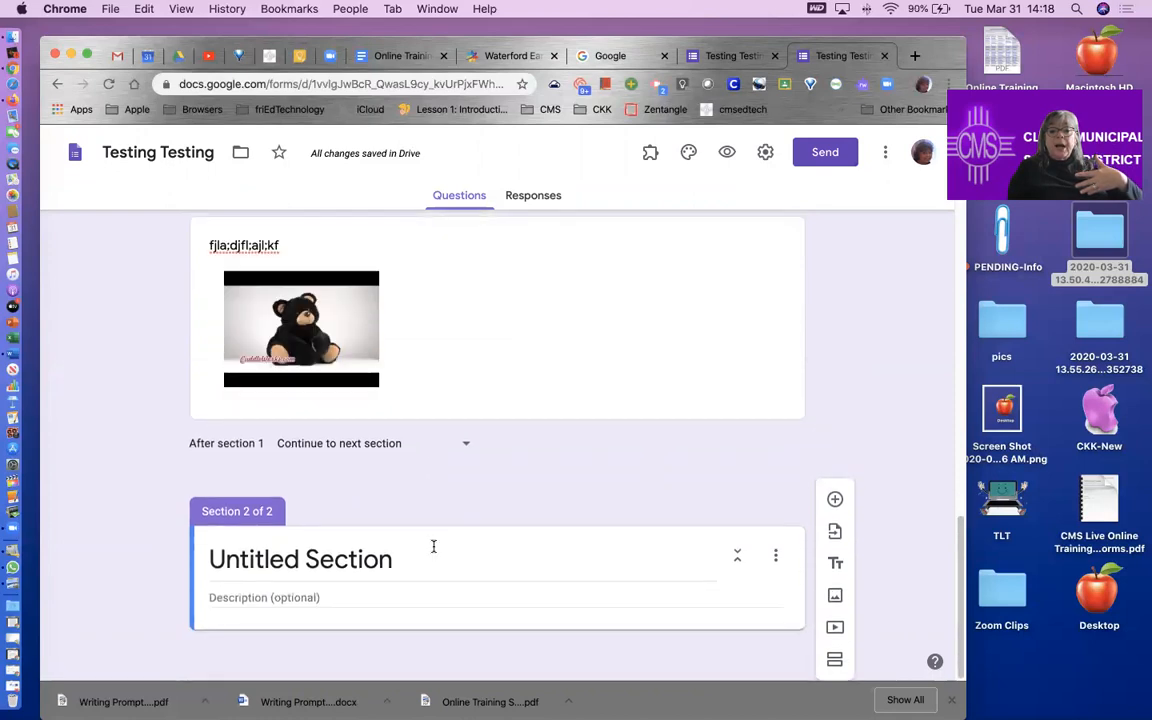
{"action": "left_click", "coordinate": [293, 550]}
{"action": "type", "text": "sfdskfjkads;f"}
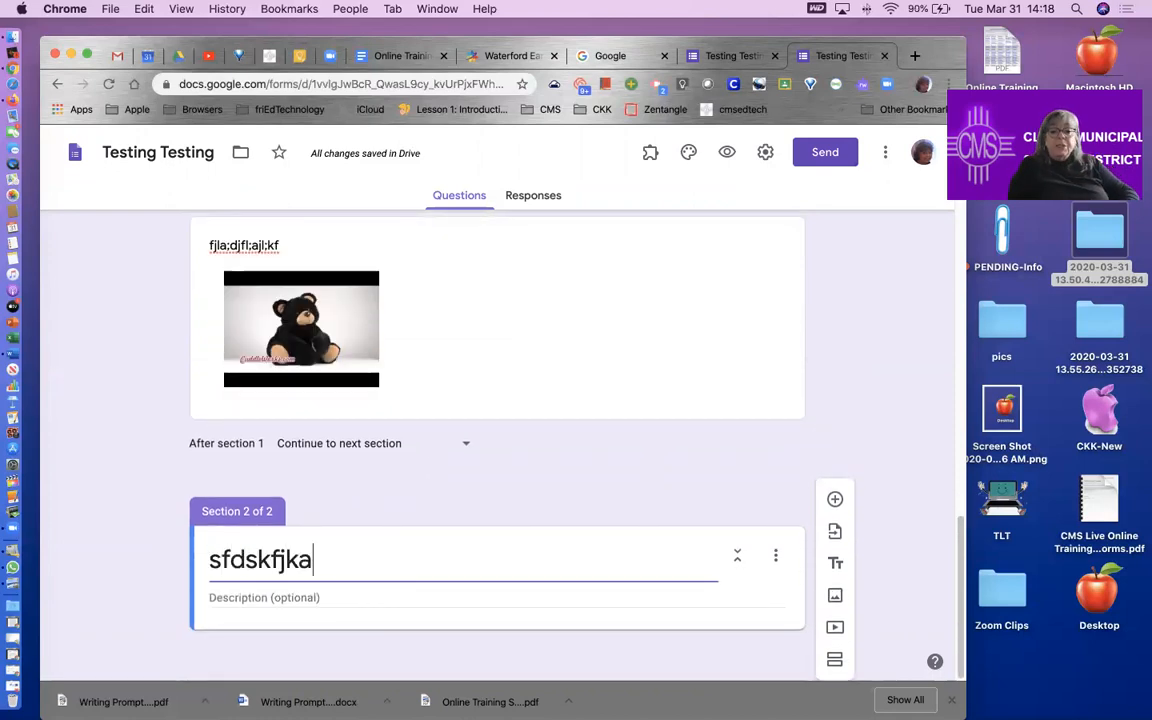
{"action": "left_click", "coordinate": [305, 598]}
{"action": "type", "text": "asdfl;ksda';fkl"}
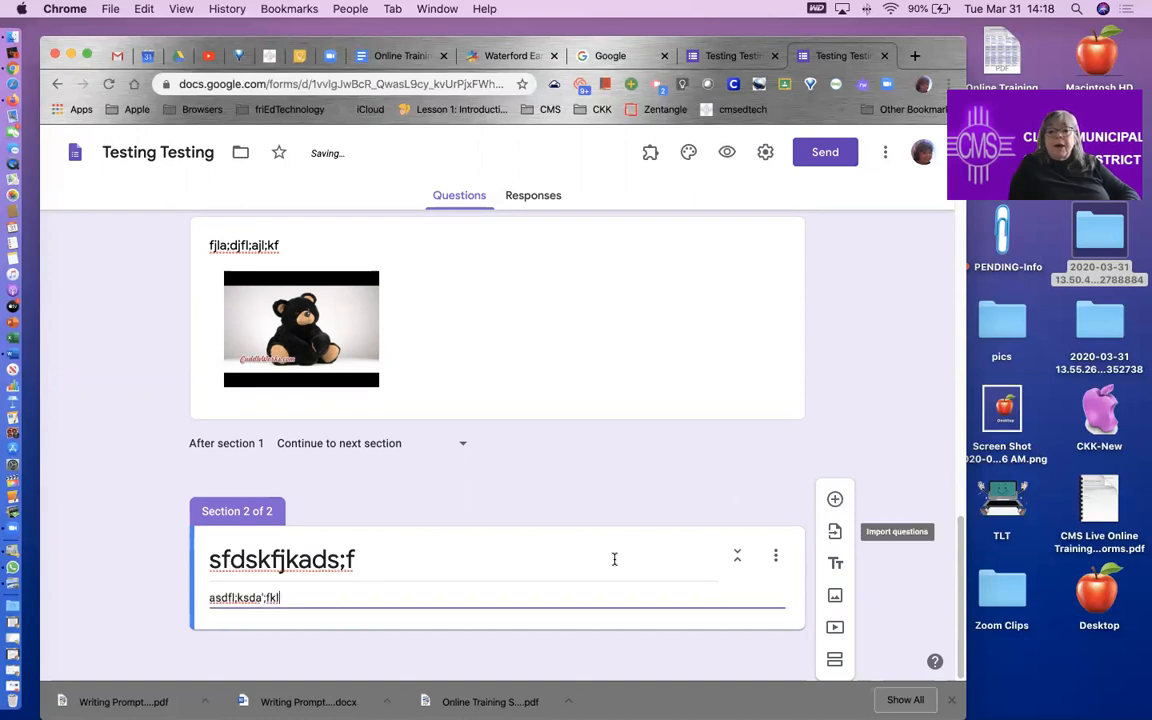
Step: Add a multiple-choice question titled "sdflasdkf;lsd" to the second section
{"action": "left_click", "coordinate": [835, 499]}
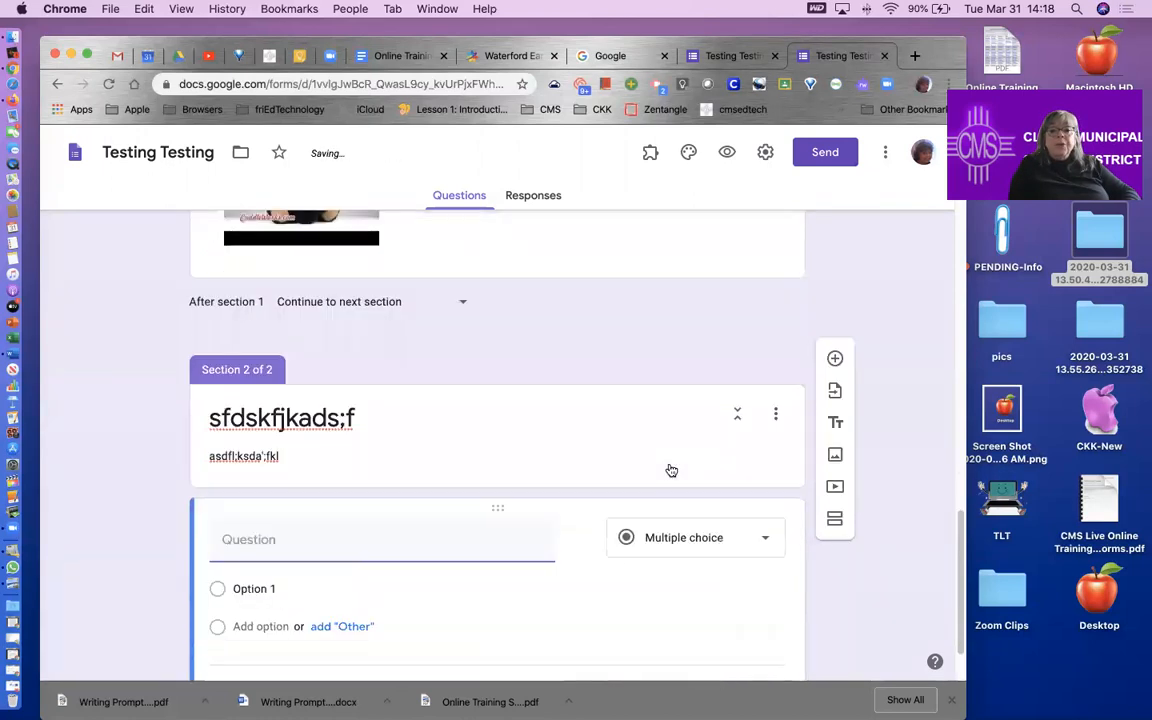
{"action": "type", "text": "sdflasdkf;lsd"}
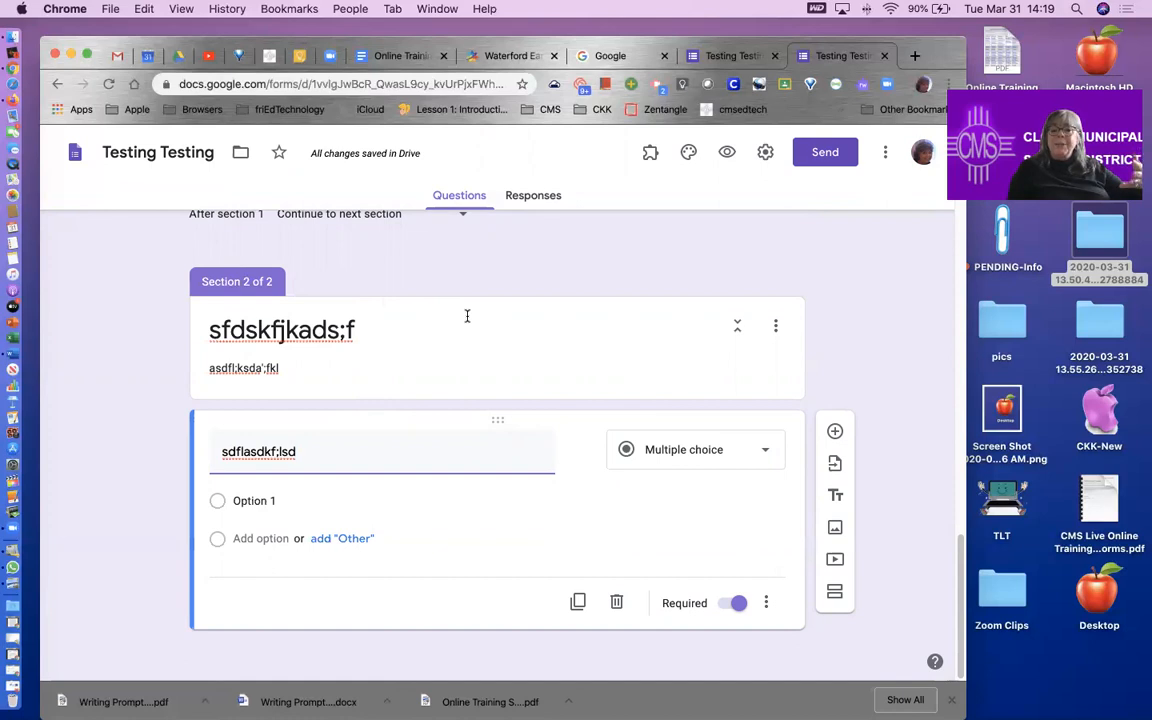
Step: Review both sections of the form in the editor and open the respondent preview down to the first questions
{"action": "scroll", "coordinate": [466, 316], "scroll_direction": "up", "scroll_amount": 15}
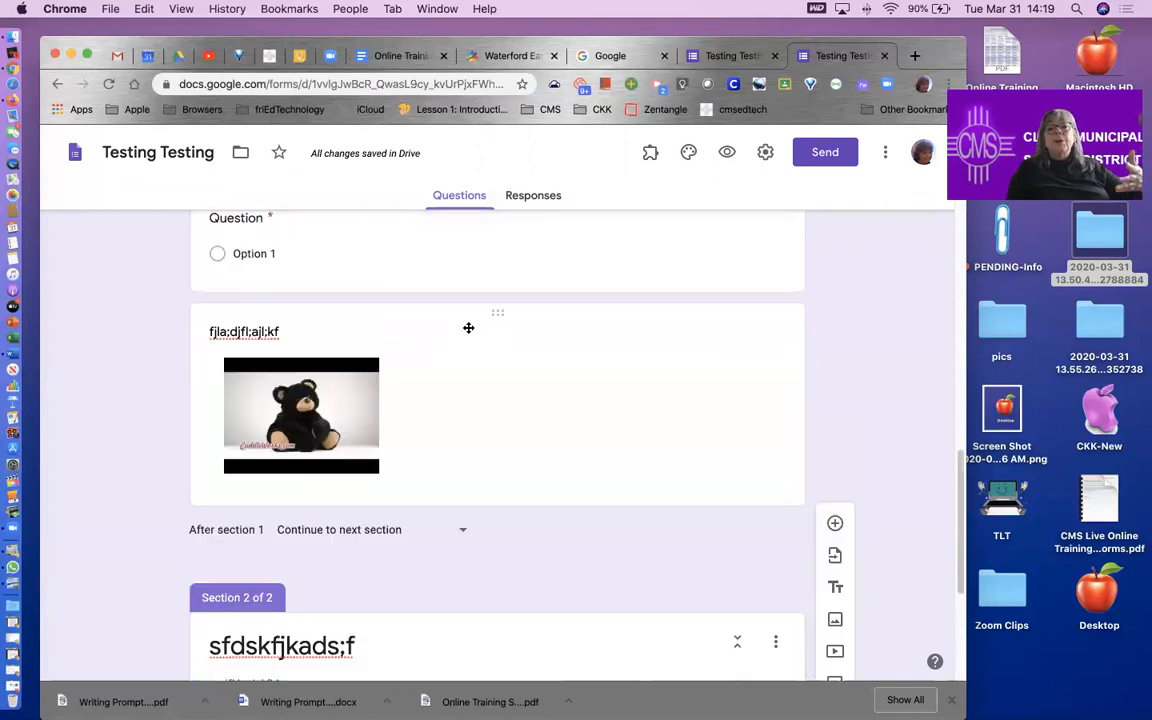
{"action": "scroll", "coordinate": [468, 330], "scroll_direction": "up", "scroll_amount": 3}
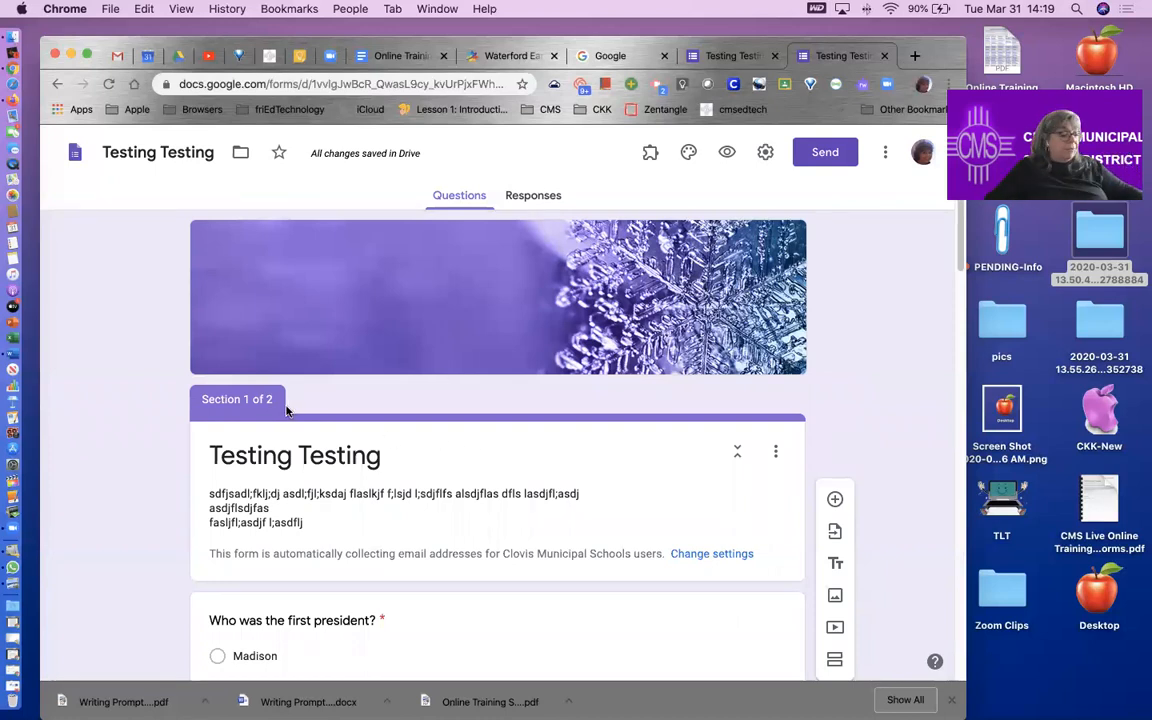
{"action": "scroll", "coordinate": [365, 435], "scroll_direction": "down", "scroll_amount": 5}
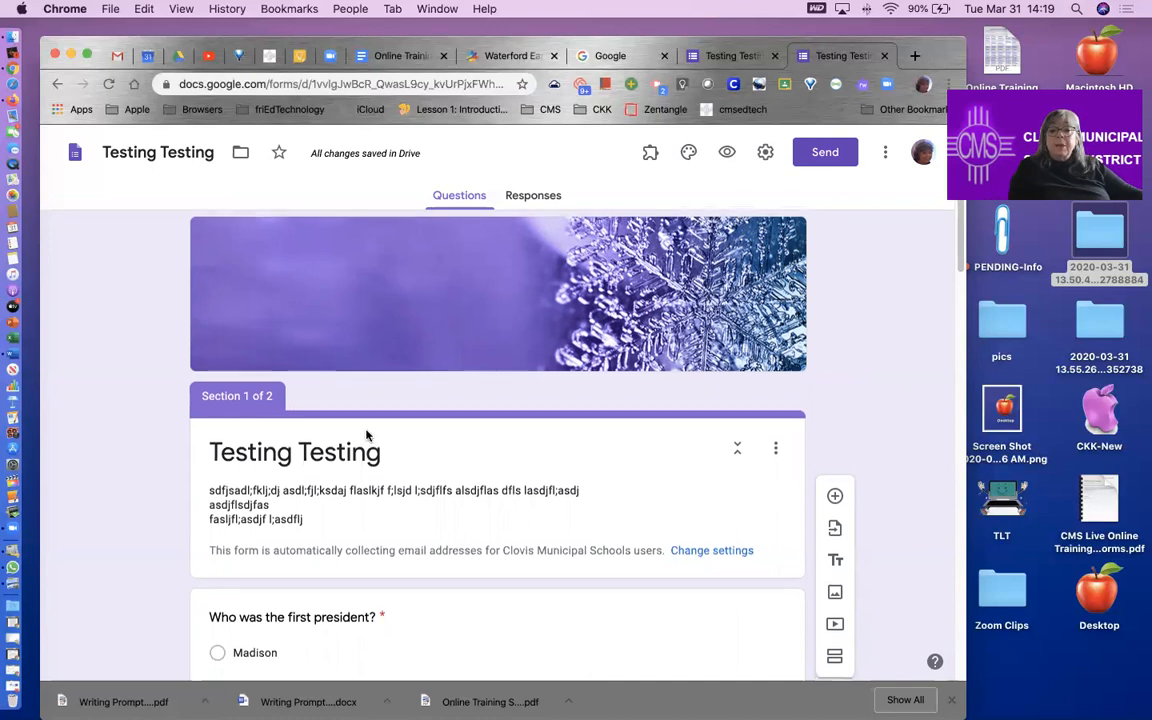
{"action": "scroll", "coordinate": [365, 425], "scroll_direction": "down", "scroll_amount": 8}
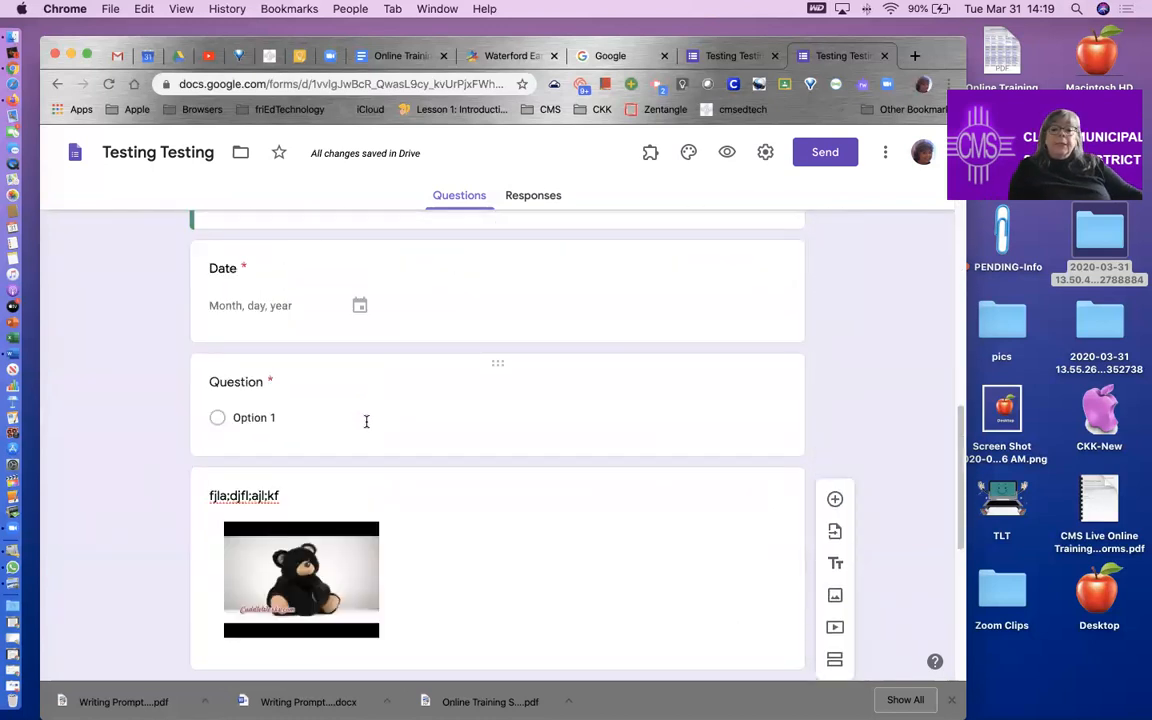
{"action": "scroll", "coordinate": [366, 421], "scroll_direction": "down", "scroll_amount": 5}
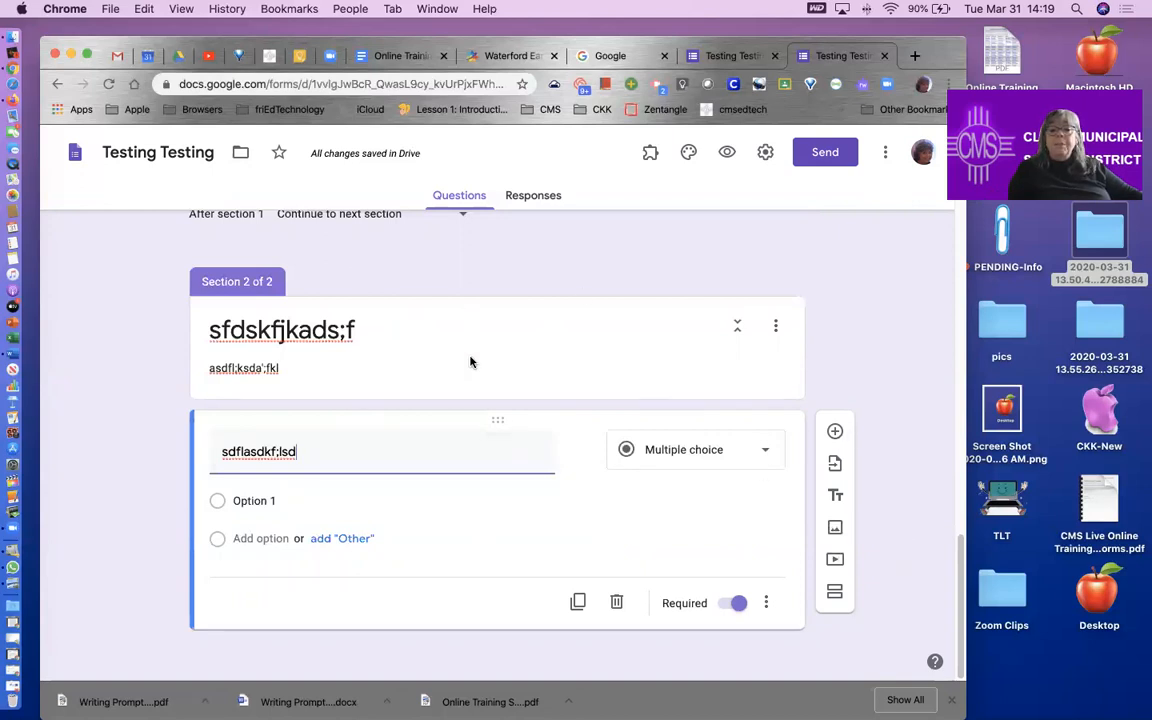
{"action": "scroll", "coordinate": [470, 360], "scroll_direction": "up", "scroll_amount": 15}
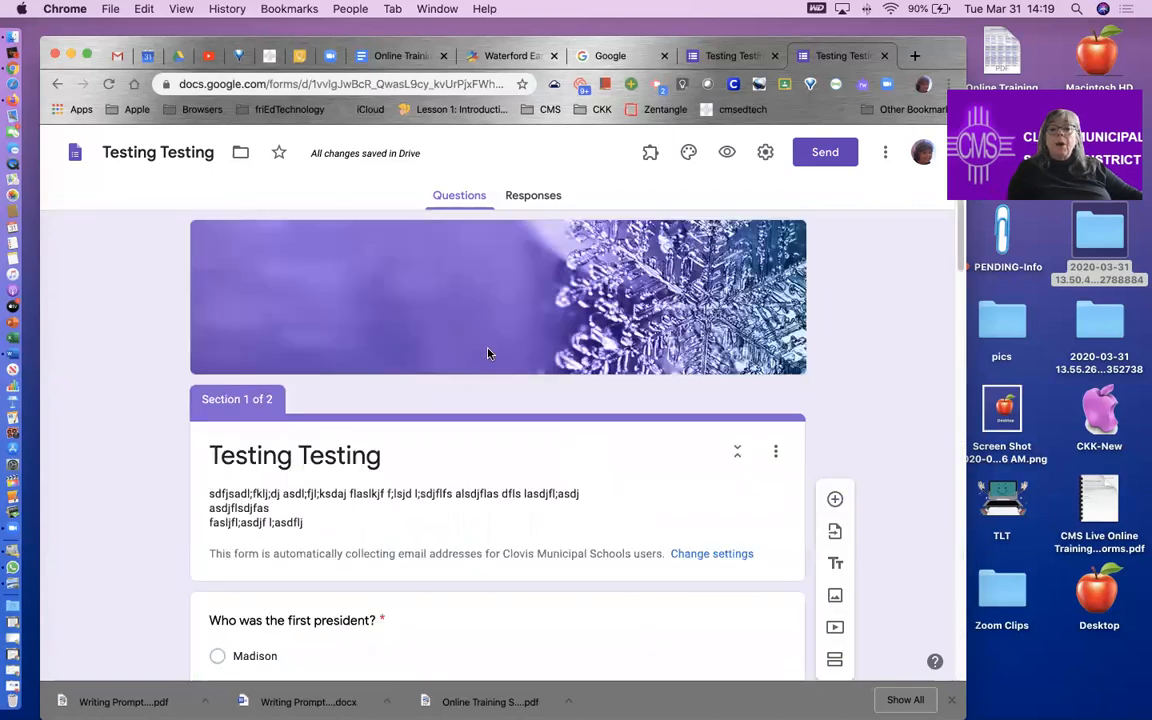
{"action": "left_click", "coordinate": [725, 158]}
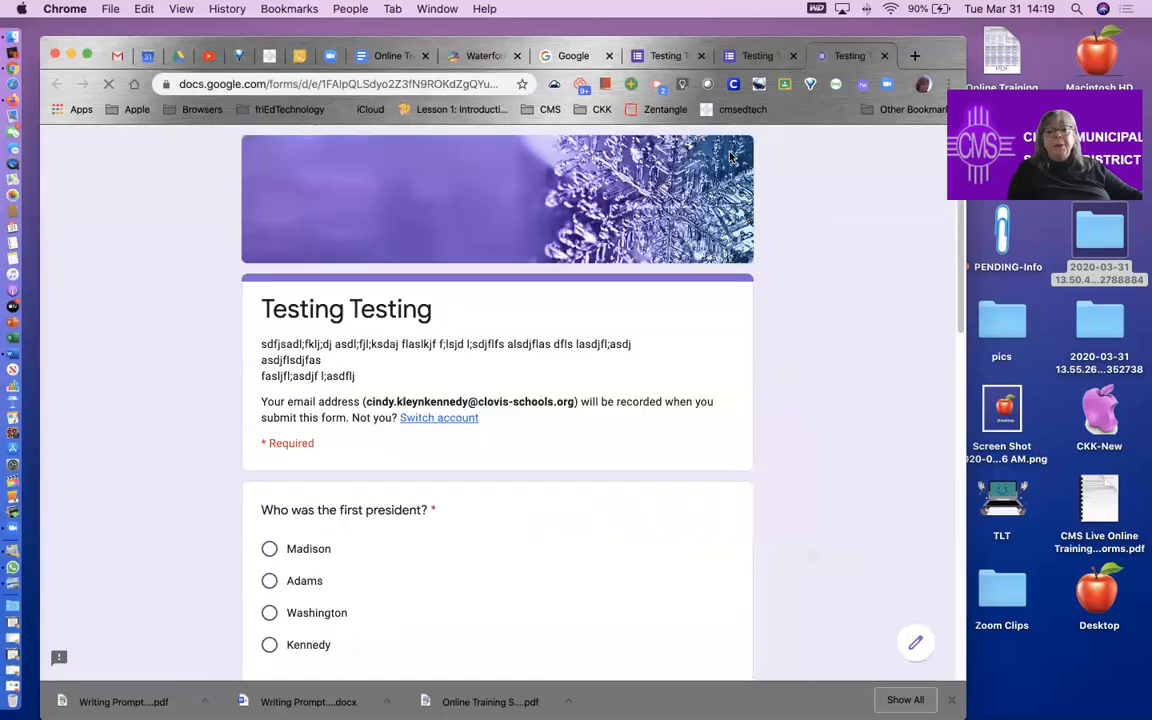
{"action": "scroll", "coordinate": [457, 402], "scroll_direction": "down", "scroll_amount": 3}
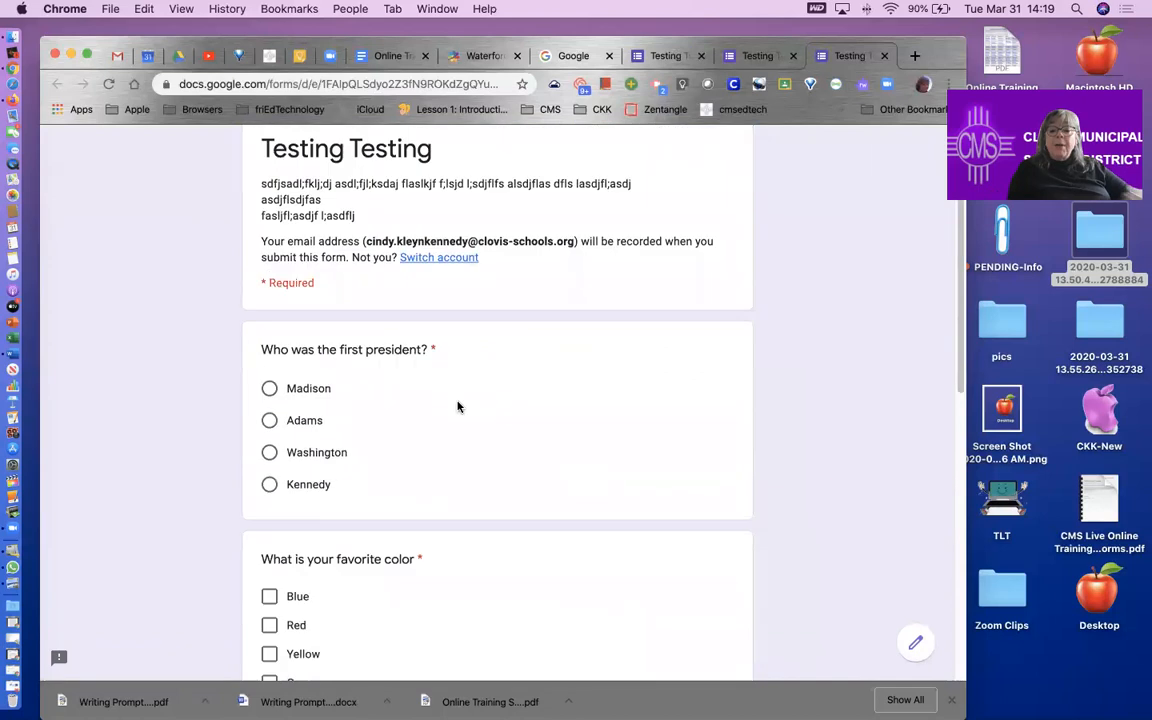
Step: Review the first section's questions and video in the respondent preview, including the answer choices of the favorite food question
{"action": "scroll", "coordinate": [457, 406], "scroll_direction": "down", "scroll_amount": 10}
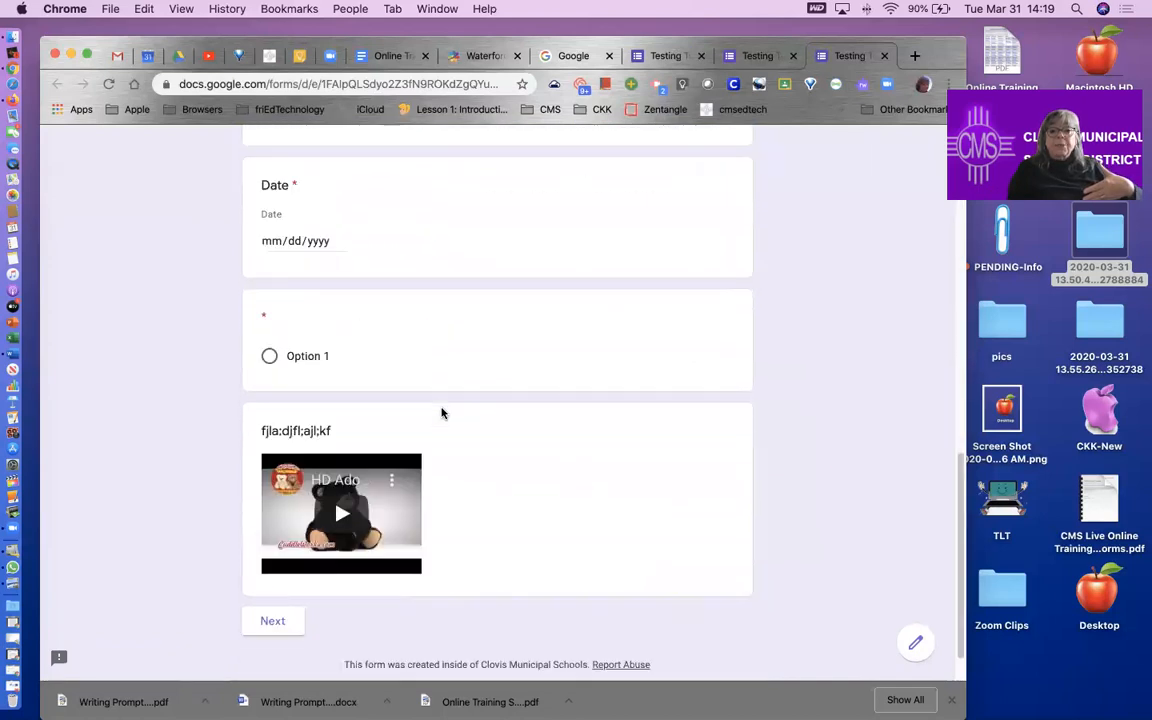
{"action": "scroll", "coordinate": [438, 405], "scroll_direction": "up", "scroll_amount": 2}
{"action": "scroll", "coordinate": [400, 400], "scroll_direction": "down", "scroll_amount": 2}
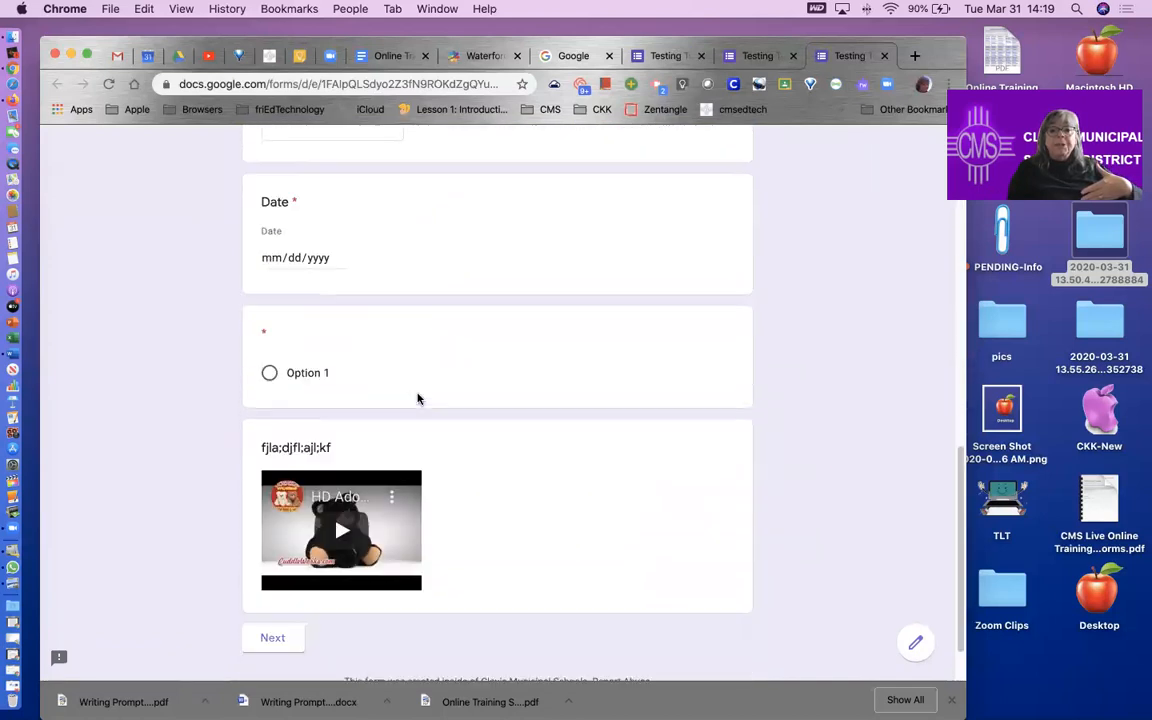
{"action": "scroll", "coordinate": [418, 398], "scroll_direction": "down", "scroll_amount": 1}
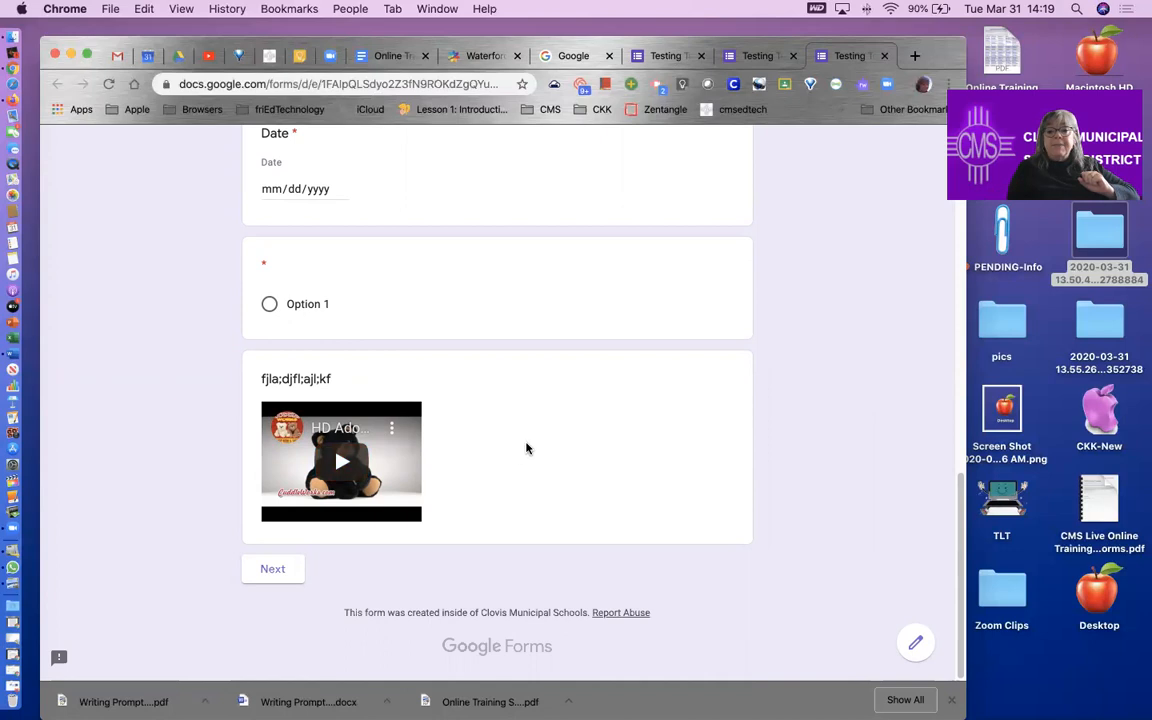
{"action": "scroll", "coordinate": [544, 417], "scroll_direction": "up", "scroll_amount": 10}
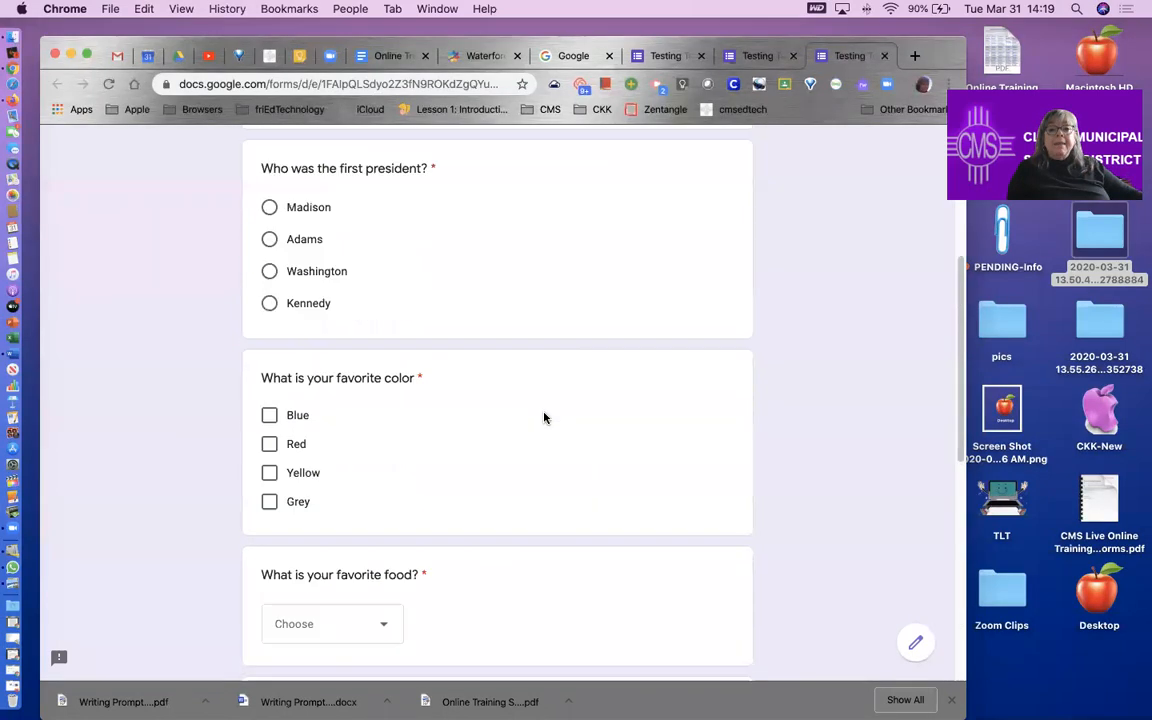
{"action": "scroll", "coordinate": [544, 417], "scroll_direction": "up", "scroll_amount": 3}
{"action": "scroll", "coordinate": [545, 410], "scroll_direction": "down", "scroll_amount": 5}
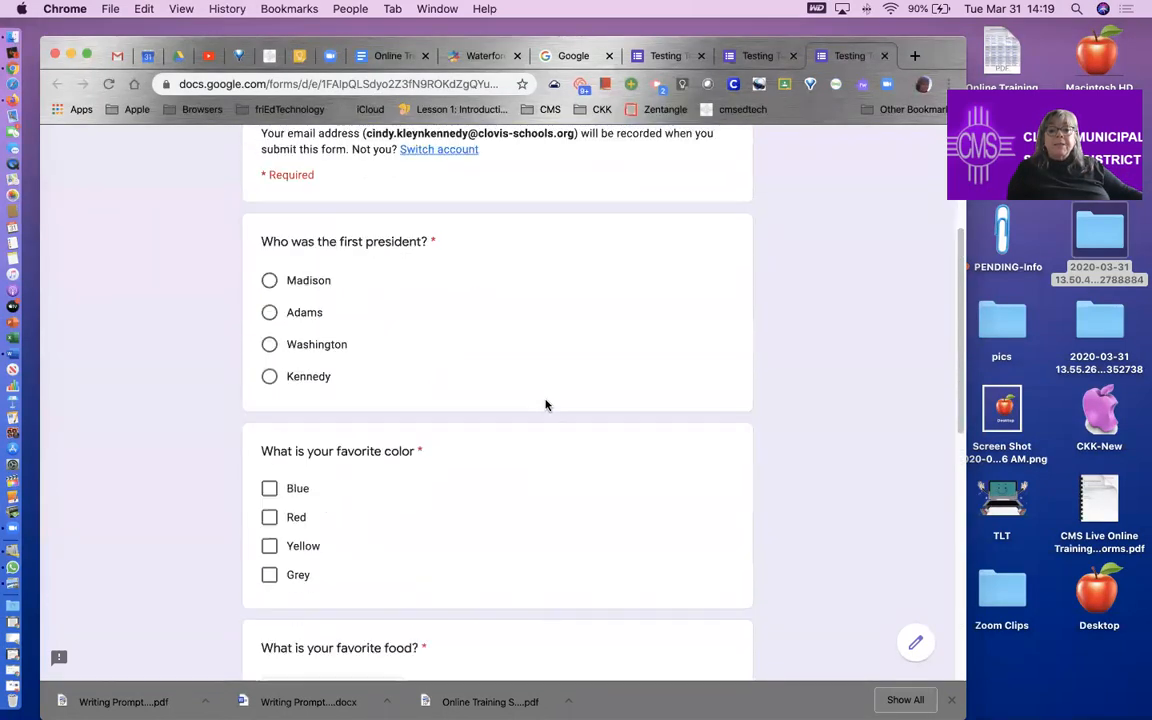
{"action": "scroll", "coordinate": [545, 405], "scroll_direction": "down", "scroll_amount": 3}
{"action": "left_click", "coordinate": [380, 414]}
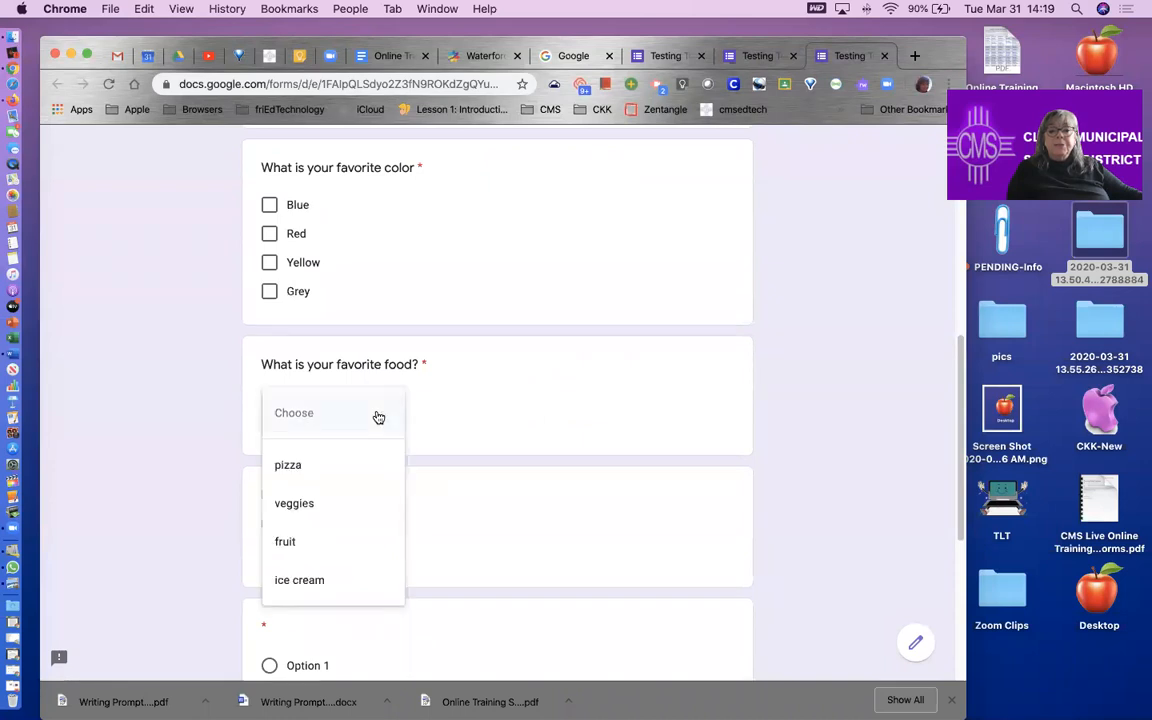
{"action": "left_click", "coordinate": [504, 306]}
{"action": "scroll", "coordinate": [496, 330], "scroll_direction": "up", "scroll_amount": 5}
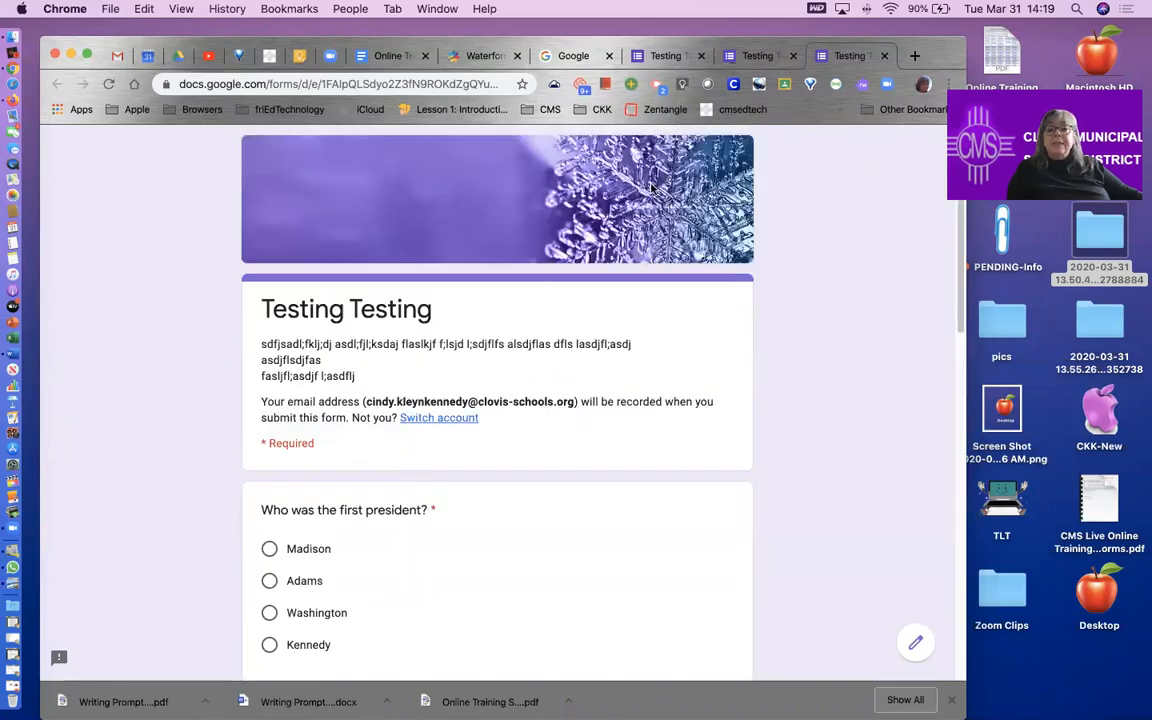
Step: Return from the respondent preview to the form editor and look over the beginning of the first section
{"action": "left_click", "coordinate": [913, 645]}
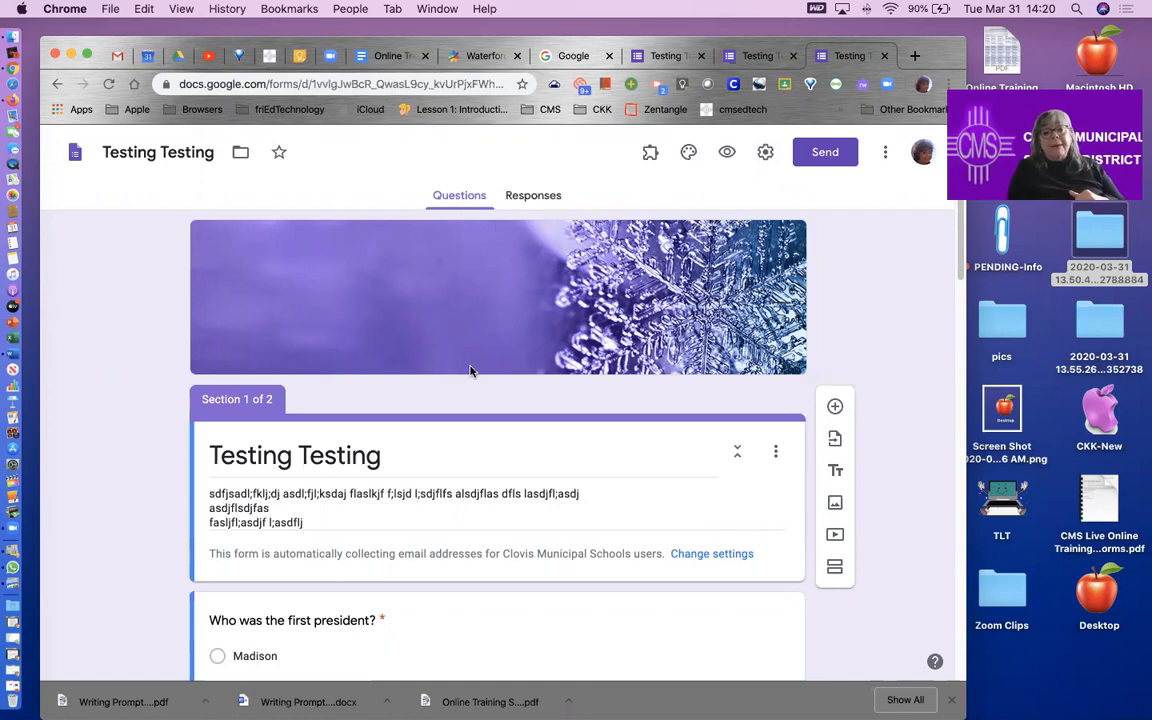
{"action": "scroll", "coordinate": [427, 429], "scroll_direction": "down", "scroll_amount": 3}
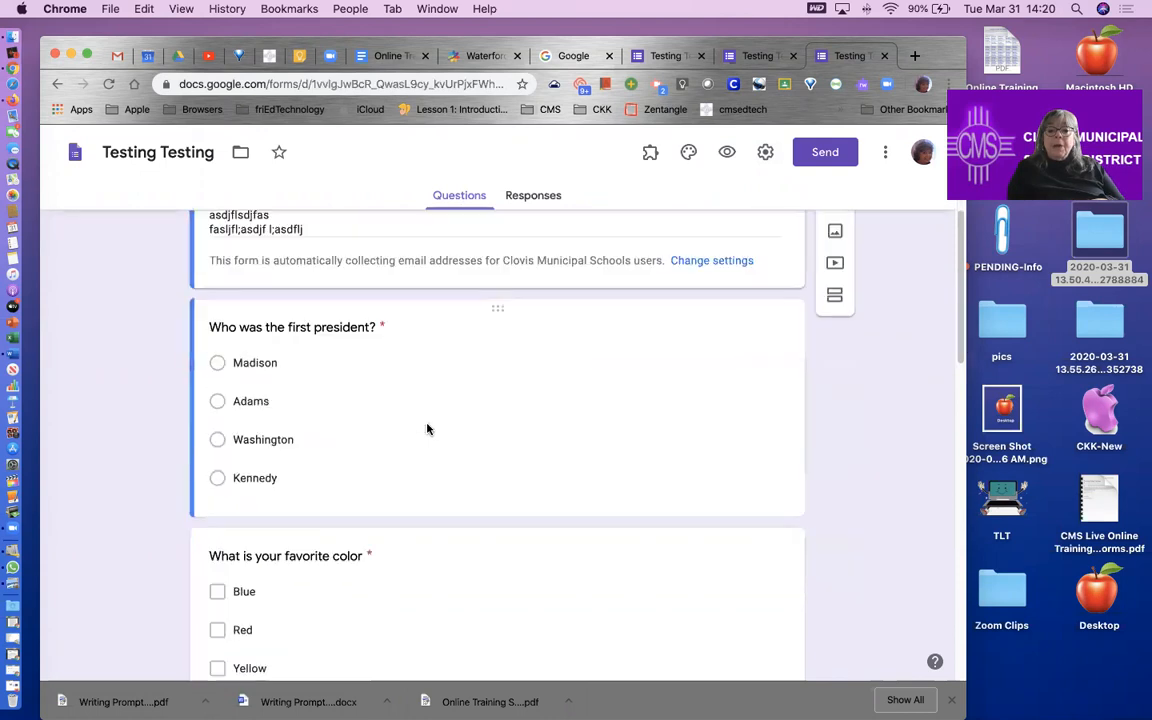
{"action": "scroll", "coordinate": [427, 429], "scroll_direction": "up", "scroll_amount": 3}
{"action": "scroll", "coordinate": [427, 429], "scroll_direction": "down", "scroll_amount": 7}
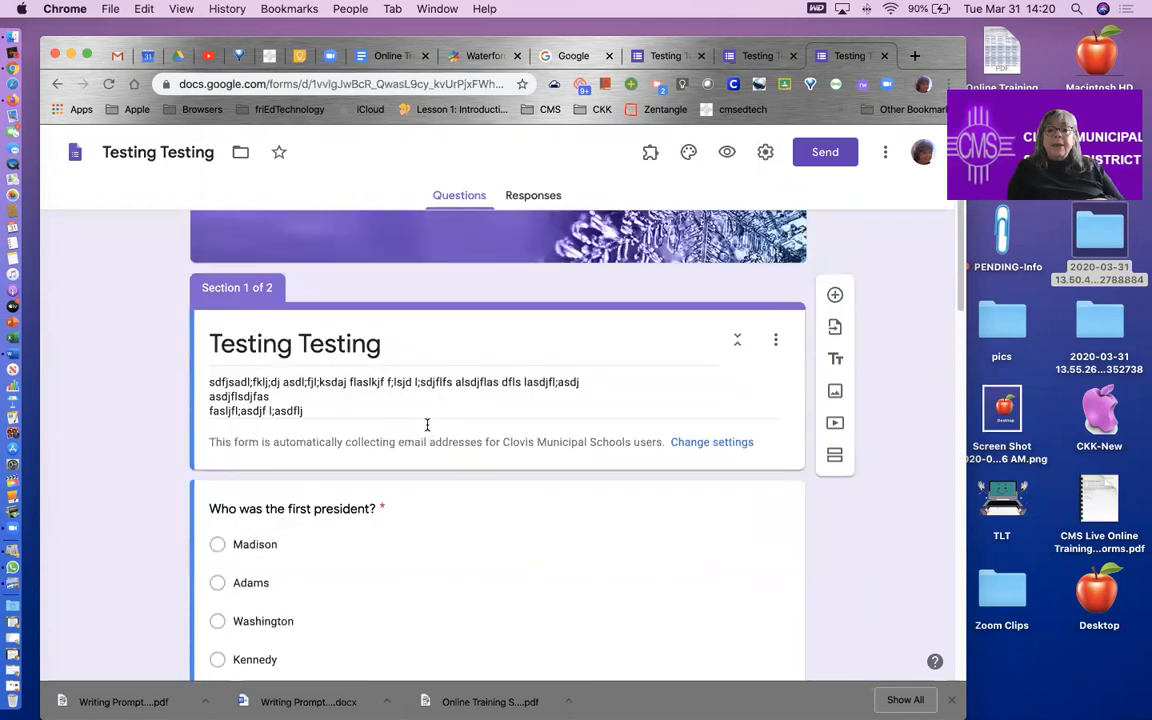
{"action": "scroll", "coordinate": [425, 429], "scroll_direction": "up", "scroll_amount": 8}
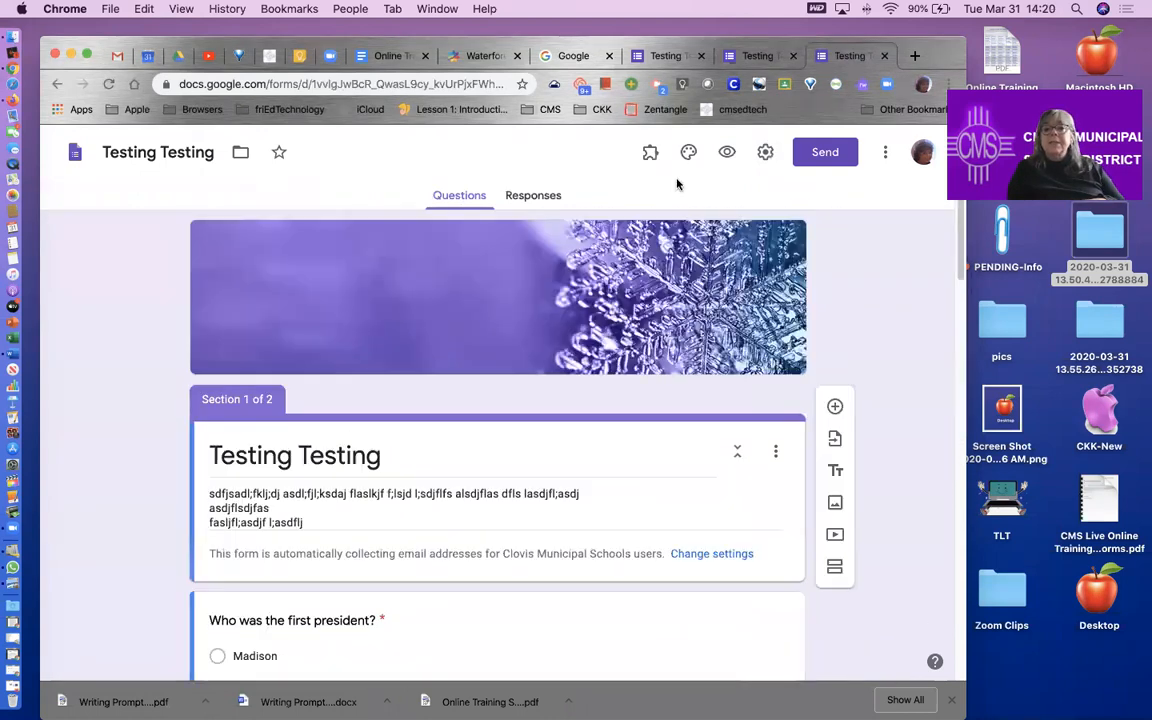
Step: Make the form a quiz in its settings and review the locked mode, grade release and respondent visibility options
{"action": "left_click", "coordinate": [762, 155]}
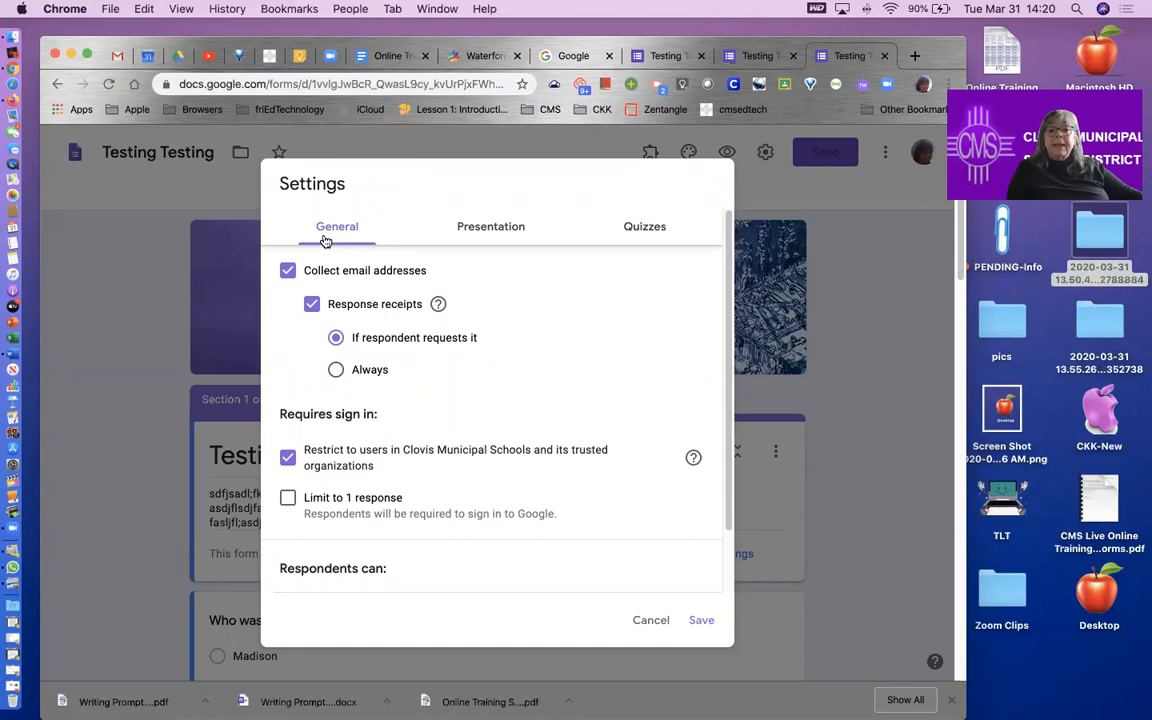
{"action": "left_click", "coordinate": [645, 230]}
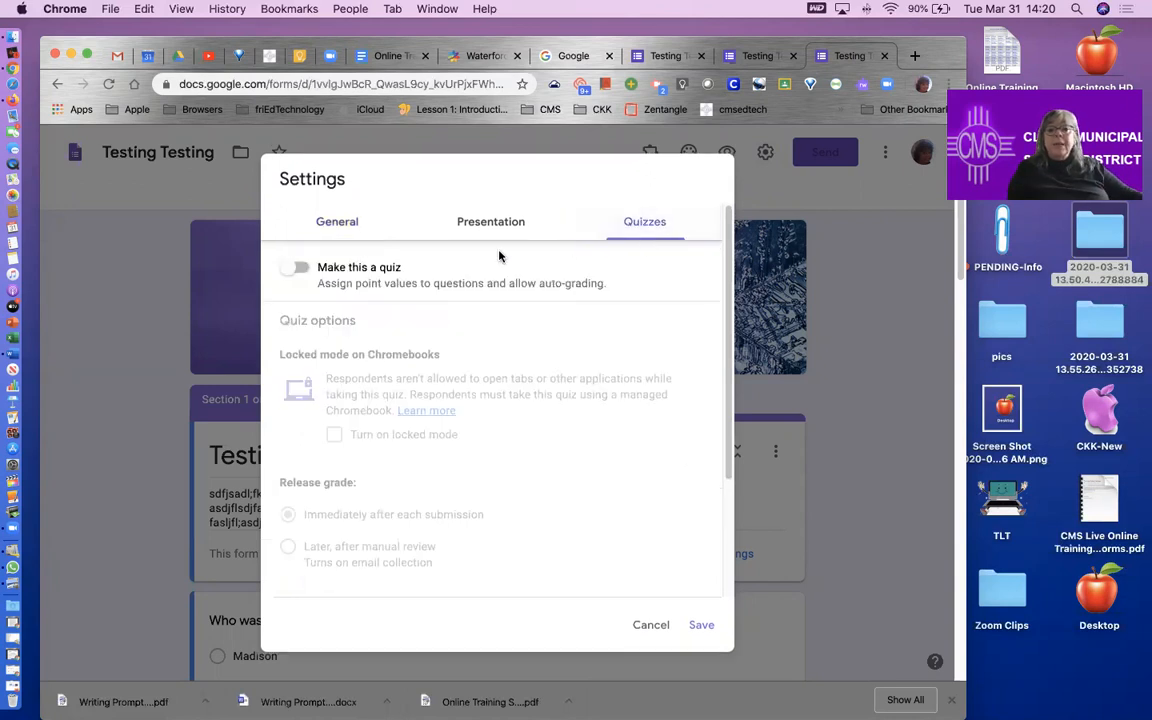
{"action": "left_click", "coordinate": [295, 272]}
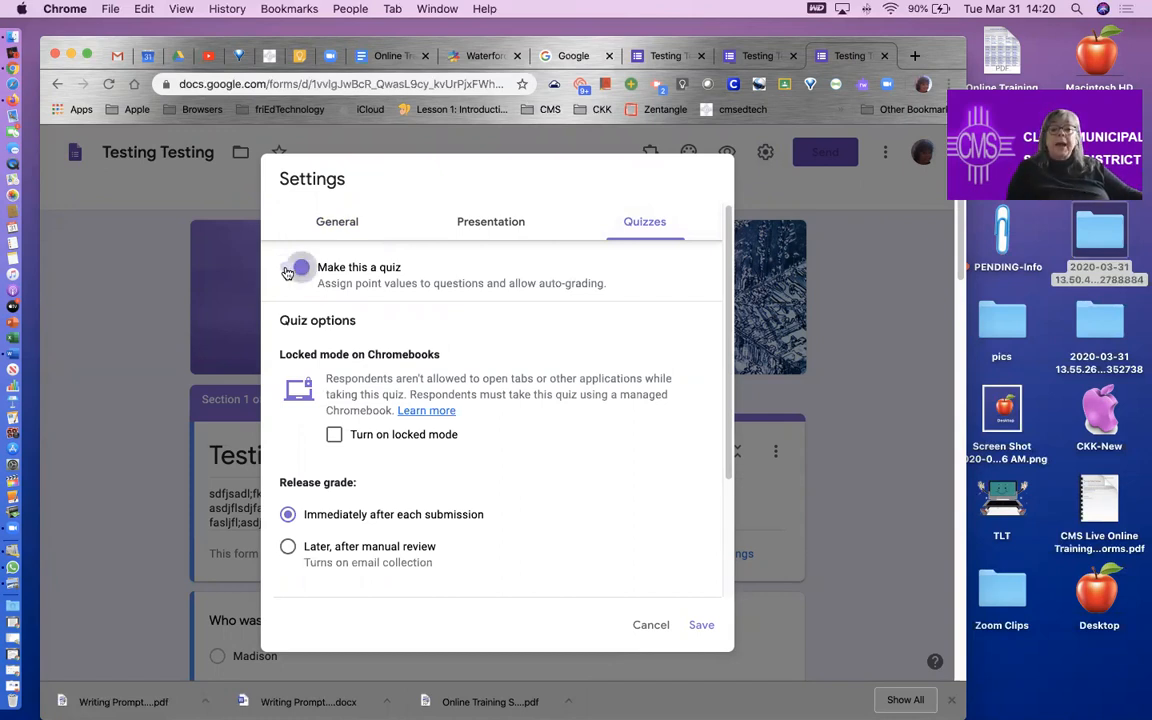
{"action": "left_click", "coordinate": [294, 269]}
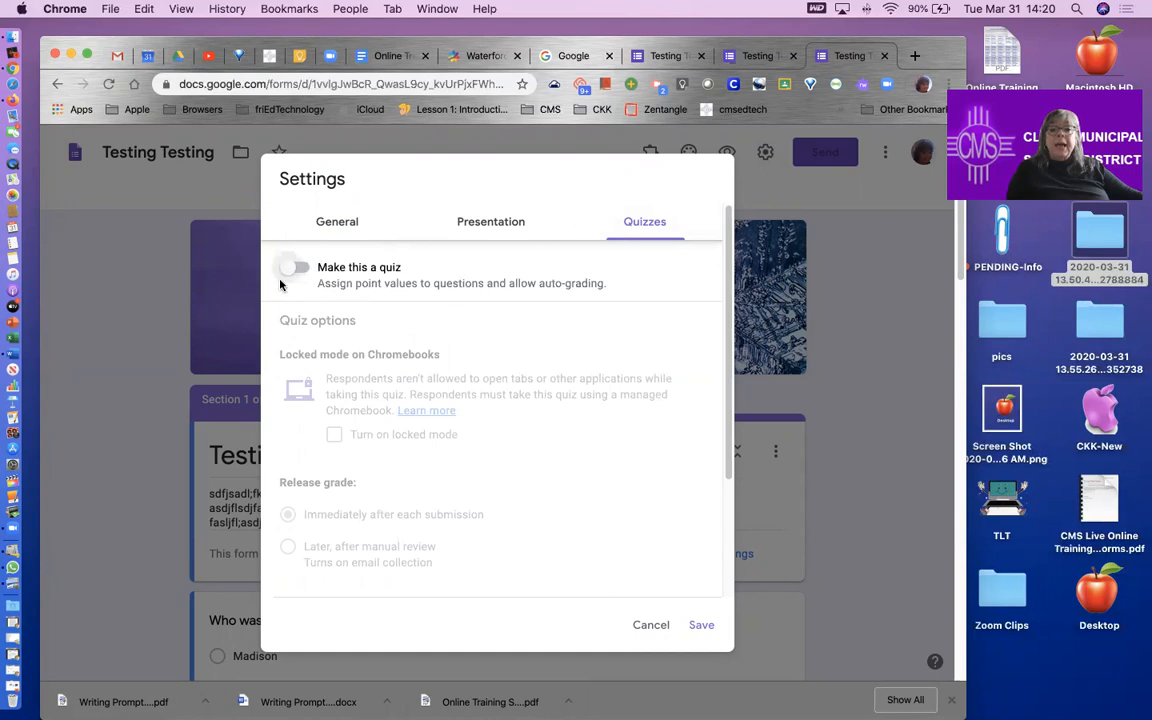
{"action": "left_click", "coordinate": [295, 268]}
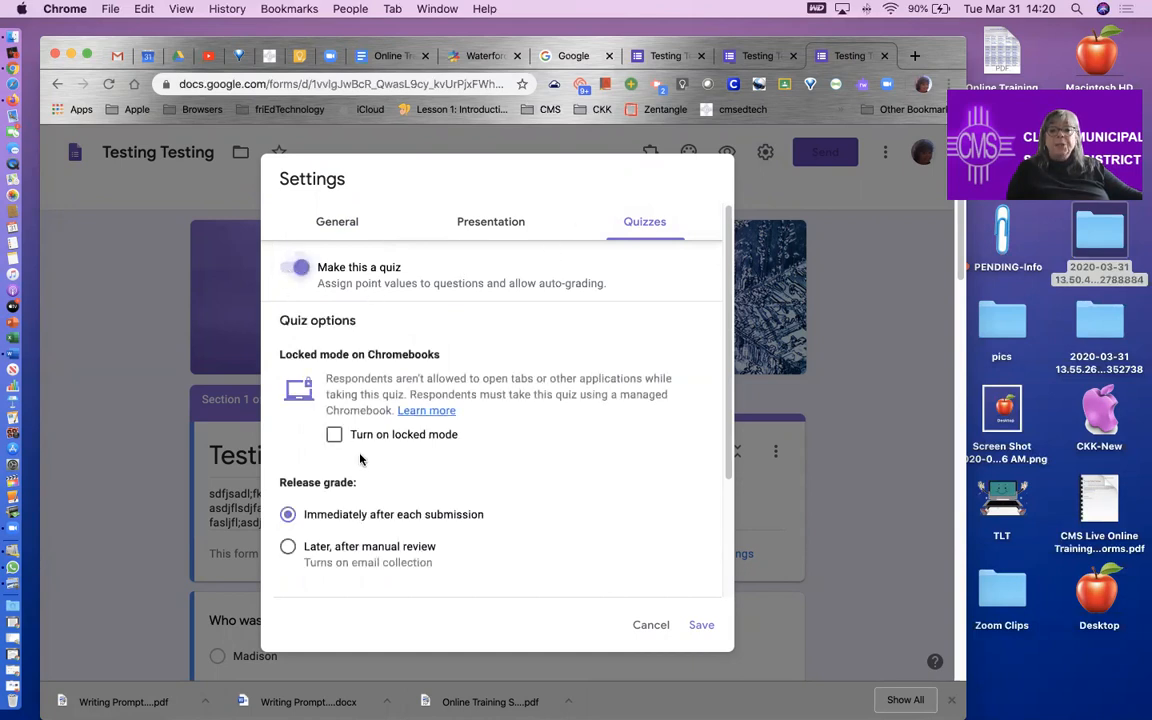
{"action": "scroll", "coordinate": [357, 435], "scroll_direction": "down", "scroll_amount": 4}
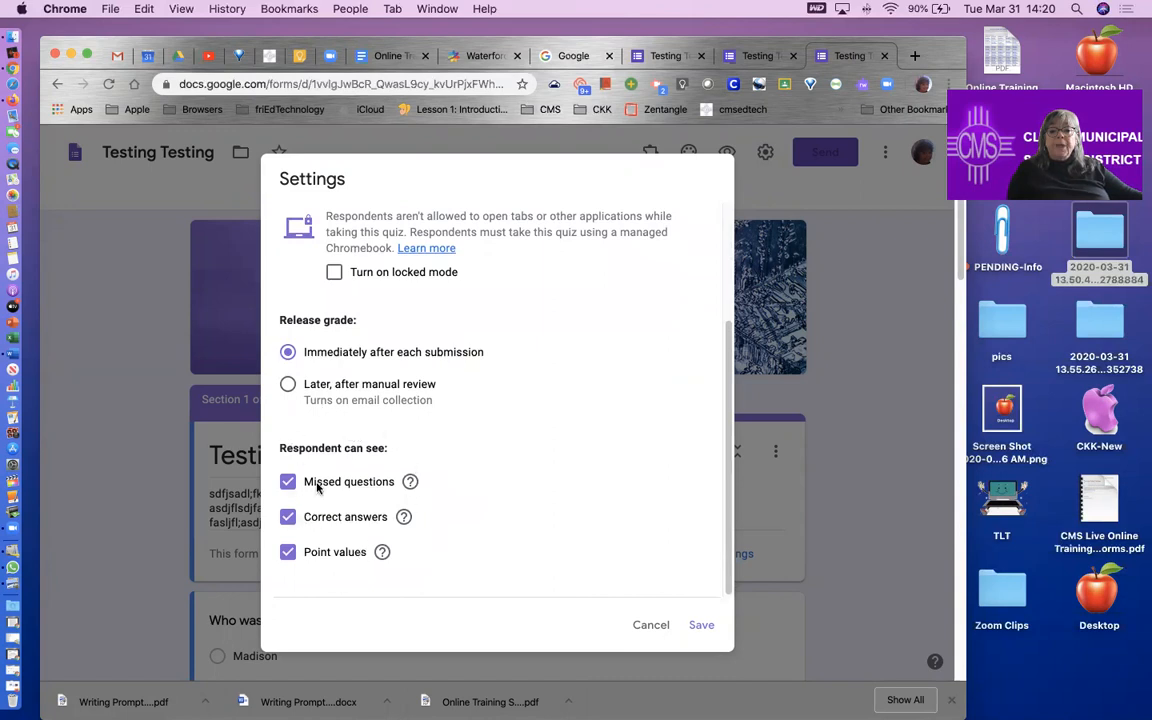
{"action": "scroll", "coordinate": [392, 378], "scroll_direction": "up", "scroll_amount": 4}
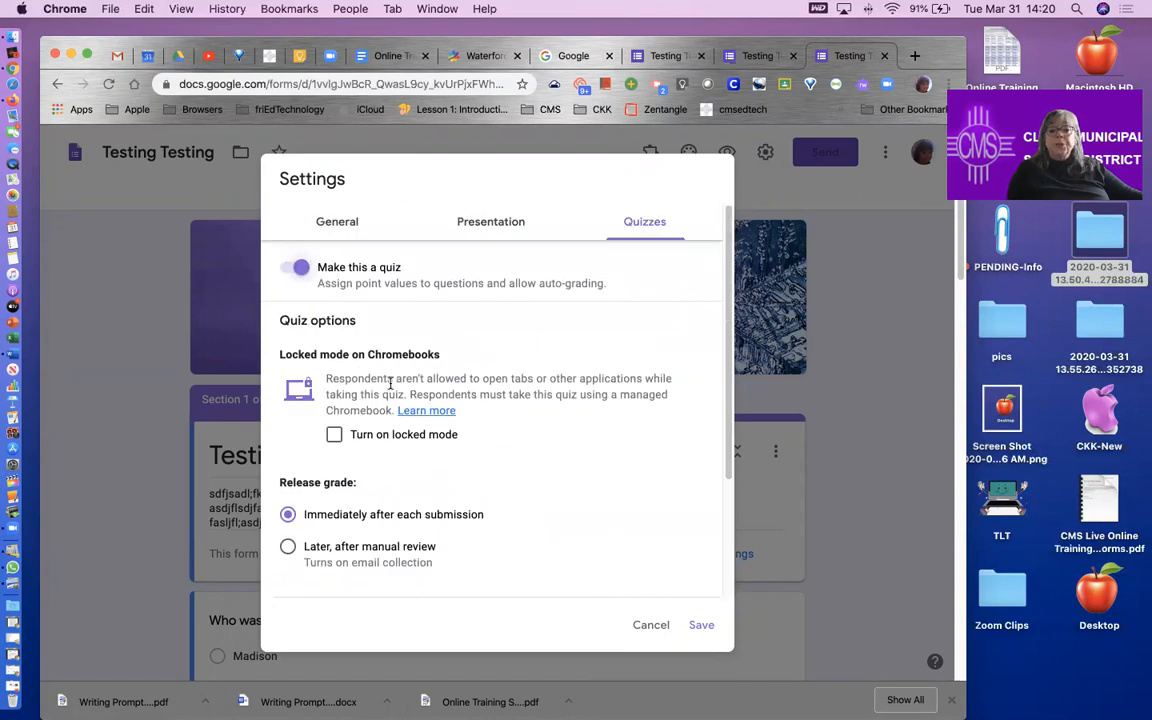
Step: Remove the sign-in restriction to Clovis Municipal Schools users and limit the form to 1 response in the general settings
{"action": "left_click", "coordinate": [338, 224]}
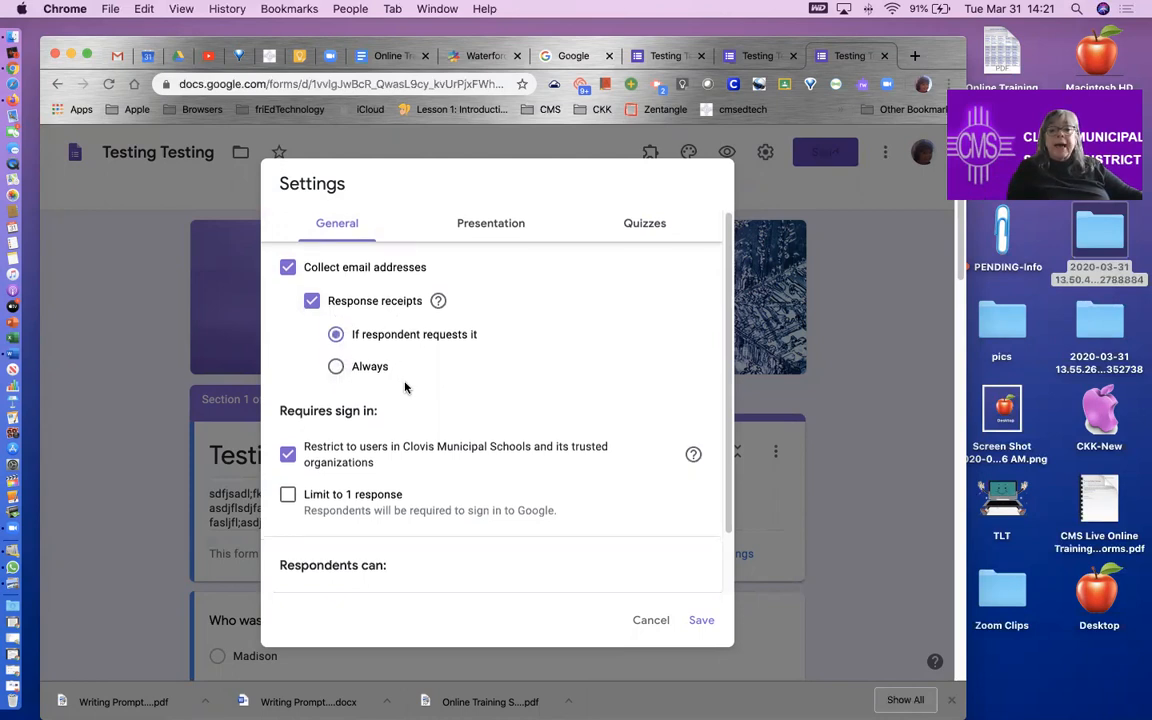
{"action": "scroll", "coordinate": [405, 370], "scroll_direction": "down", "scroll_amount": 2}
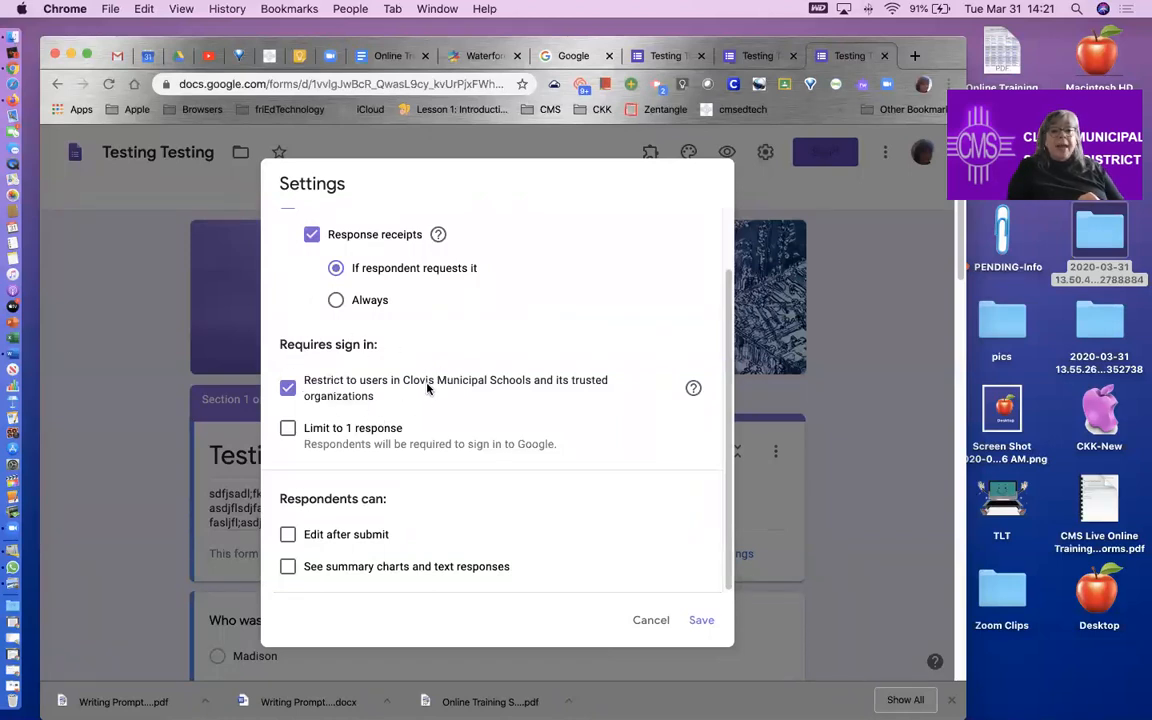
{"action": "left_click", "coordinate": [288, 389]}
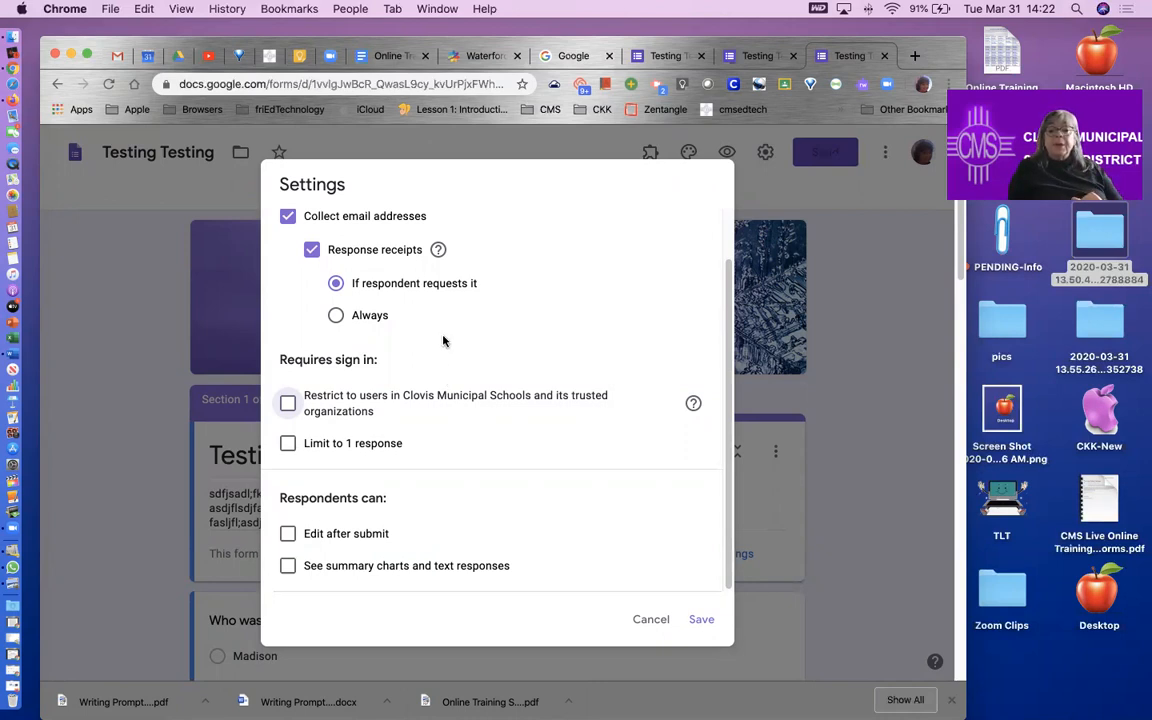
{"action": "left_click", "coordinate": [287, 450]}
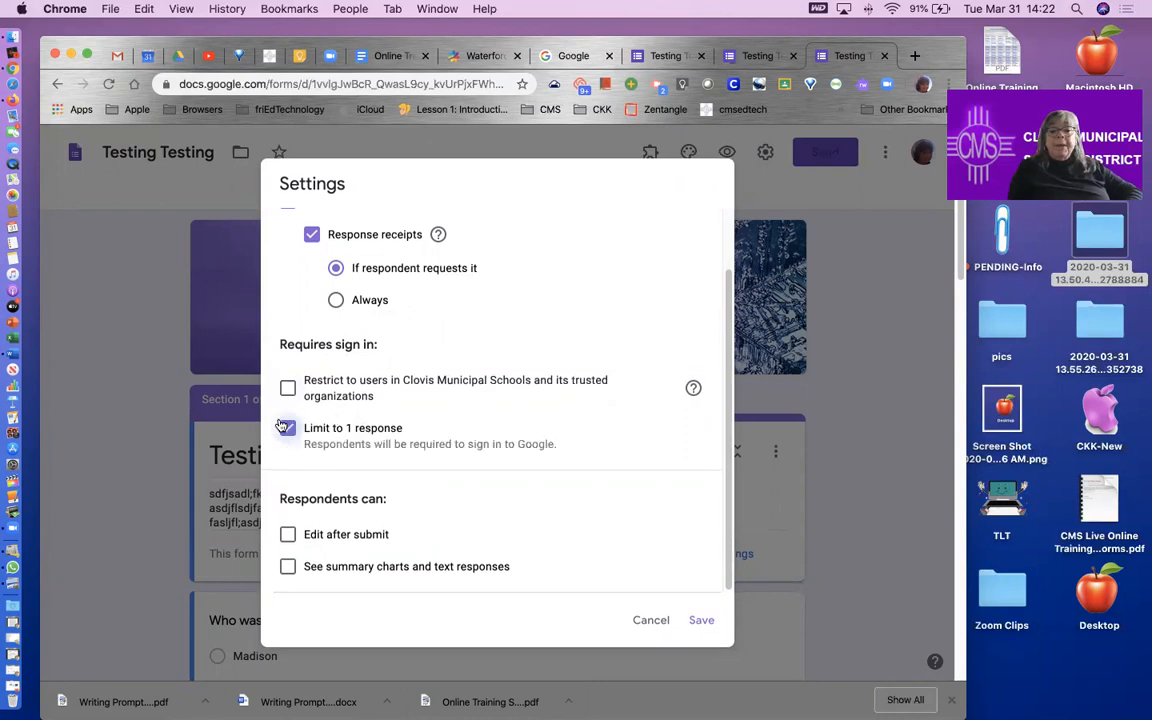
{"action": "left_click", "coordinate": [289, 430]}
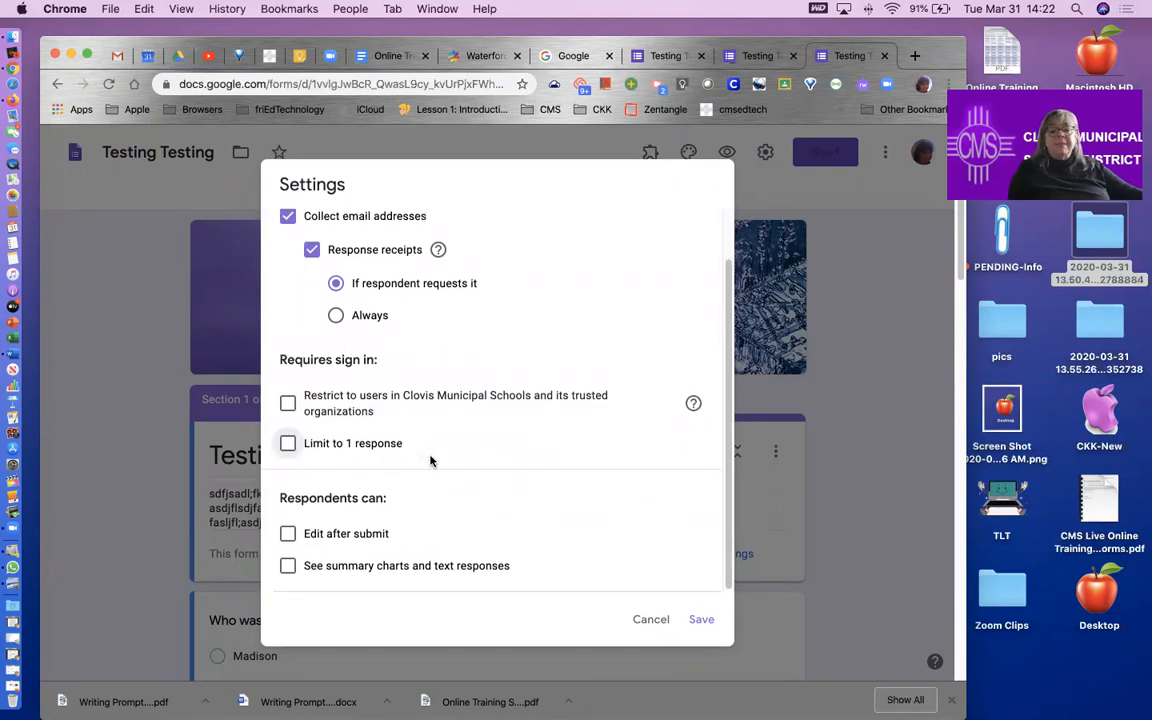
{"action": "scroll", "coordinate": [431, 460], "scroll_direction": "down", "scroll_amount": 1}
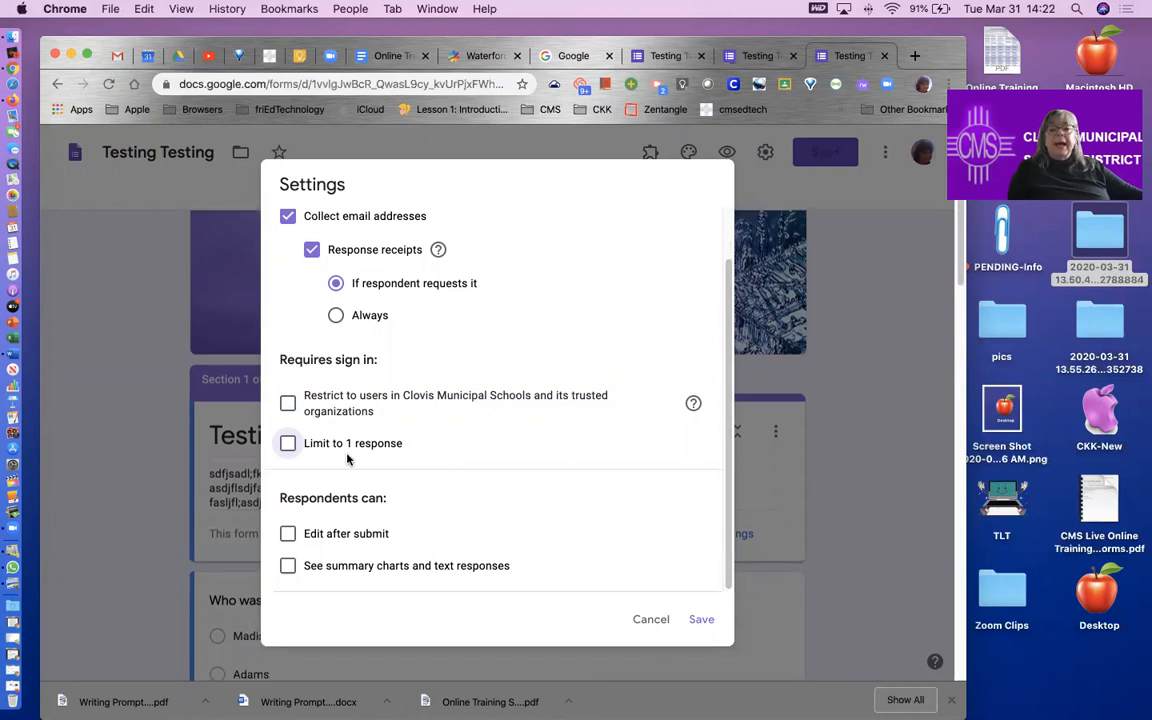
{"action": "left_click", "coordinate": [288, 445]}
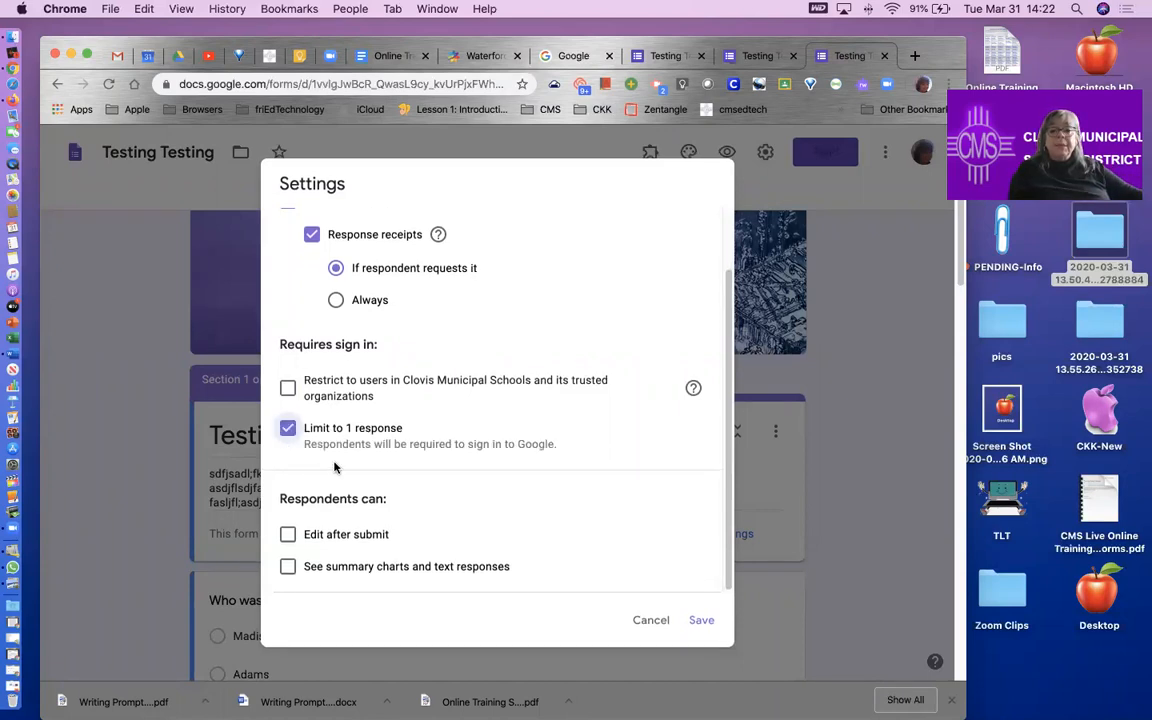
Step: Allow respondents to see summary charts and text responses, and review the remaining general settings
{"action": "scroll", "coordinate": [370, 470], "scroll_direction": "down", "scroll_amount": 1}
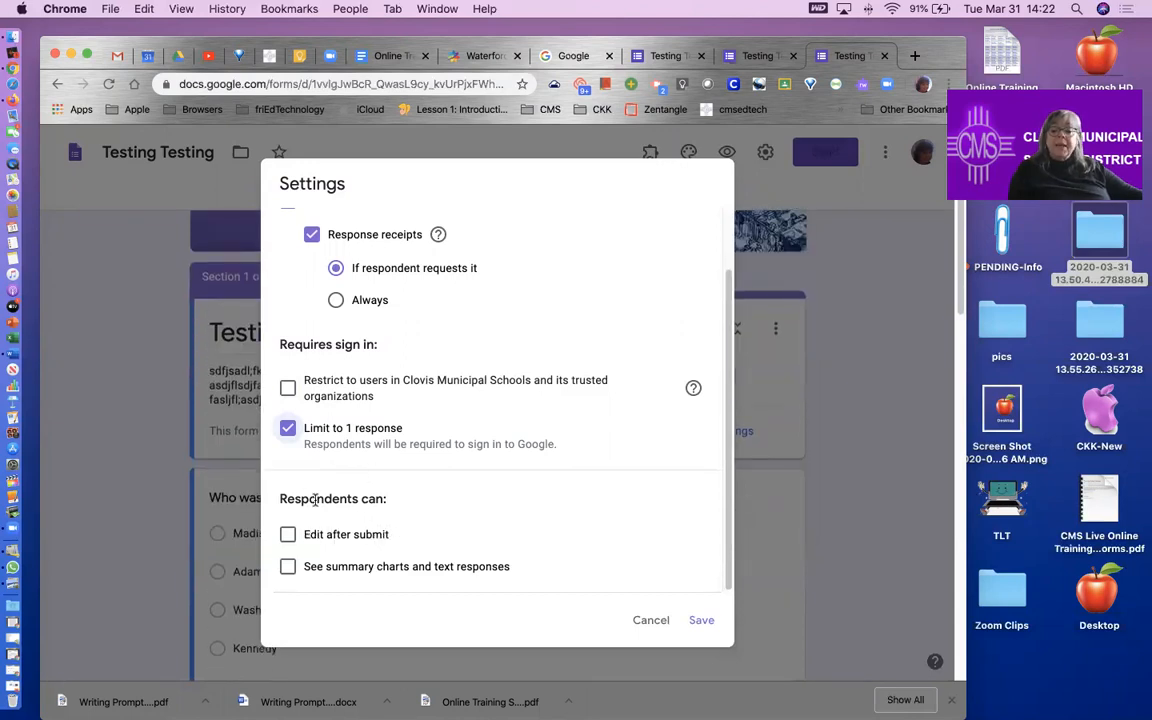
{"action": "scroll", "coordinate": [430, 525], "scroll_direction": "down", "scroll_amount": 1}
{"action": "scroll", "coordinate": [400, 518], "scroll_direction": "up", "scroll_amount": 1}
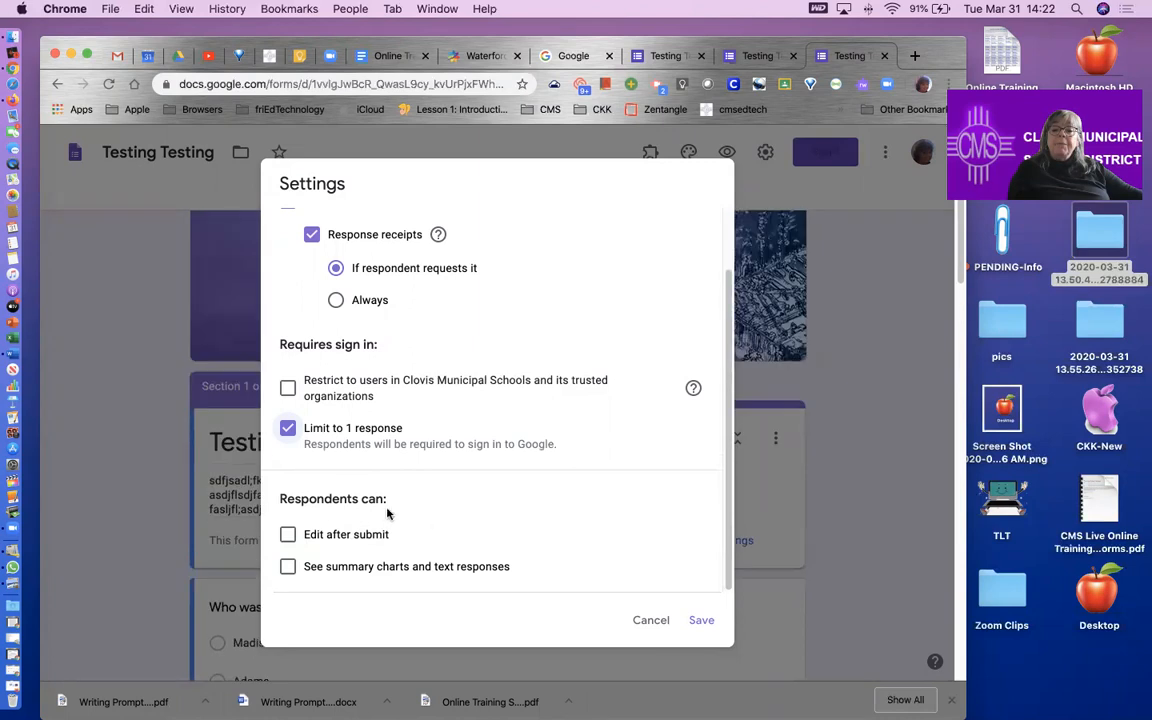
{"action": "left_click", "coordinate": [289, 568]}
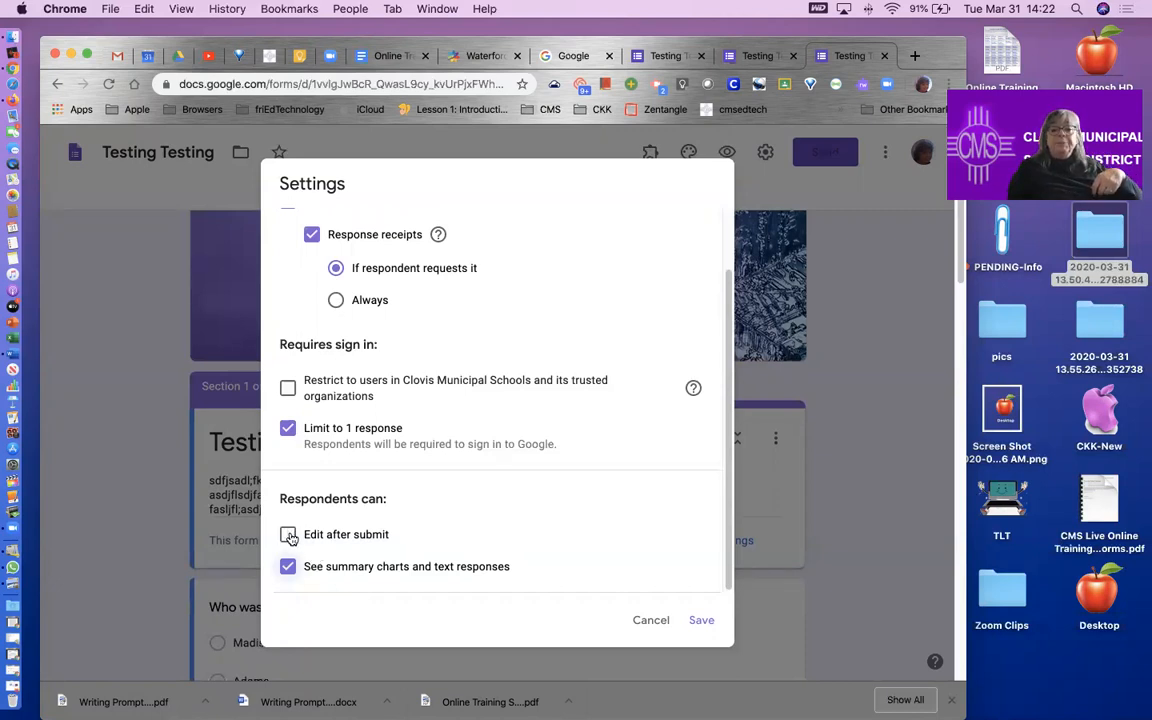
{"action": "scroll", "coordinate": [312, 325], "scroll_direction": "up", "scroll_amount": 2}
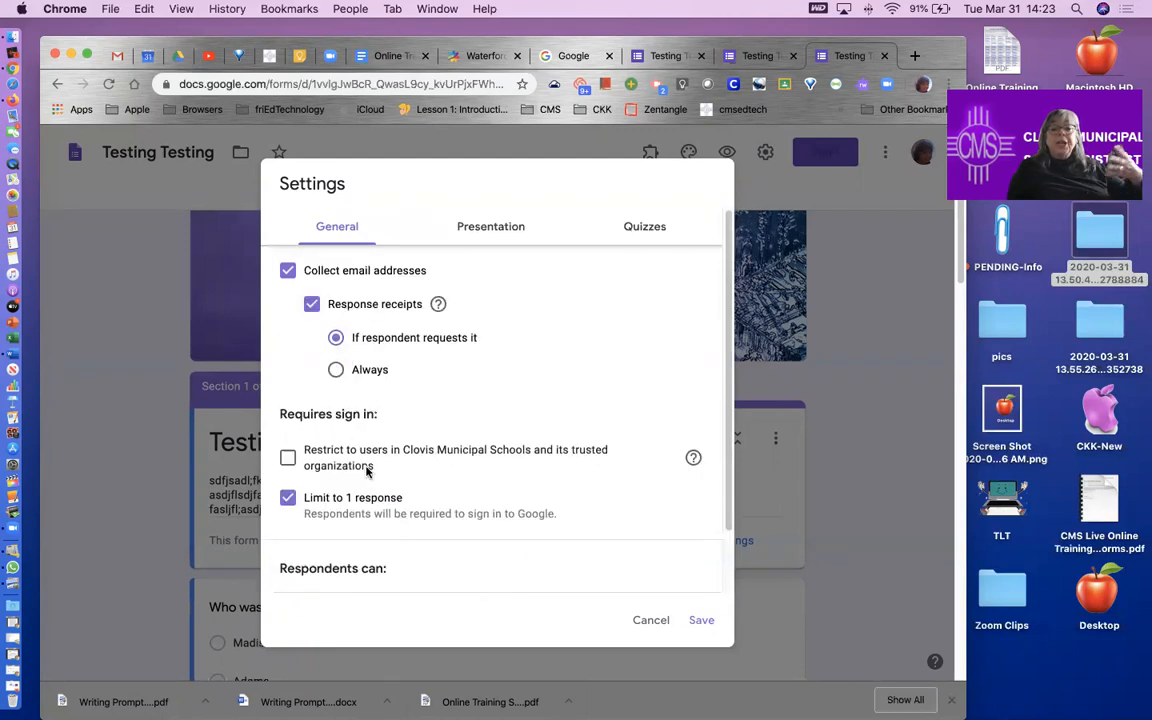
{"action": "scroll", "coordinate": [367, 472], "scroll_direction": "down", "scroll_amount": 2}
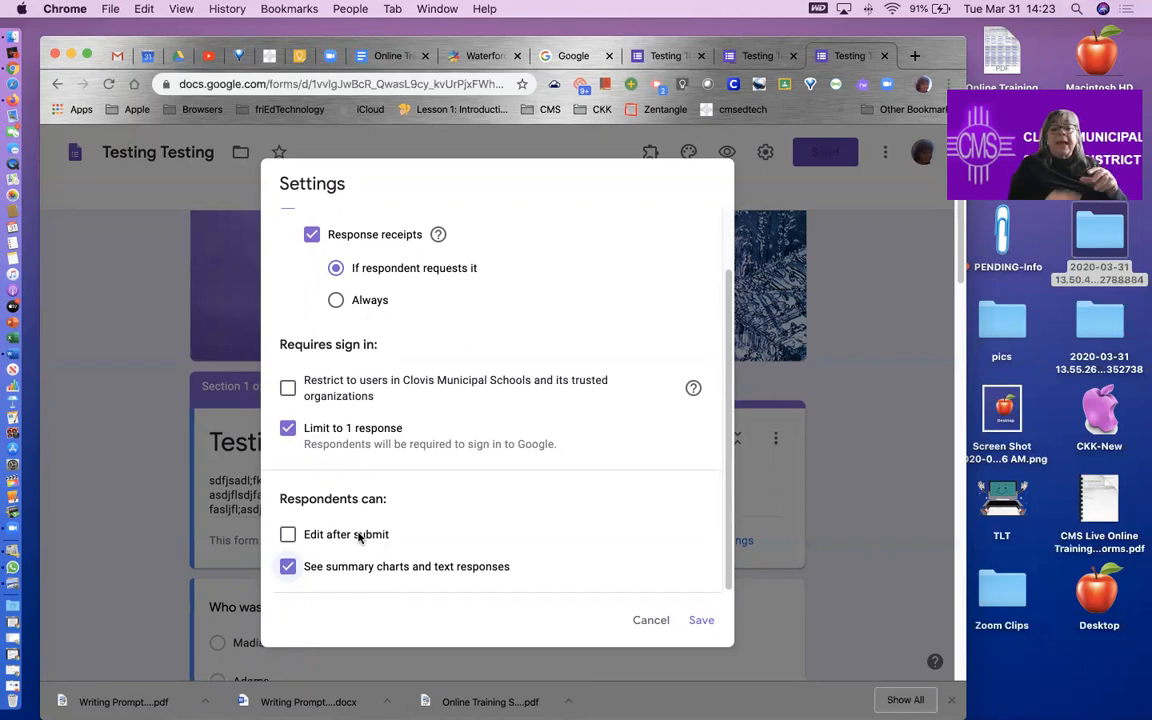
{"action": "scroll", "coordinate": [318, 400], "scroll_direction": "up", "scroll_amount": 3}
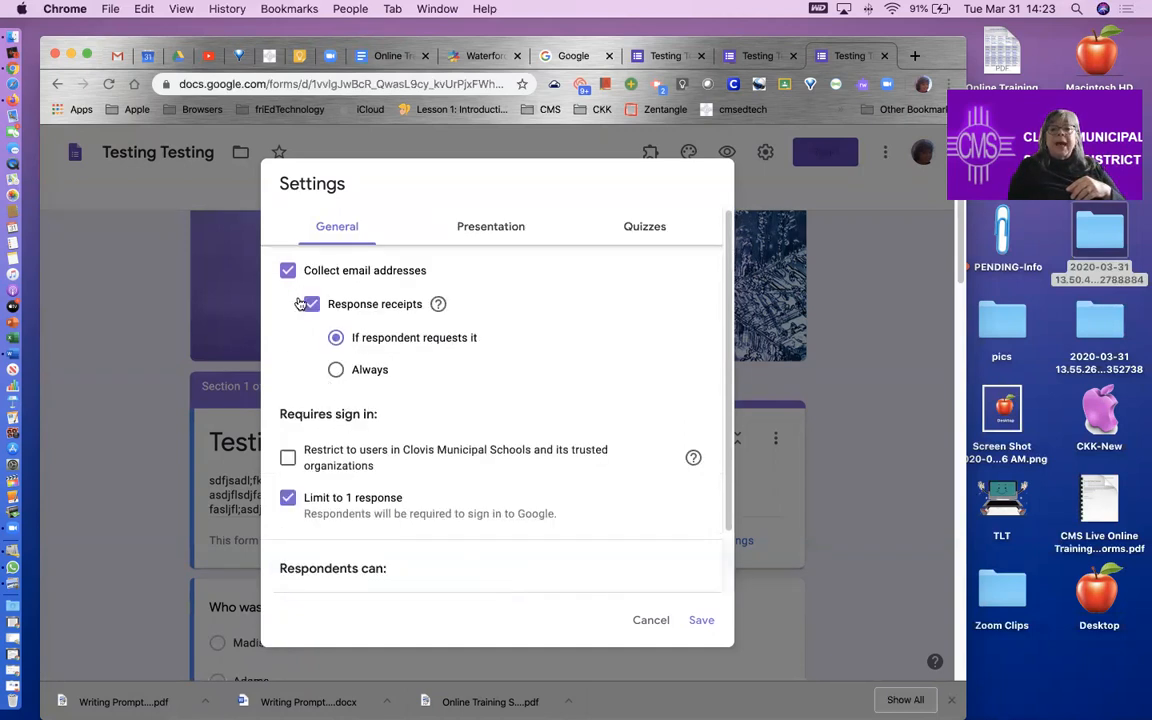
{"action": "scroll", "coordinate": [350, 432], "scroll_direction": "down", "scroll_amount": 2}
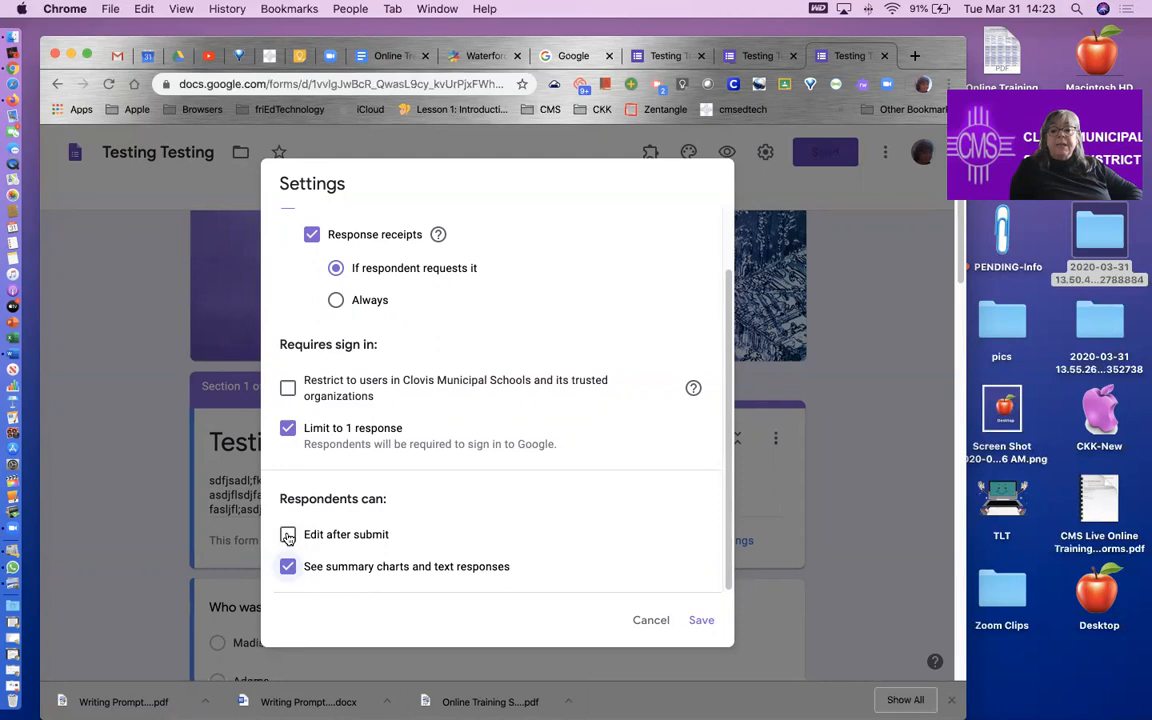
{"action": "scroll", "coordinate": [288, 538], "scroll_direction": "up", "scroll_amount": 2}
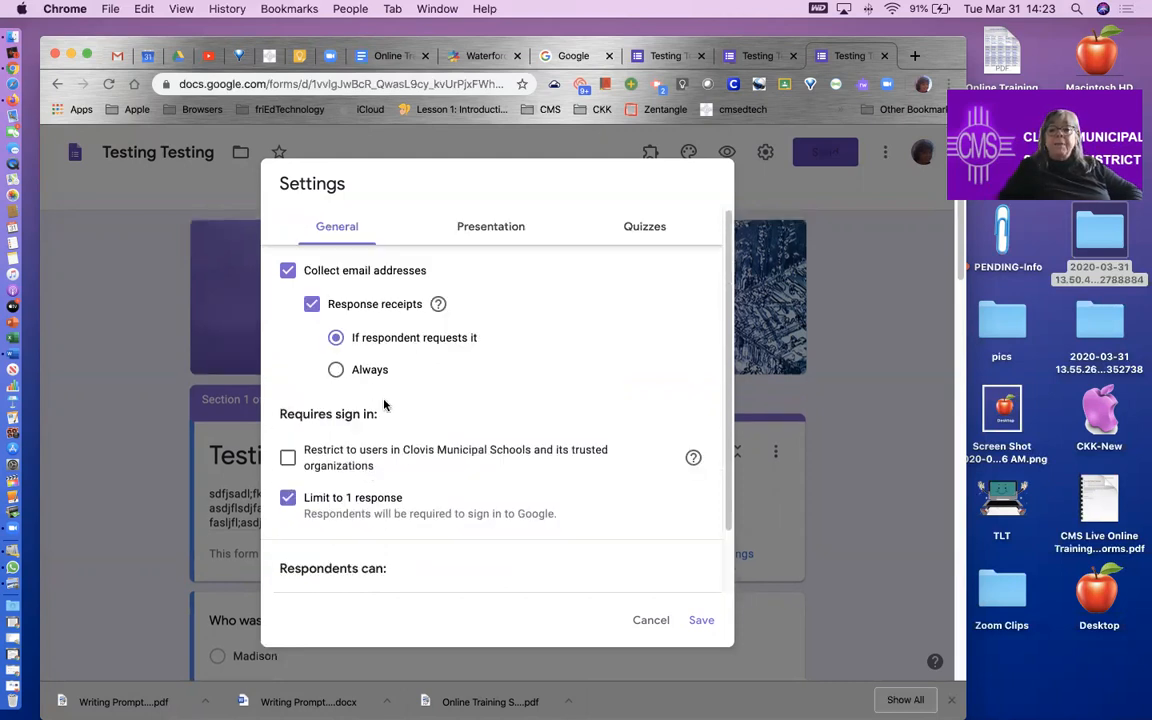
Step: Turn on the progress bar in the presentation settings, and switch question order shuffling on and back off
{"action": "left_click", "coordinate": [493, 227]}
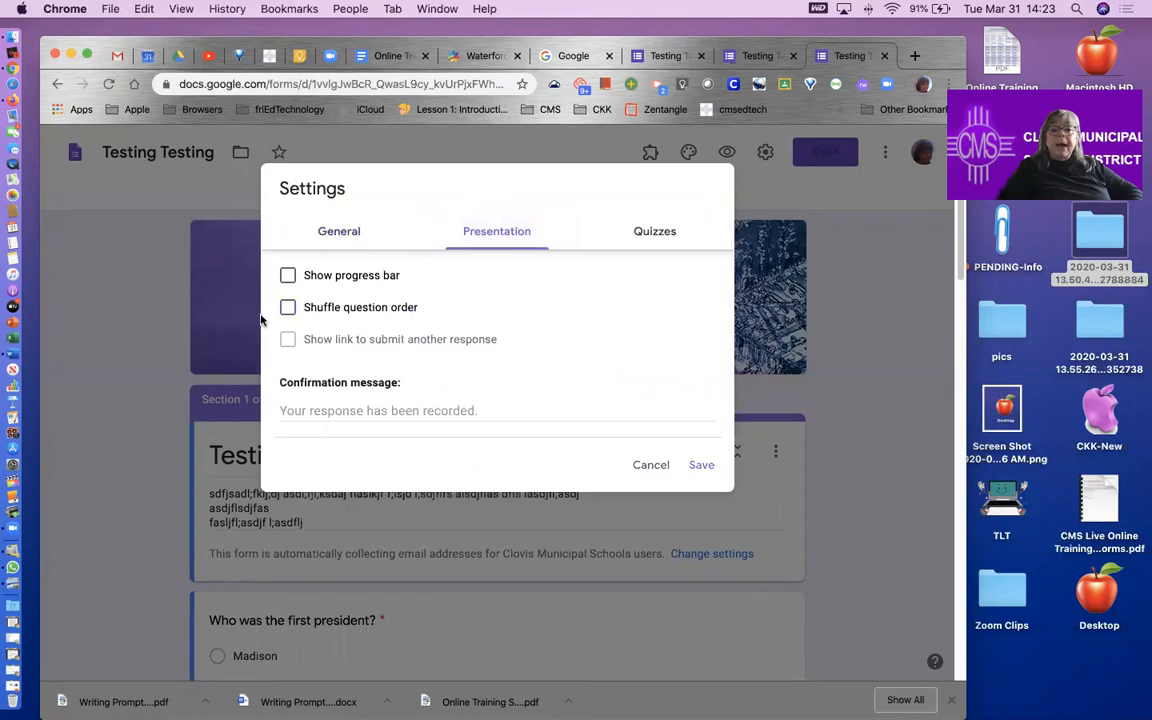
{"action": "left_click", "coordinate": [288, 278]}
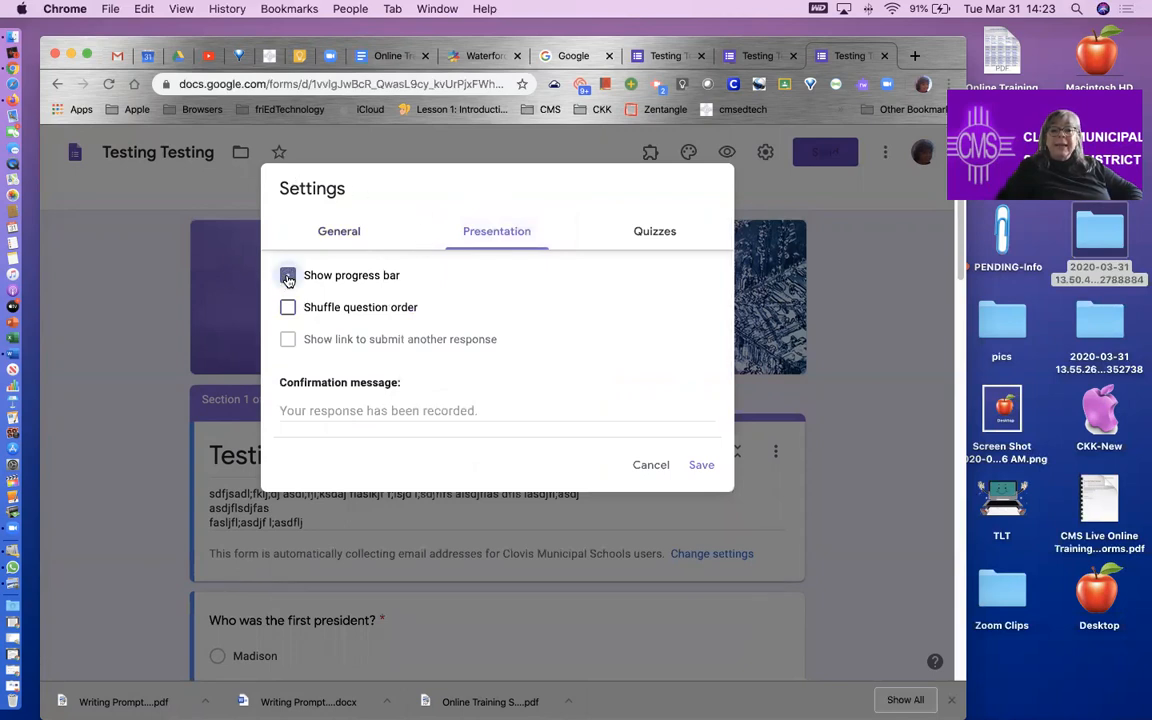
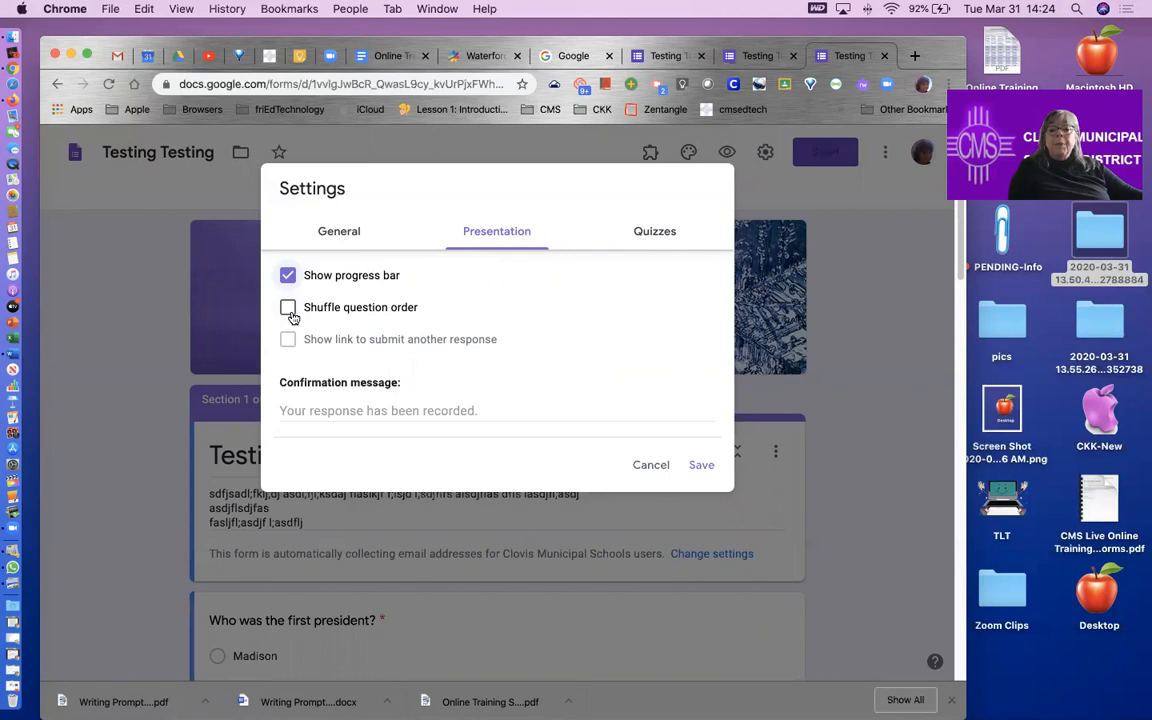
{"action": "left_click", "coordinate": [288, 309]}
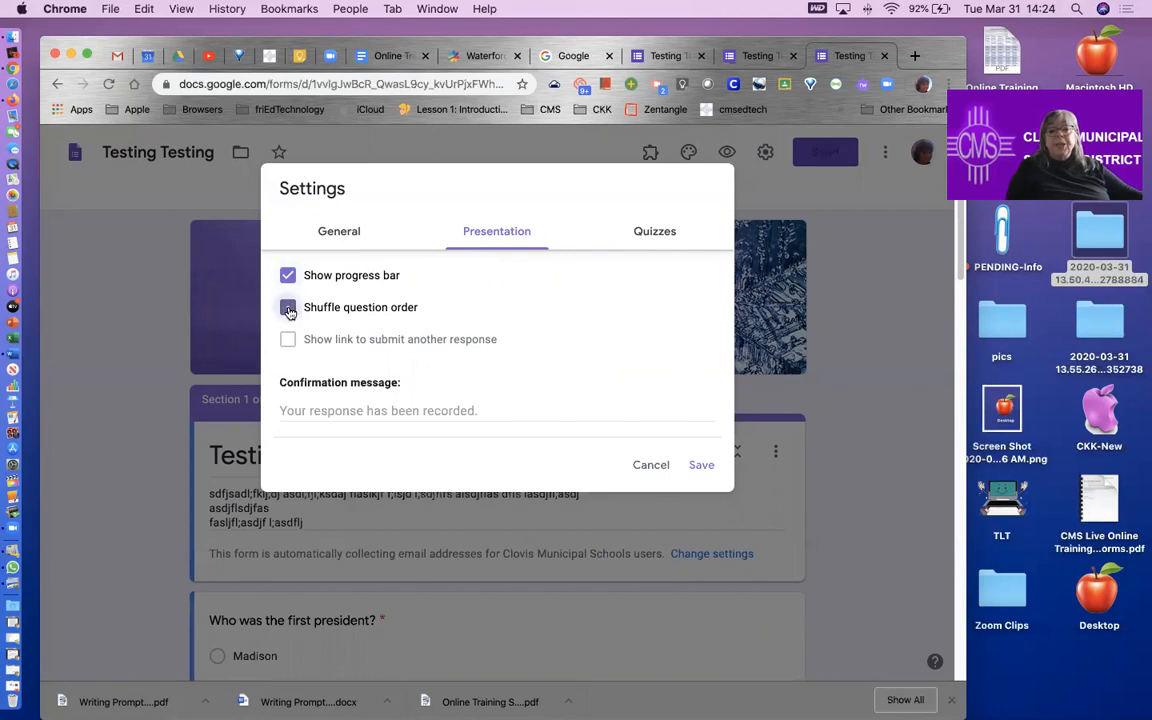
{"action": "left_click", "coordinate": [288, 309]}
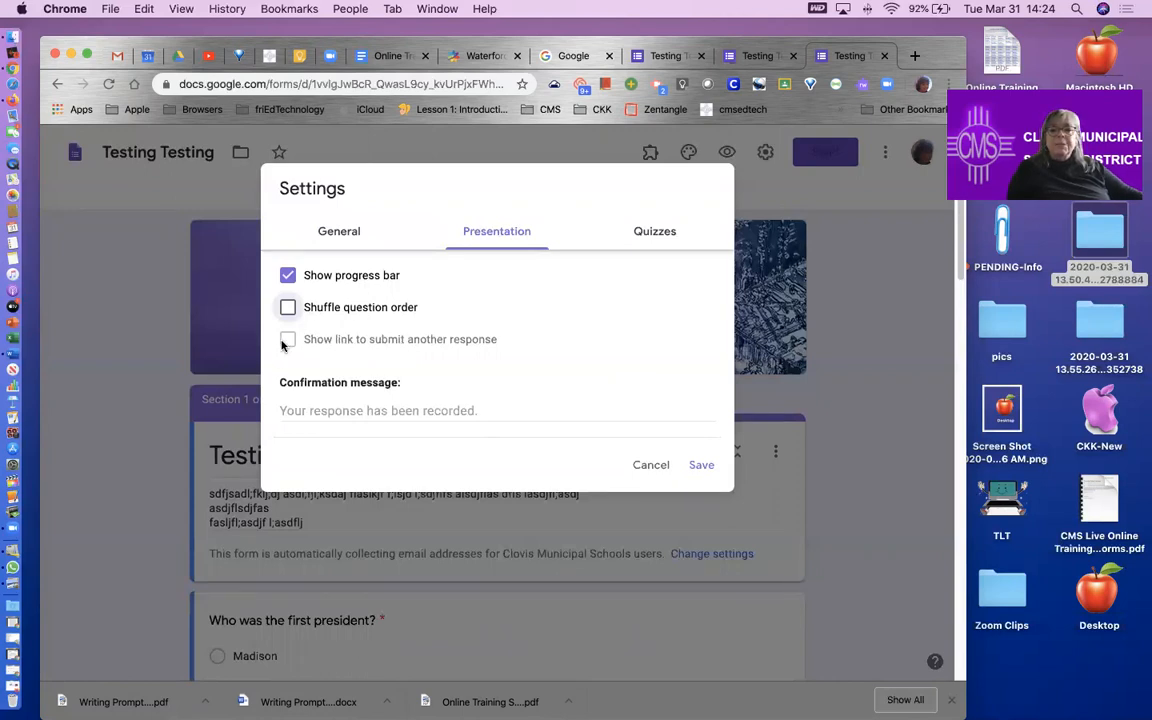
Step: Set the confirmation message to "Thanks for responding." followed by the sender's name, and save the settings
{"action": "left_click", "coordinate": [312, 412]}
{"action": "type", "text": "Tha"}
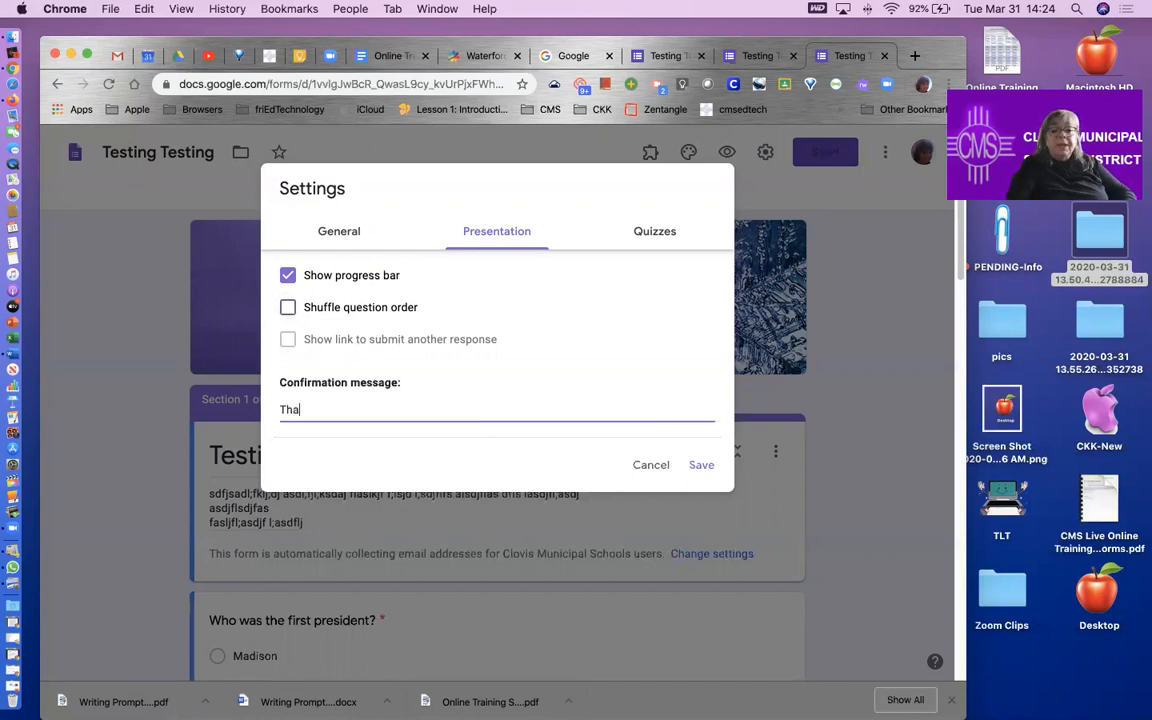
{"action": "type", "text": "nks for responding."}
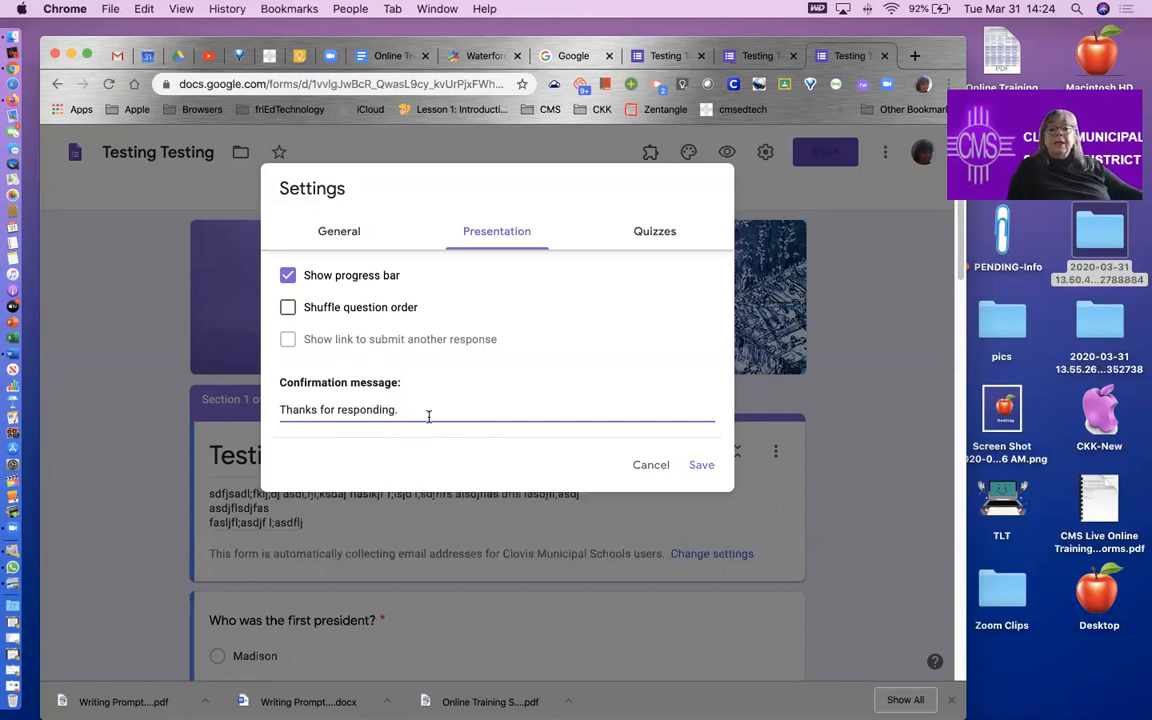
{"action": "type", "text": " CindyKK"}
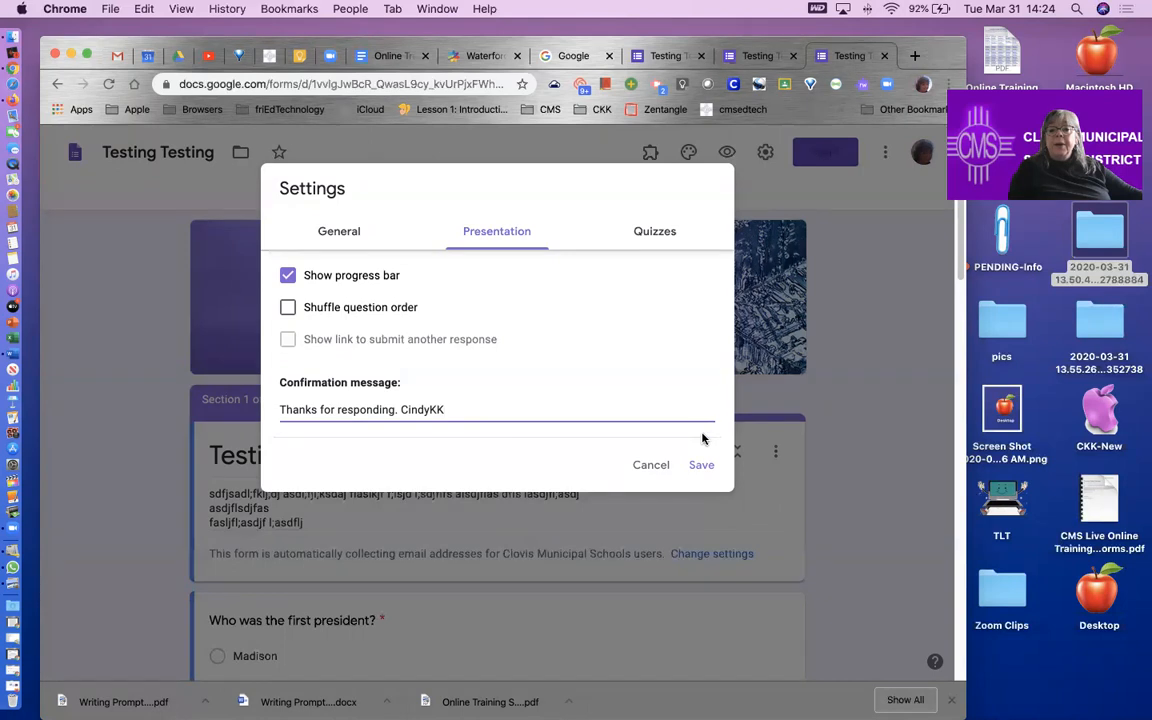
{"action": "left_click", "coordinate": [703, 468]}
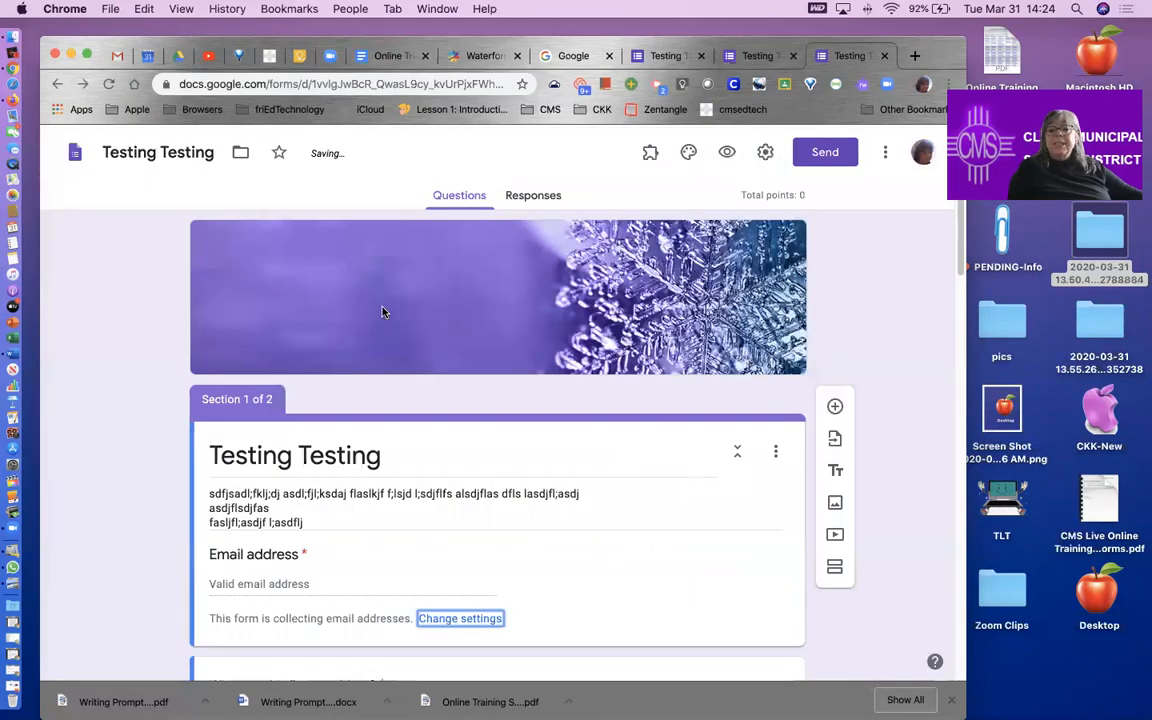
Step: Reopen the form settings, review the general, presentation and quiz options, and close them without saving
{"action": "left_click", "coordinate": [766, 154]}
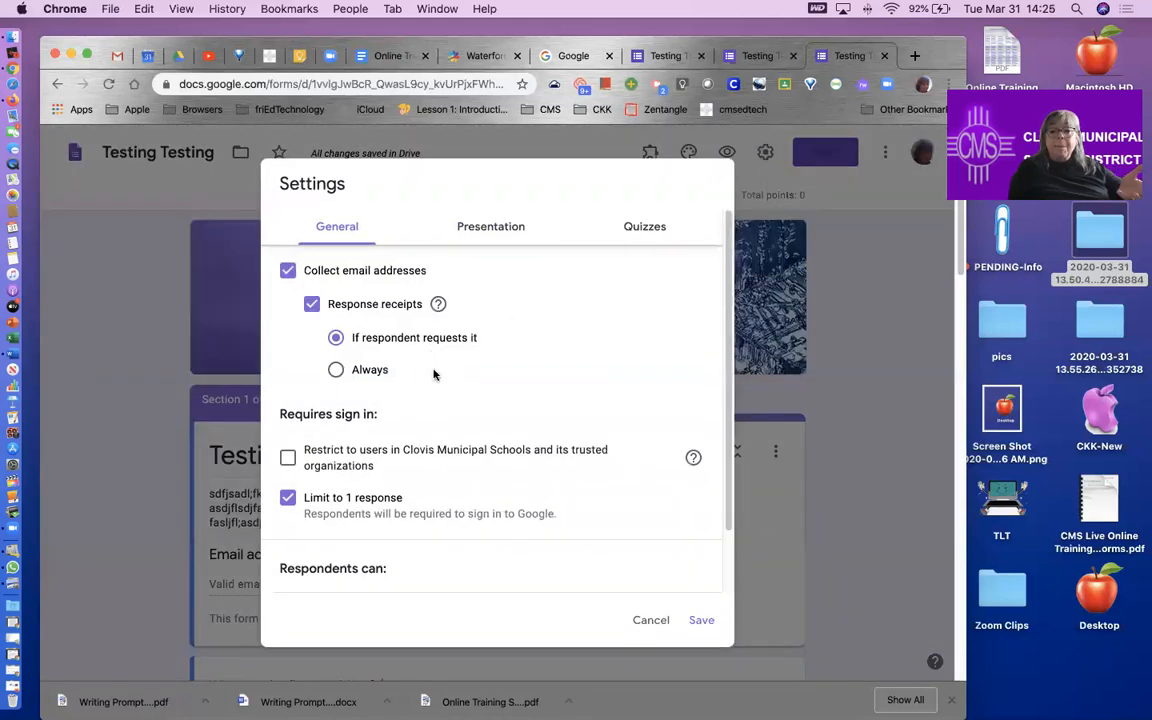
{"action": "scroll", "coordinate": [428, 438], "scroll_direction": "down", "scroll_amount": 3}
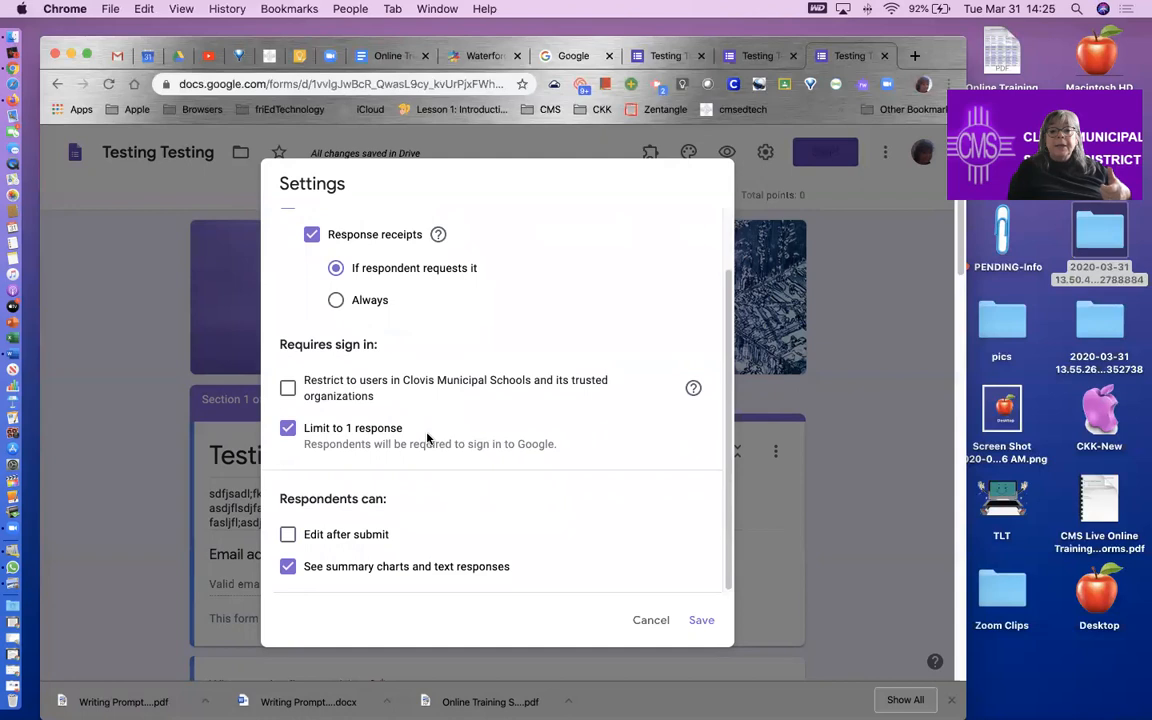
{"action": "scroll", "coordinate": [427, 437], "scroll_direction": "up", "scroll_amount": 3}
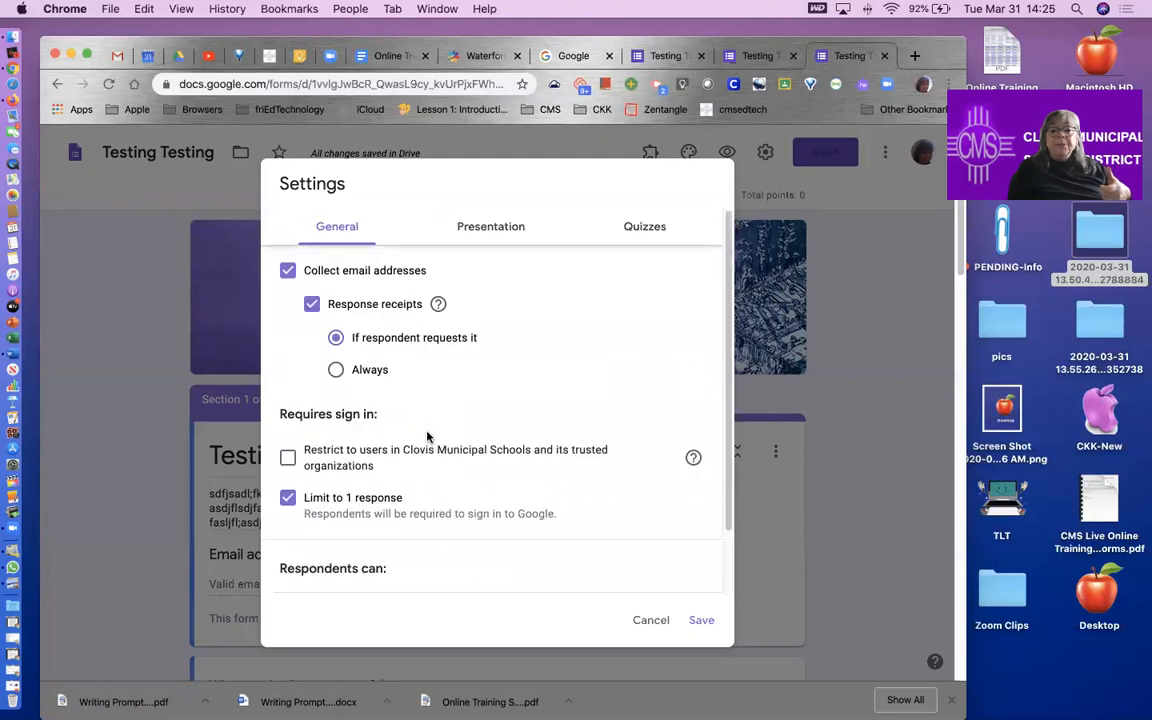
{"action": "left_click", "coordinate": [482, 229]}
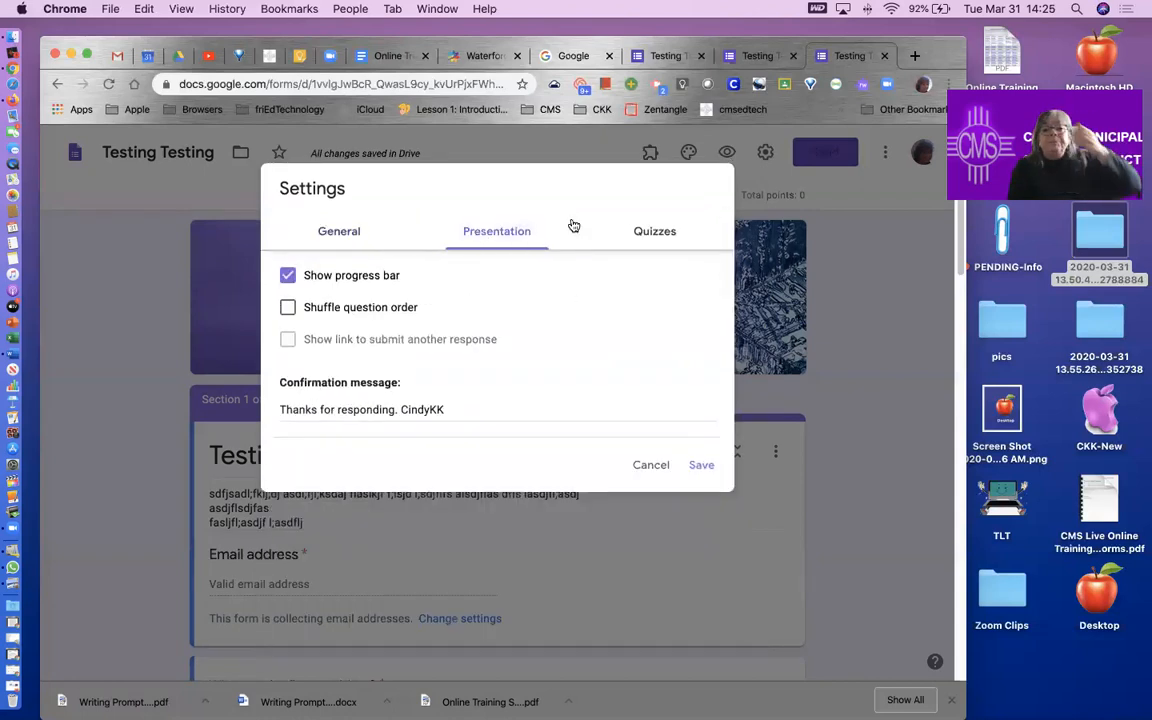
{"action": "left_click", "coordinate": [654, 232]}
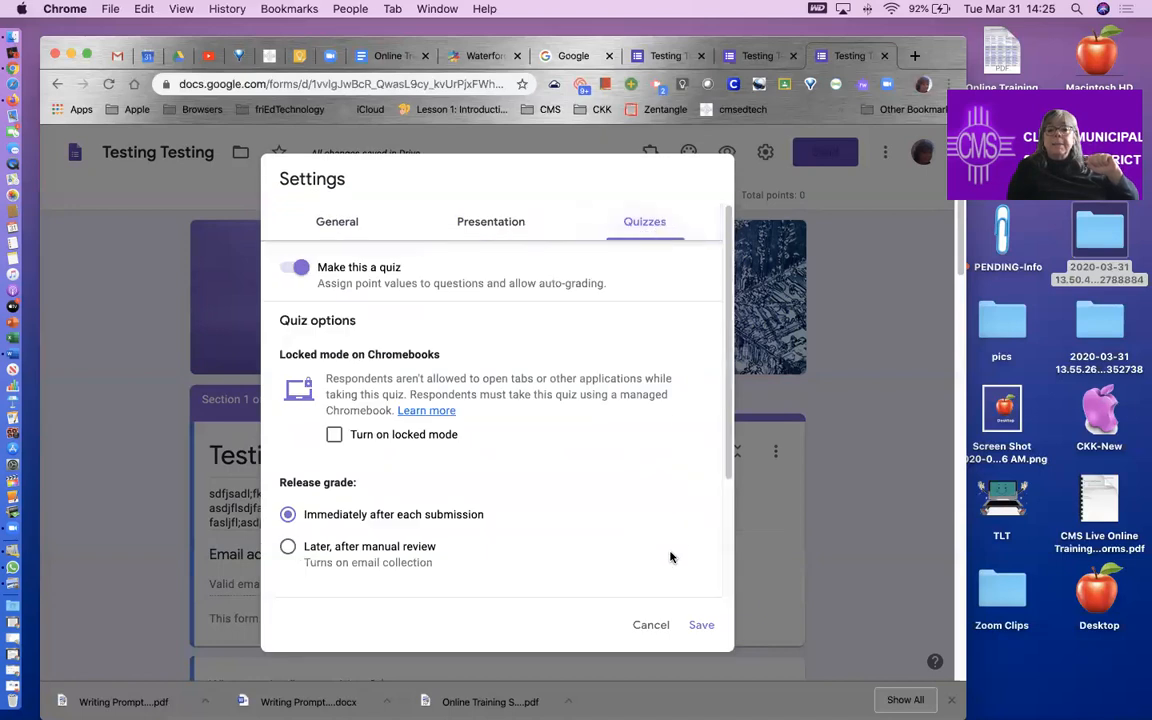
{"action": "left_click", "coordinate": [646, 619]}
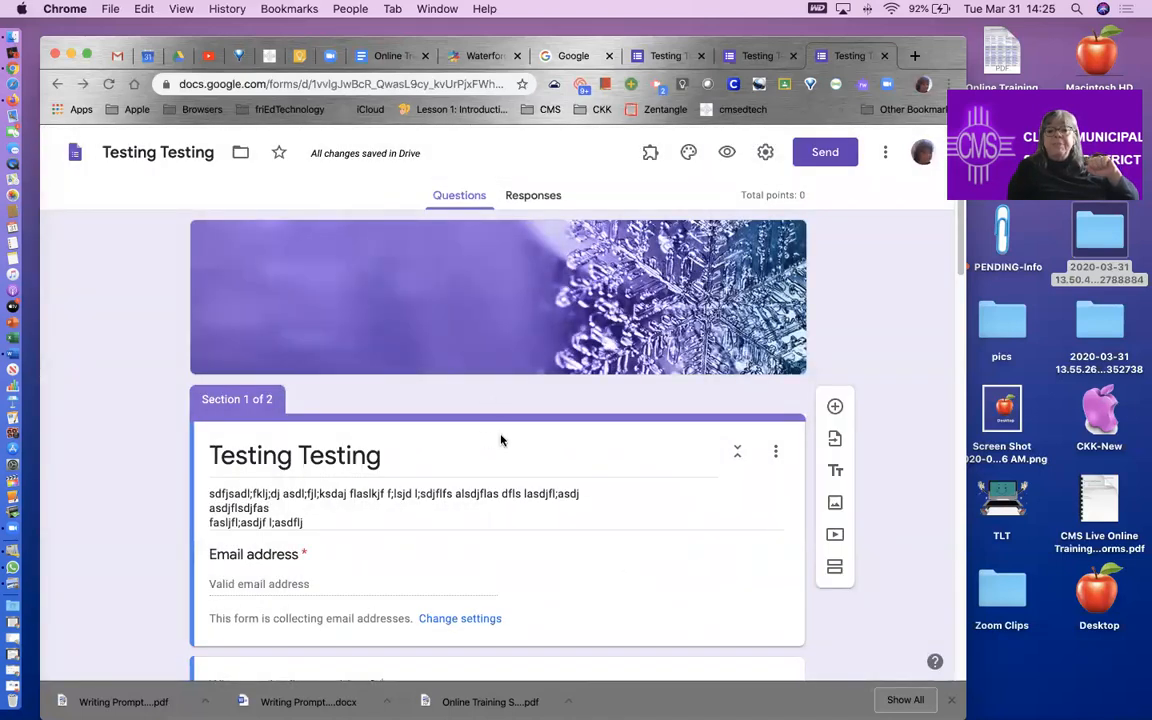
Step: Open the "Who was the first president?" question for editing and examine its answer options, answer key entry and required setting
{"action": "scroll", "coordinate": [501, 437], "scroll_direction": "down", "scroll_amount": 5}
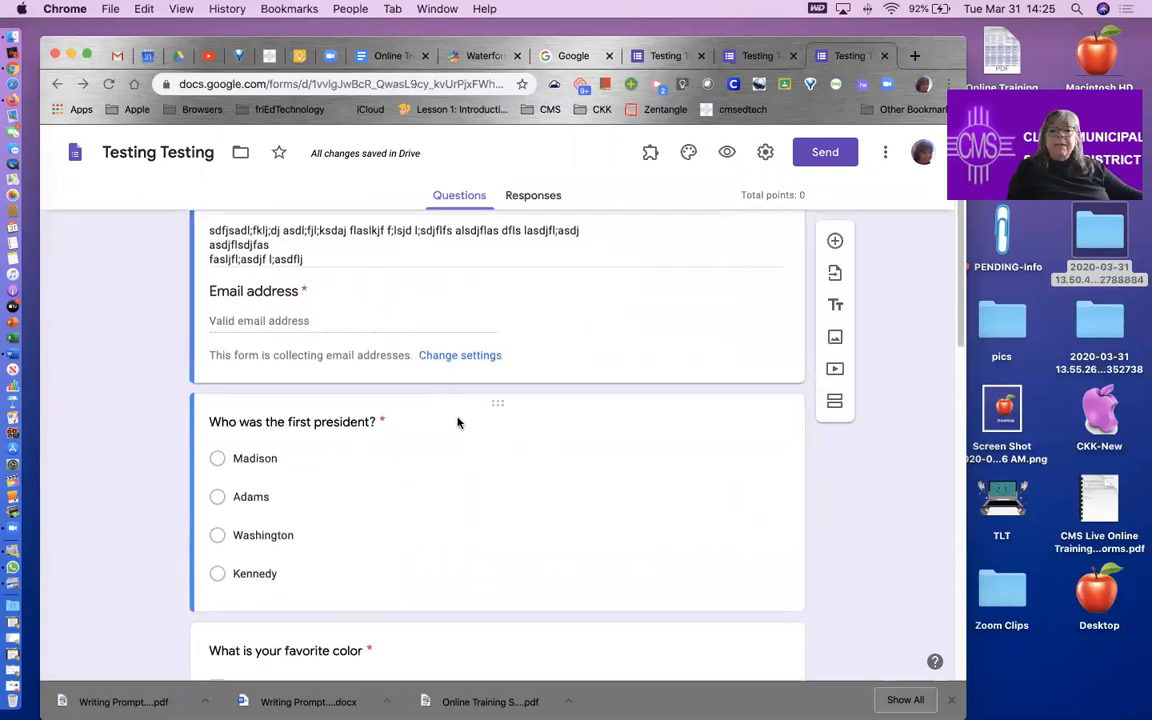
{"action": "scroll", "coordinate": [458, 418], "scroll_direction": "down", "scroll_amount": 2}
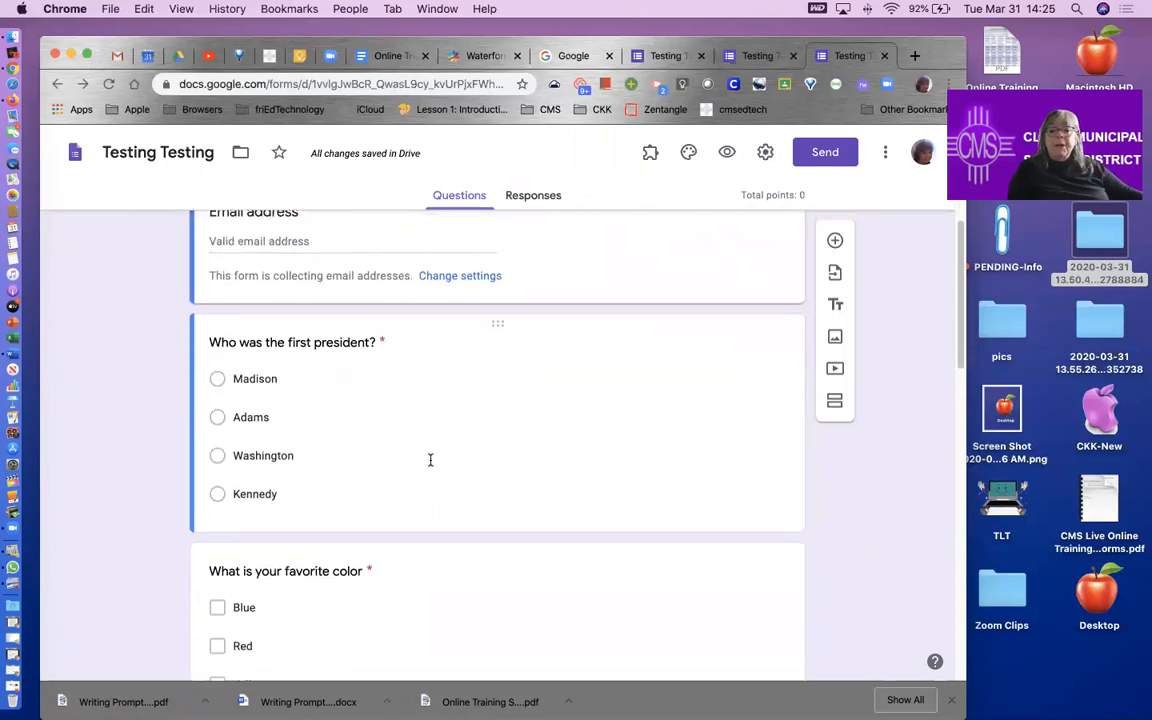
{"action": "left_click", "coordinate": [491, 437]}
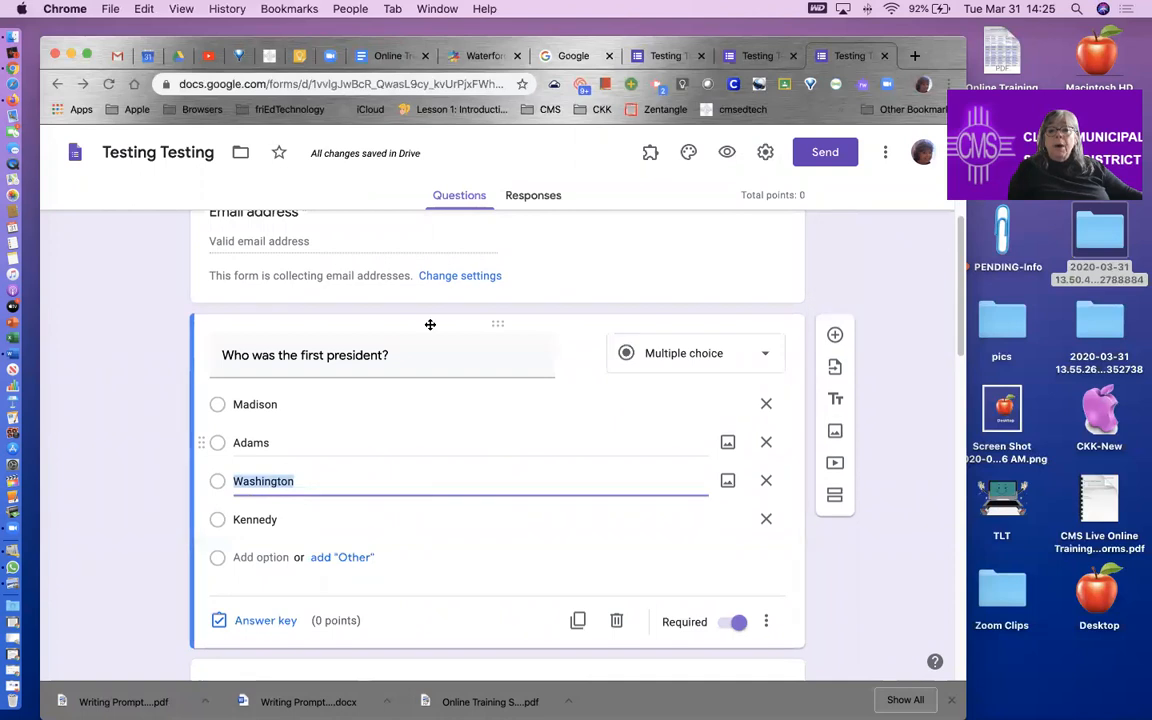
{"action": "scroll", "coordinate": [470, 505], "scroll_direction": "down", "scroll_amount": 2}
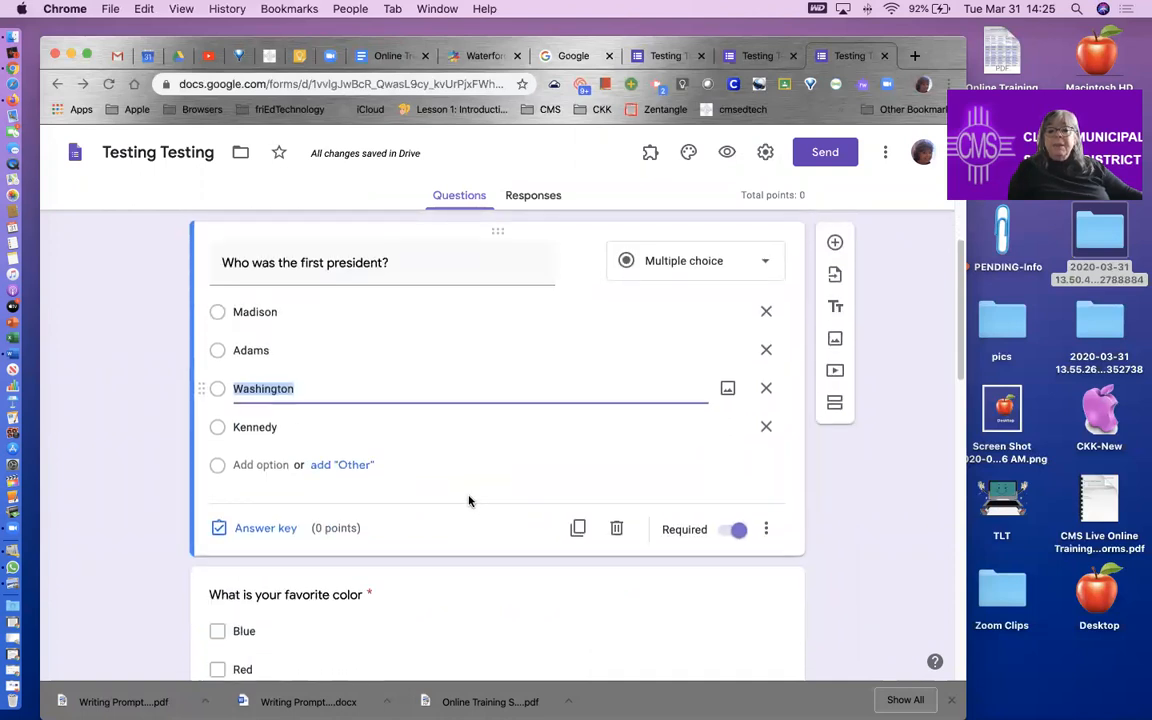
{"action": "scroll", "coordinate": [522, 463], "scroll_direction": "down", "scroll_amount": 5}
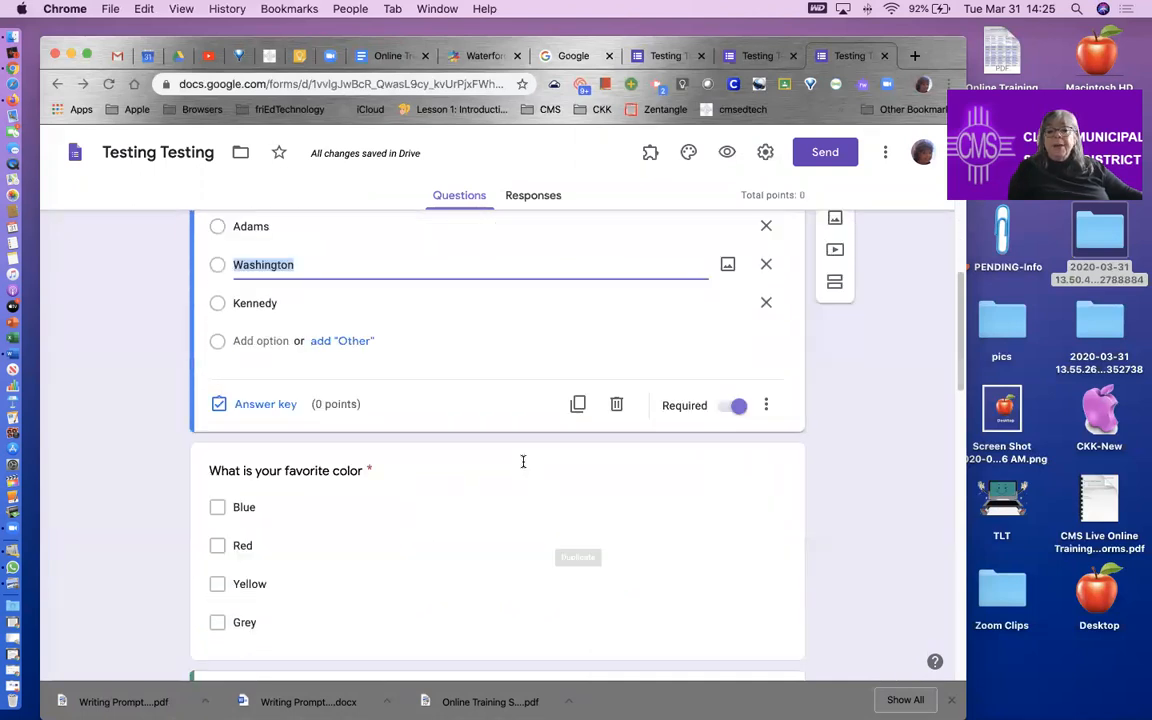
Step: Check the answer key of the "What is your favorite color" question and make the question optional
{"action": "left_click", "coordinate": [575, 435]}
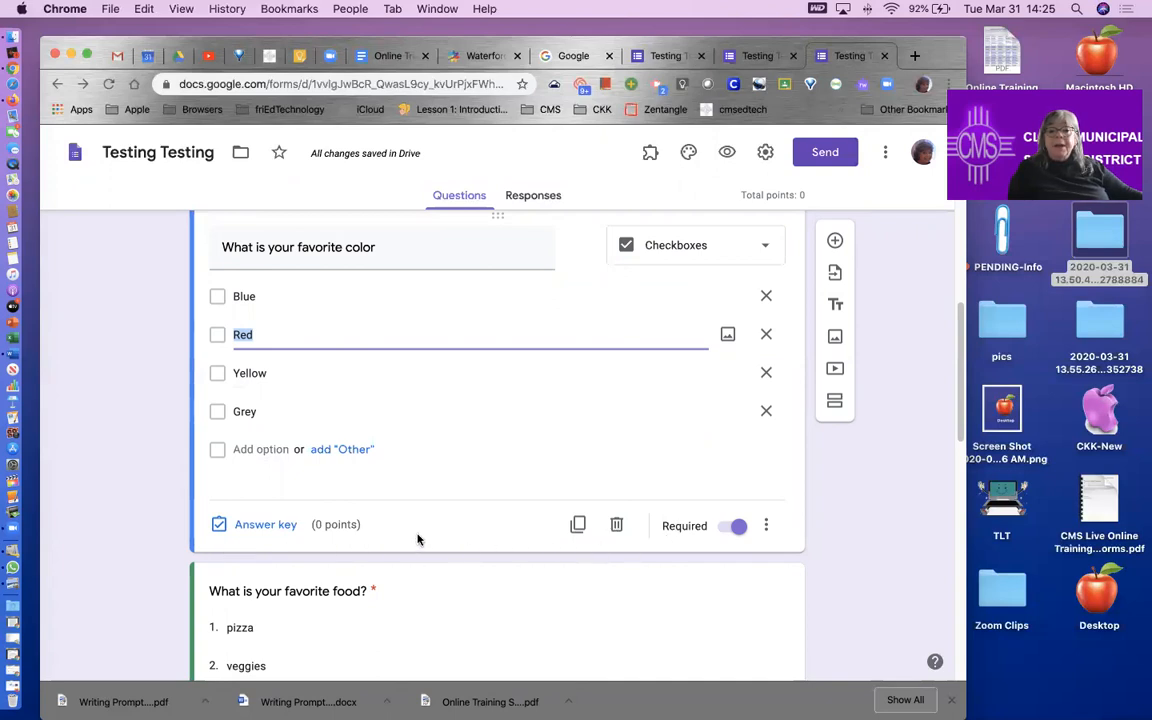
{"action": "left_click", "coordinate": [260, 530]}
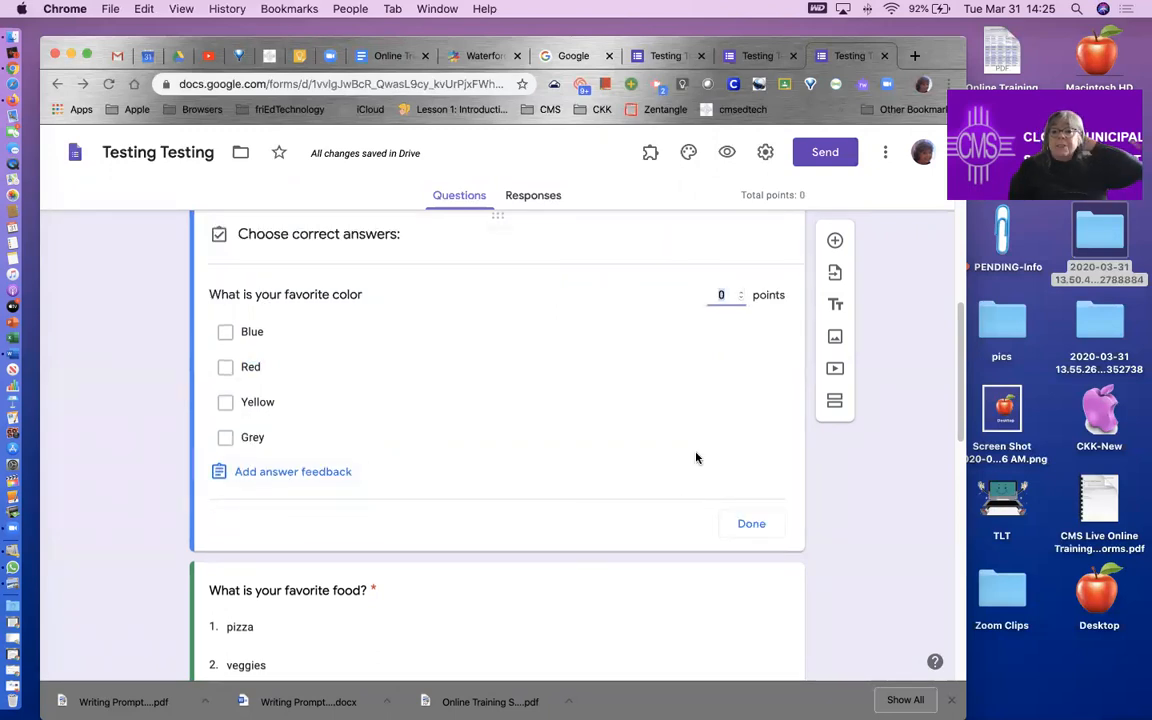
{"action": "left_click", "coordinate": [743, 526]}
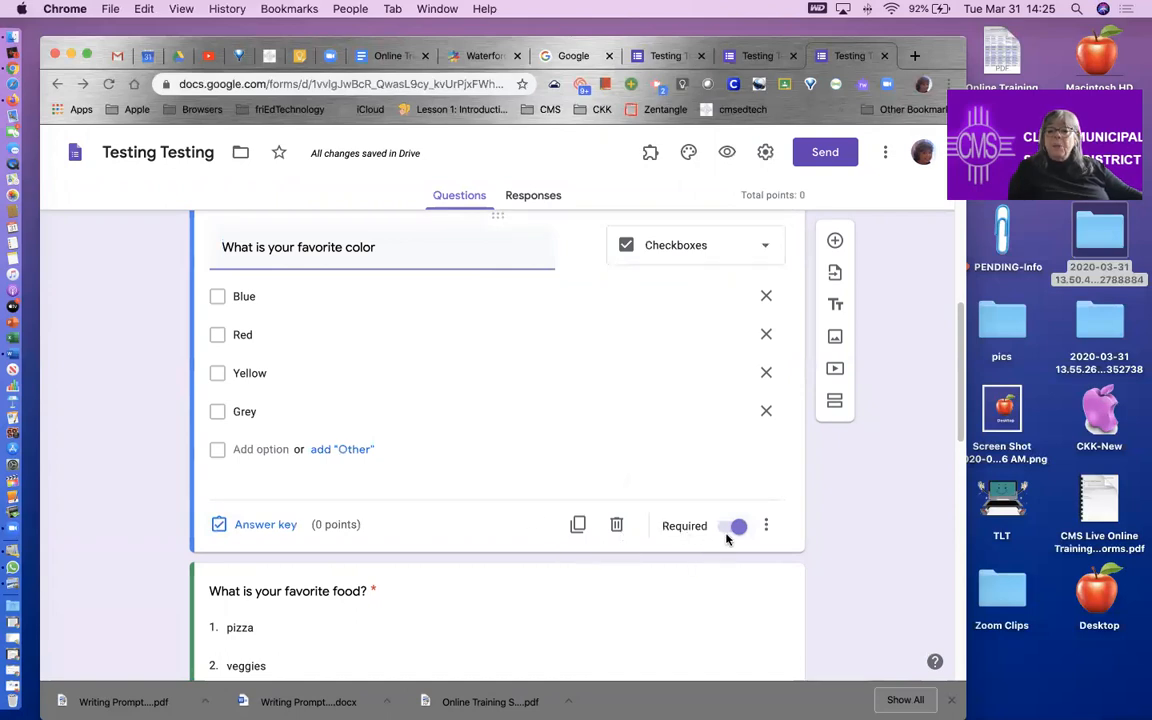
{"action": "left_click", "coordinate": [731, 535]}
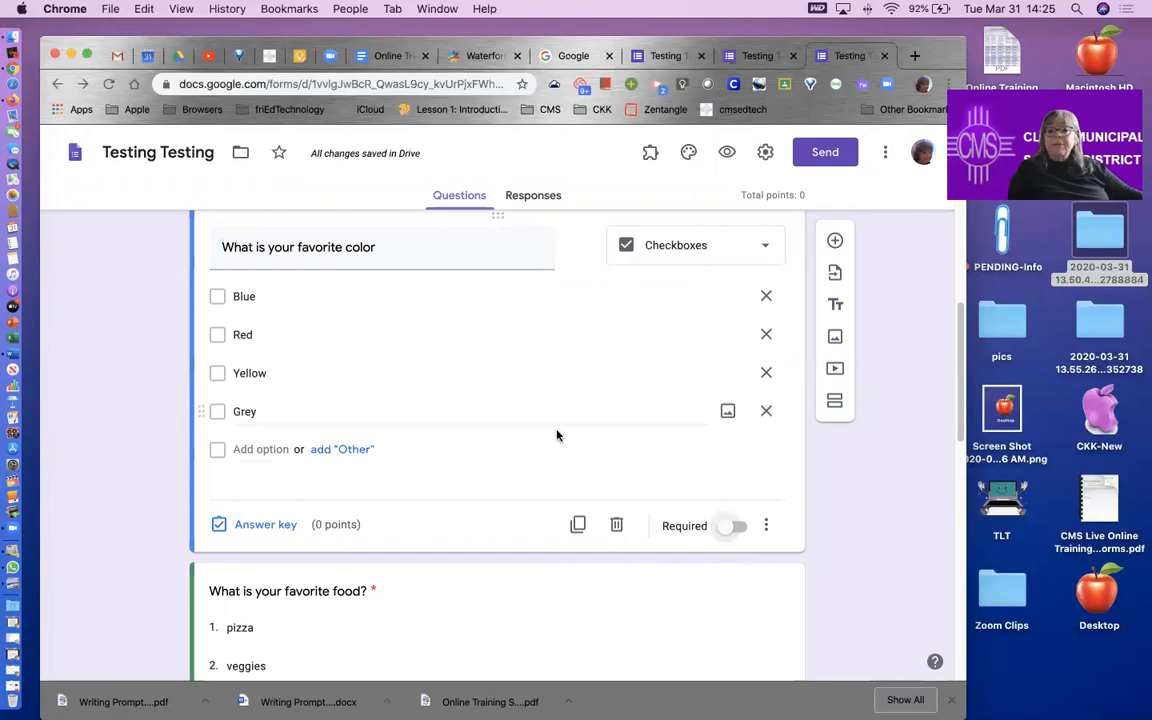
Step: Preview the form as a respondent and examine the first page's required marks, questions and progress bar
{"action": "scroll", "coordinate": [557, 435], "scroll_direction": "up", "scroll_amount": 2}
{"action": "scroll", "coordinate": [558, 437], "scroll_direction": "up", "scroll_amount": 10}
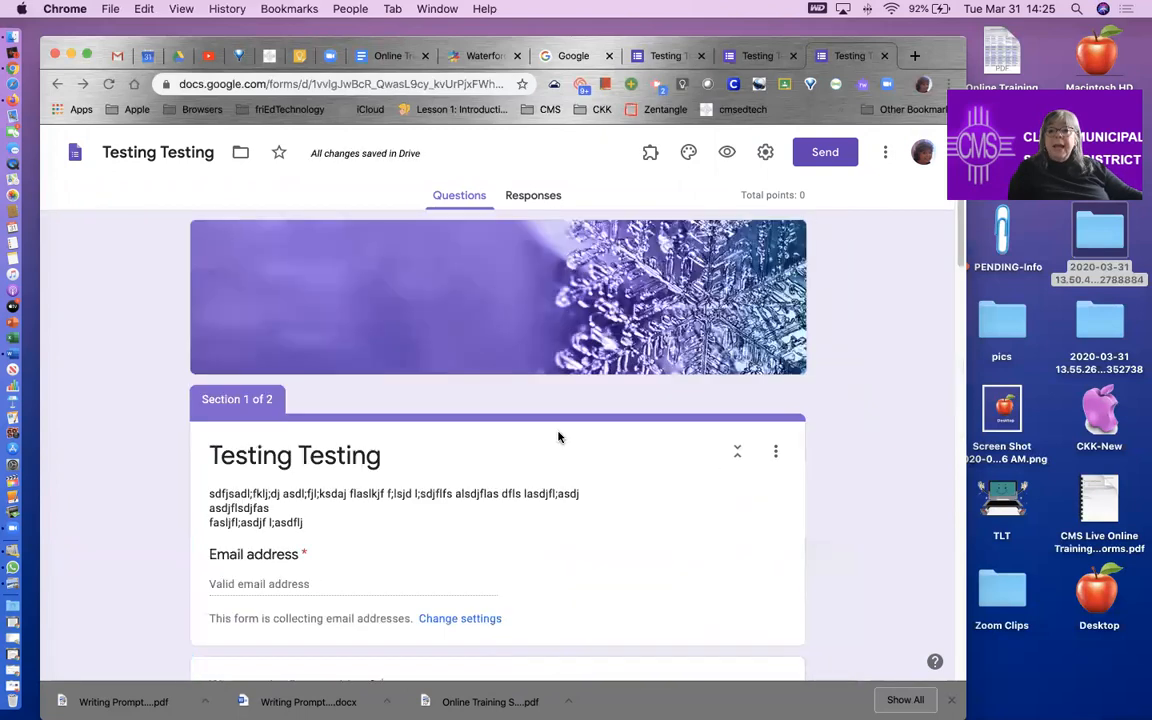
{"action": "left_click", "coordinate": [727, 153]}
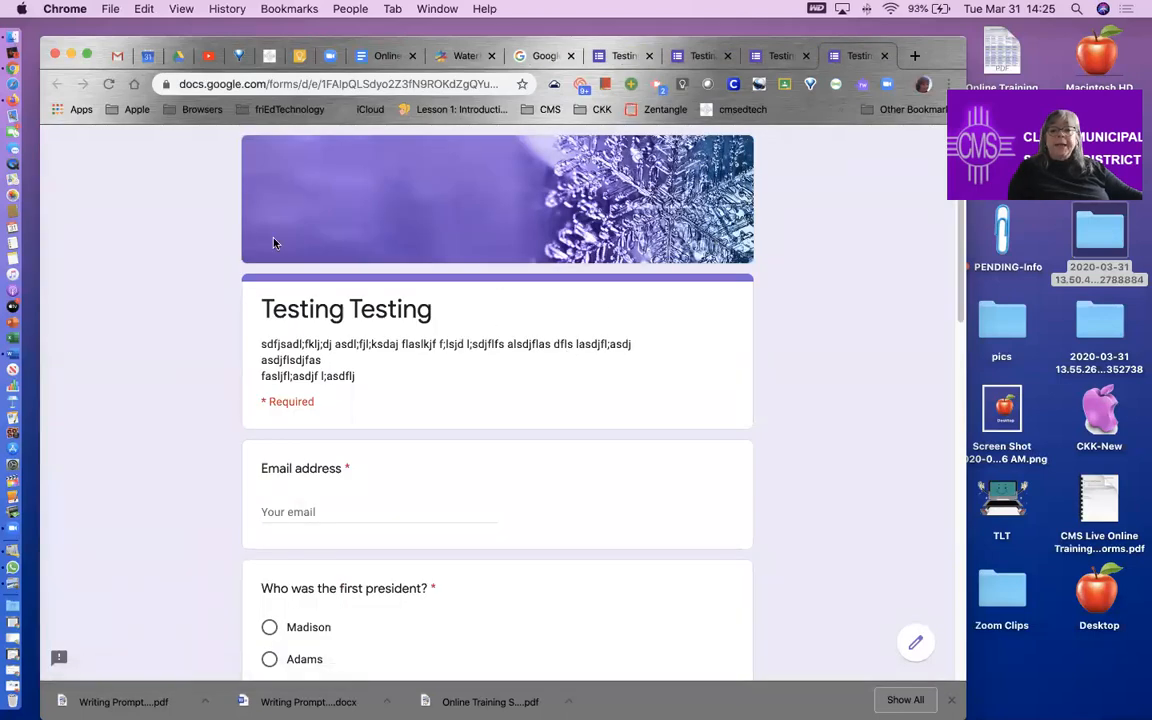
{"action": "scroll", "coordinate": [489, 325], "scroll_direction": "down", "scroll_amount": 2}
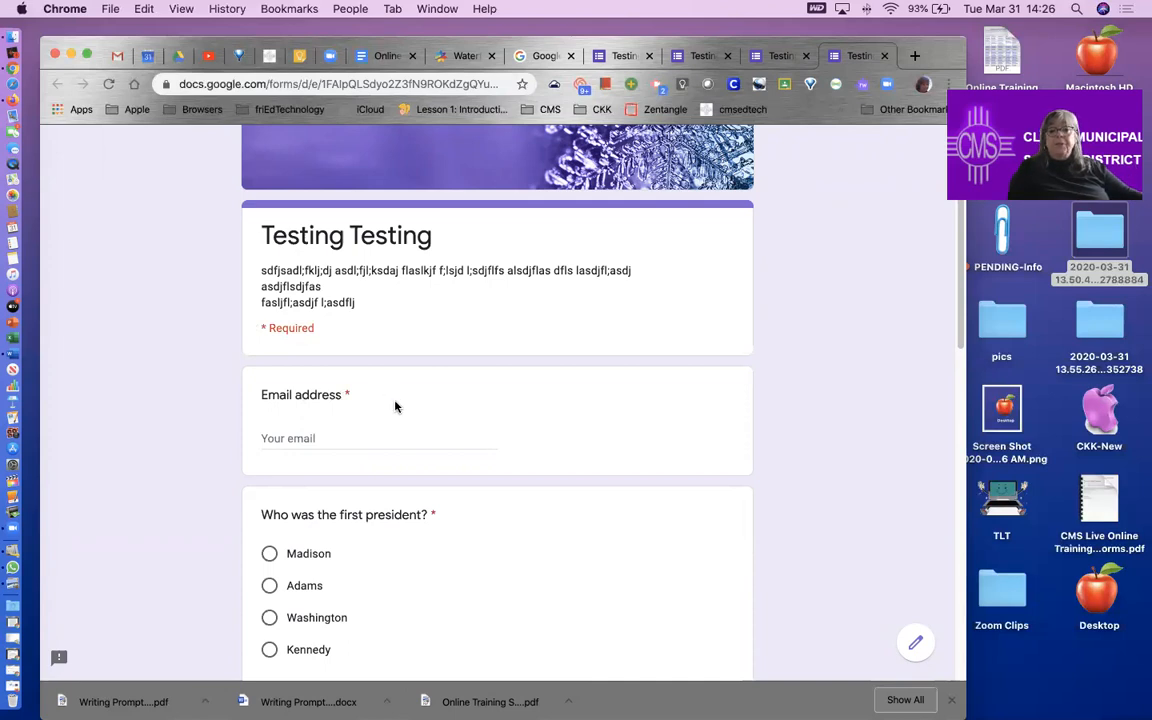
{"action": "scroll", "coordinate": [413, 432], "scroll_direction": "down", "scroll_amount": 1}
{"action": "scroll", "coordinate": [413, 426], "scroll_direction": "down", "scroll_amount": 5}
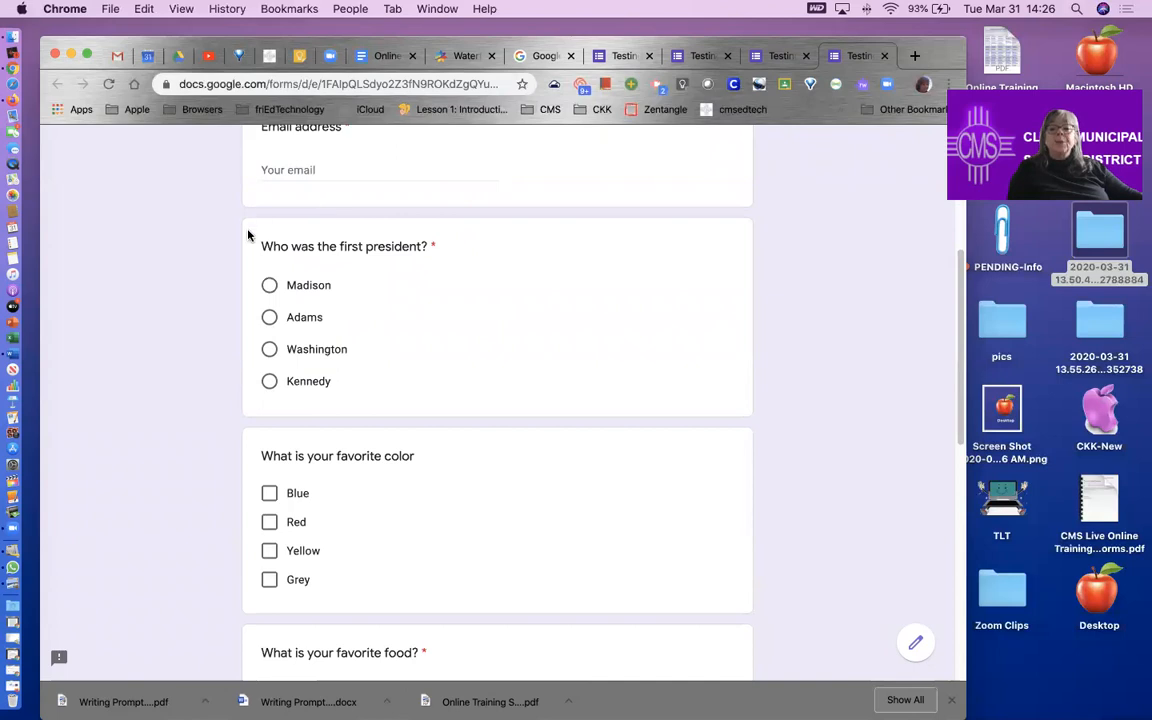
{"action": "scroll", "coordinate": [494, 378], "scroll_direction": "down", "scroll_amount": 2}
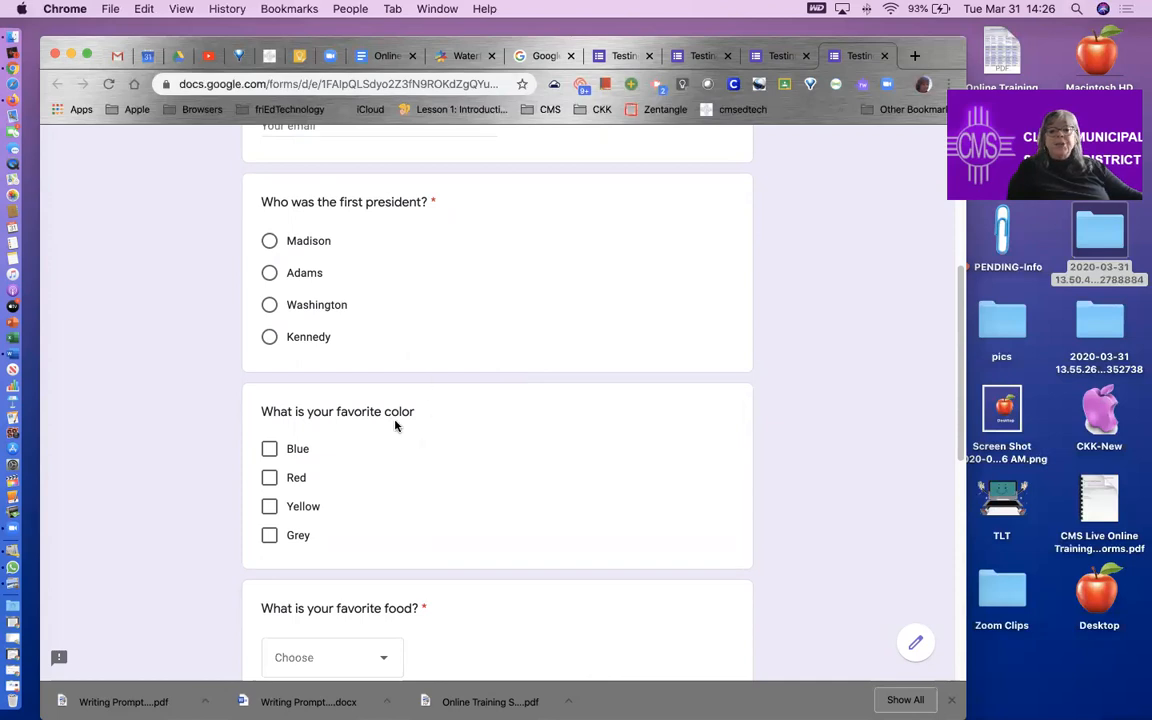
{"action": "scroll", "coordinate": [404, 484], "scroll_direction": "down", "scroll_amount": 3}
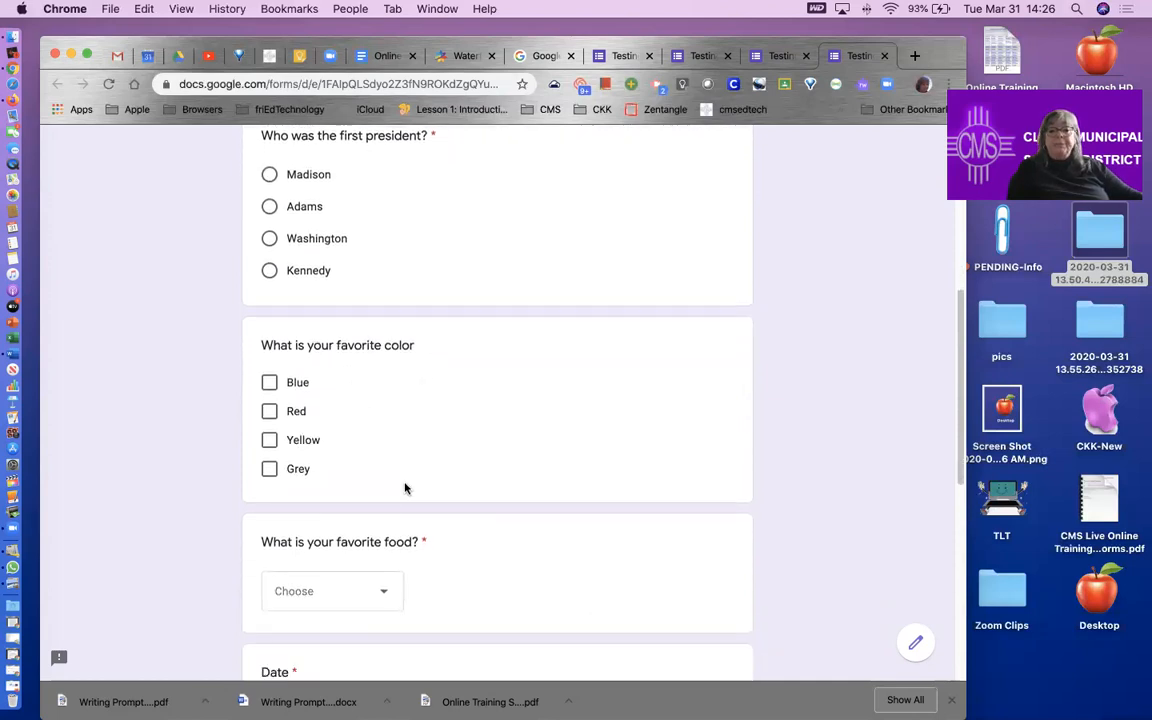
{"action": "scroll", "coordinate": [406, 417], "scroll_direction": "down", "scroll_amount": 12}
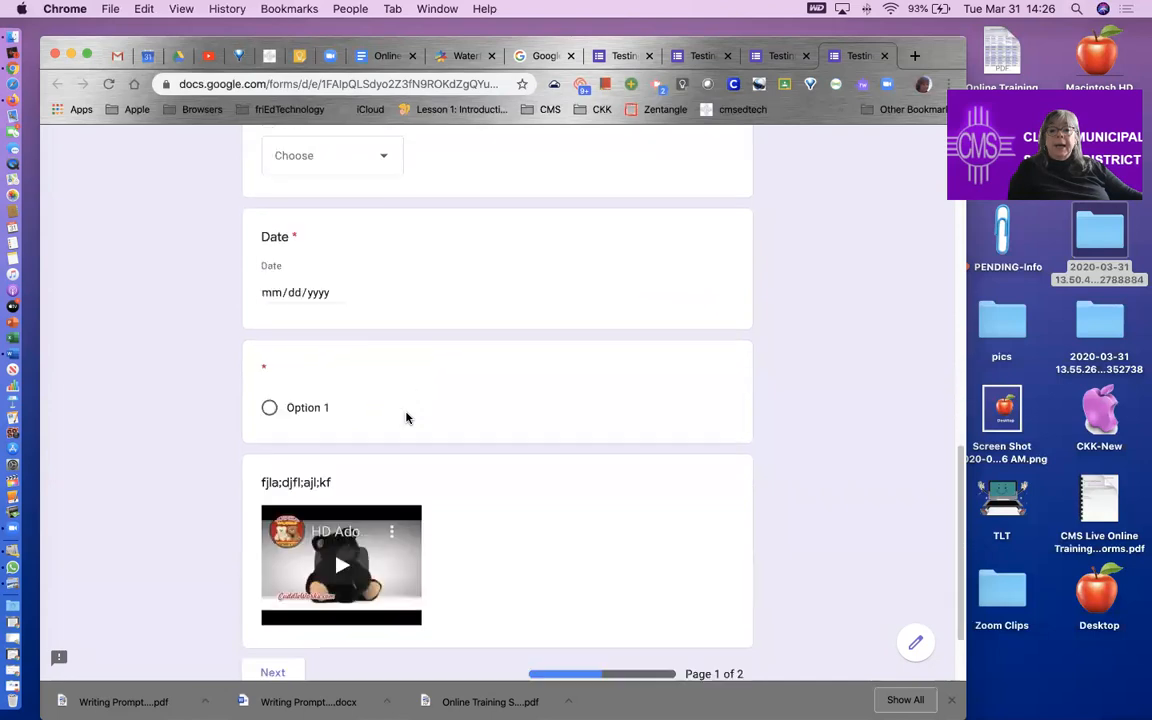
{"action": "scroll", "coordinate": [509, 458], "scroll_direction": "down", "scroll_amount": 1}
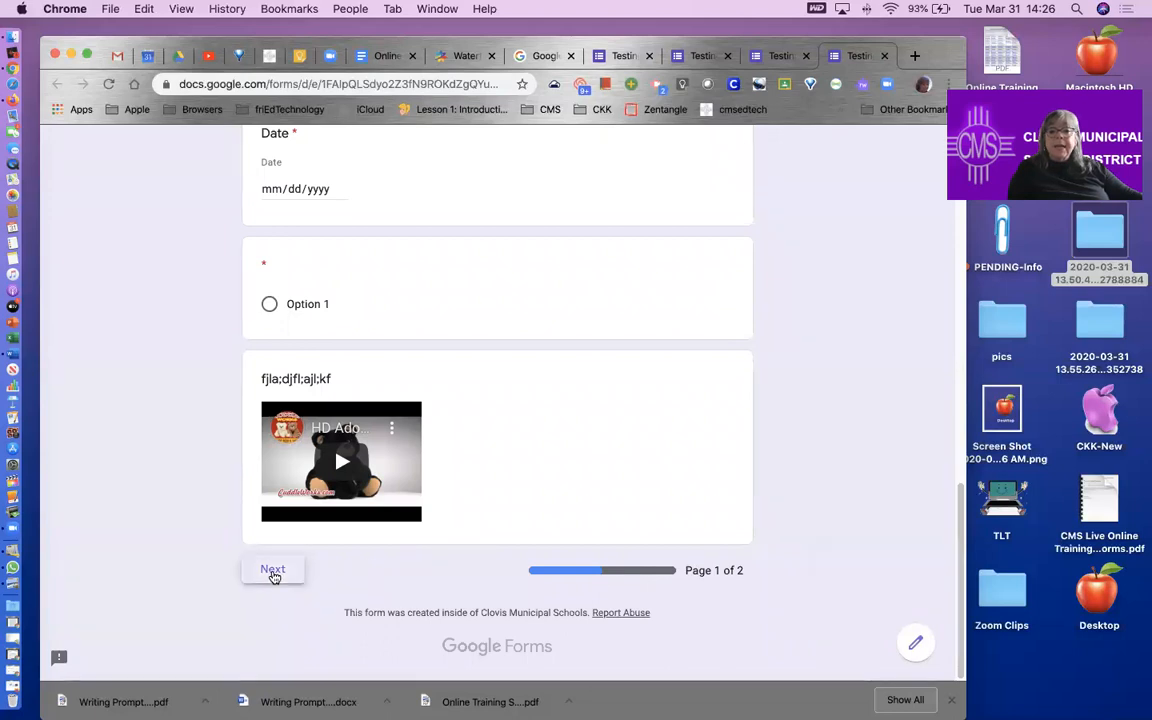
Step: Try to continue to the preview's second page with the required questions unanswered, and check the first page for flagged questions
{"action": "left_click", "coordinate": [273, 574]}
{"action": "scroll", "coordinate": [197, 535], "scroll_direction": "down", "scroll_amount": 15}
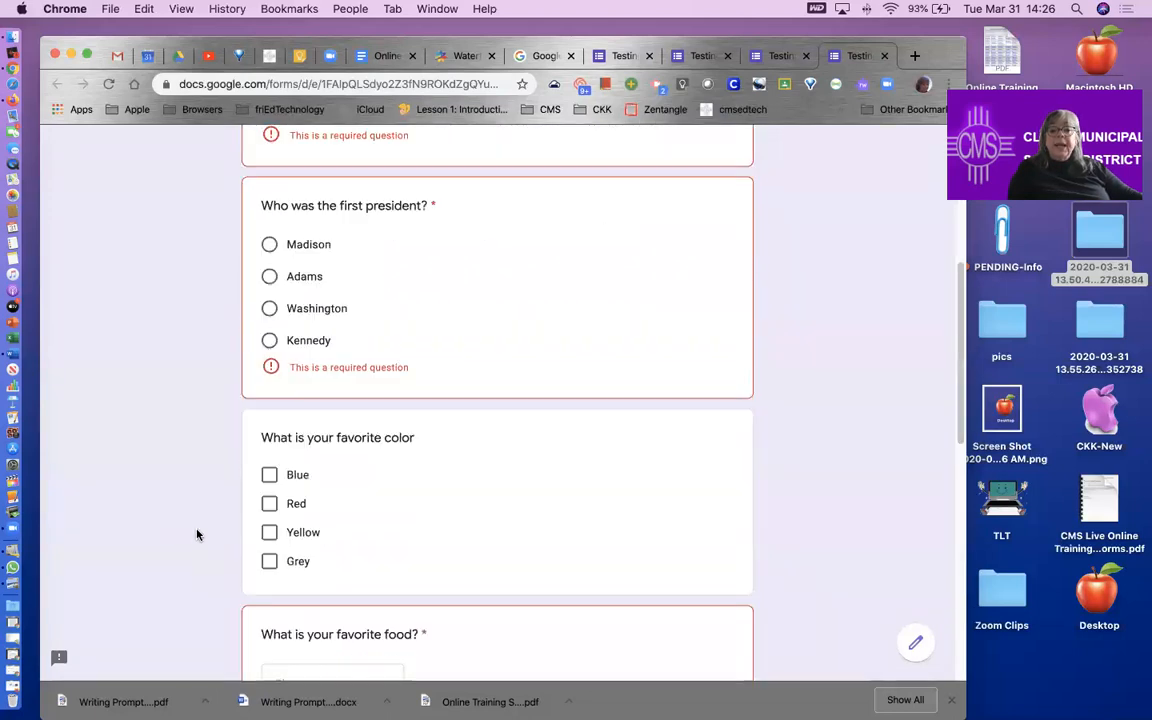
{"action": "left_click", "coordinate": [273, 570]}
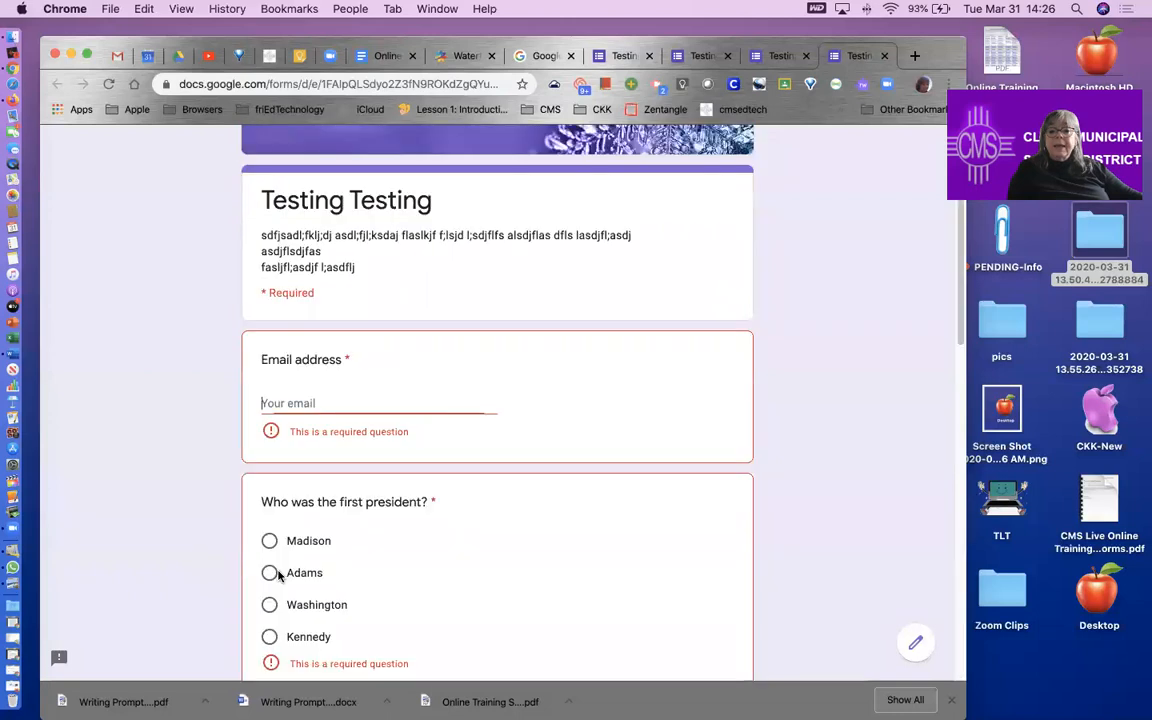
{"action": "scroll", "coordinate": [406, 576], "scroll_direction": "down", "scroll_amount": 5}
{"action": "scroll", "coordinate": [407, 574], "scroll_direction": "down", "scroll_amount": 5}
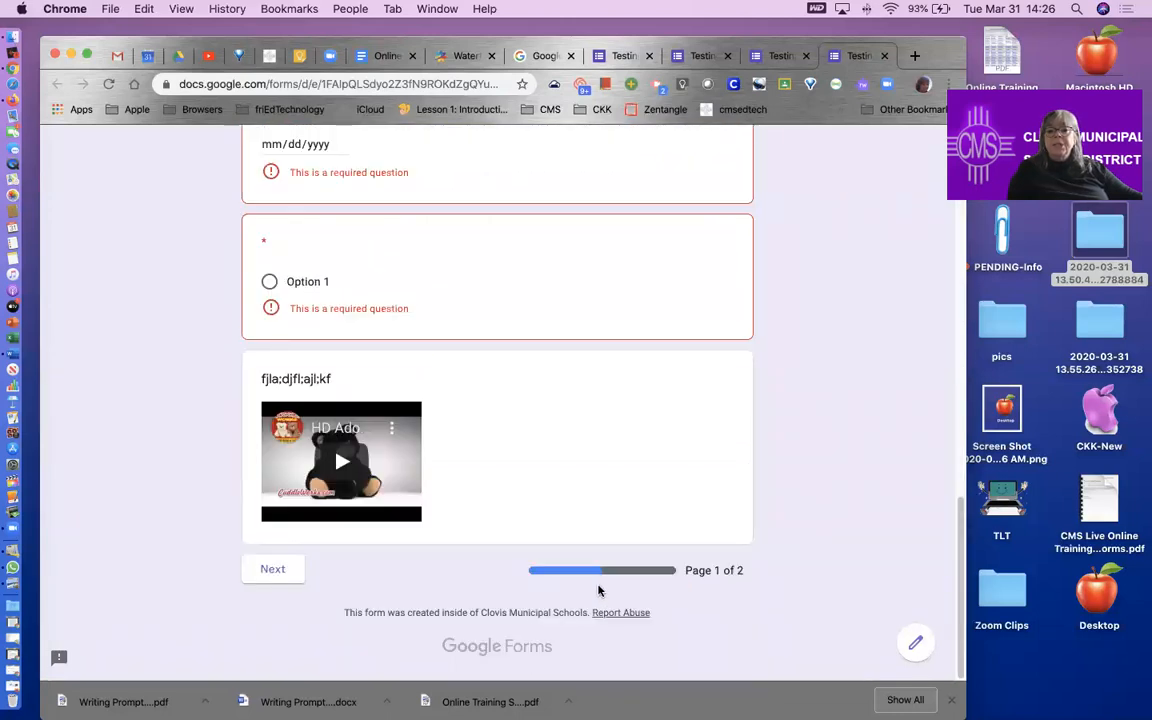
Step: Retry advancing from the preview's first page without answering, and review which questions are flagged as required
{"action": "scroll", "coordinate": [598, 590], "scroll_direction": "up", "scroll_amount": 15}
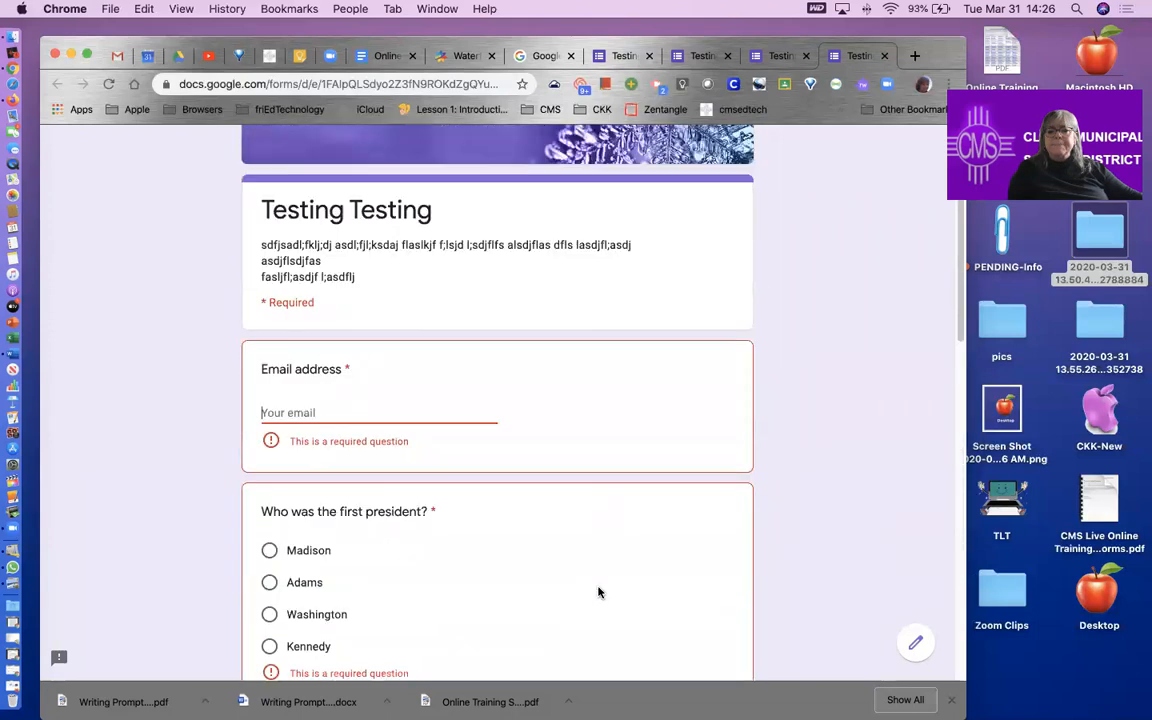
{"action": "scroll", "coordinate": [598, 592], "scroll_direction": "down", "scroll_amount": 15}
{"action": "left_click", "coordinate": [282, 576]}
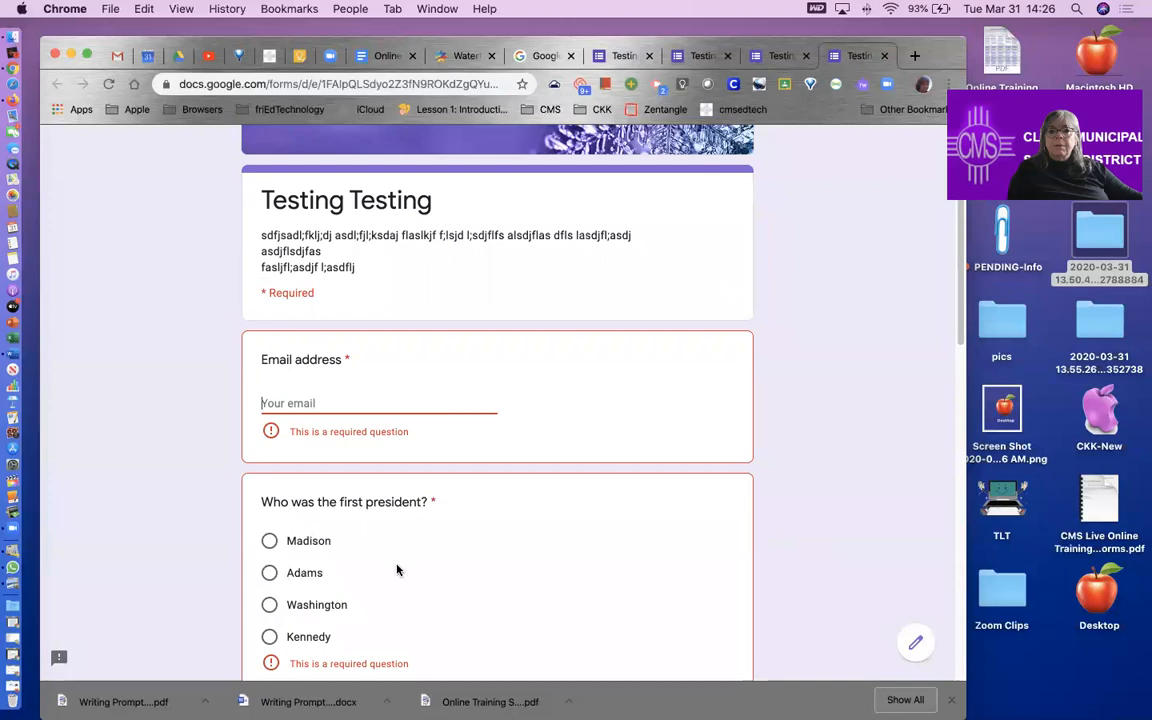
{"action": "scroll", "coordinate": [550, 540], "scroll_direction": "down", "scroll_amount": 15}
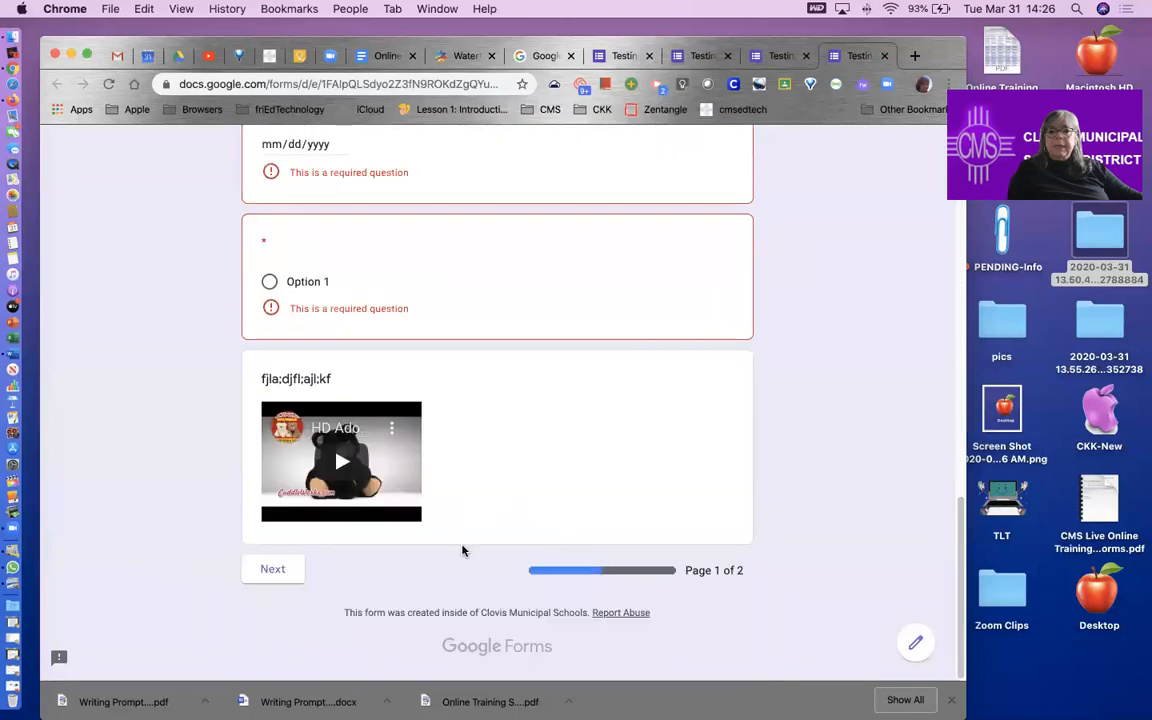
{"action": "scroll", "coordinate": [470, 550], "scroll_direction": "up", "scroll_amount": 15}
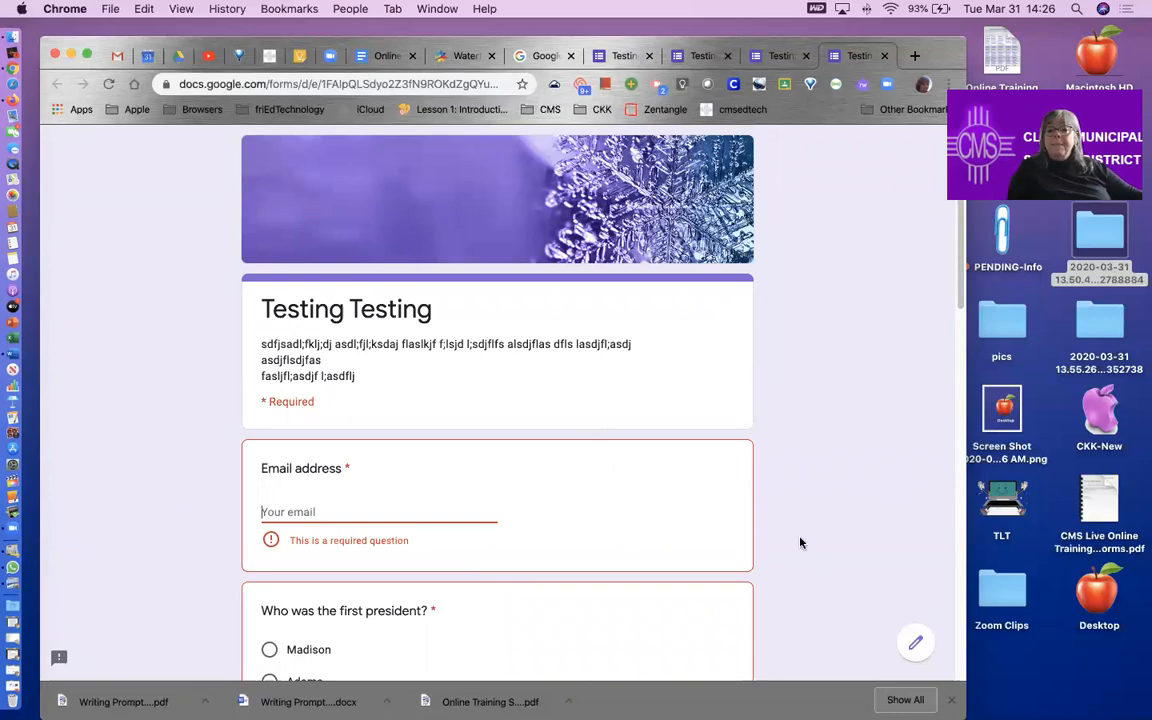
Step: Leave the preview for the form editor, discarding the unsubmitted response, and look through the questions in both sections
{"action": "left_click", "coordinate": [914, 648]}
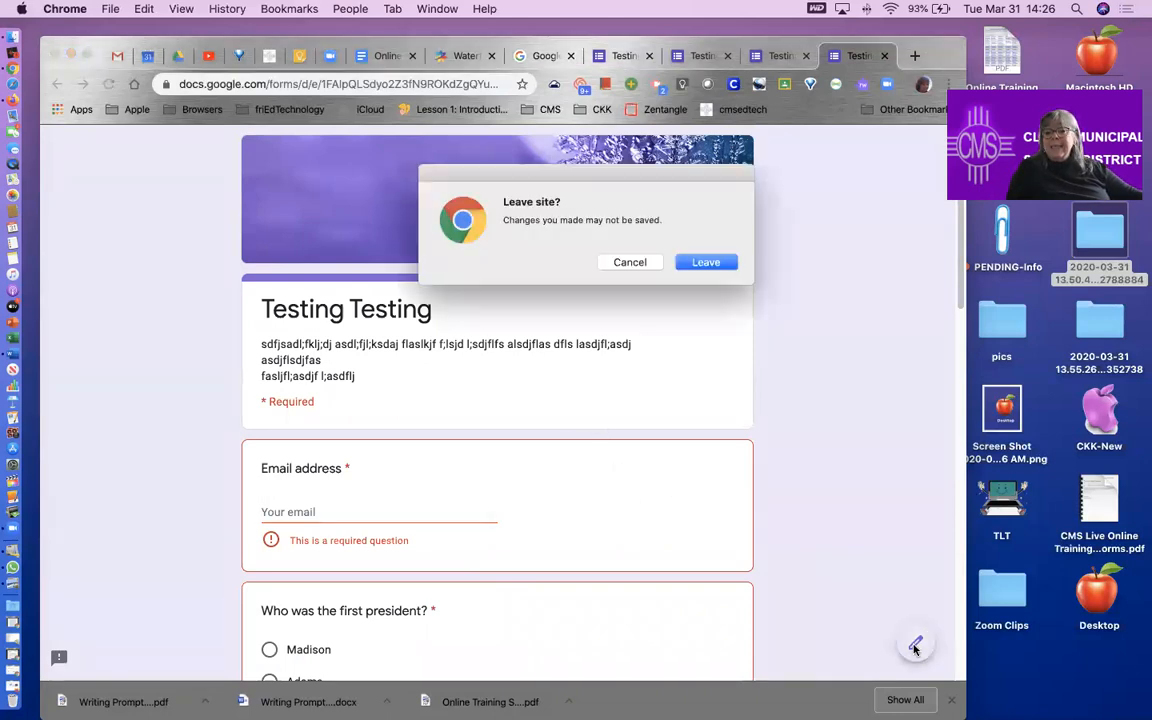
{"action": "left_click", "coordinate": [707, 263]}
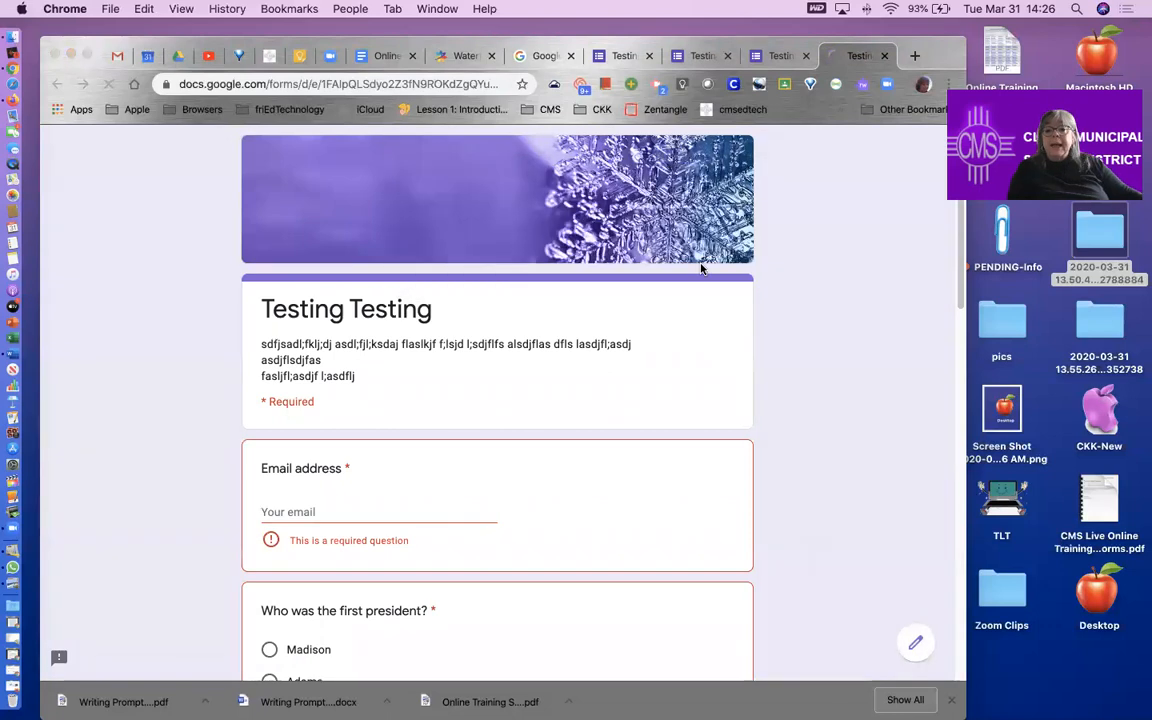
{"action": "scroll", "coordinate": [705, 340], "scroll_direction": "down", "scroll_amount": 15}
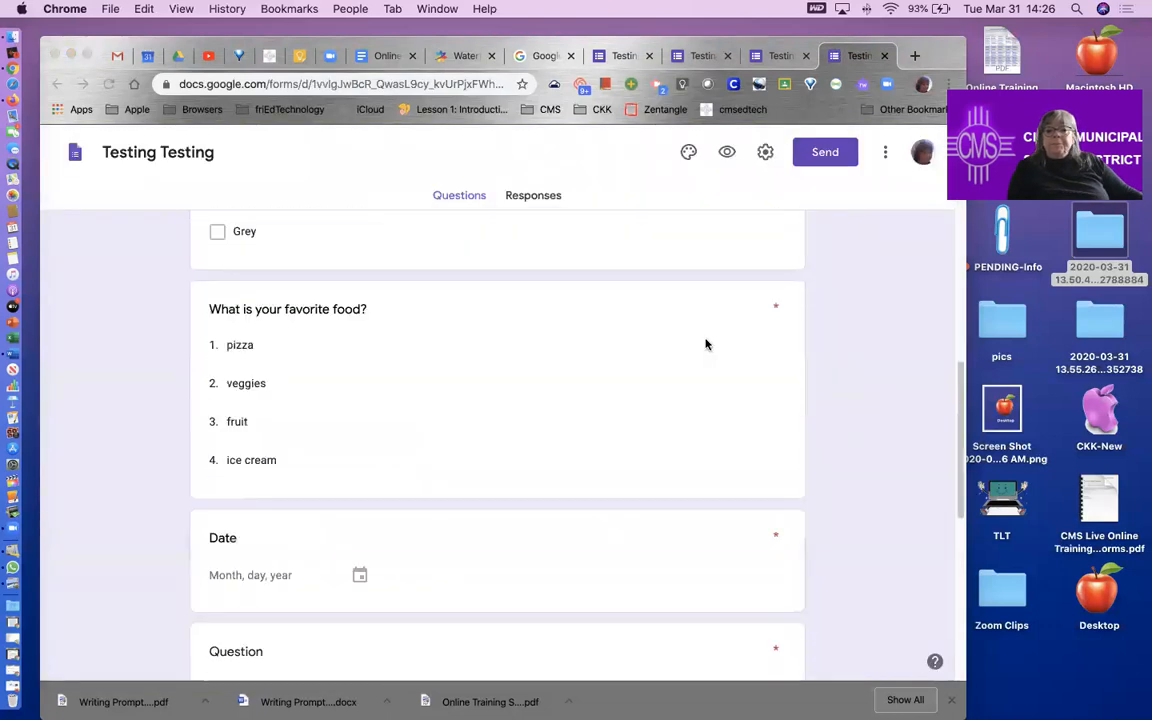
{"action": "scroll", "coordinate": [592, 494], "scroll_direction": "down", "scroll_amount": 2}
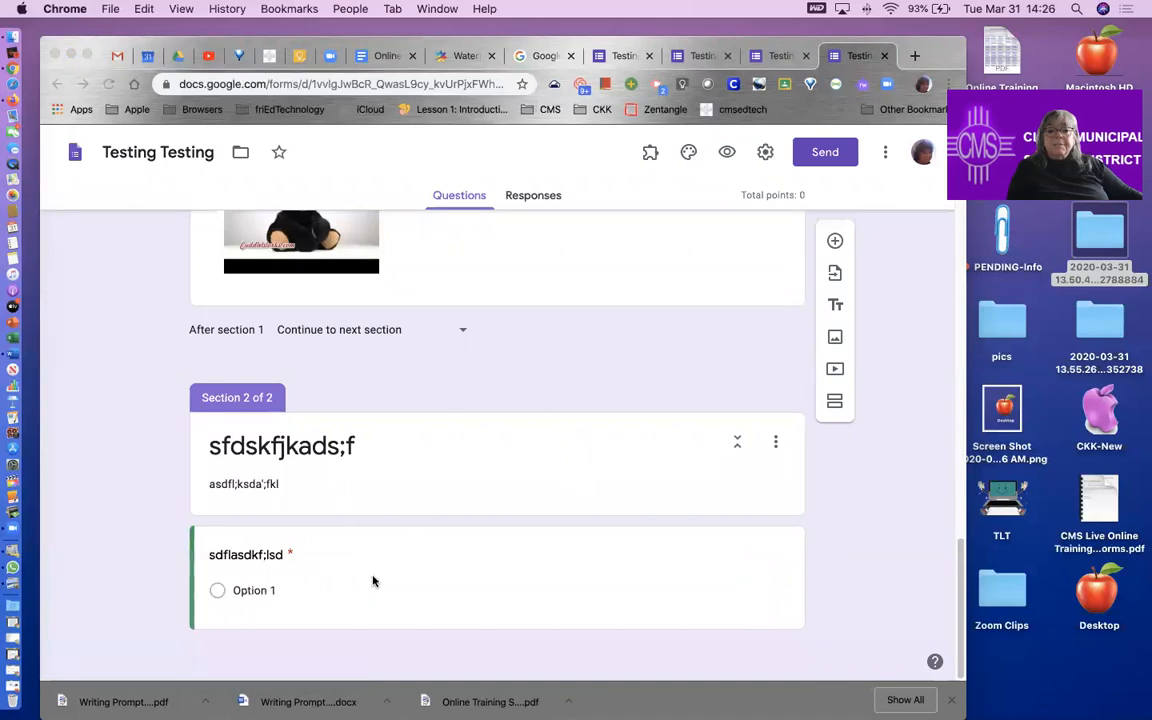
{"action": "scroll", "coordinate": [540, 418], "scroll_direction": "up", "scroll_amount": 5}
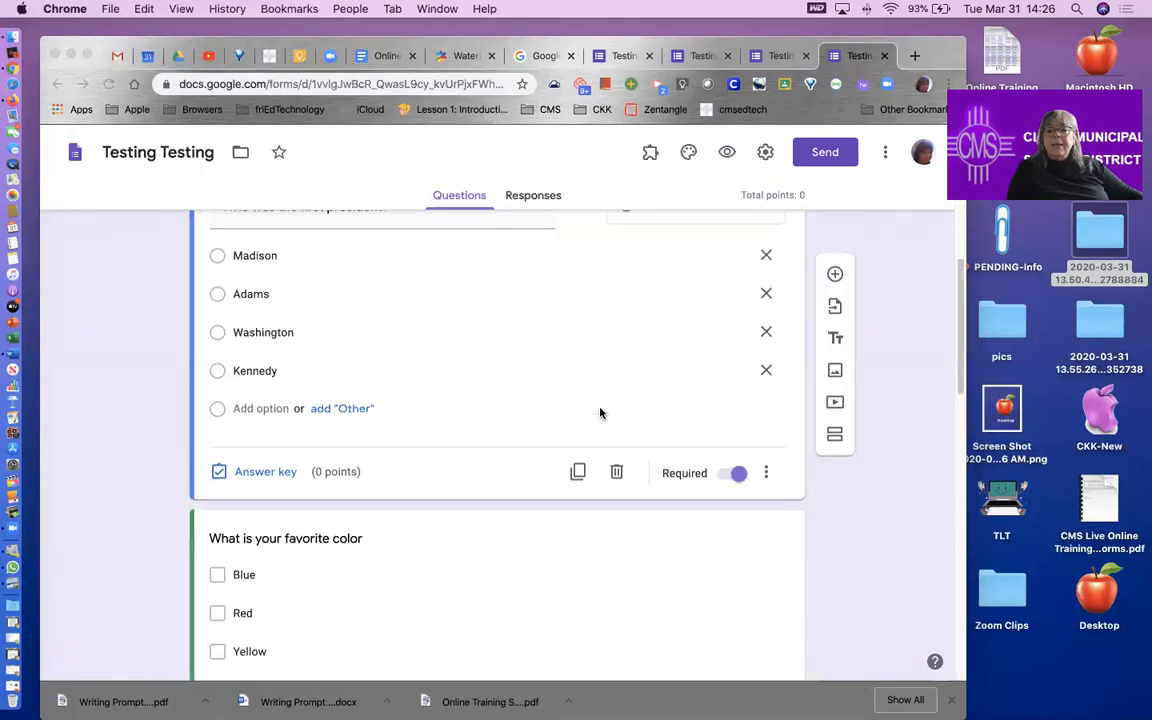
{"action": "scroll", "coordinate": [600, 410], "scroll_direction": "up", "scroll_amount": 4}
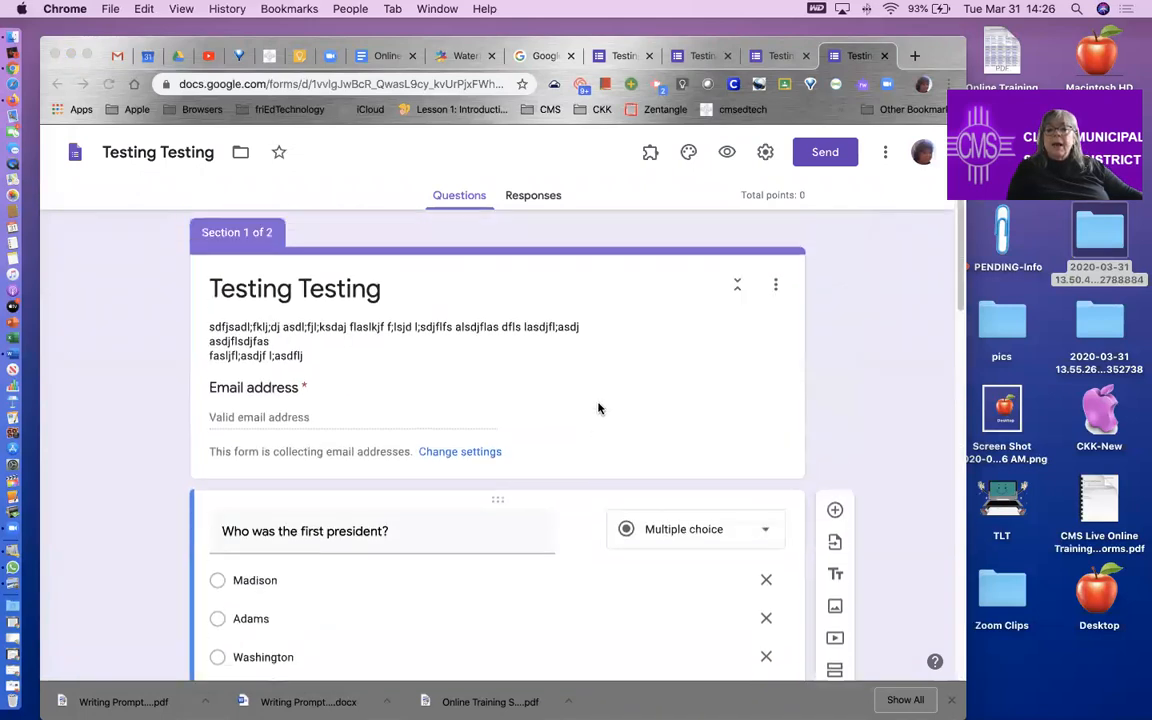
Step: Collapse section 1 to its question titles and expand it again
{"action": "left_click", "coordinate": [739, 290]}
{"action": "left_click", "coordinate": [736, 294]}
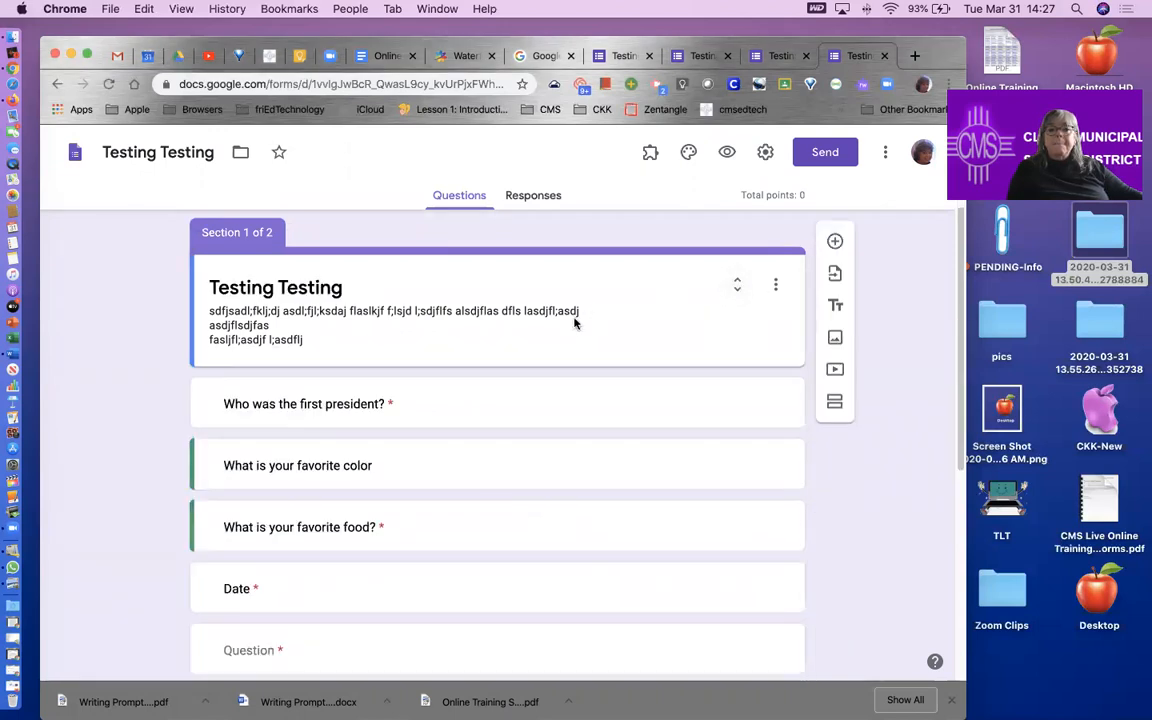
{"action": "left_click", "coordinate": [738, 288]}
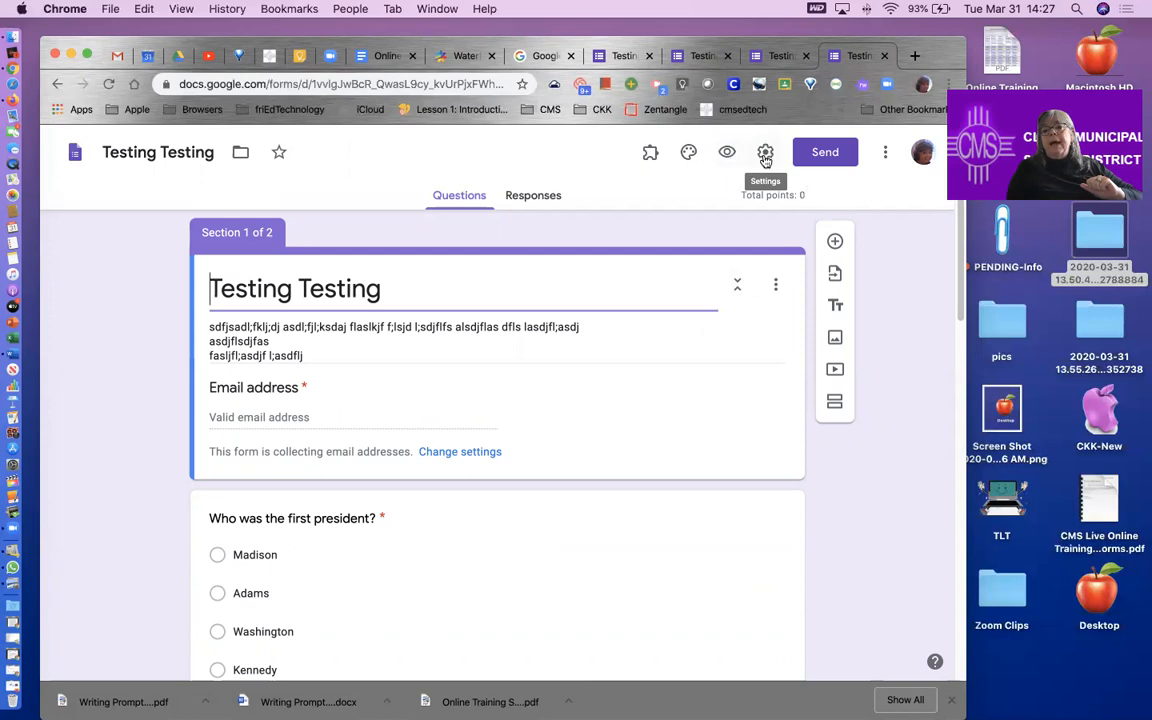
Step: Open the collaborator sharing settings, examine the access and invitation options, and close them without inviting anyone
{"action": "left_click", "coordinate": [886, 155]}
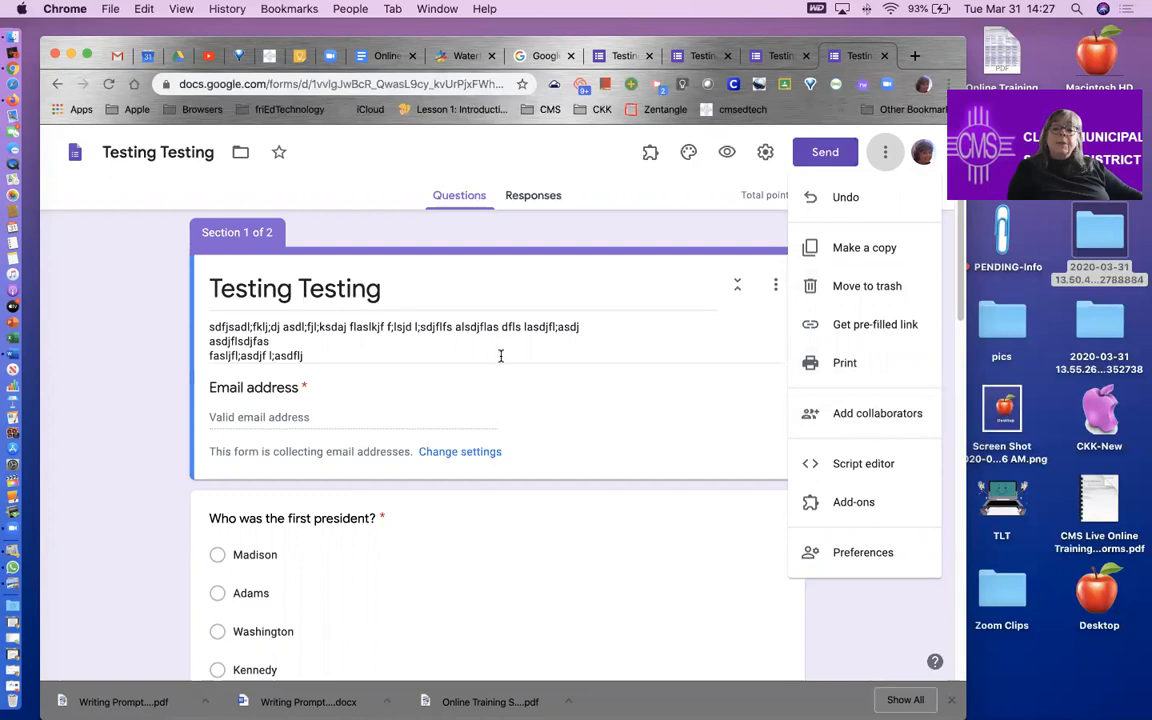
{"action": "left_click", "coordinate": [865, 420]}
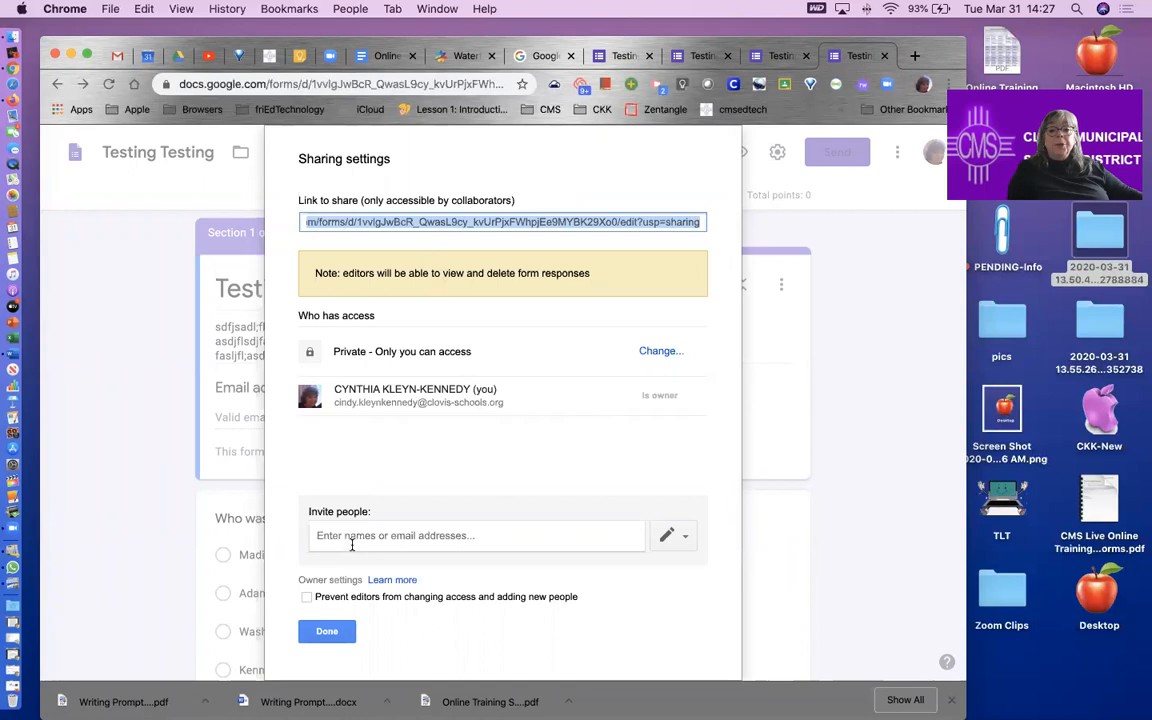
{"action": "left_click", "coordinate": [330, 631]}
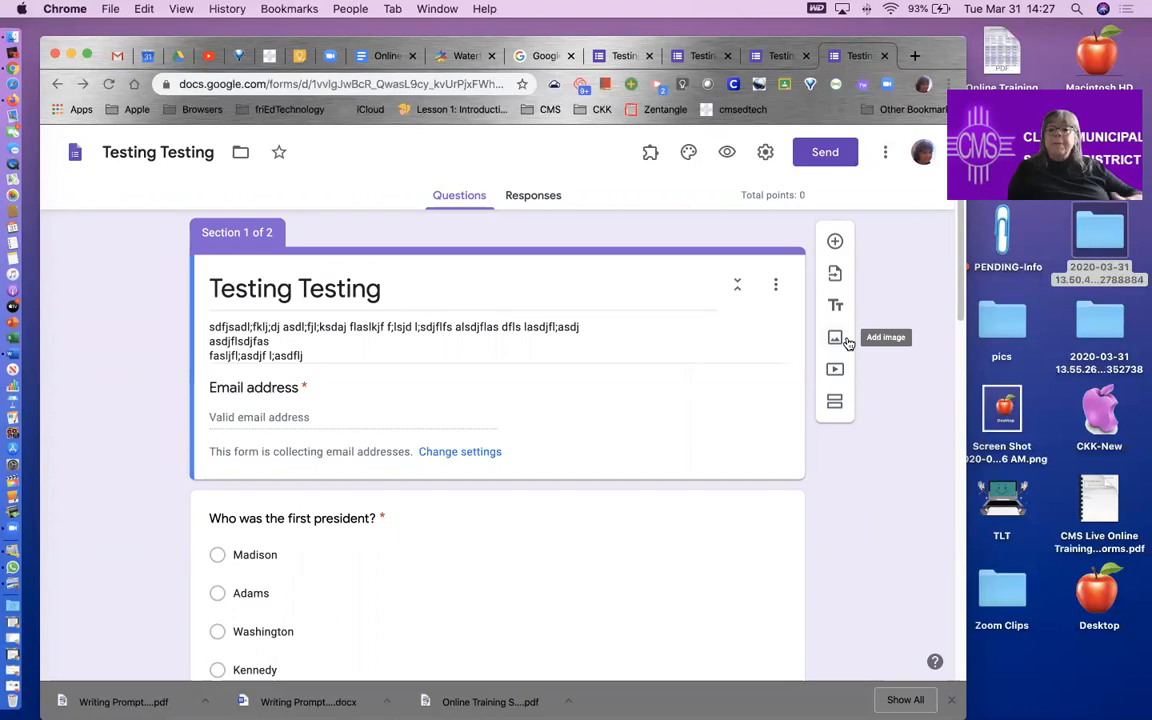
Step: Examine the default form and question preferences, toggle the default quiz point value on and off, and close them without saving
{"action": "left_click", "coordinate": [886, 155]}
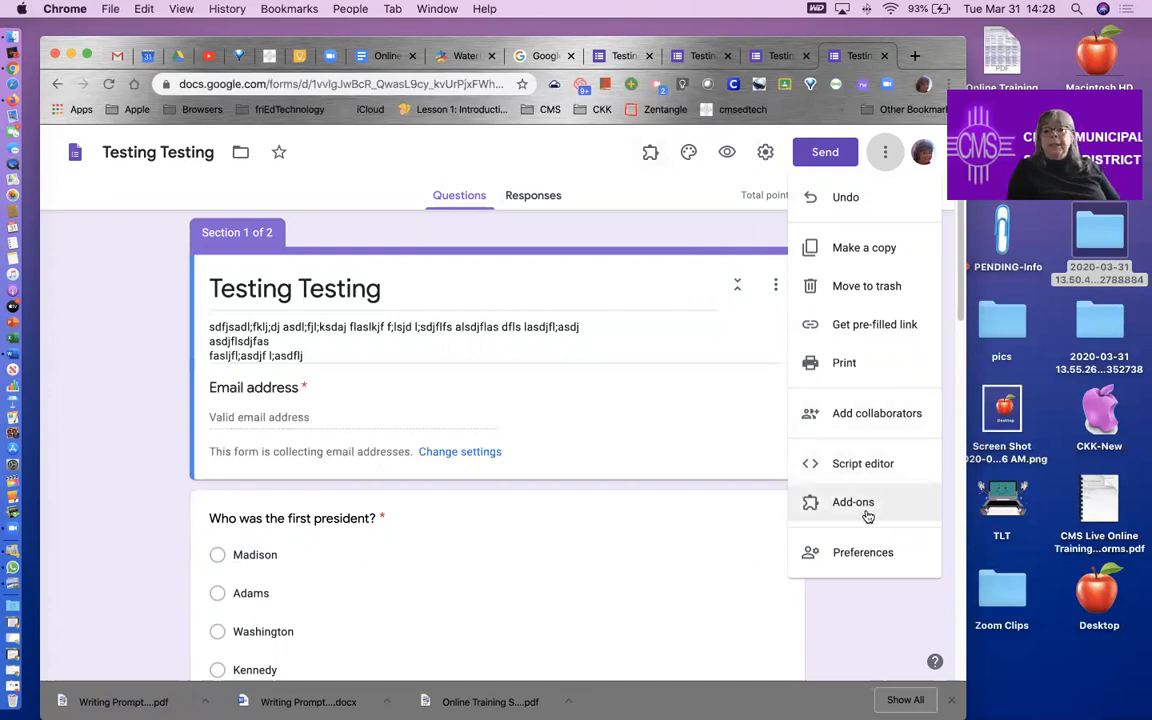
{"action": "left_click", "coordinate": [867, 561]}
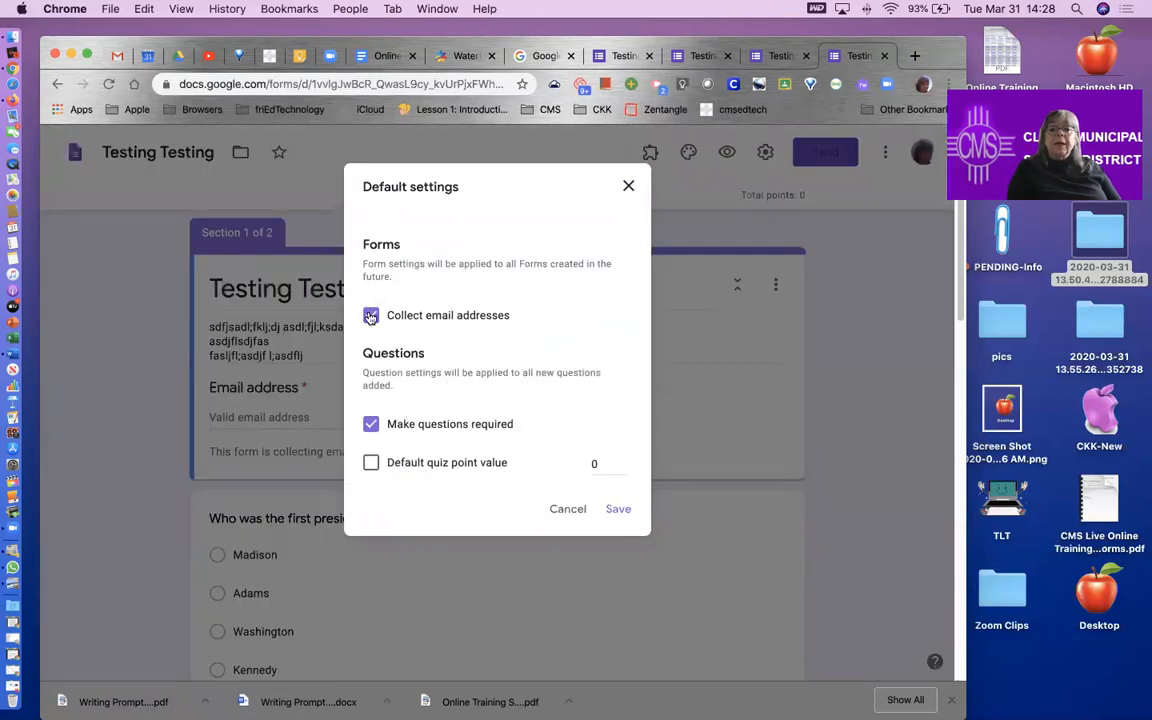
{"action": "scroll", "coordinate": [430, 340], "scroll_direction": "down", "scroll_amount": 3}
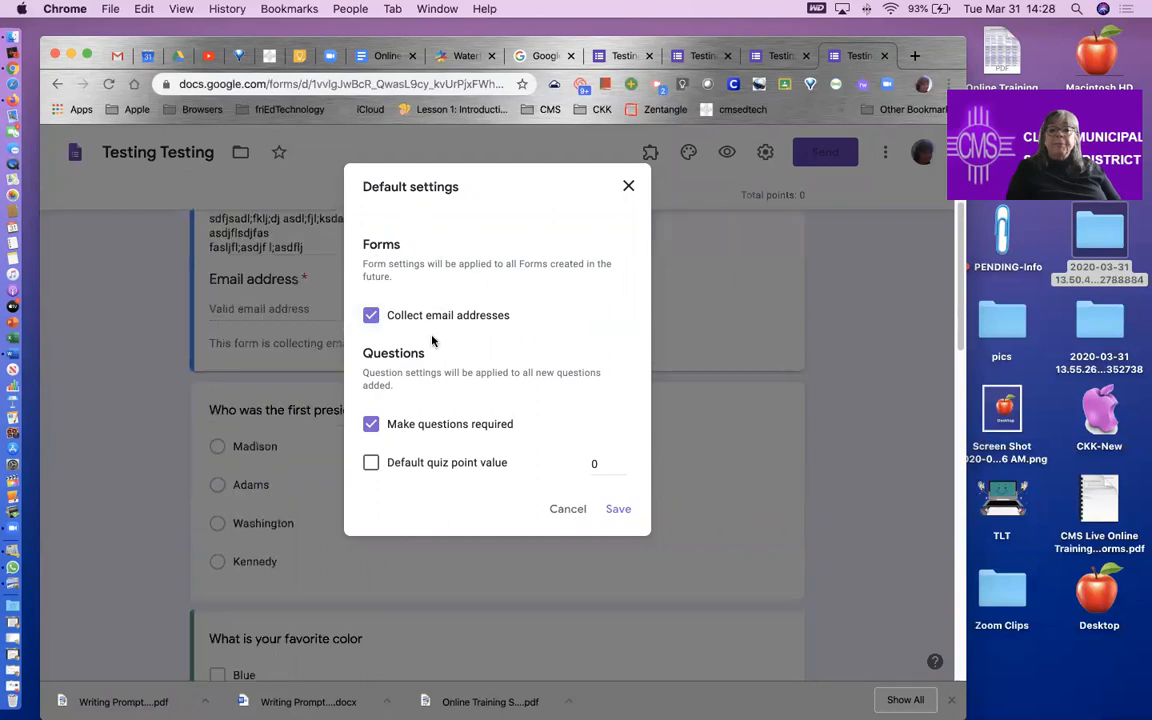
{"action": "left_click", "coordinate": [387, 464]}
{"action": "scroll", "coordinate": [455, 466], "scroll_direction": "down", "scroll_amount": 3}
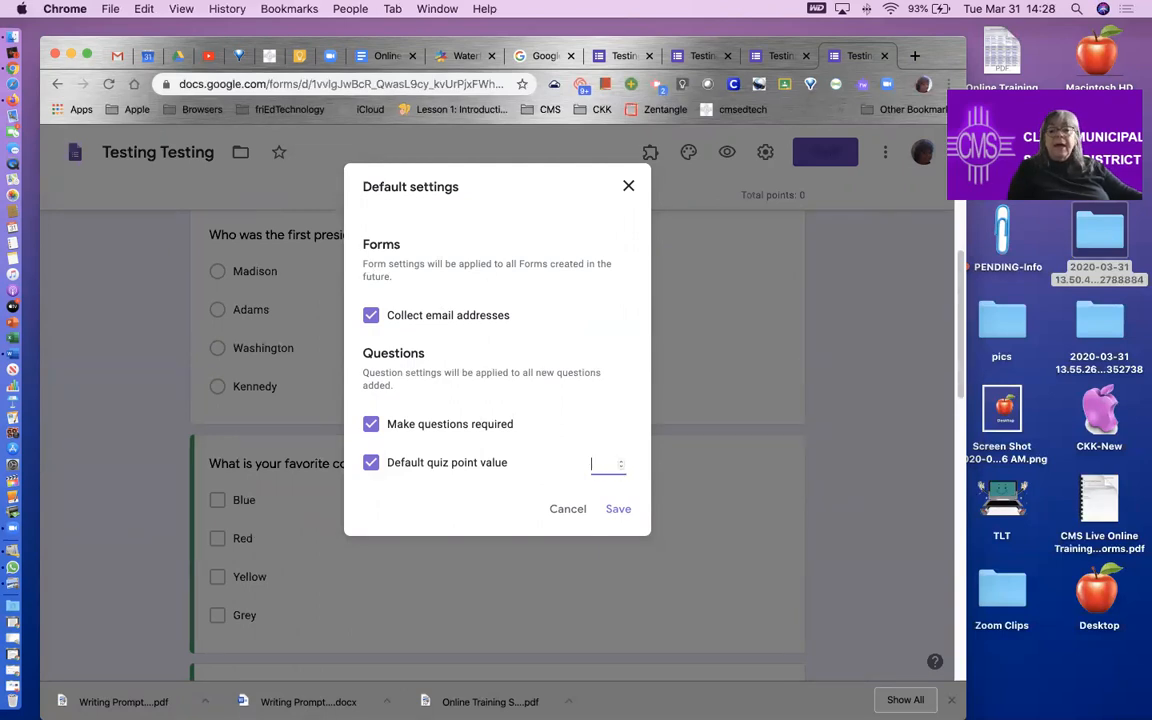
{"action": "left_click", "coordinate": [370, 463]}
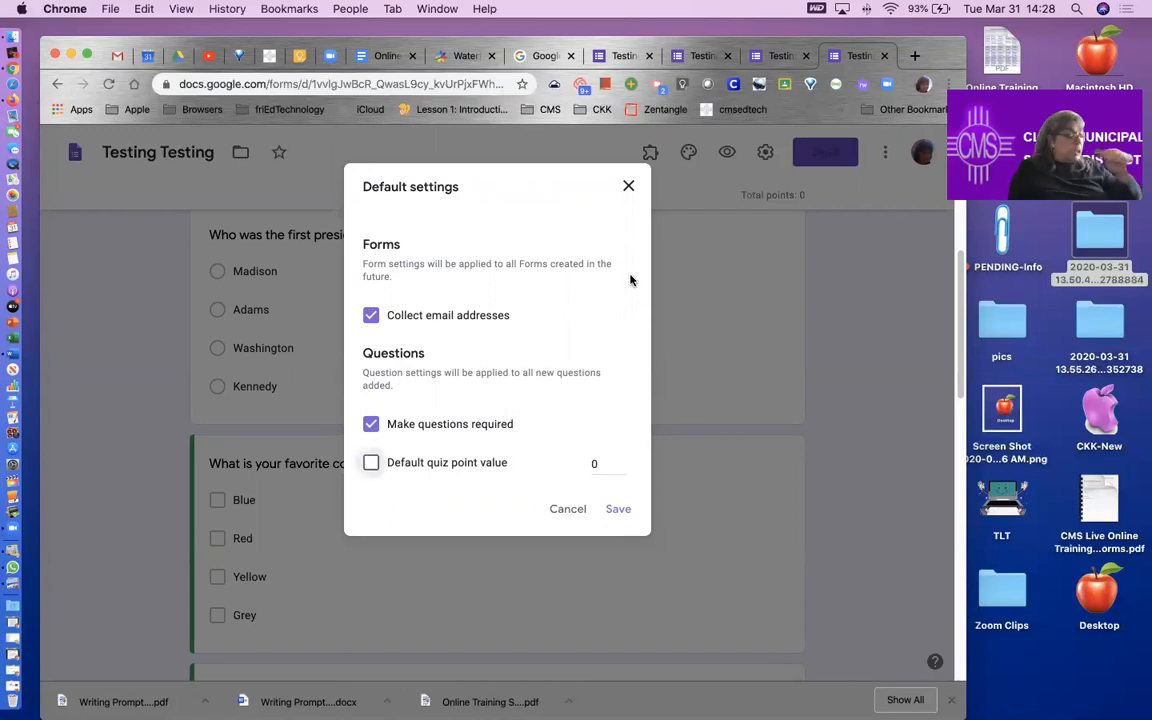
{"action": "left_click", "coordinate": [628, 189]}
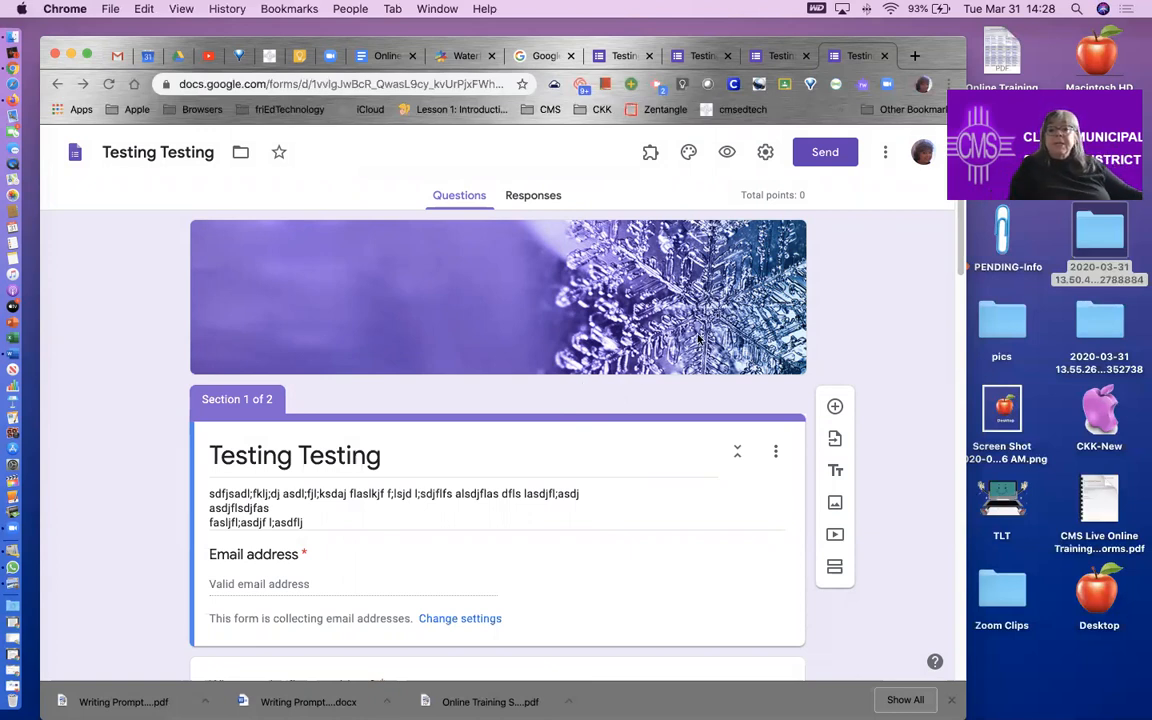
Step: Open the form's sending options and compare sending by email with sharing by link
{"action": "left_click", "coordinate": [825, 155]}
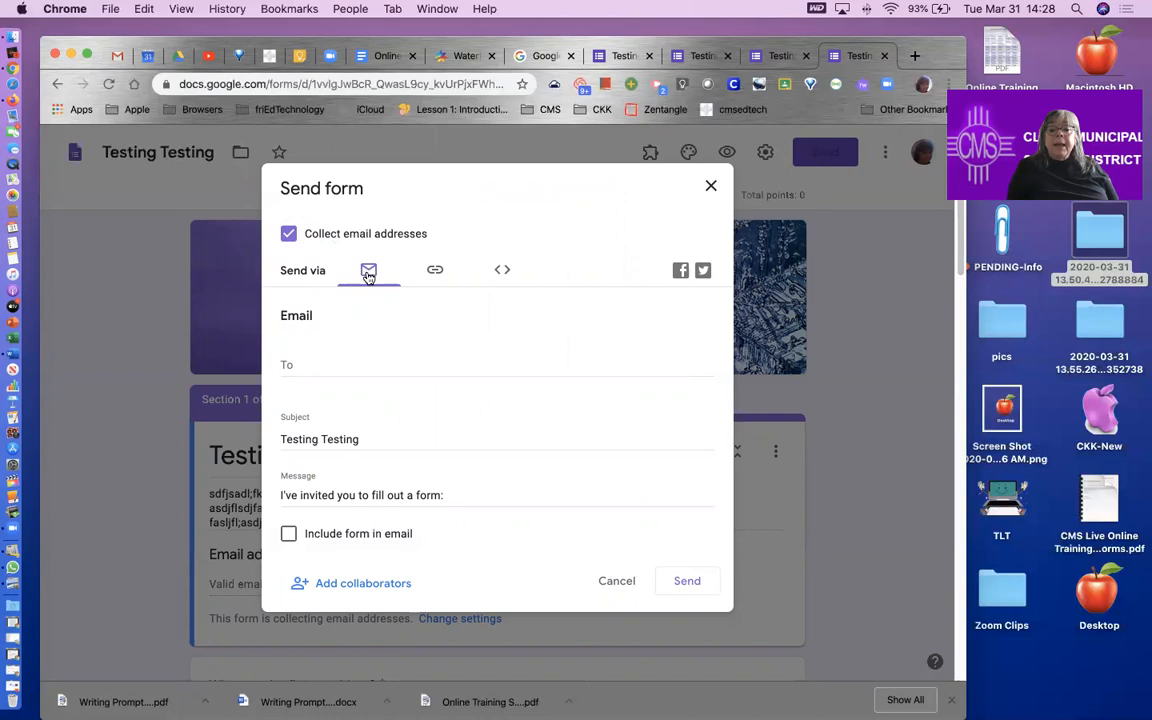
{"action": "left_click", "coordinate": [436, 271]}
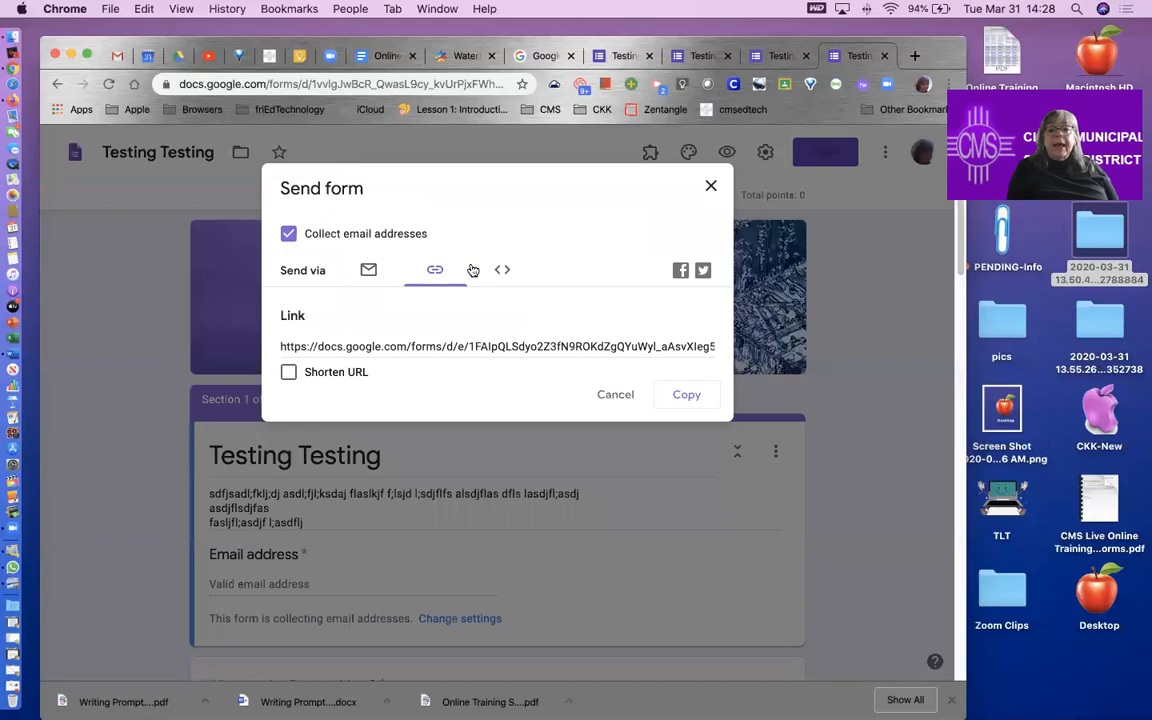
{"action": "left_click", "coordinate": [366, 270]}
Step: Try looking up email recipients matching "prin" for the form invitation, and clear the recipient entry
{"action": "left_click", "coordinate": [315, 359]}
{"action": "type", "text": "werw"}
{"action": "key", "text": "BackSpace"}
{"action": "key", "text": "BackSpace"}
{"action": "key", "text": "BackSpace"}
{"action": "key", "text": "BackSpace"}
{"action": "type", "text": "prin"}
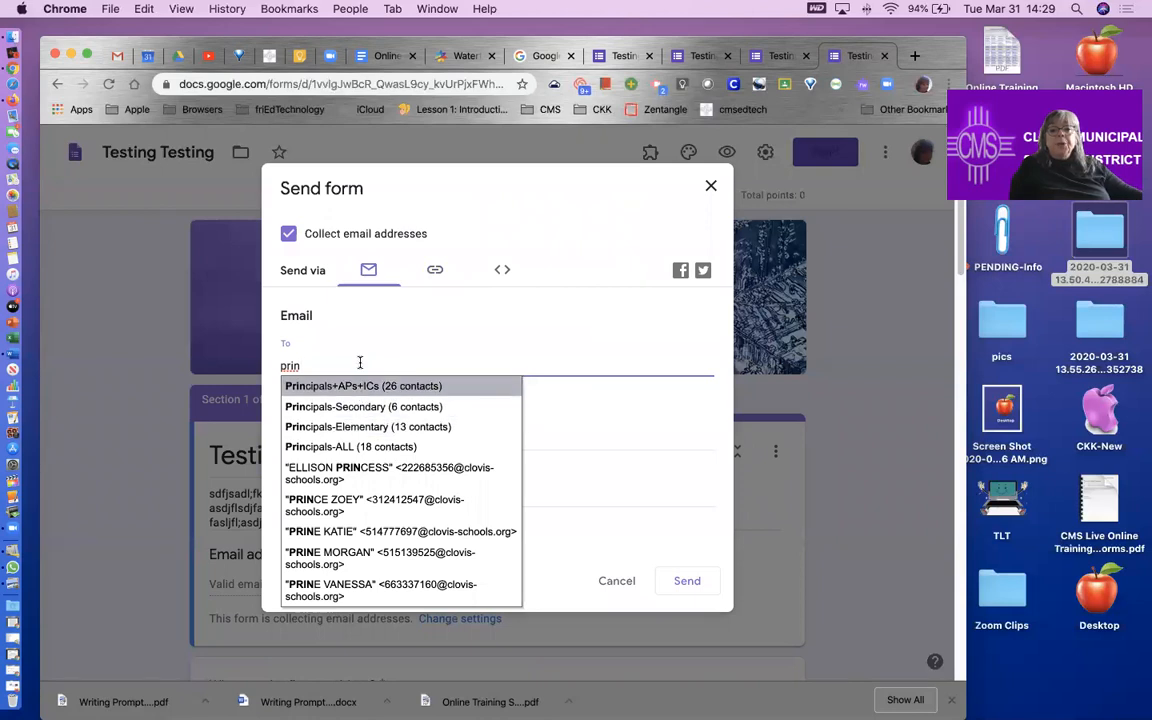
{"action": "key", "text": "BackSpace"}
{"action": "key", "text": "BackSpace"}
{"action": "key", "text": "BackSpace"}
{"action": "key", "text": "BackSpace"}
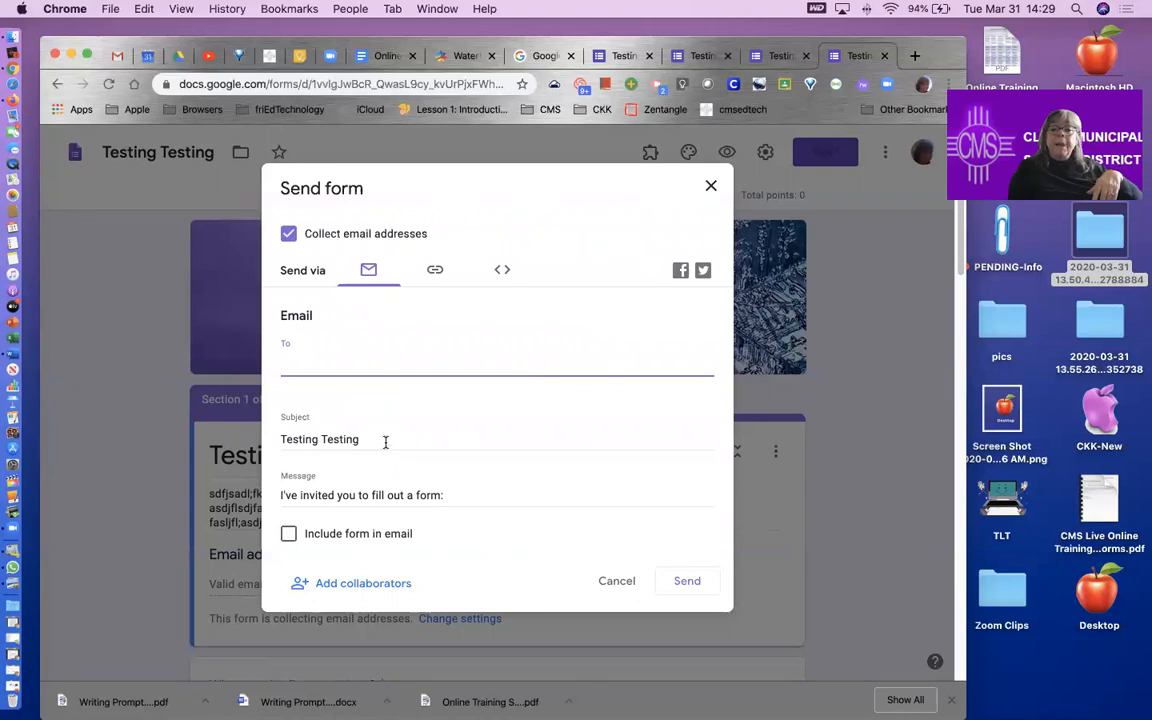
Step: Toggle including the form in the email on and off, and close the sending options without sending
{"action": "left_click", "coordinate": [288, 534]}
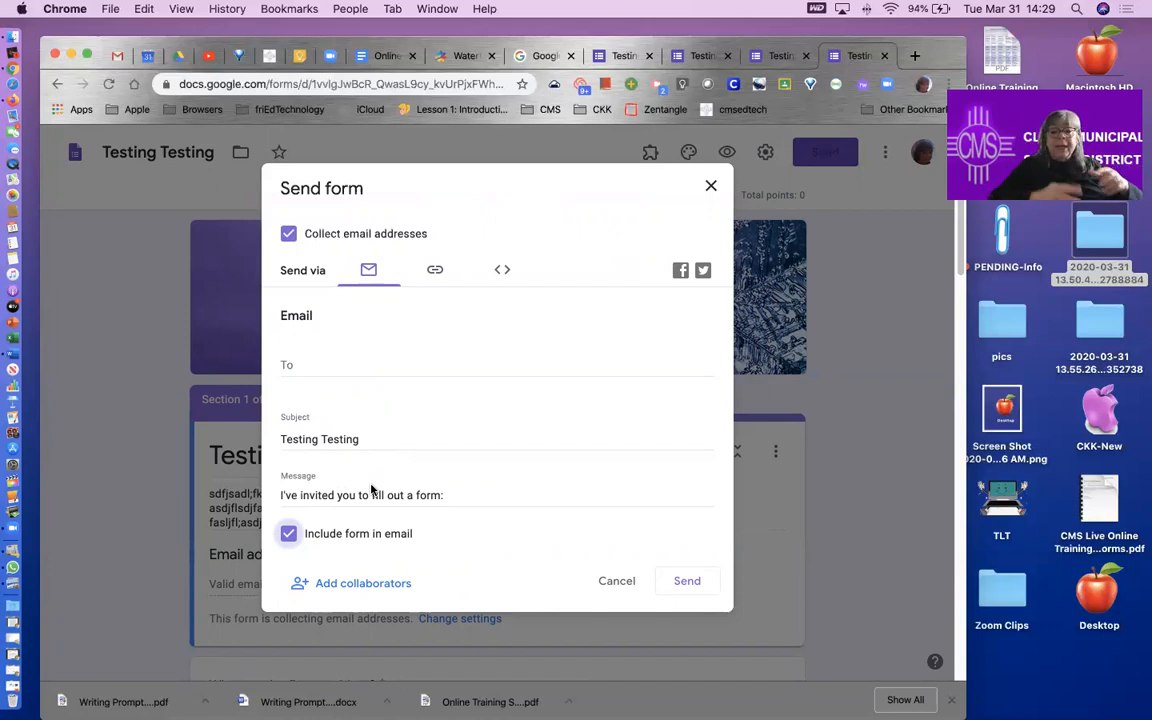
{"action": "left_click", "coordinate": [288, 533]}
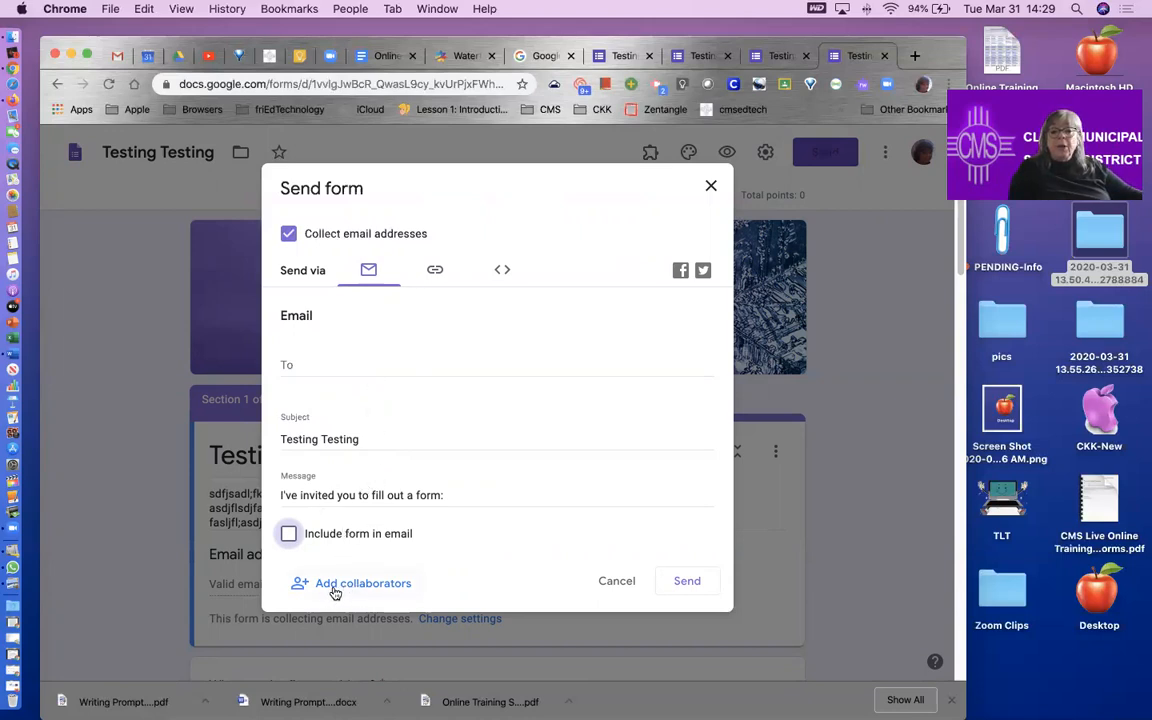
{"action": "left_click", "coordinate": [711, 188]}
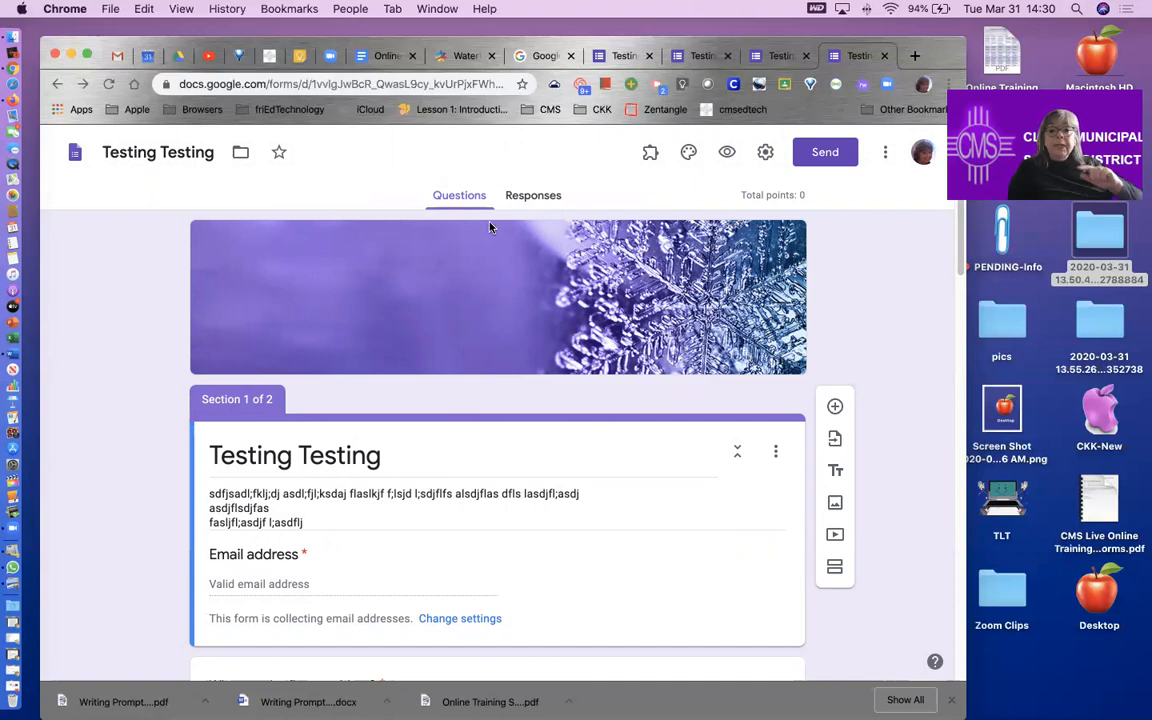
Step: Reposition the browser window, check the form's responses and the accepting-responses setting, and return to the questions
{"action": "left_click_drag", "start_coordinate": [905, 55], "coordinate": [909, 100]}
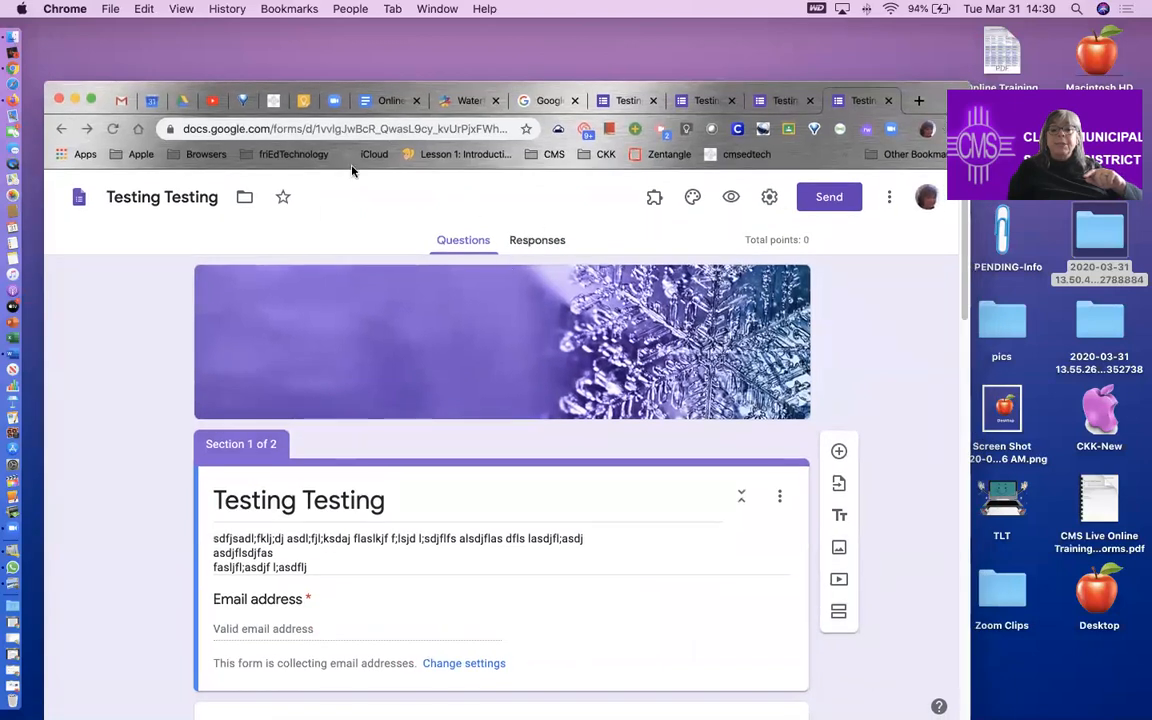
{"action": "double_click", "coordinate": [935, 112]}
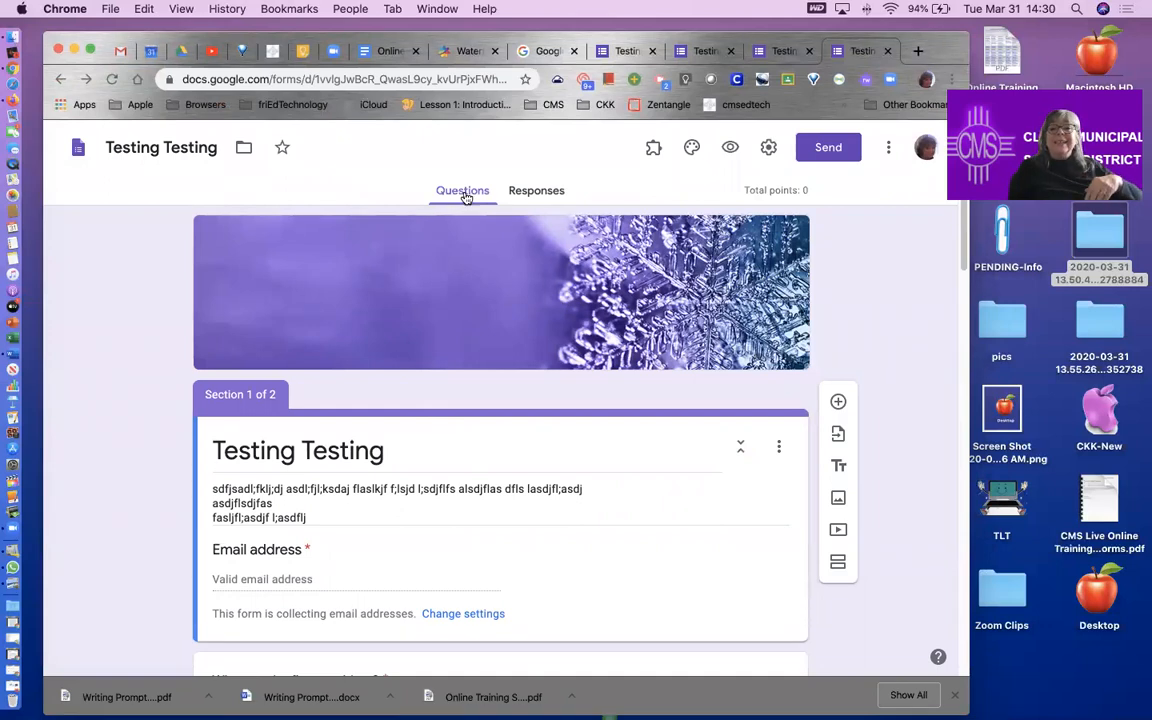
{"action": "left_click", "coordinate": [540, 193]}
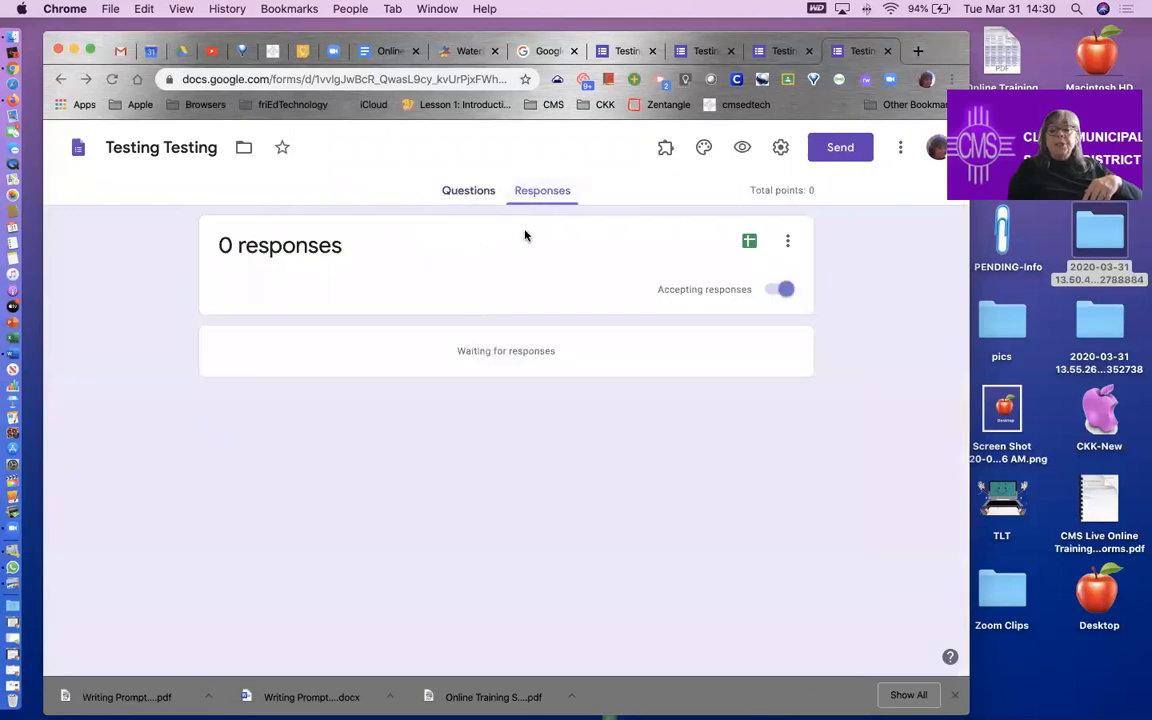
{"action": "left_click", "coordinate": [481, 189]}
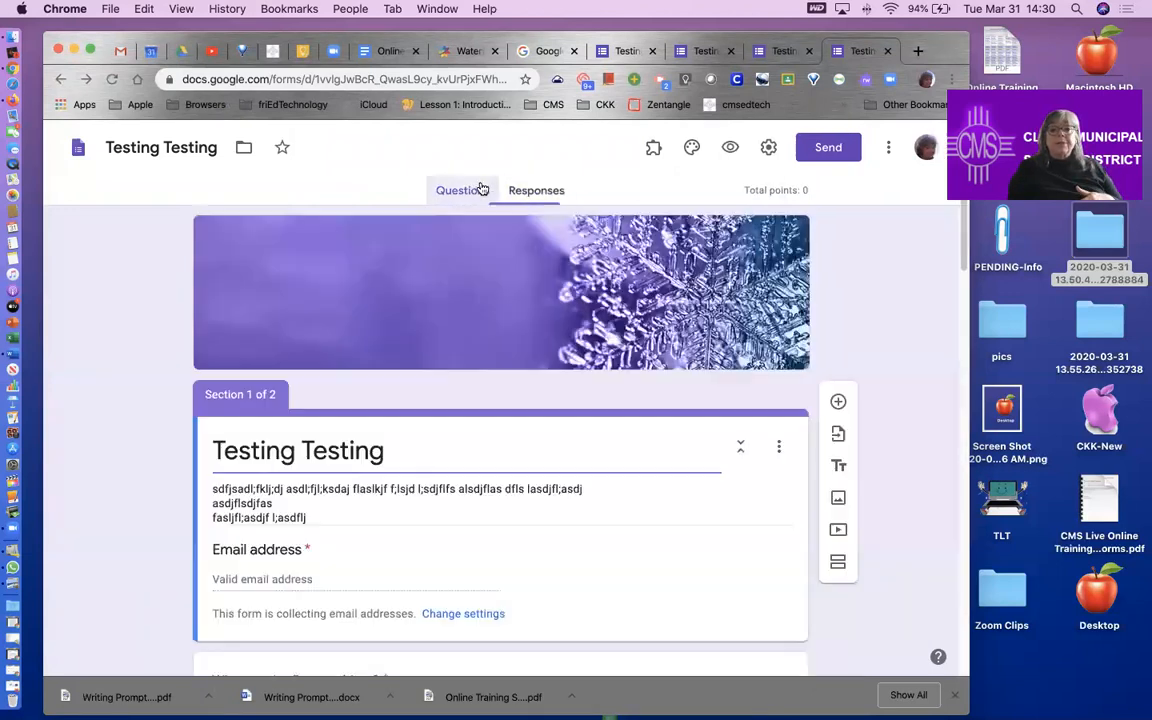
Step: Open the Google Forms home page in a new browser tab
{"action": "left_click", "coordinate": [918, 51]}
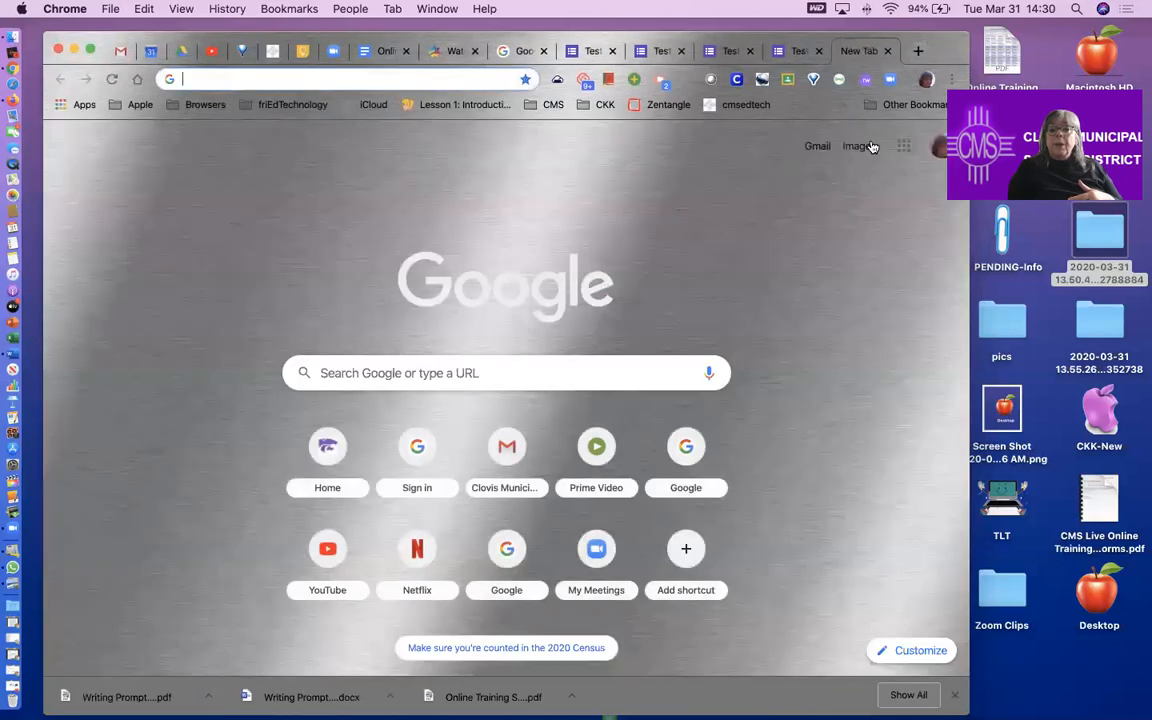
{"action": "left_click", "coordinate": [903, 146]}
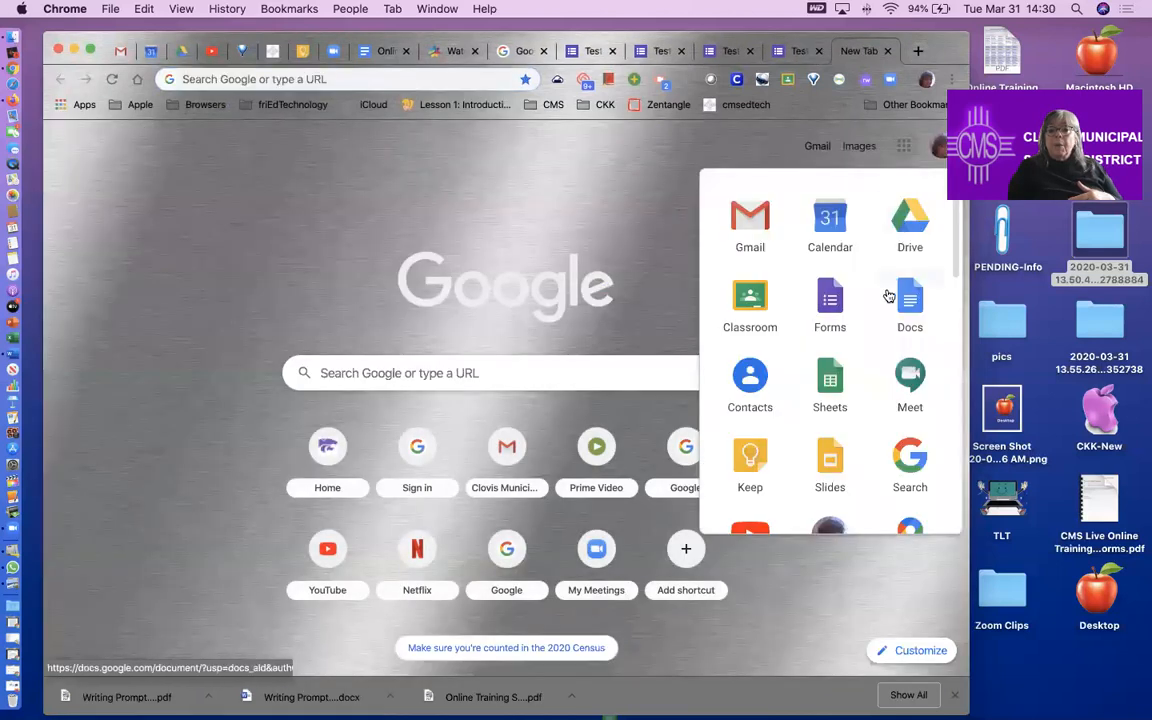
{"action": "left_click", "coordinate": [829, 316]}
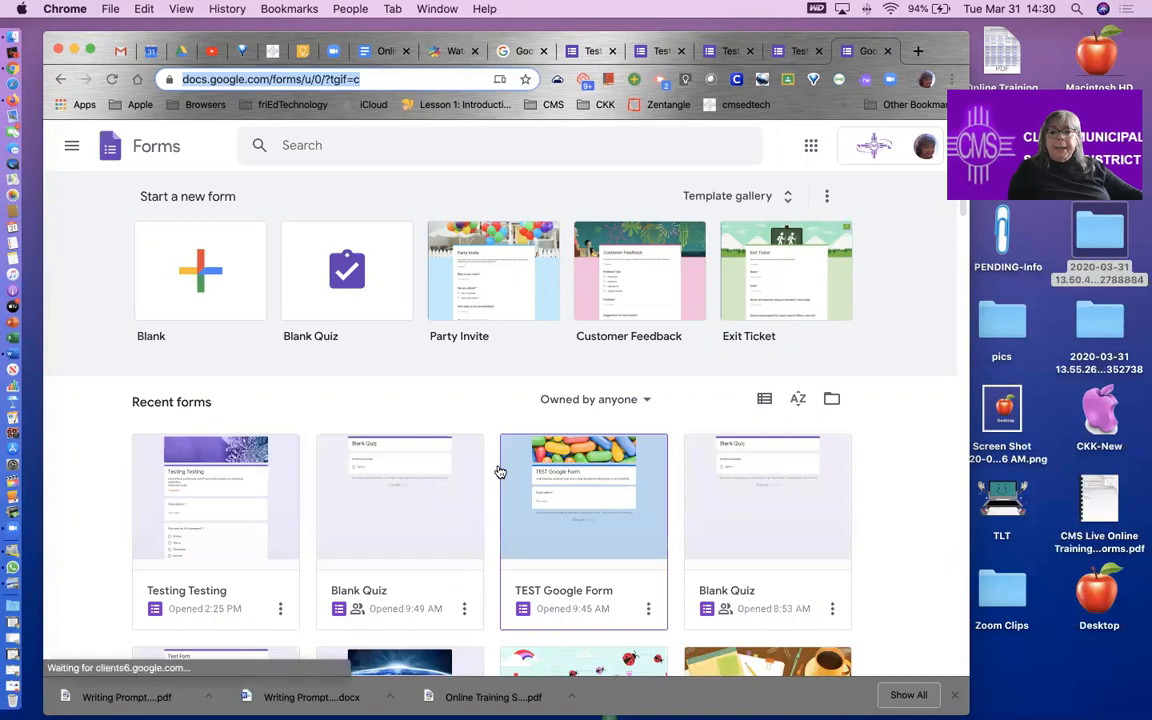
Step: Open the CMS Live Online Trainings form from the recent forms and look through its questions
{"action": "scroll", "coordinate": [498, 470], "scroll_direction": "down", "scroll_amount": 3}
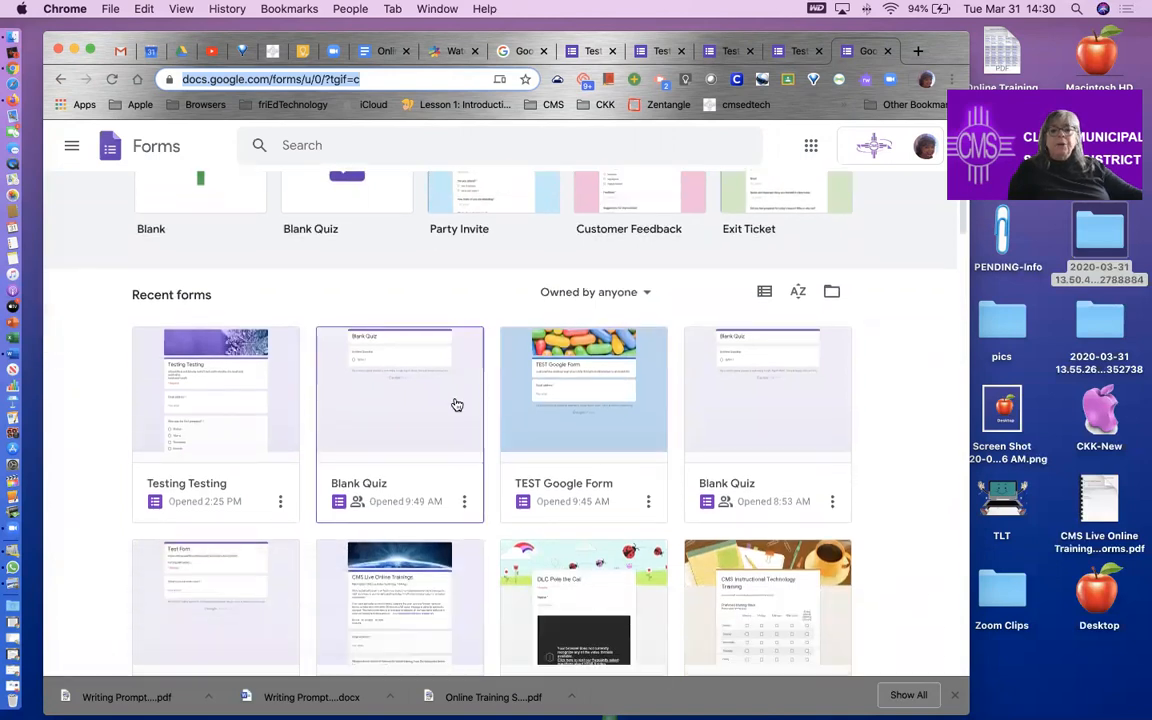
{"action": "scroll", "coordinate": [450, 395], "scroll_direction": "down", "scroll_amount": 5}
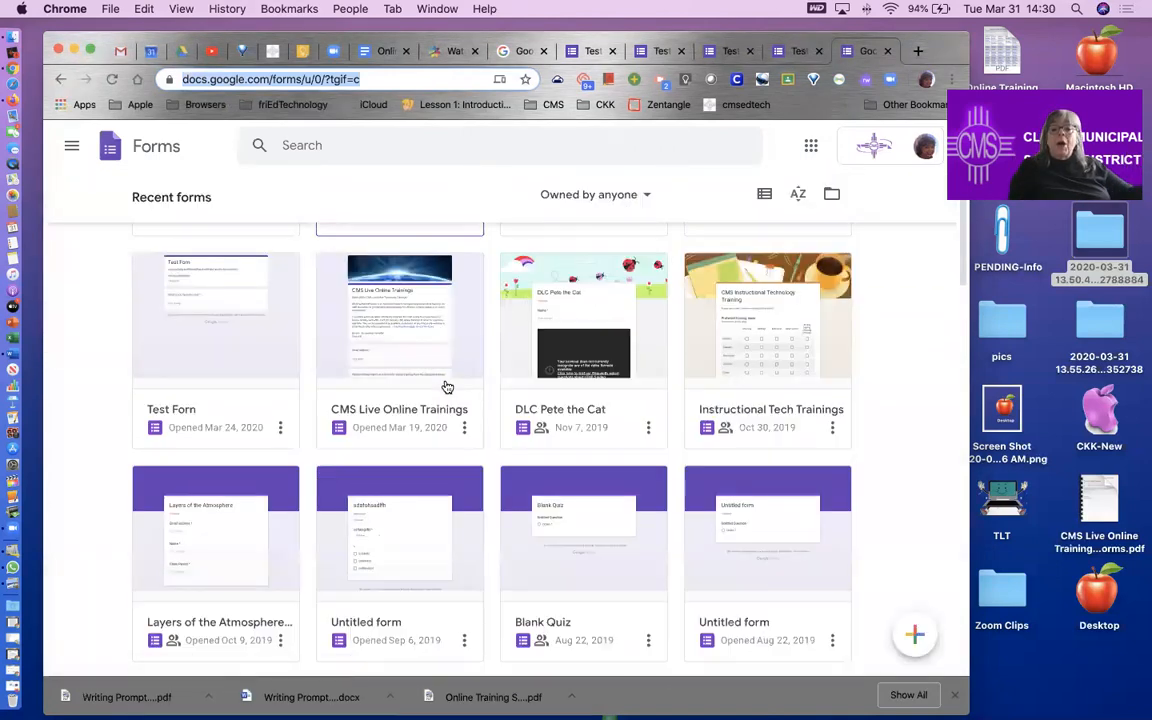
{"action": "scroll", "coordinate": [448, 395], "scroll_direction": "up", "scroll_amount": 4}
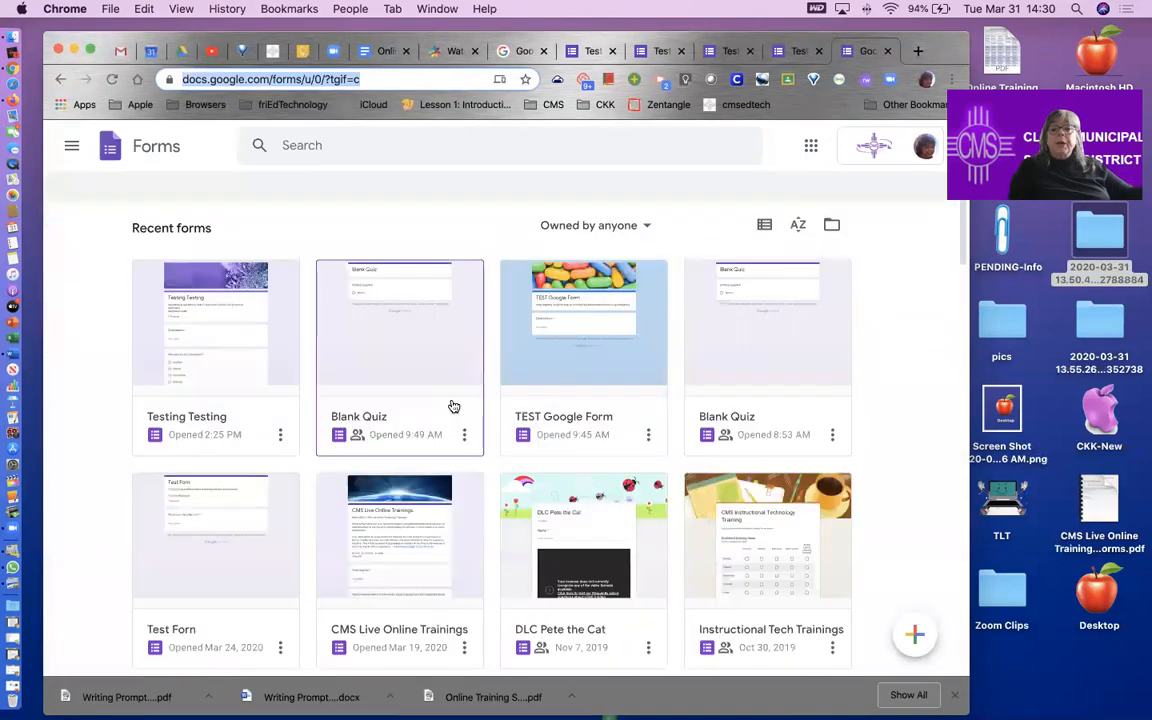
{"action": "left_click", "coordinate": [395, 543]}
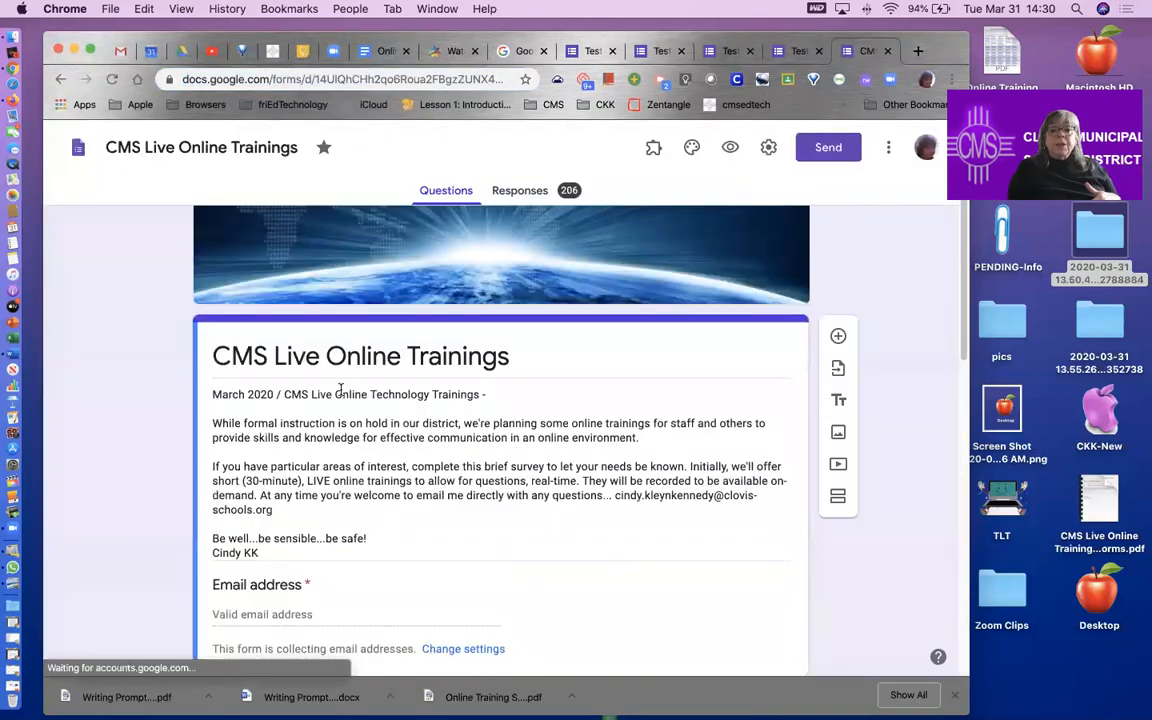
{"action": "scroll", "coordinate": [358, 452], "scroll_direction": "down", "scroll_amount": 3}
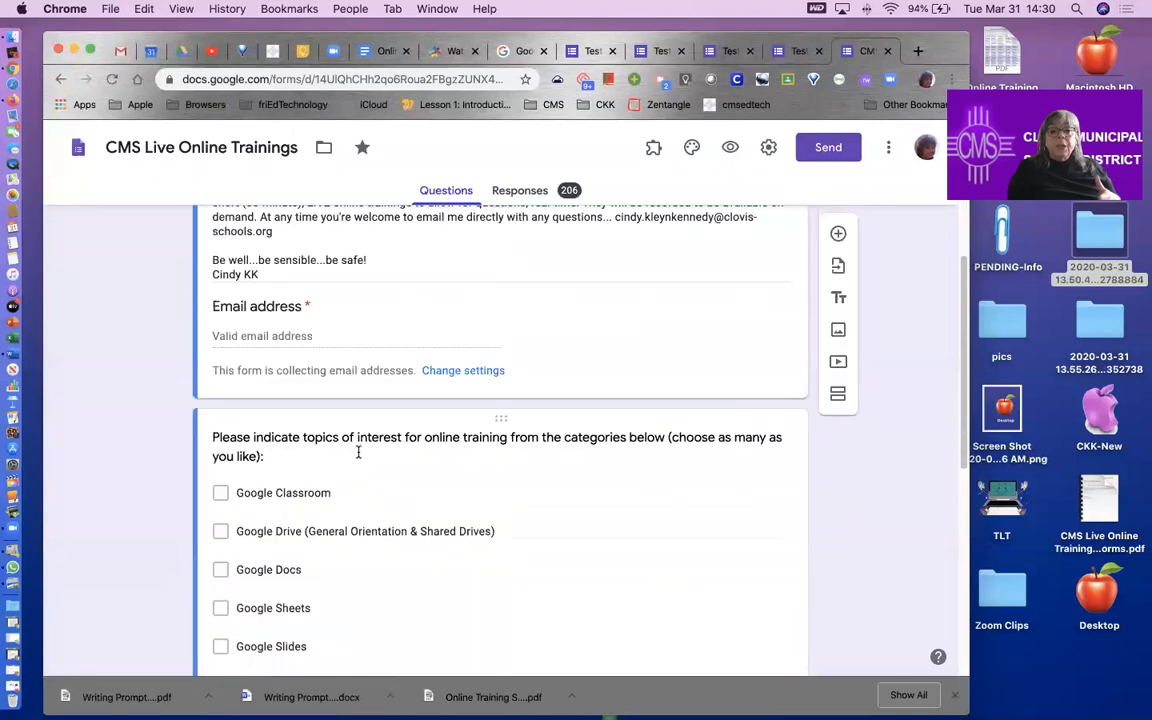
{"action": "scroll", "coordinate": [358, 452], "scroll_direction": "down", "scroll_amount": 5}
{"action": "scroll", "coordinate": [360, 452], "scroll_direction": "up", "scroll_amount": 10}
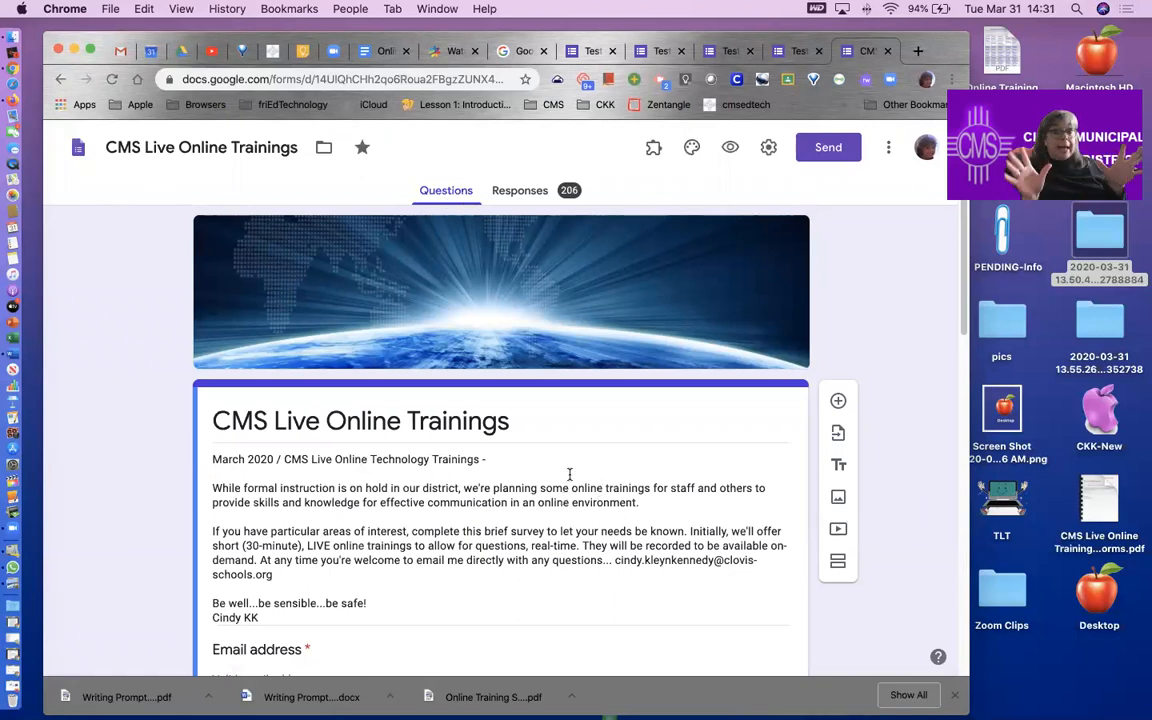
Step: Show the form's response summary and look through the list of respondents' email addresses
{"action": "left_click", "coordinate": [515, 194]}
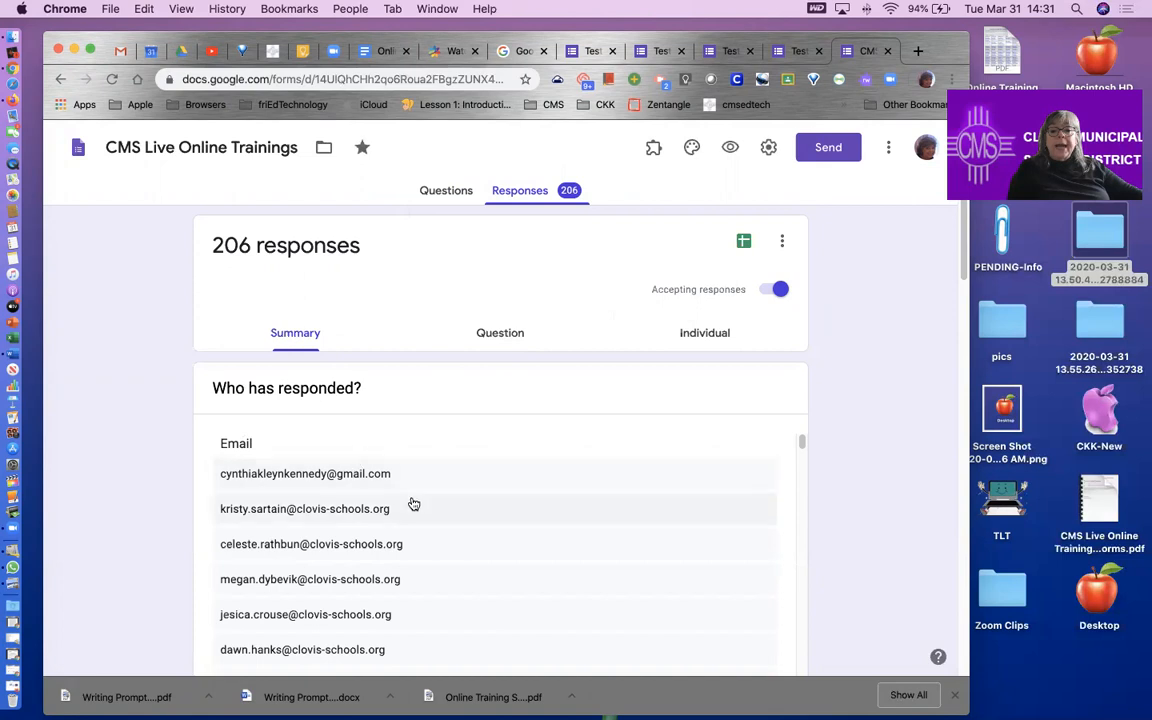
{"action": "scroll", "coordinate": [411, 505], "scroll_direction": "down", "scroll_amount": 10}
{"action": "scroll", "coordinate": [411, 505], "scroll_direction": "down", "scroll_amount": 20}
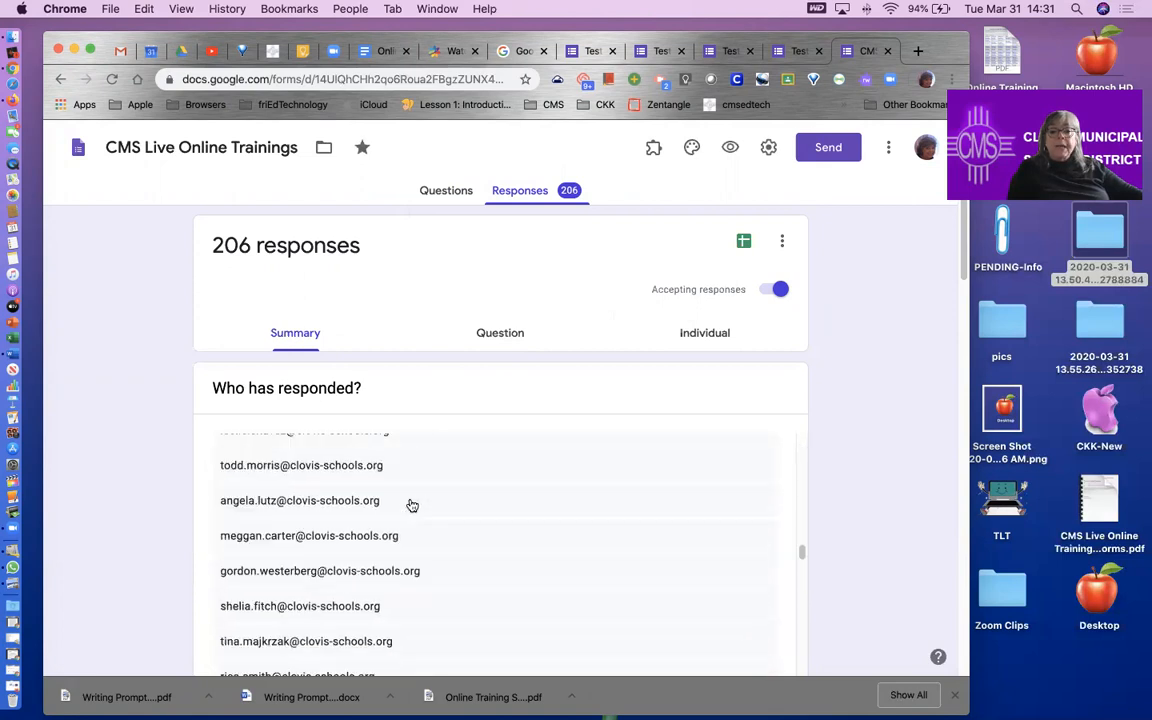
{"action": "scroll", "coordinate": [411, 505], "scroll_direction": "up", "scroll_amount": 15}
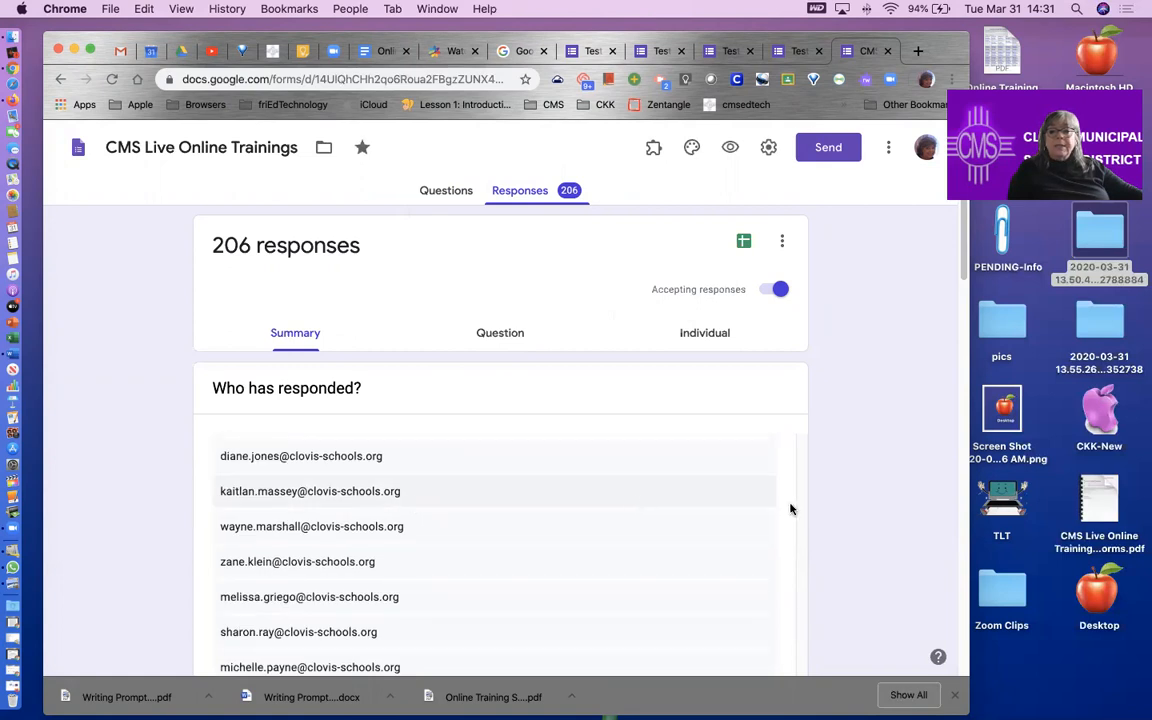
{"action": "scroll", "coordinate": [849, 509], "scroll_direction": "down", "scroll_amount": 5}
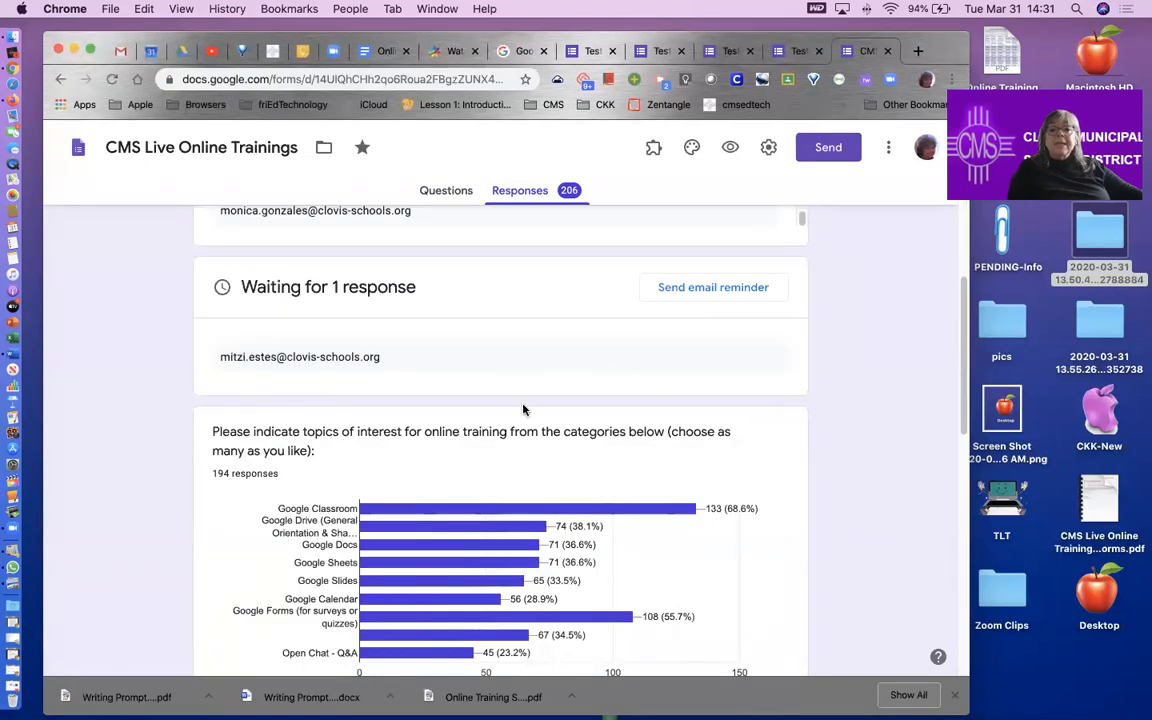
Step: Examine the topics-of-interest bar chart and the Other Topics answers in the response summary, ending back at its beginning
{"action": "left_click_drag", "start_coordinate": [963, 424], "coordinate": [963, 484]}
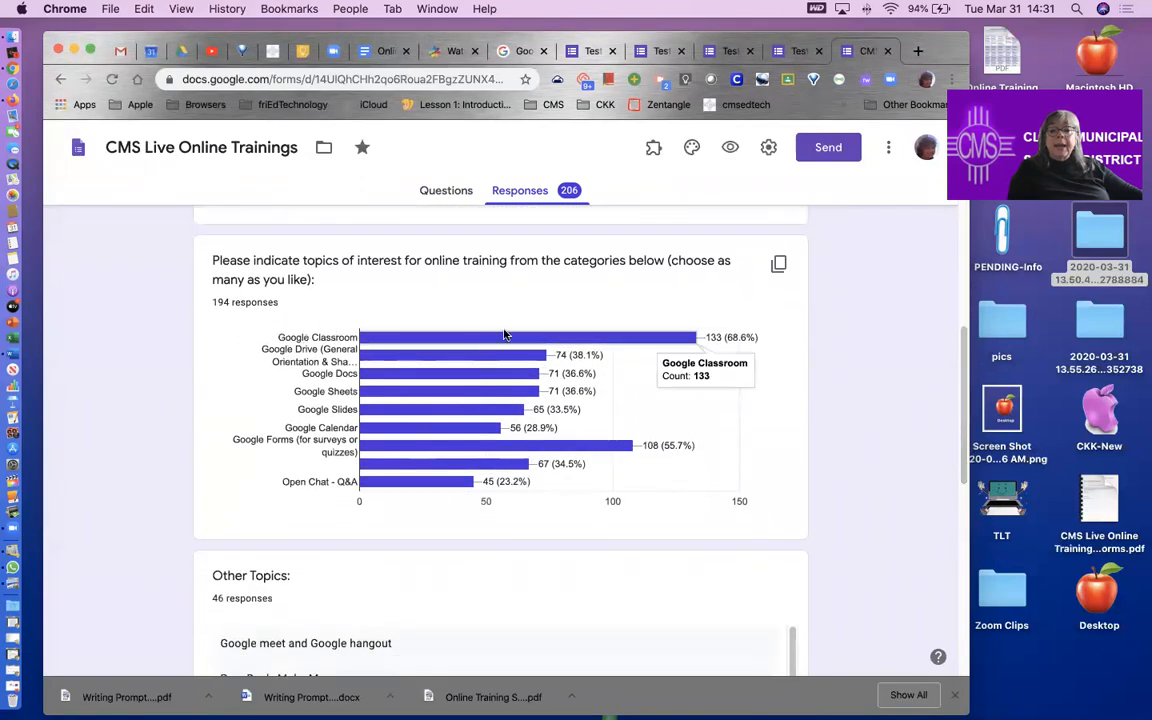
{"action": "mouse_move", "coordinate": [565, 344]}
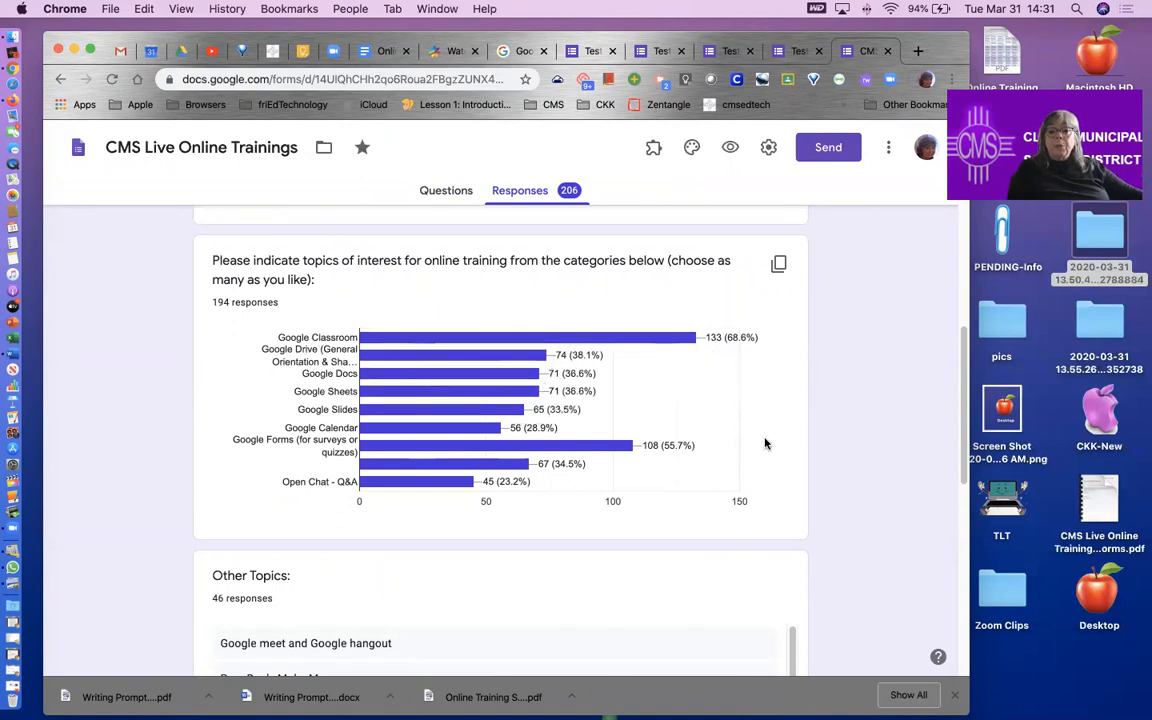
{"action": "scroll", "coordinate": [262, 449], "scroll_direction": "down", "scroll_amount": 5}
{"action": "scroll", "coordinate": [266, 385], "scroll_direction": "down", "scroll_amount": 15}
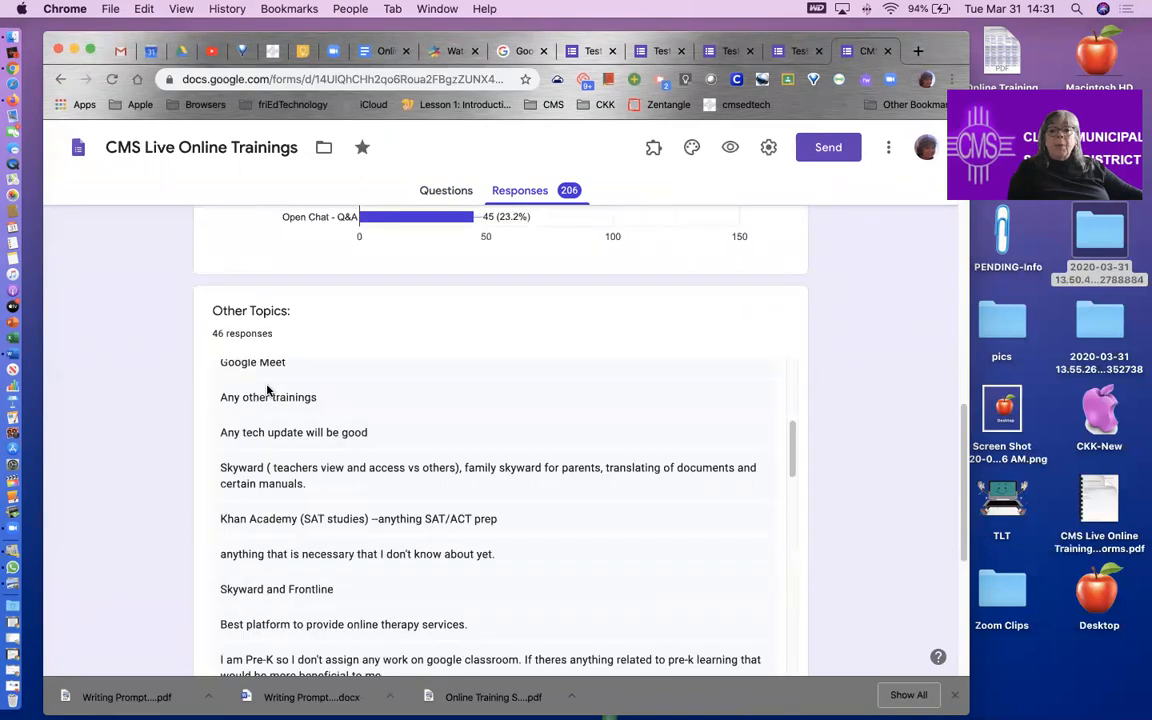
{"action": "scroll", "coordinate": [388, 470], "scroll_direction": "up", "scroll_amount": 15}
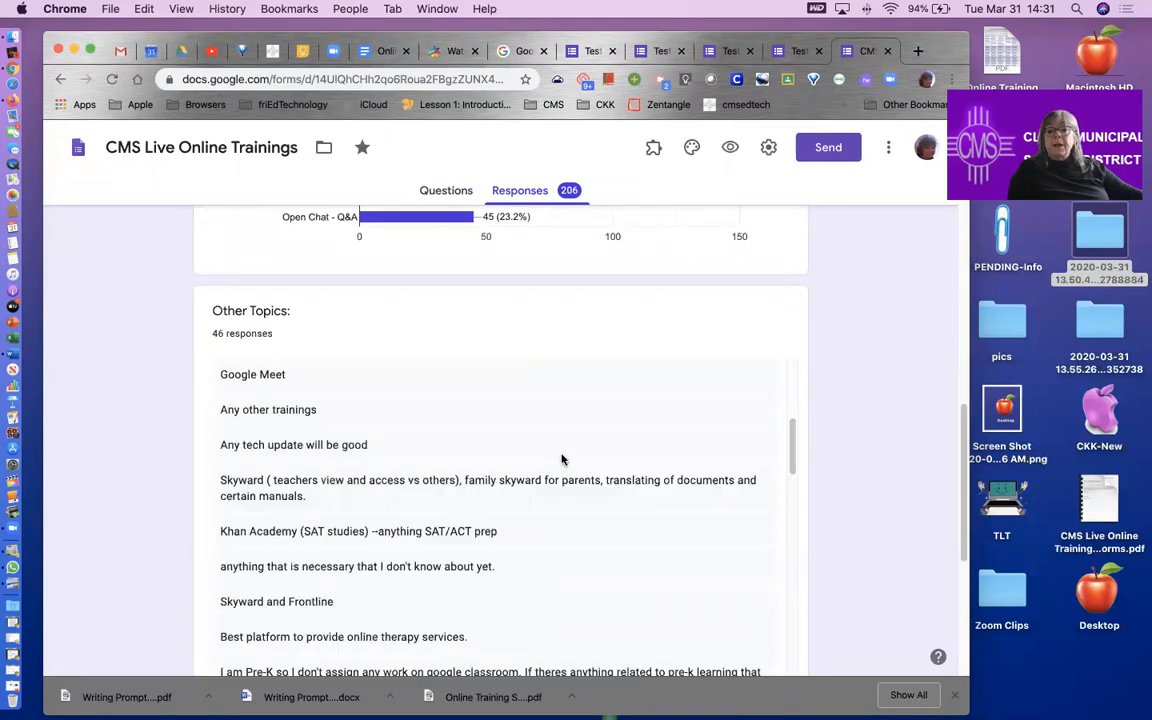
{"action": "scroll", "coordinate": [550, 425], "scroll_direction": "up", "scroll_amount": 10}
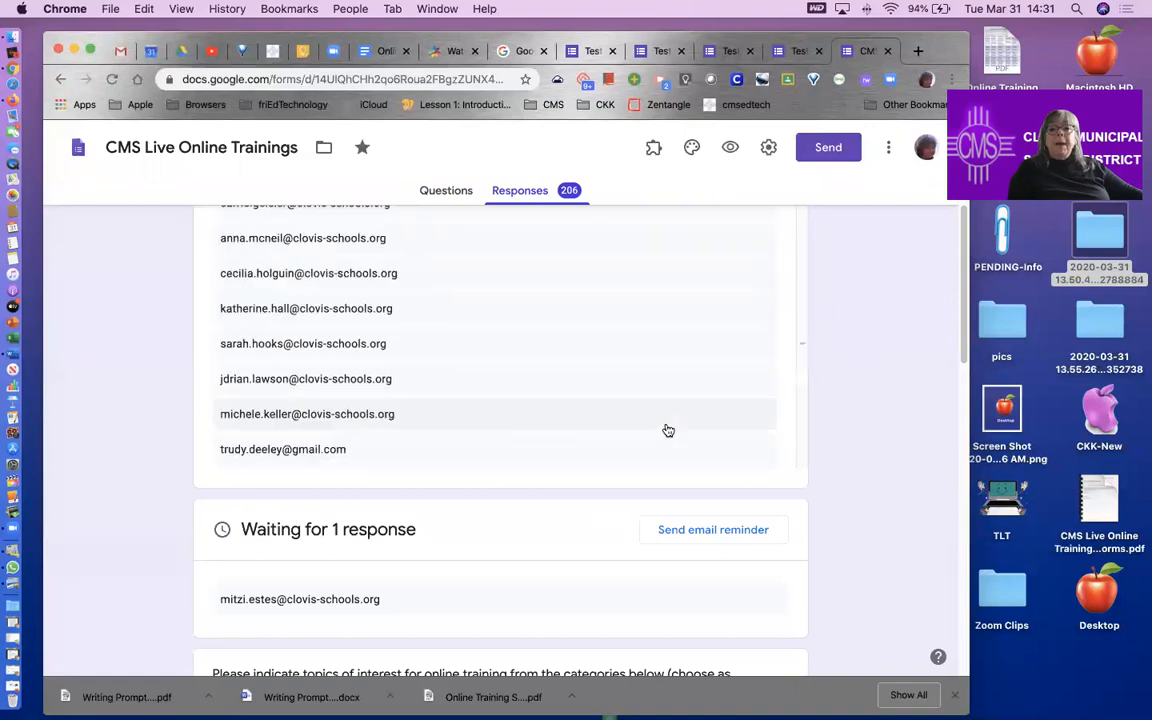
{"action": "scroll", "coordinate": [877, 368], "scroll_direction": "up", "scroll_amount": 5}
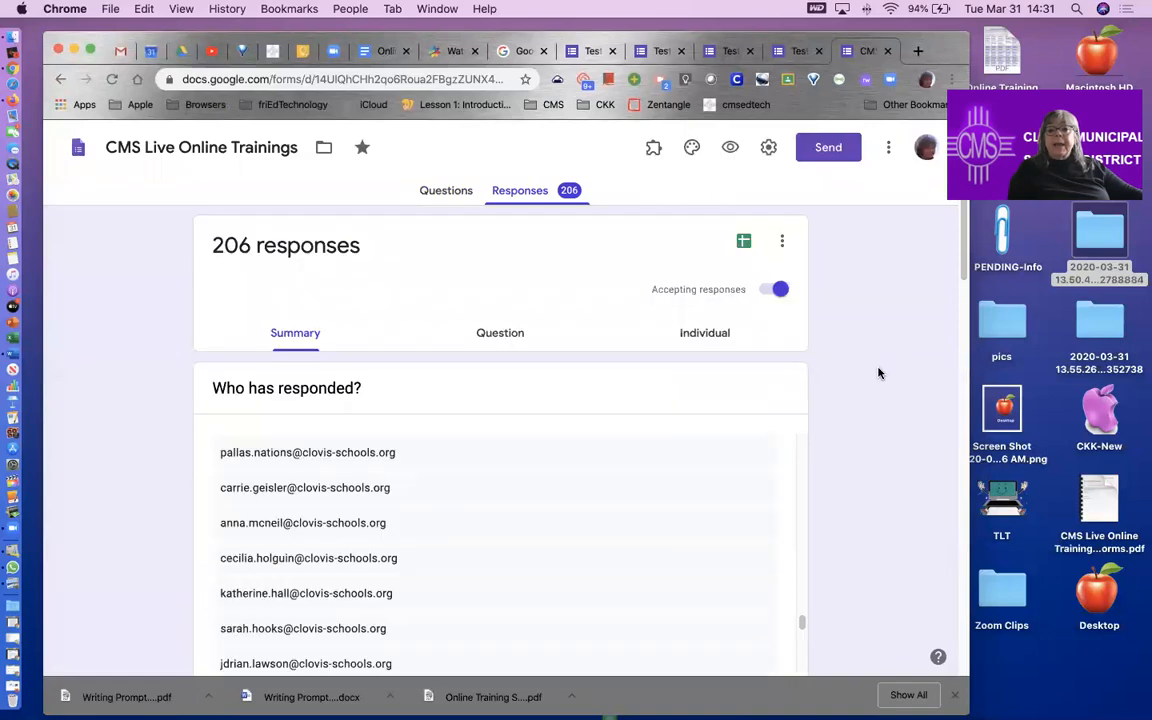
Step: View the responses by question and examine the answers to the topics-of-interest question
{"action": "left_click", "coordinate": [505, 340]}
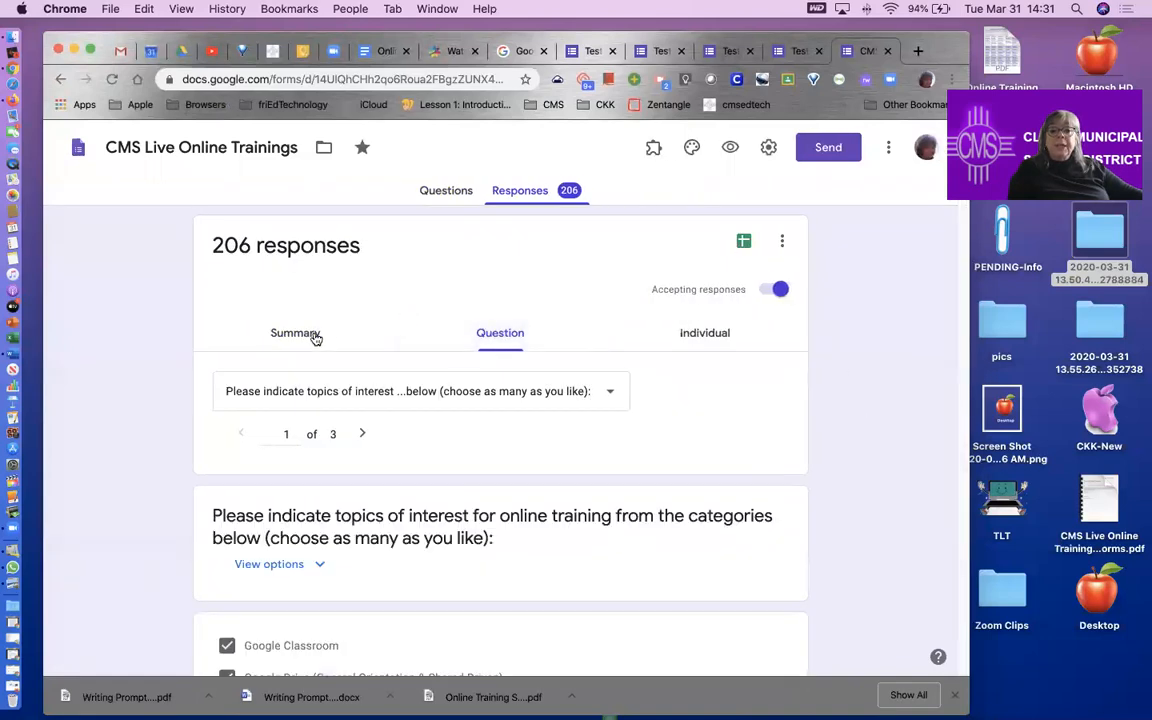
{"action": "scroll", "coordinate": [282, 450], "scroll_direction": "down", "scroll_amount": 1}
{"action": "scroll", "coordinate": [282, 450], "scroll_direction": "down", "scroll_amount": 1}
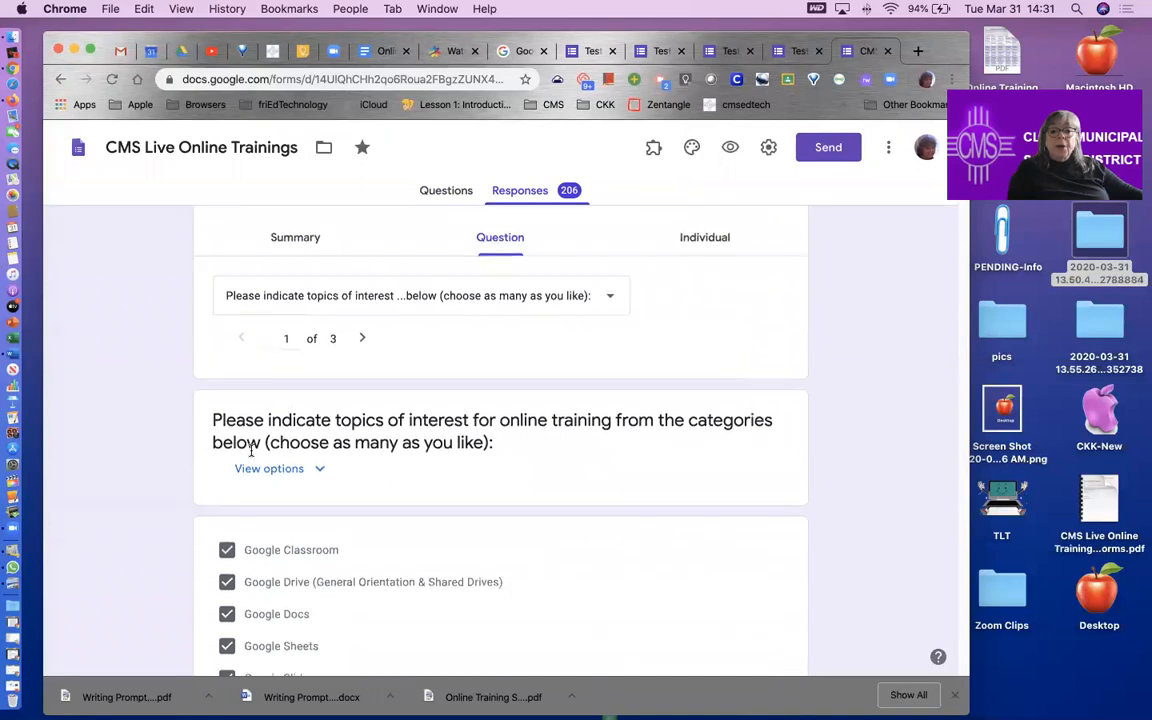
{"action": "scroll", "coordinate": [320, 435], "scroll_direction": "down", "scroll_amount": 5}
{"action": "scroll", "coordinate": [352, 437], "scroll_direction": "up", "scroll_amount": 8}
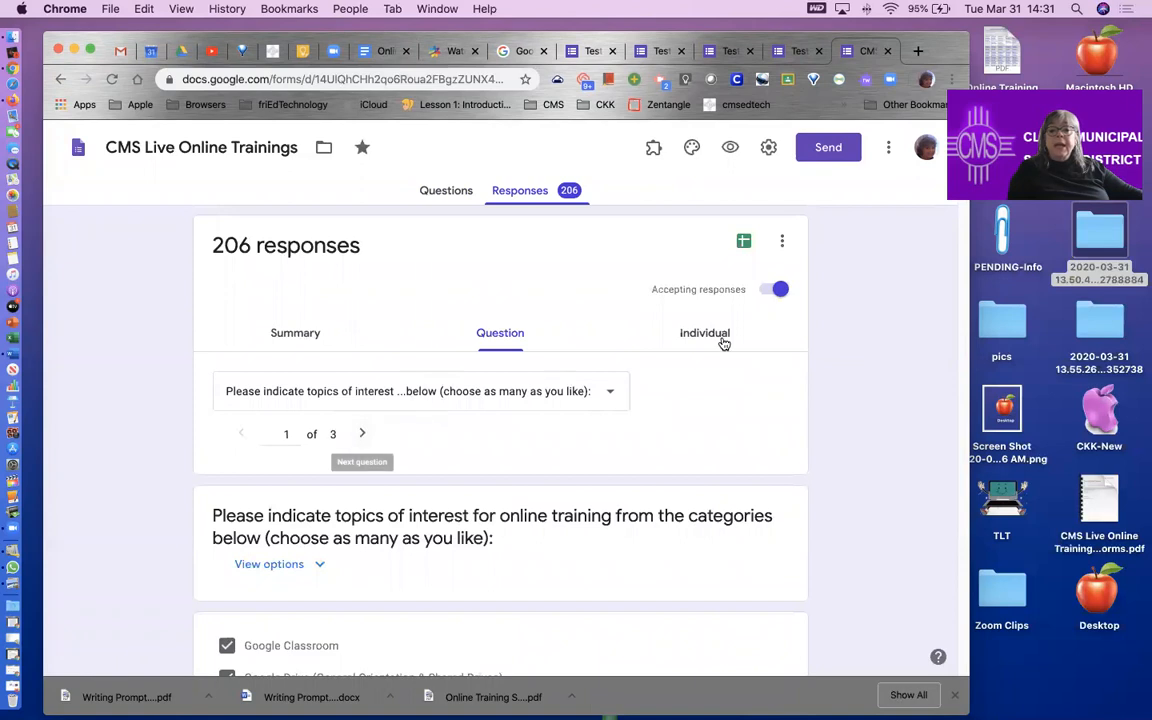
Step: View the responses individually and read through the first respondent's submission
{"action": "left_click", "coordinate": [717, 337]}
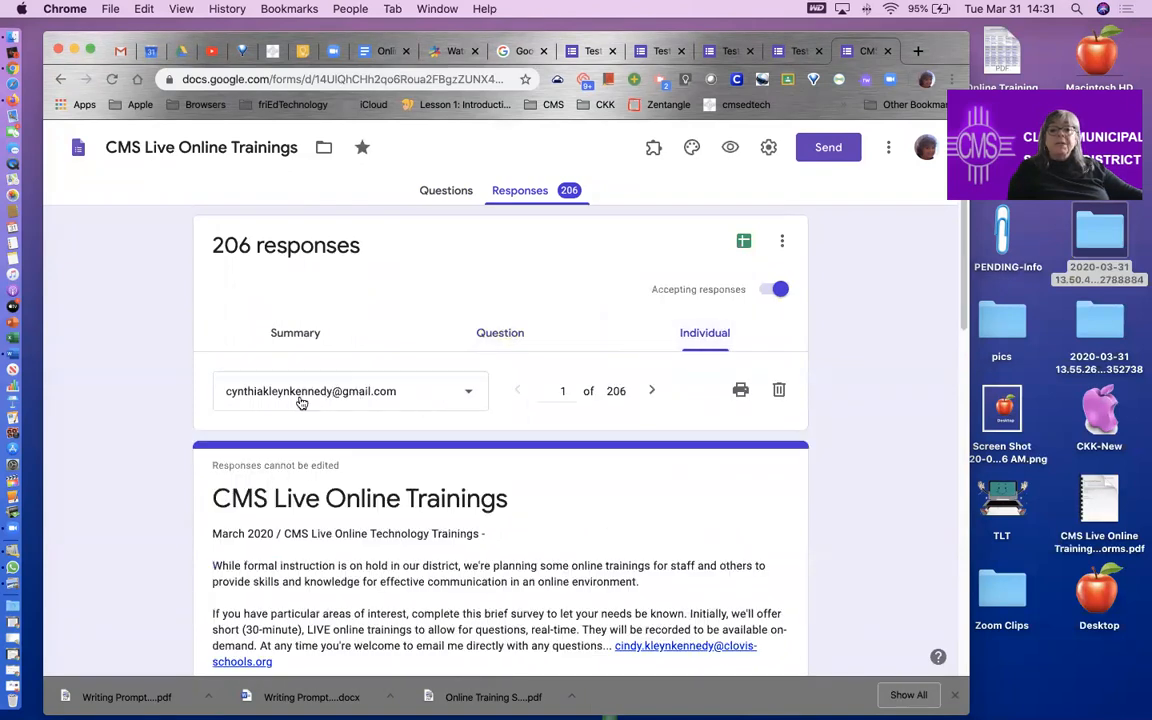
{"action": "scroll", "coordinate": [221, 475], "scroll_direction": "down", "scroll_amount": 3}
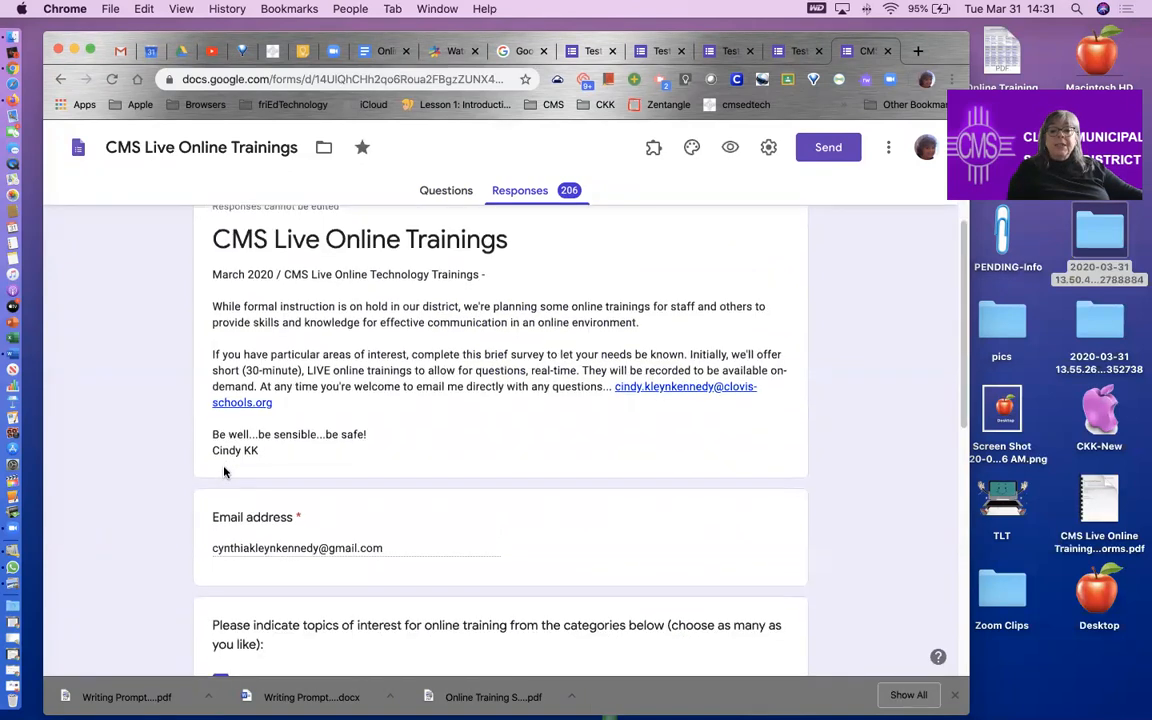
{"action": "scroll", "coordinate": [225, 472], "scroll_direction": "down", "scroll_amount": 3}
{"action": "scroll", "coordinate": [224, 466], "scroll_direction": "up", "scroll_amount": 6}
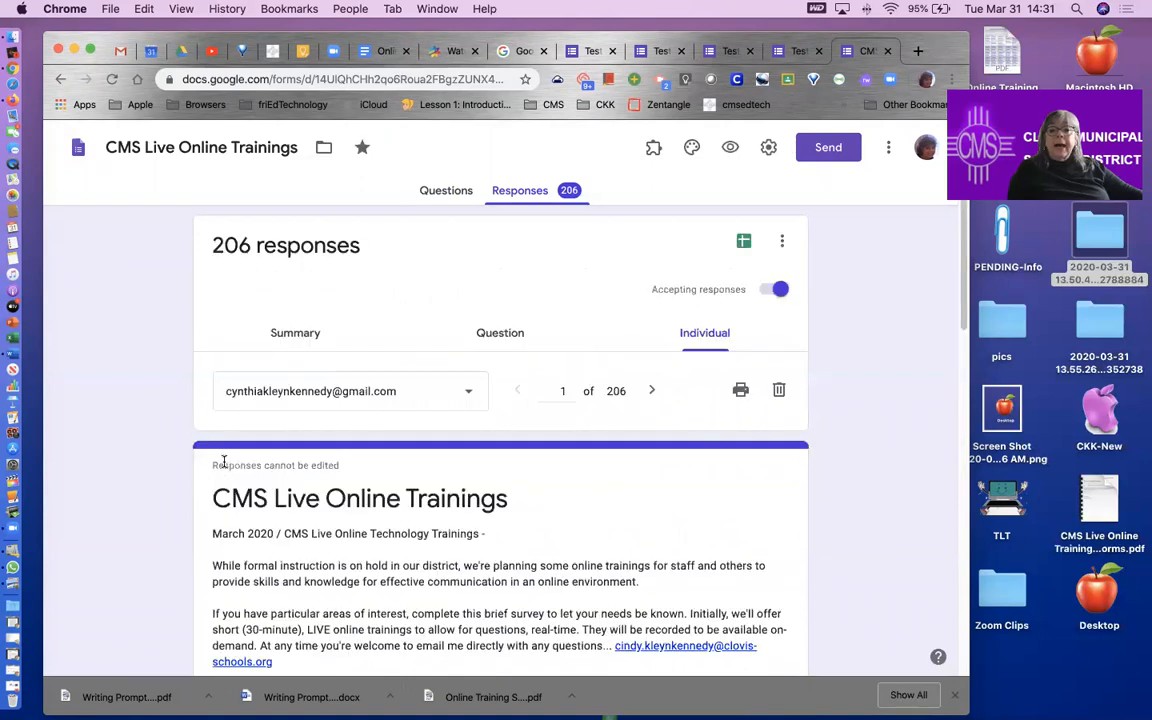
Step: Return to the response summary and check the additional response options without choosing any
{"action": "left_click", "coordinate": [295, 335]}
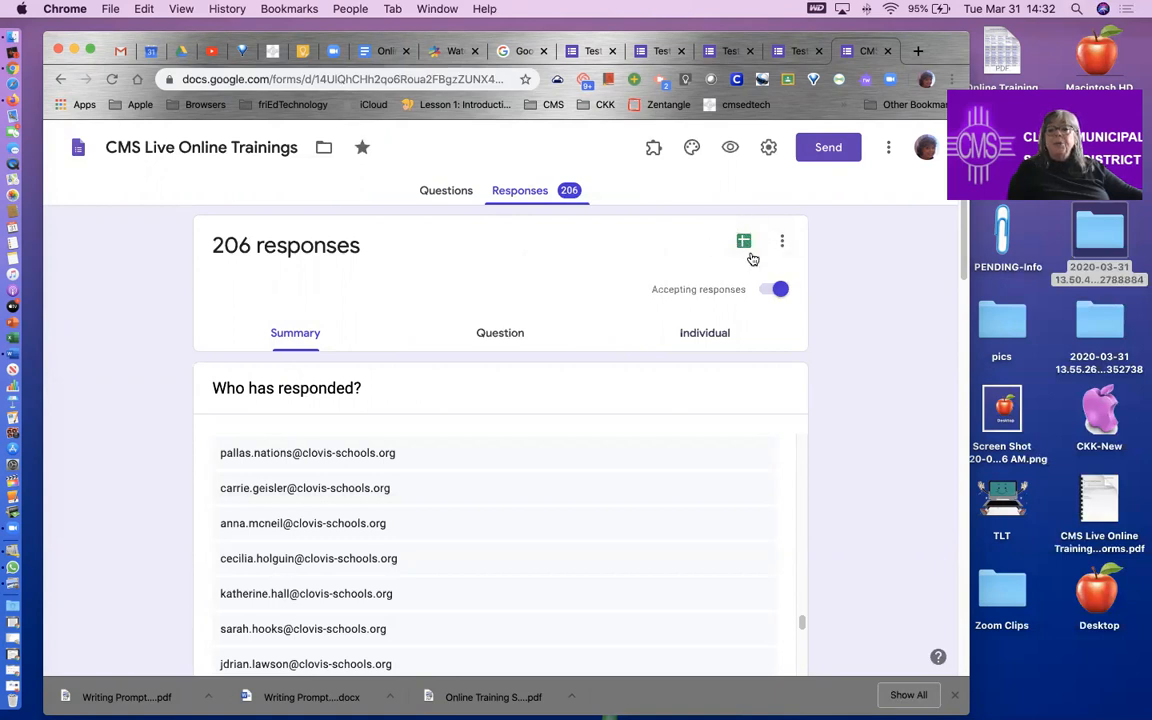
{"action": "left_click", "coordinate": [783, 242]}
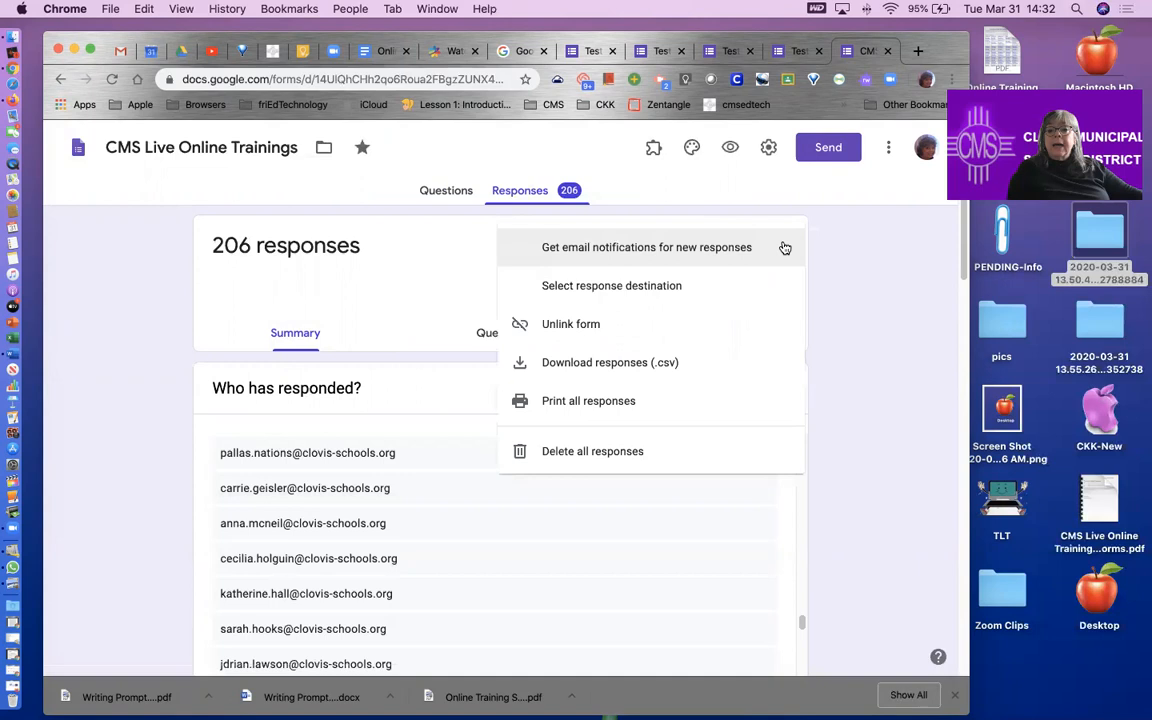
{"action": "left_click", "coordinate": [452, 278]}
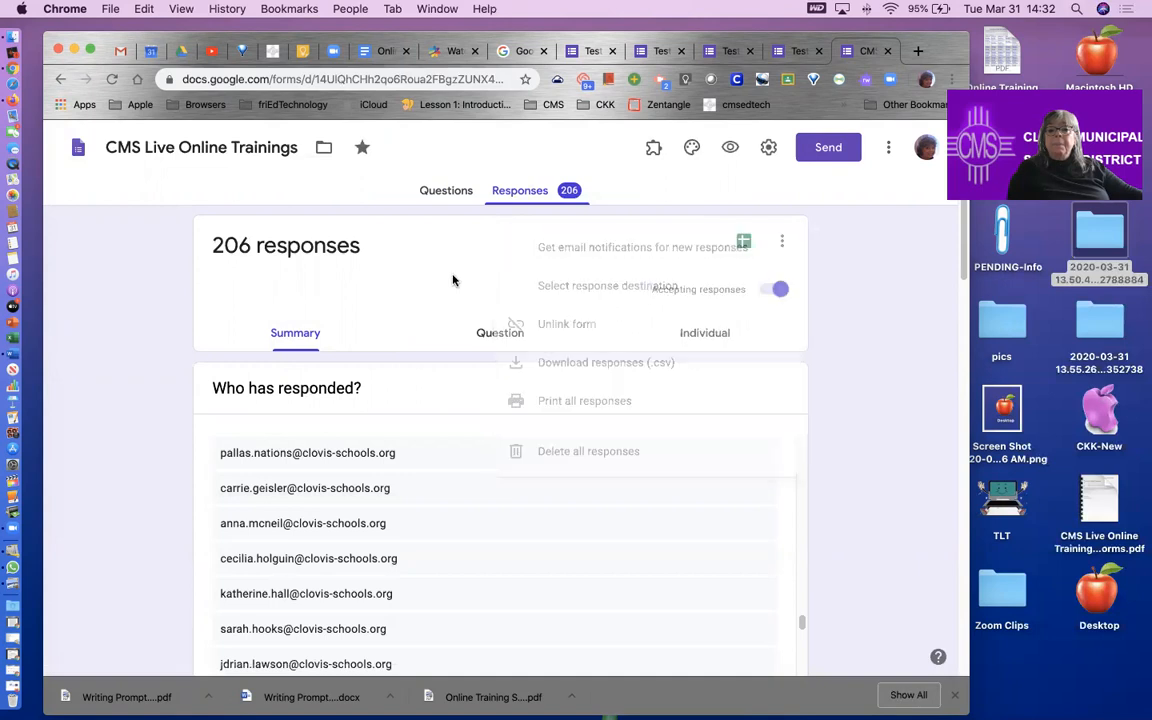
Step: Open the linked response spreadsheet and look through its timestamped rows of answers
{"action": "left_click", "coordinate": [743, 244]}
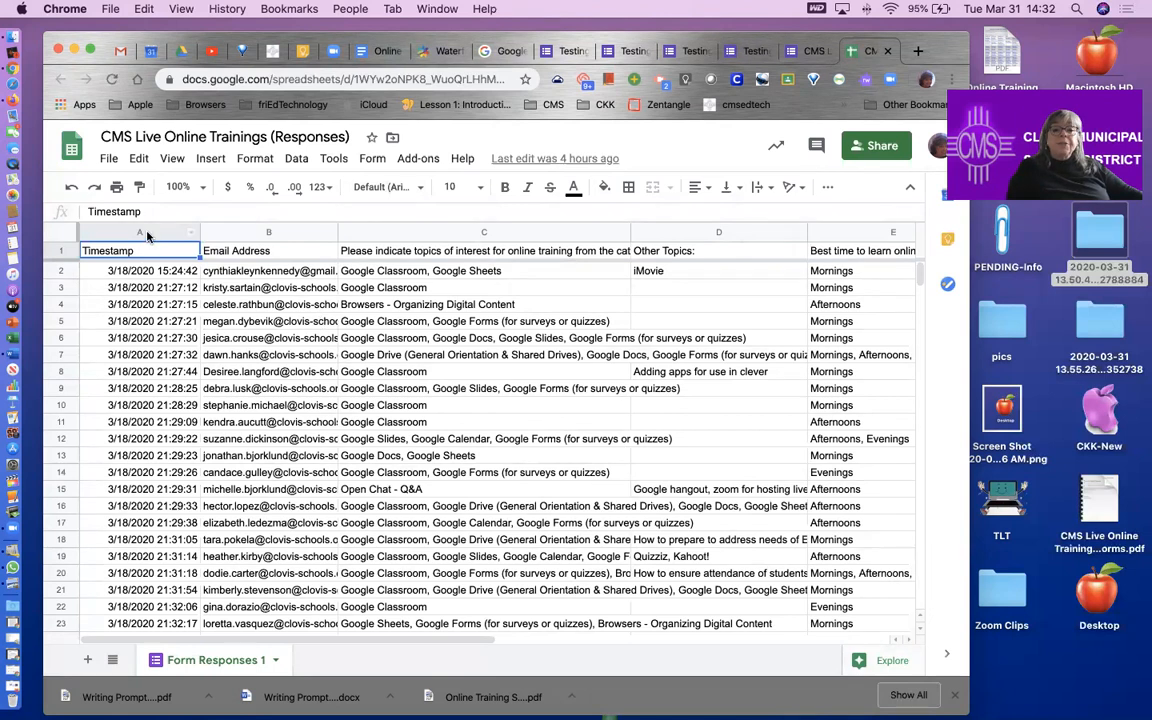
{"action": "scroll", "coordinate": [132, 330], "scroll_direction": "down", "scroll_amount": 3}
{"action": "scroll", "coordinate": [140, 360], "scroll_direction": "up", "scroll_amount": 3}
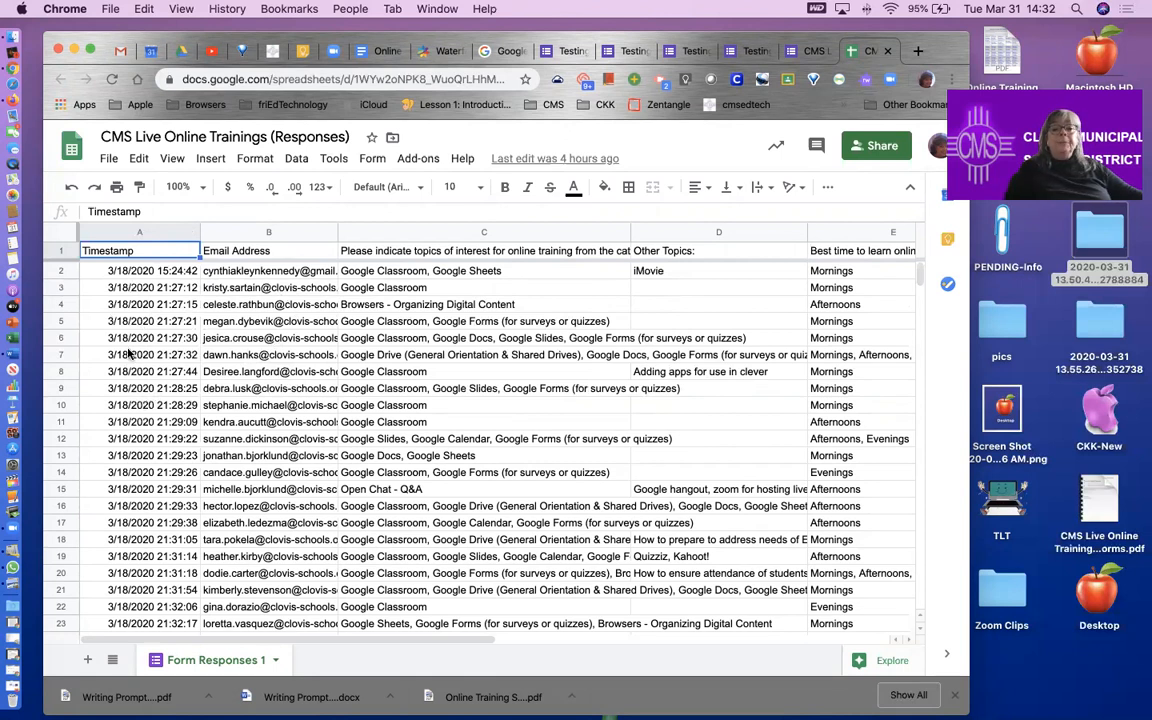
{"action": "scroll", "coordinate": [160, 457], "scroll_direction": "down", "scroll_amount": 5}
{"action": "scroll", "coordinate": [160, 457], "scroll_direction": "down", "scroll_amount": 5}
{"action": "scroll", "coordinate": [153, 388], "scroll_direction": "up", "scroll_amount": 10}
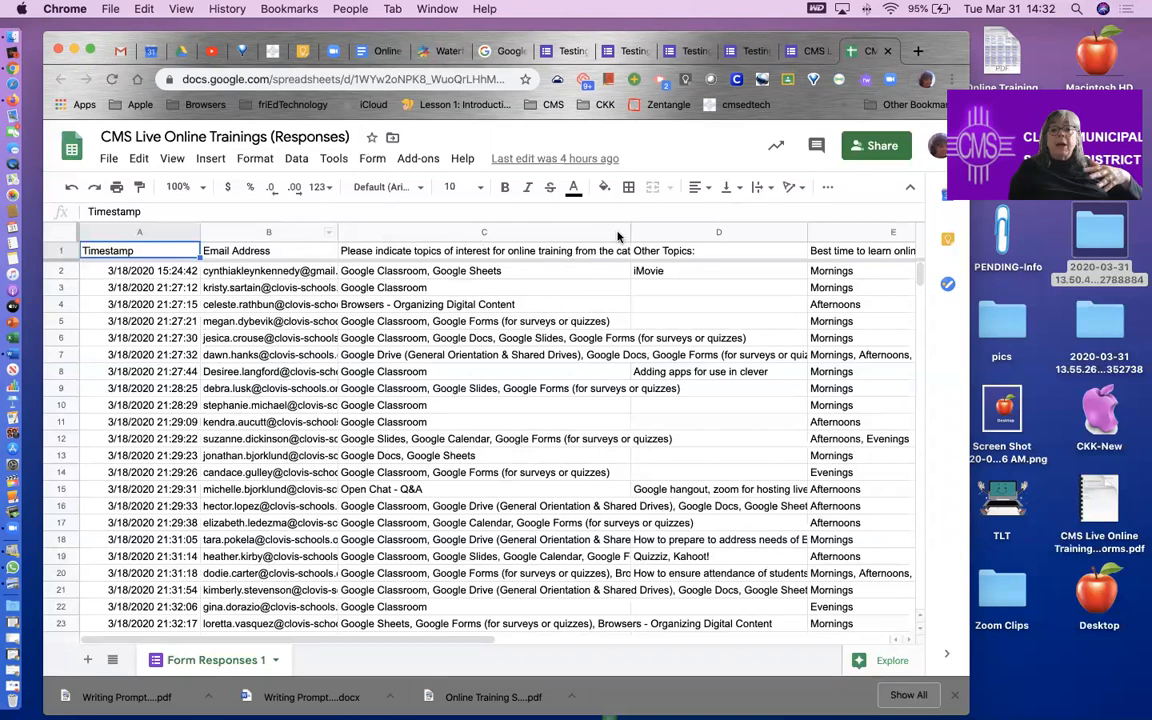
Step: Adjust the response sheet's column widths, making the Other Topics column narrower and the topics-of-interest column wider
{"action": "left_click_drag", "start_coordinate": [630, 233], "coordinate": [511, 233]}
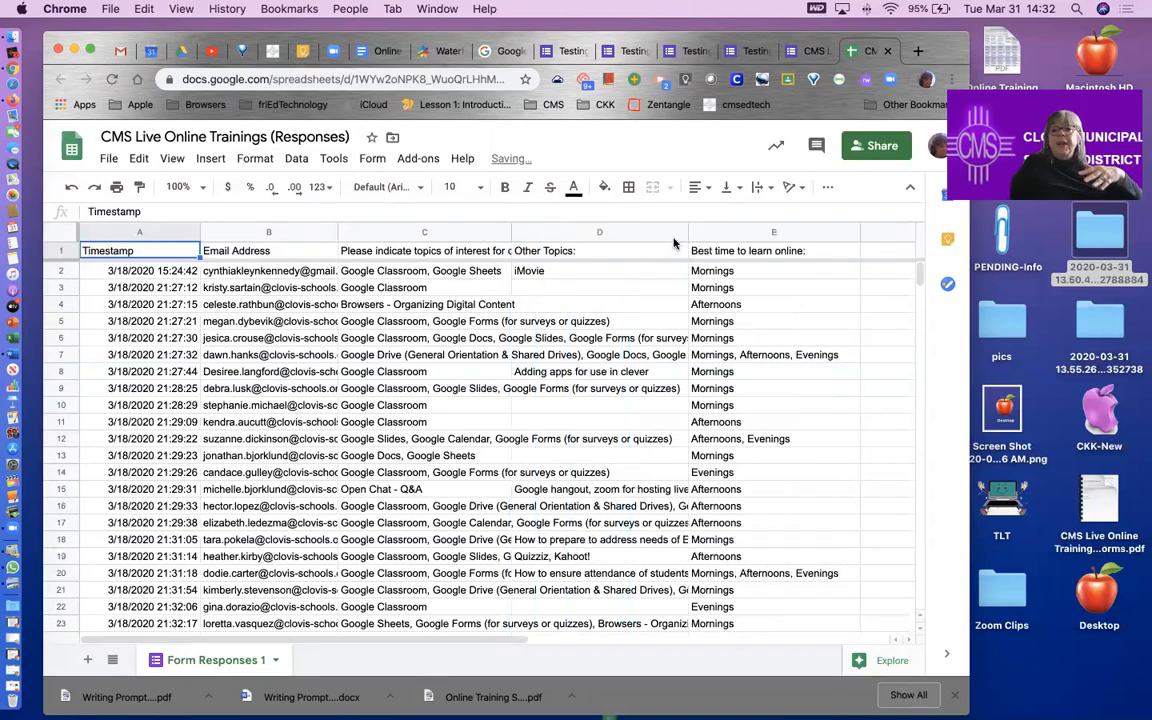
{"action": "left_click_drag", "start_coordinate": [687, 233], "coordinate": [650, 233]}
{"action": "mouse_move", "coordinate": [821, 233]}
{"action": "left_mouse_down"}
{"action": "mouse_move", "coordinate": [660, 240]}
{"action": "mouse_move", "coordinate": [819, 240]}
{"action": "left_mouse_up"}
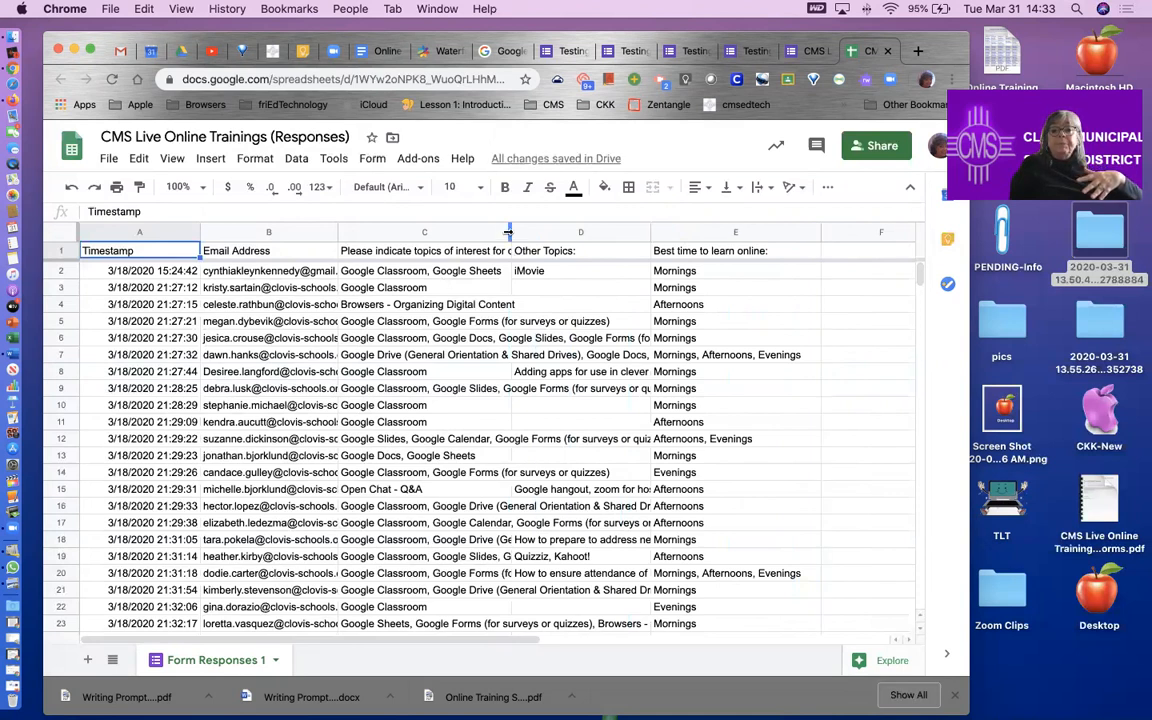
{"action": "left_click_drag", "start_coordinate": [509, 232], "coordinate": [655, 232]}
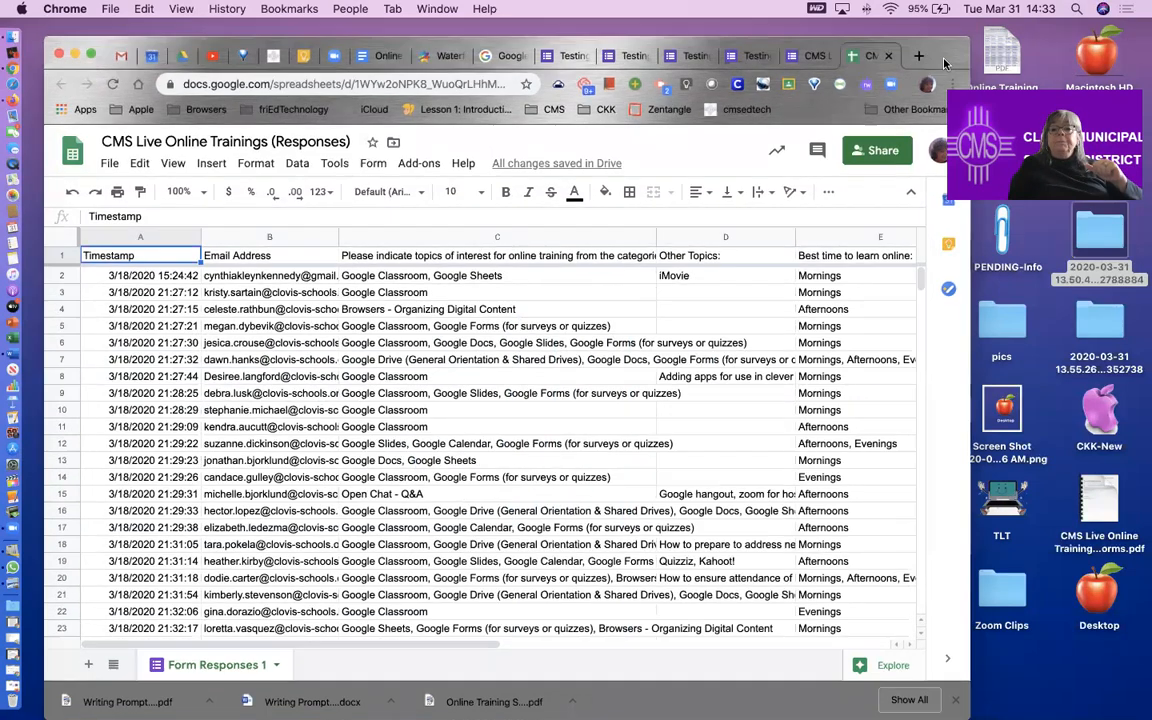
Step: Return to the questions of the CMS Live Online Trainings form and reposition the browser window
{"action": "left_click_drag", "start_coordinate": [849, 51], "coordinate": [842, 112]}
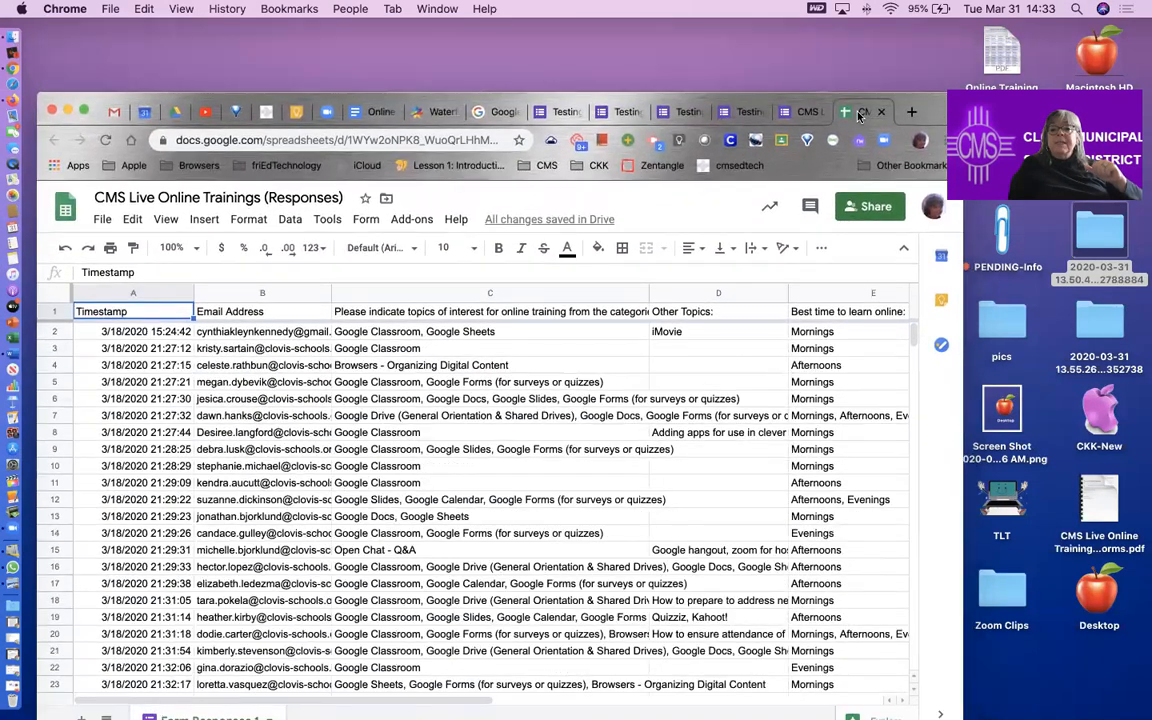
{"action": "left_click", "coordinate": [803, 113]}
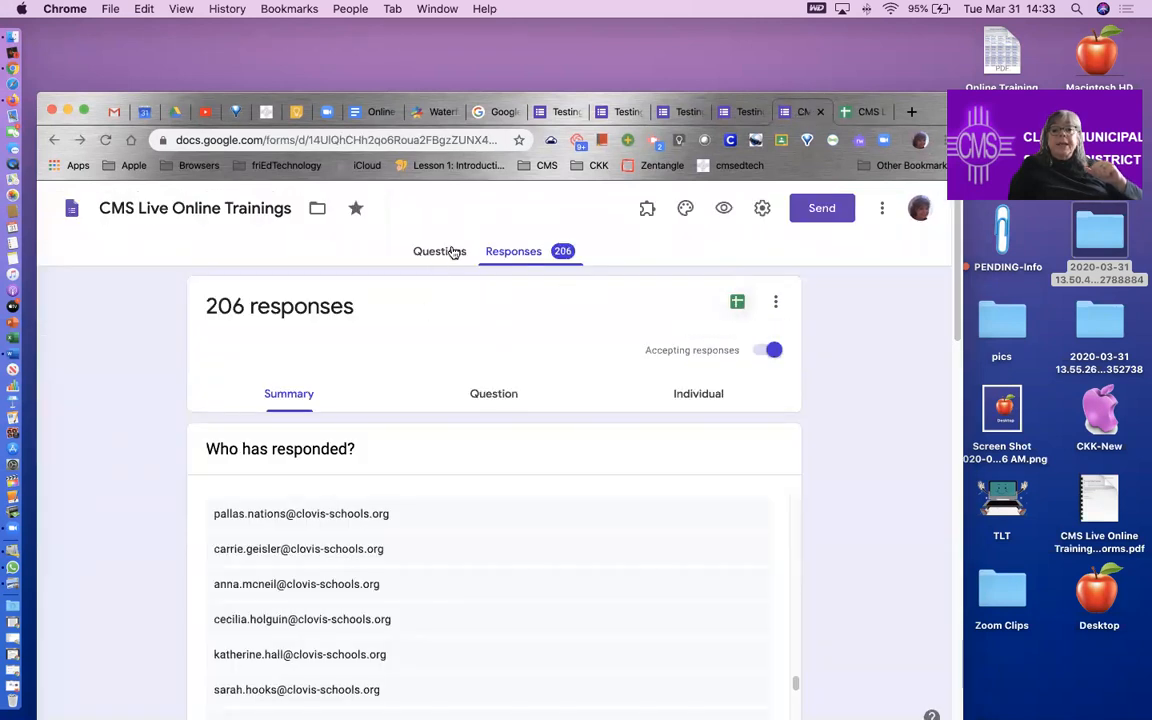
{"action": "left_click", "coordinate": [438, 252]}
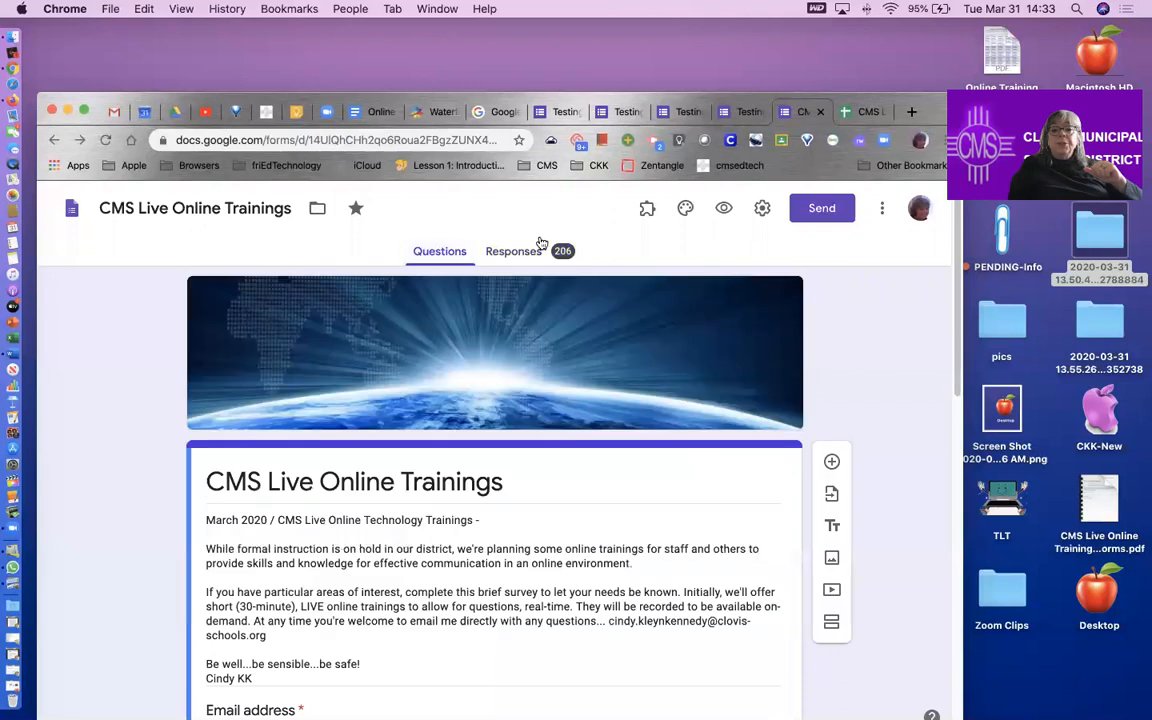
{"action": "left_click_drag", "start_coordinate": [937, 107], "coordinate": [959, 18]}
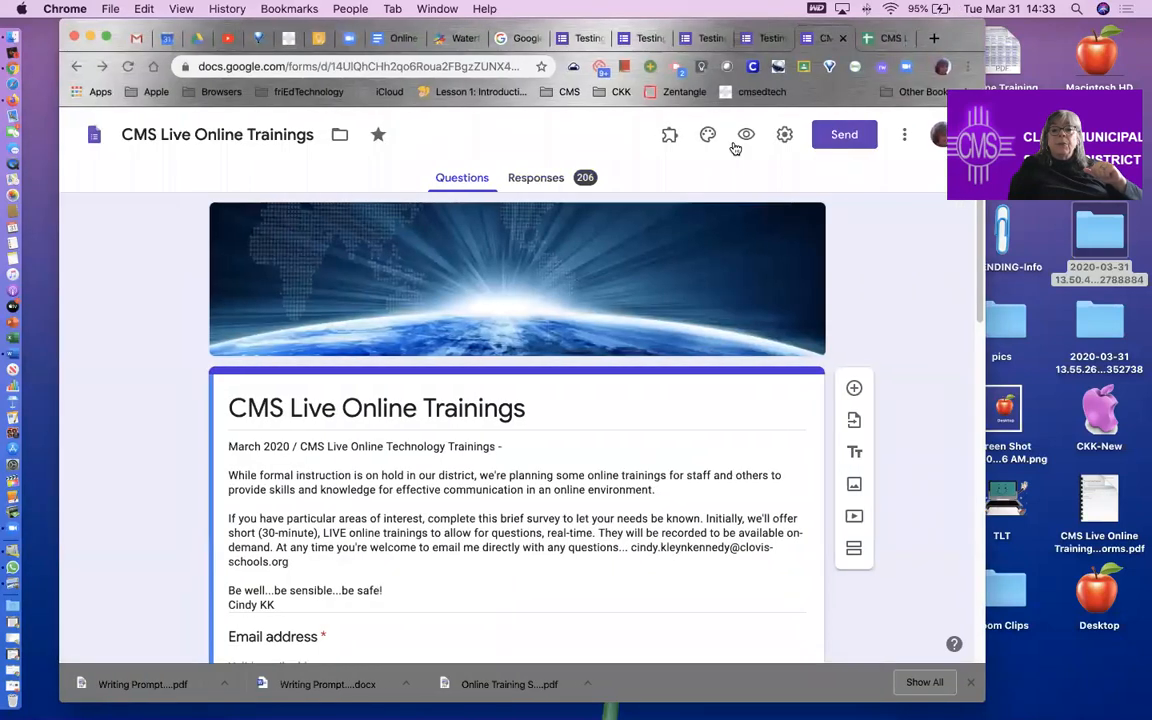
Step: Switch to the Testing Testing form's questions and reposition the browser window so the whole form is in view
{"action": "left_click_drag", "start_coordinate": [770, 42], "coordinate": [770, 124]}
{"action": "left_click", "coordinate": [768, 118]}
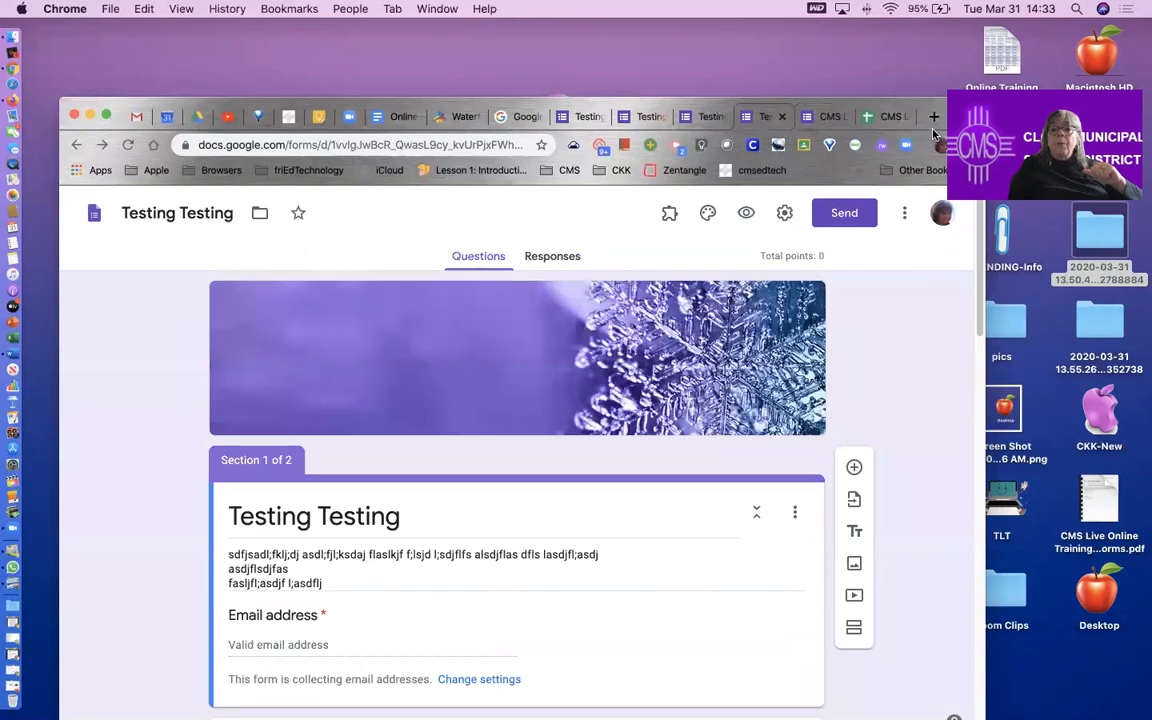
{"action": "left_click_drag", "start_coordinate": [958, 118], "coordinate": [921, 40]}
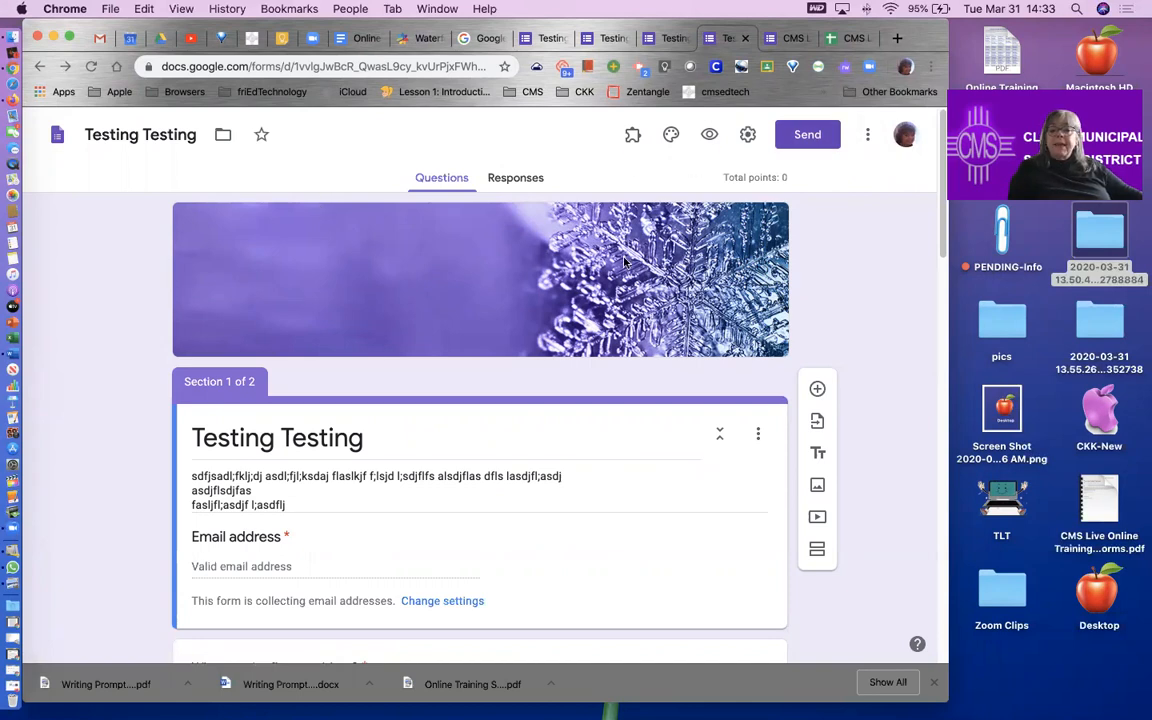
{"action": "scroll", "coordinate": [560, 404], "scroll_direction": "down", "scroll_amount": 3}
{"action": "scroll", "coordinate": [560, 404], "scroll_direction": "up", "scroll_amount": 3}
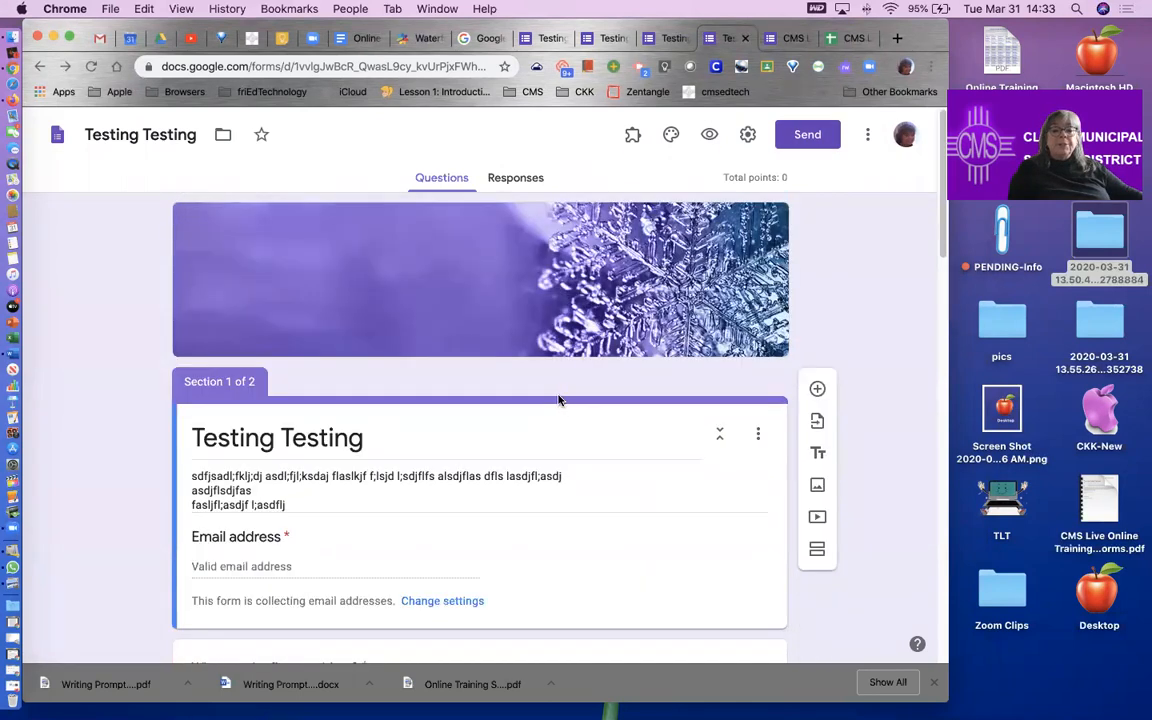
Step: Check the form's move destinations in My Drive, open the 0-ONLINE TRAININGS folder, and close the folder chooser without moving the form
{"action": "left_click", "coordinate": [223, 136]}
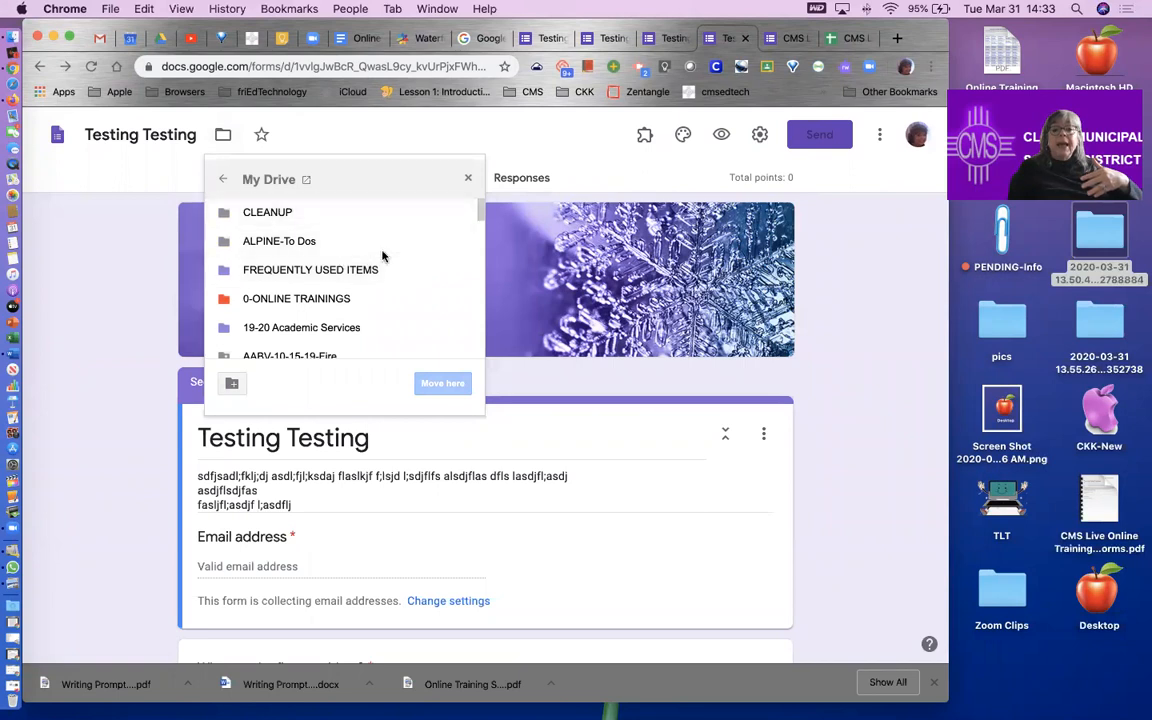
{"action": "left_click", "coordinate": [462, 298]}
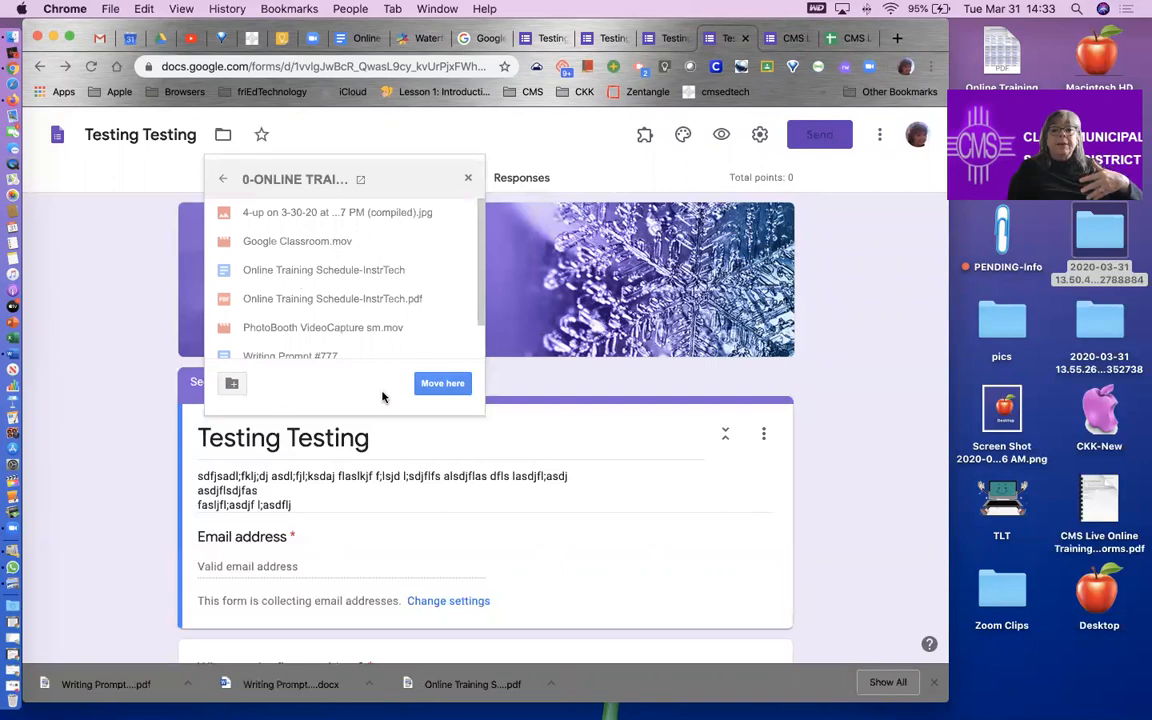
{"action": "left_click", "coordinate": [469, 182]}
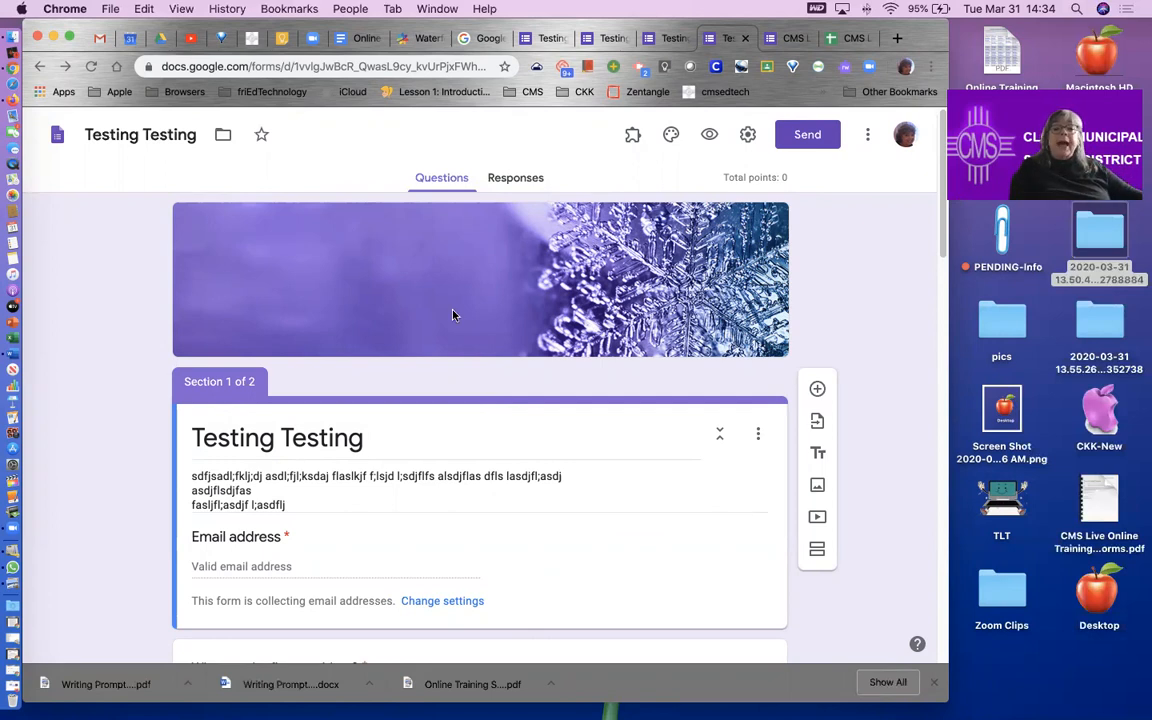
{"action": "left_click", "coordinate": [261, 137]}
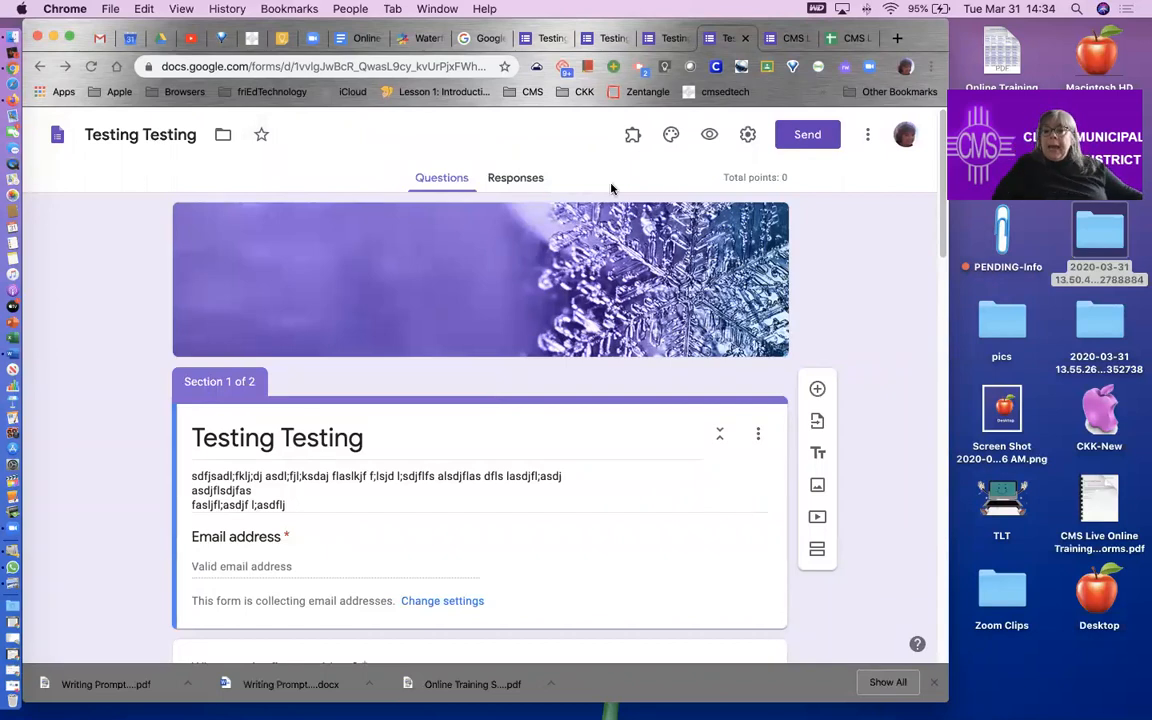
Step: Look through the Testing Testing form's questions, from the title section through the favorite color, favorite food and date questions
{"action": "scroll", "coordinate": [550, 214], "scroll_direction": "down", "scroll_amount": 5}
{"action": "scroll", "coordinate": [550, 214], "scroll_direction": "up", "scroll_amount": 5}
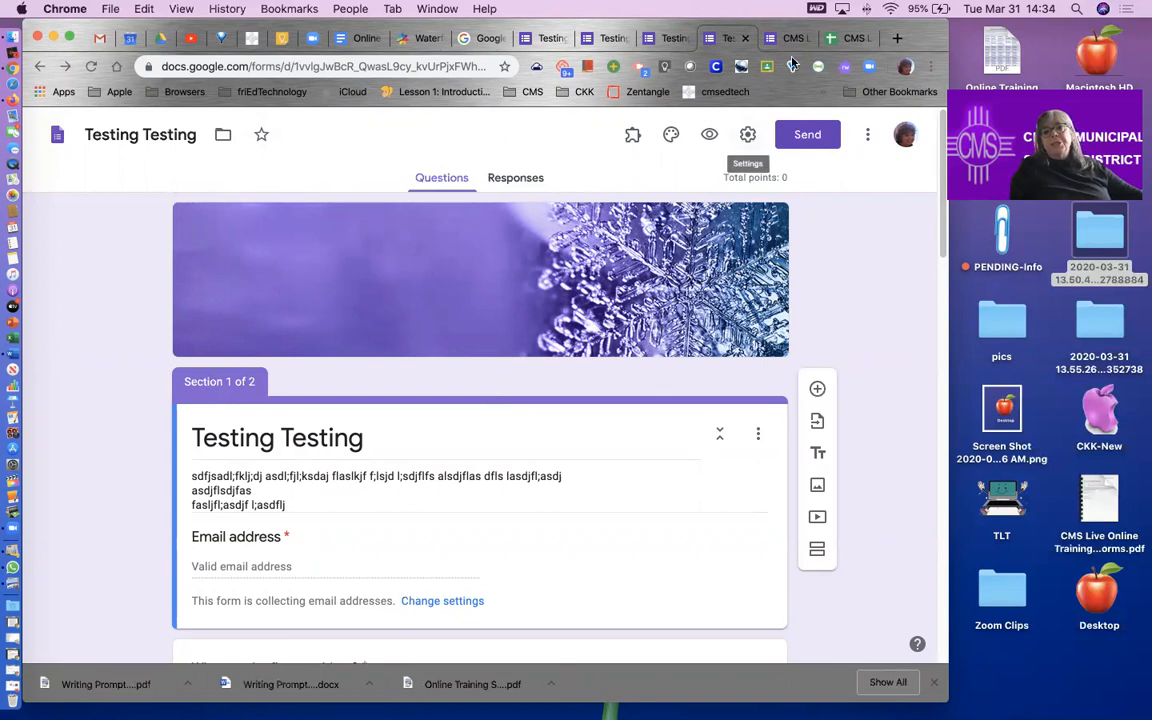
{"action": "left_click", "coordinate": [796, 10]}
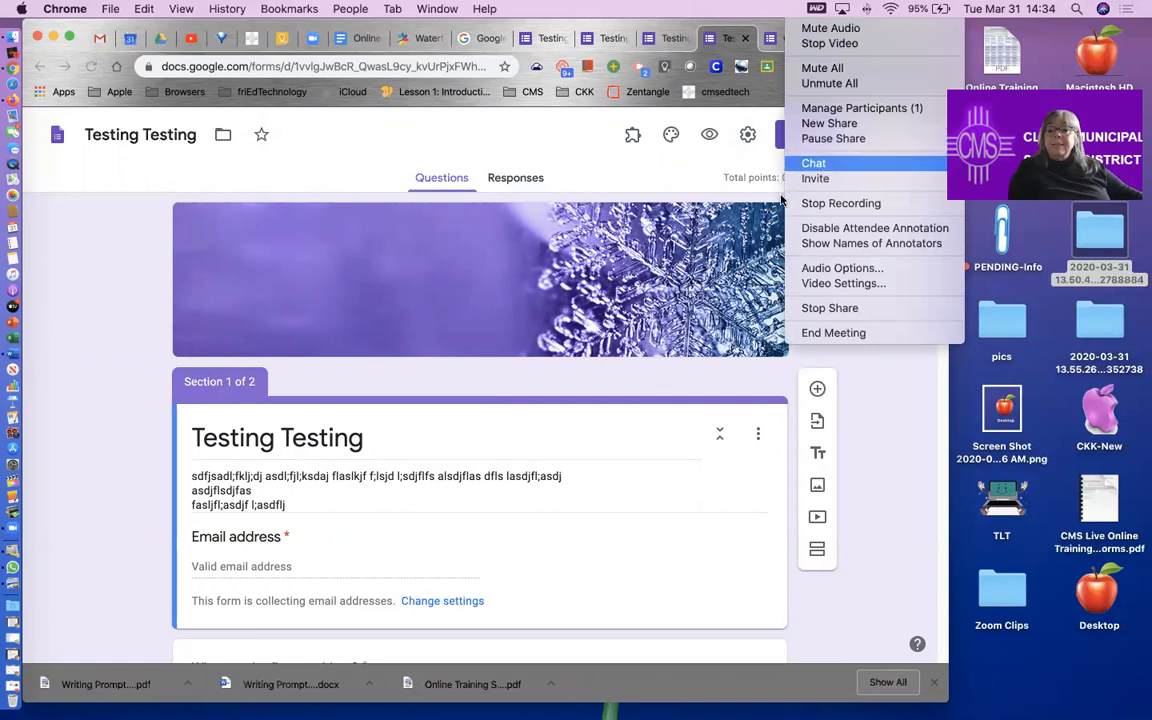
{"action": "scroll", "coordinate": [407, 472], "scroll_direction": "down", "scroll_amount": 10}
{"action": "scroll", "coordinate": [404, 468], "scroll_direction": "up", "scroll_amount": 10}
{"action": "scroll", "coordinate": [380, 440], "scroll_direction": "down", "scroll_amount": 10}
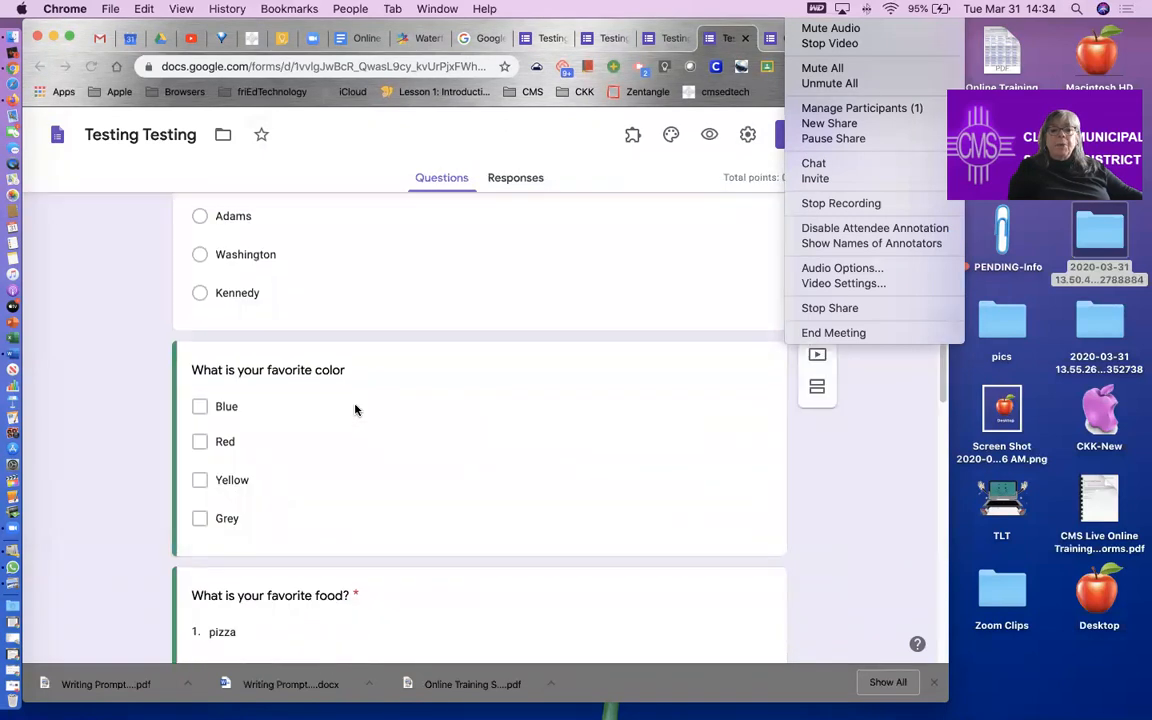
{"action": "scroll", "coordinate": [355, 407], "scroll_direction": "up", "scroll_amount": 4}
{"action": "scroll", "coordinate": [309, 393], "scroll_direction": "down", "scroll_amount": 8}
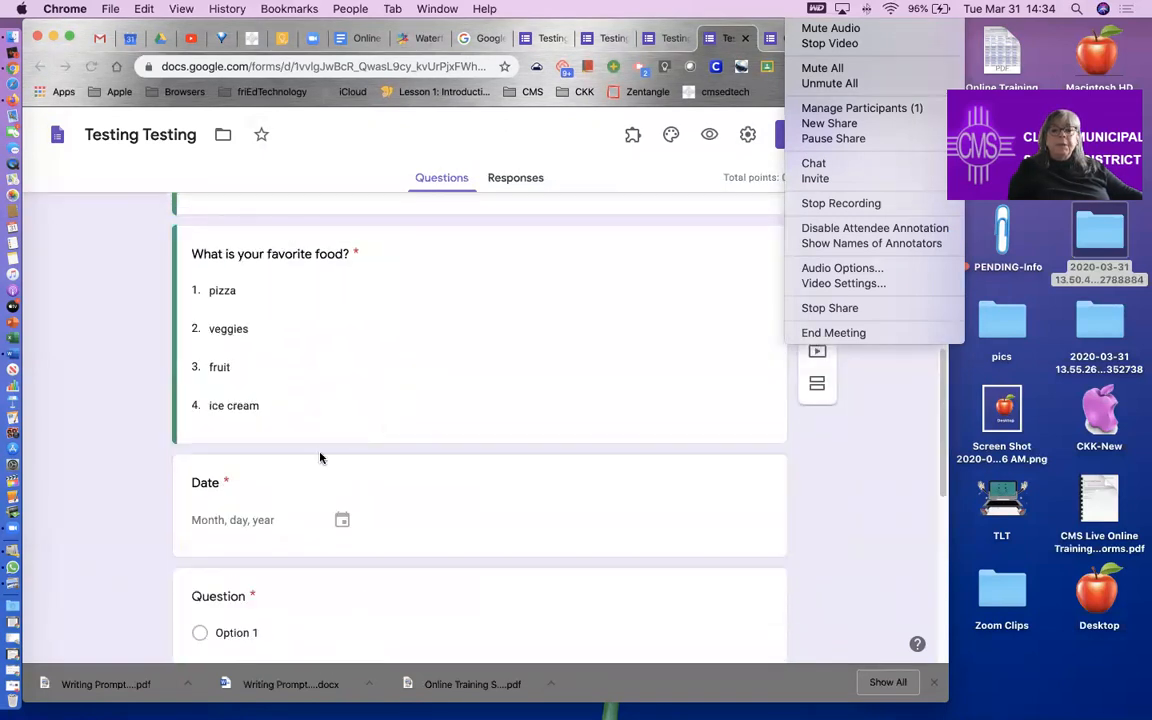
{"action": "scroll", "coordinate": [499, 373], "scroll_direction": "up", "scroll_amount": 10}
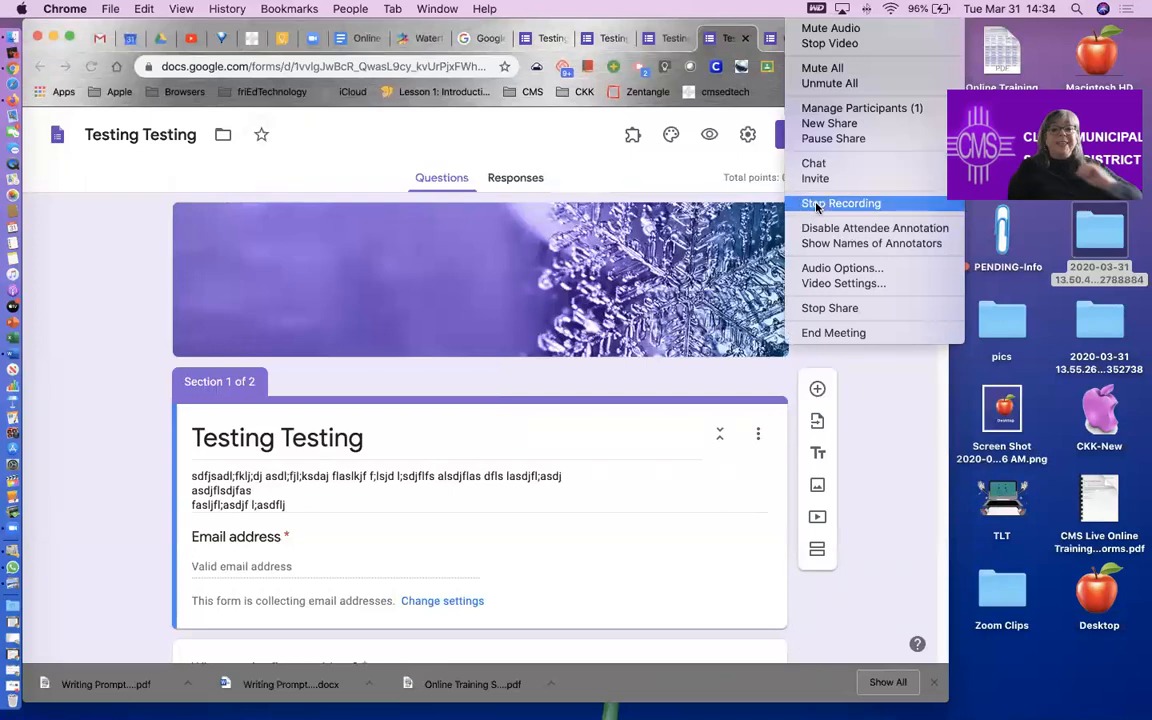